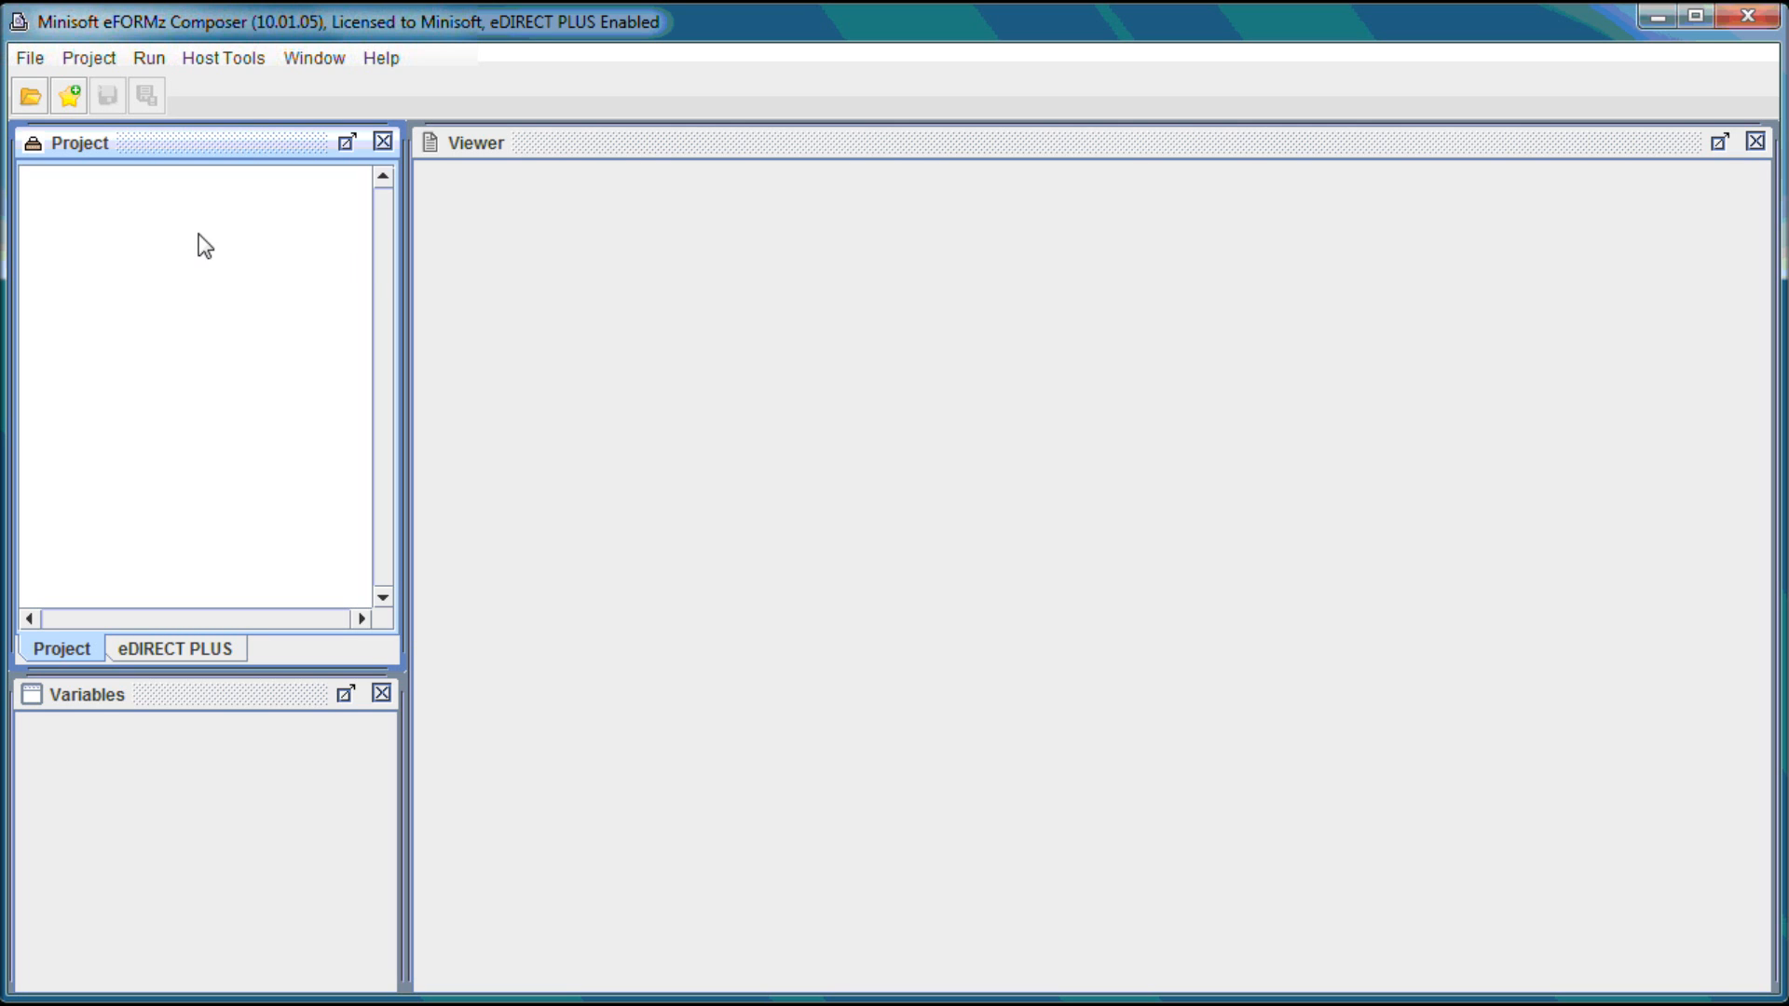
# Step: Create a new, empty project
pyautogui.click(31, 58)
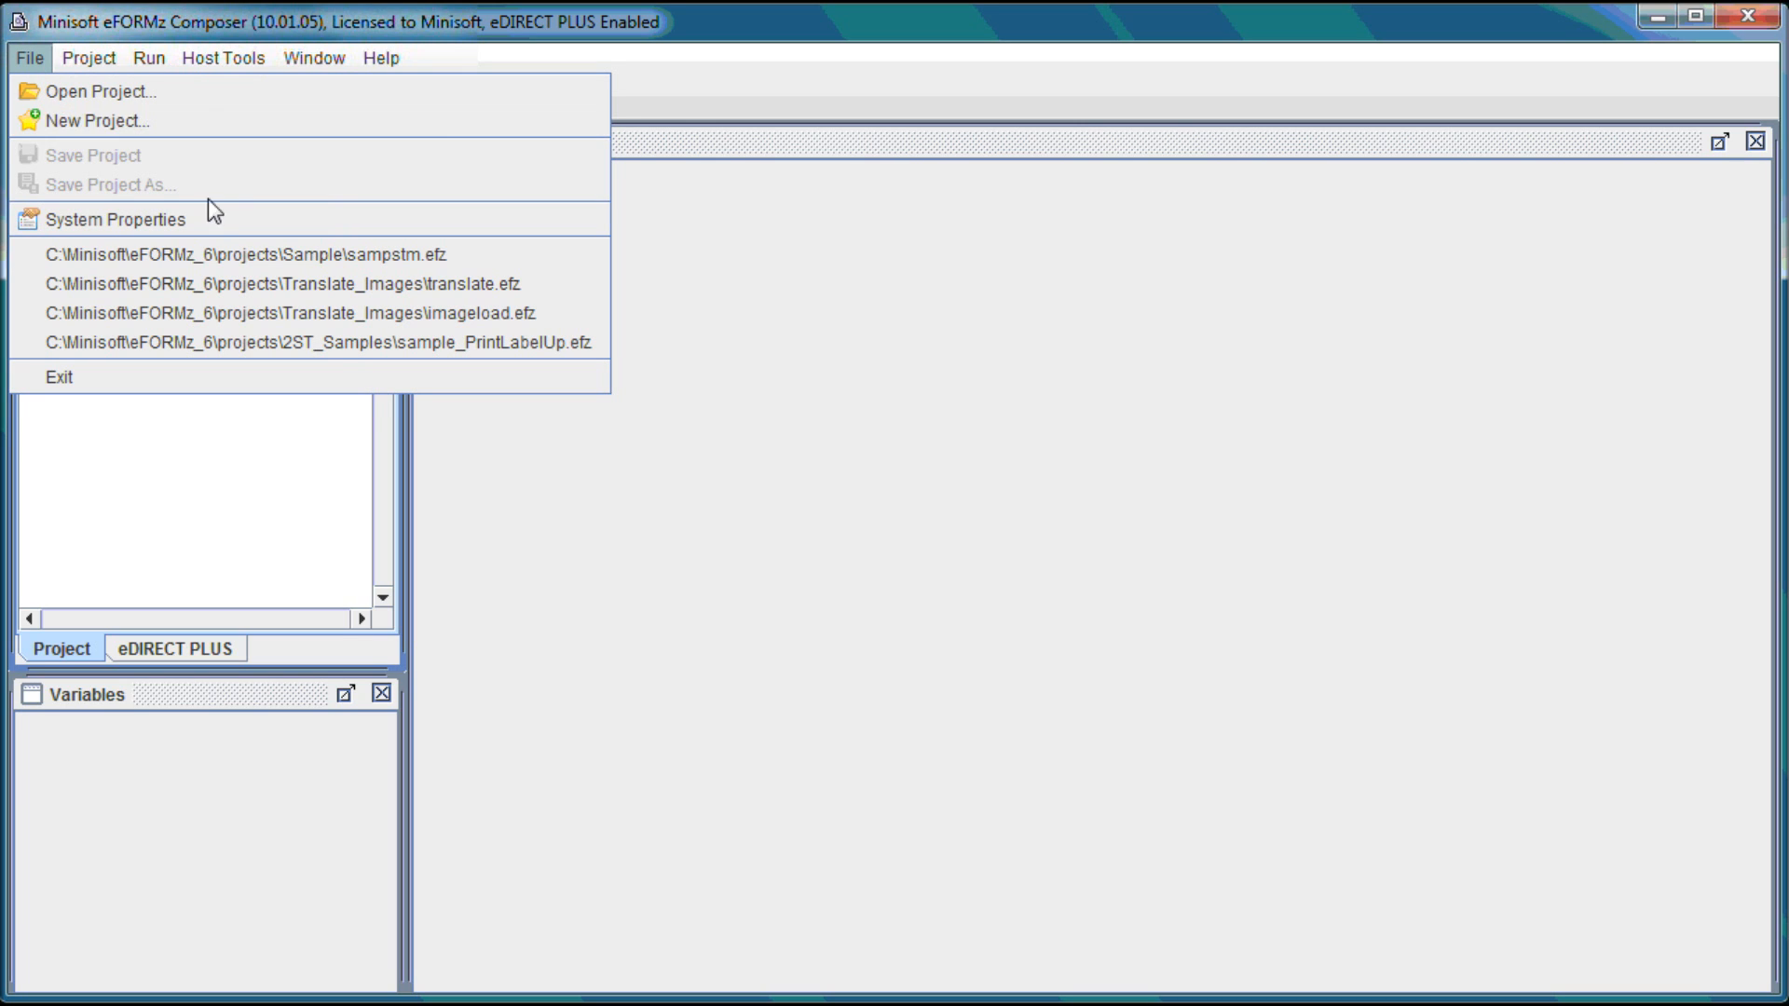
pyautogui.click(216, 451)
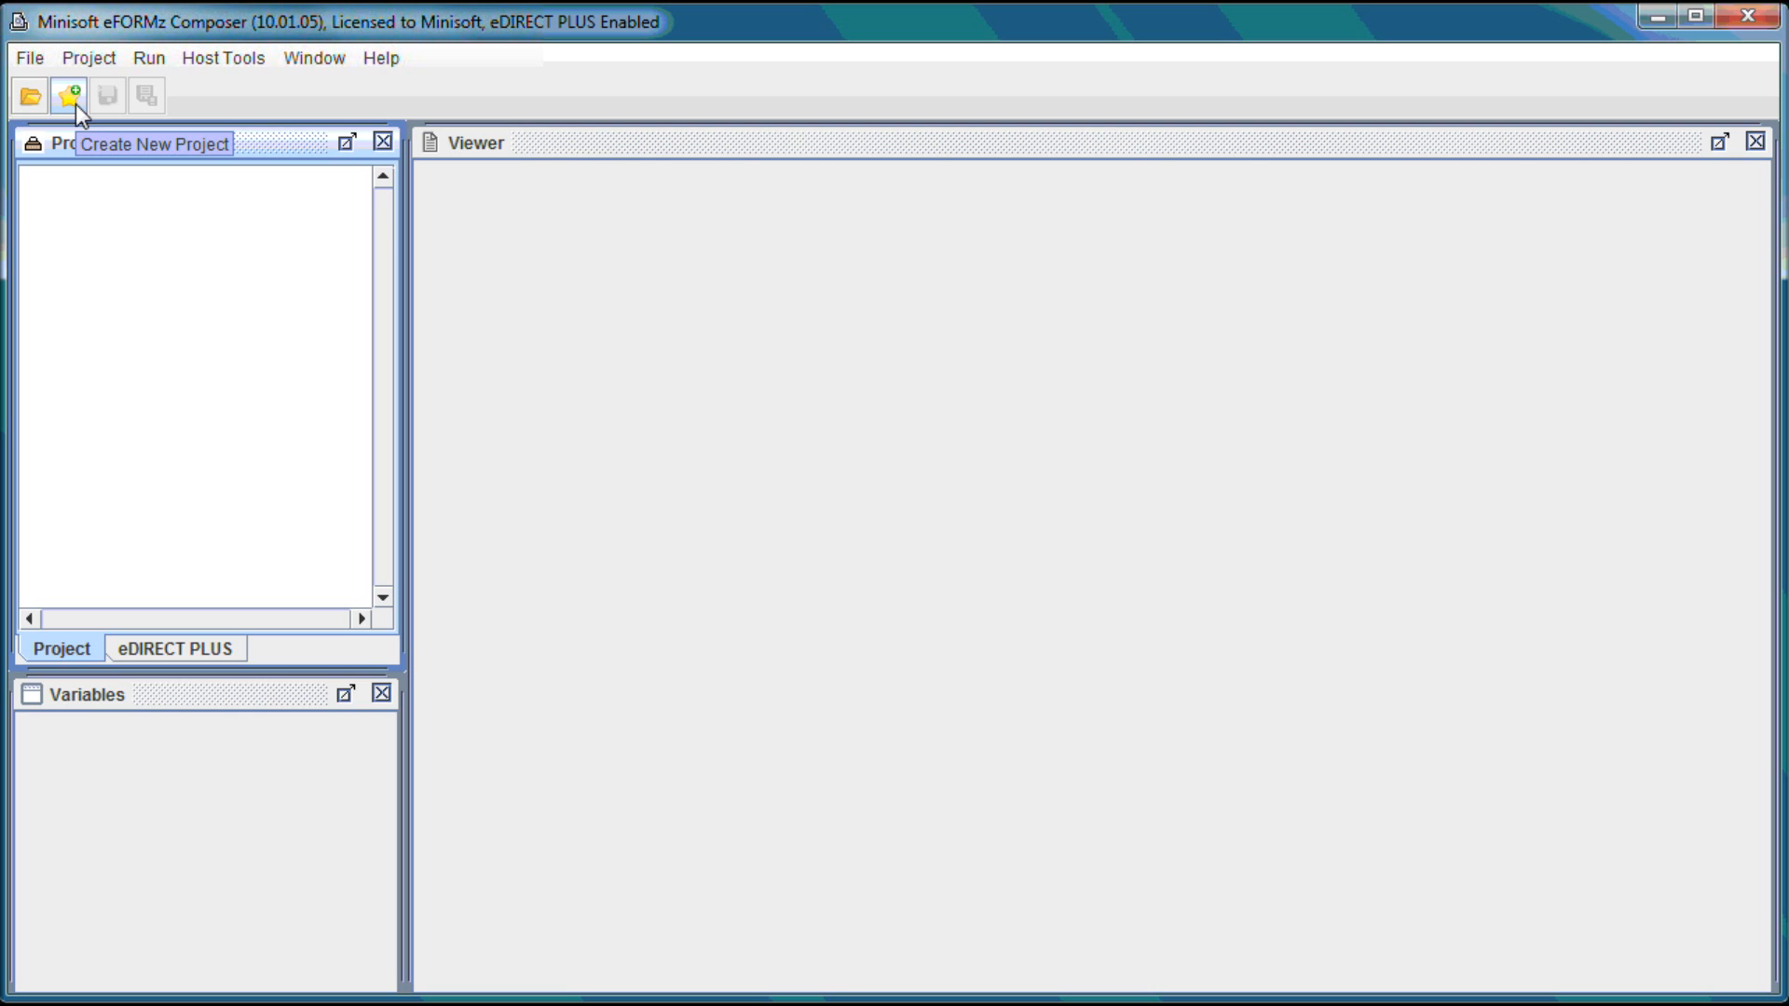
pyautogui.rightClick(67, 221)
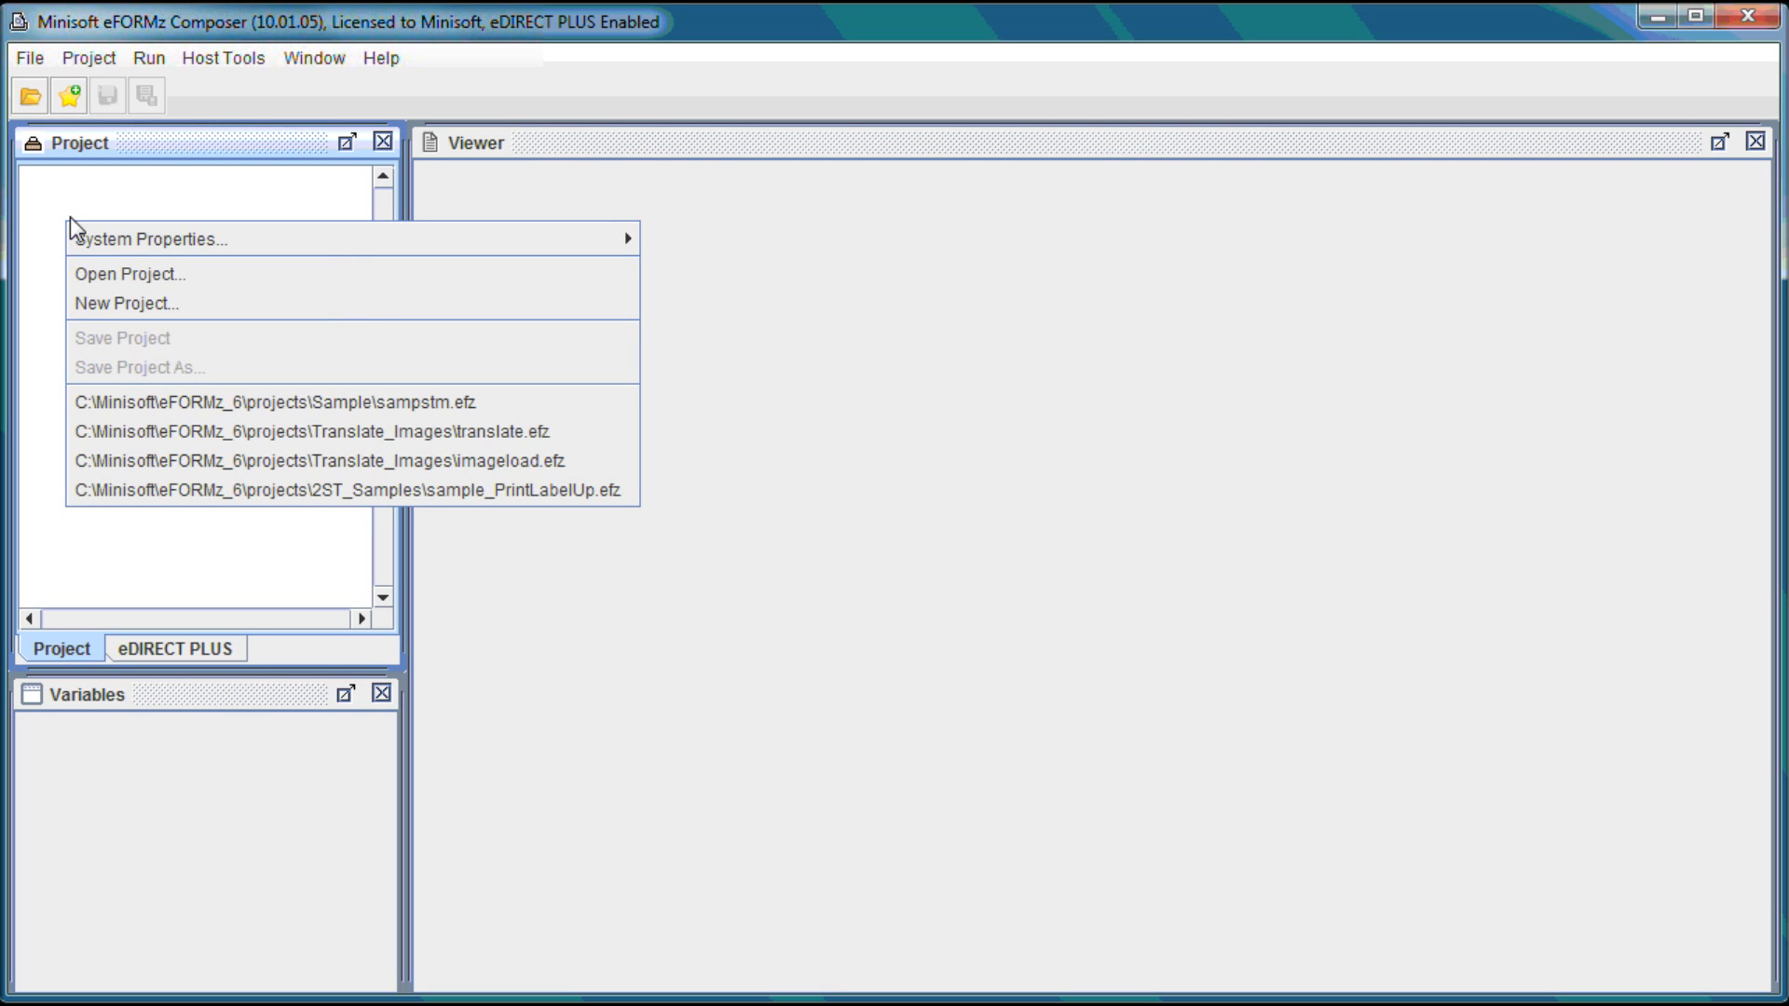
pyautogui.click(139, 306)
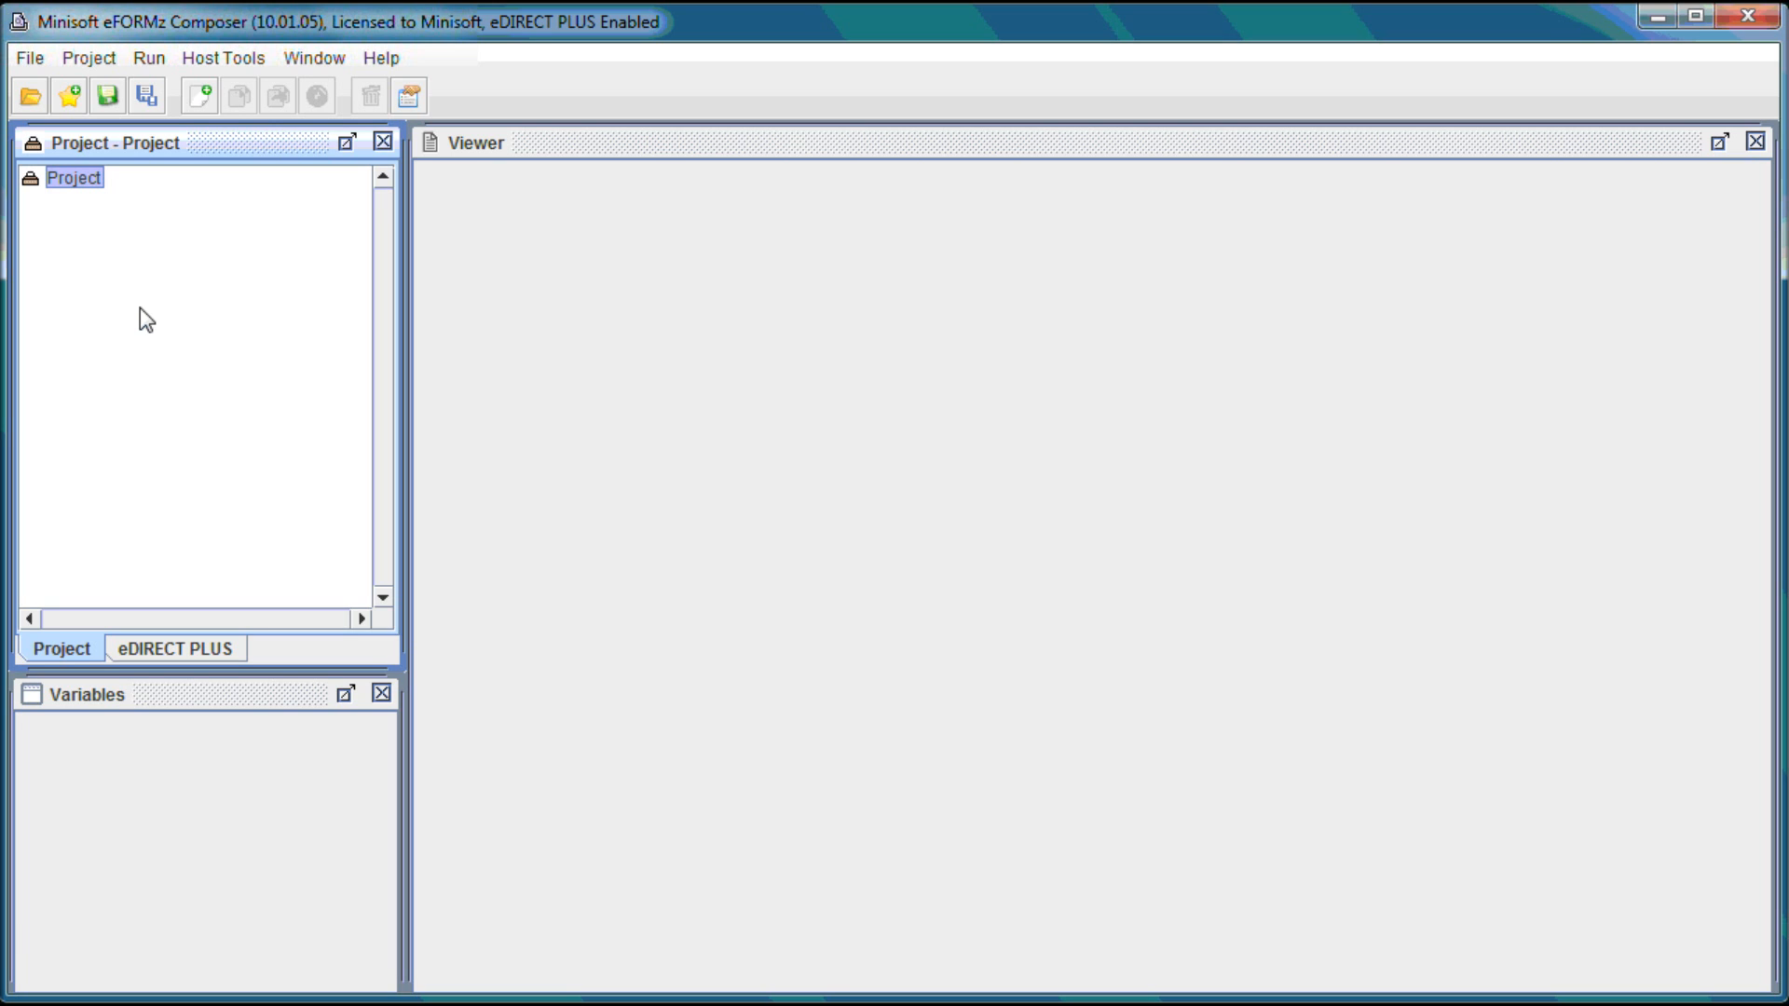
# Step: Add a page to the project with lines per page at 0, using the formfeed character for page breaks
pyautogui.rightClick(85, 182)
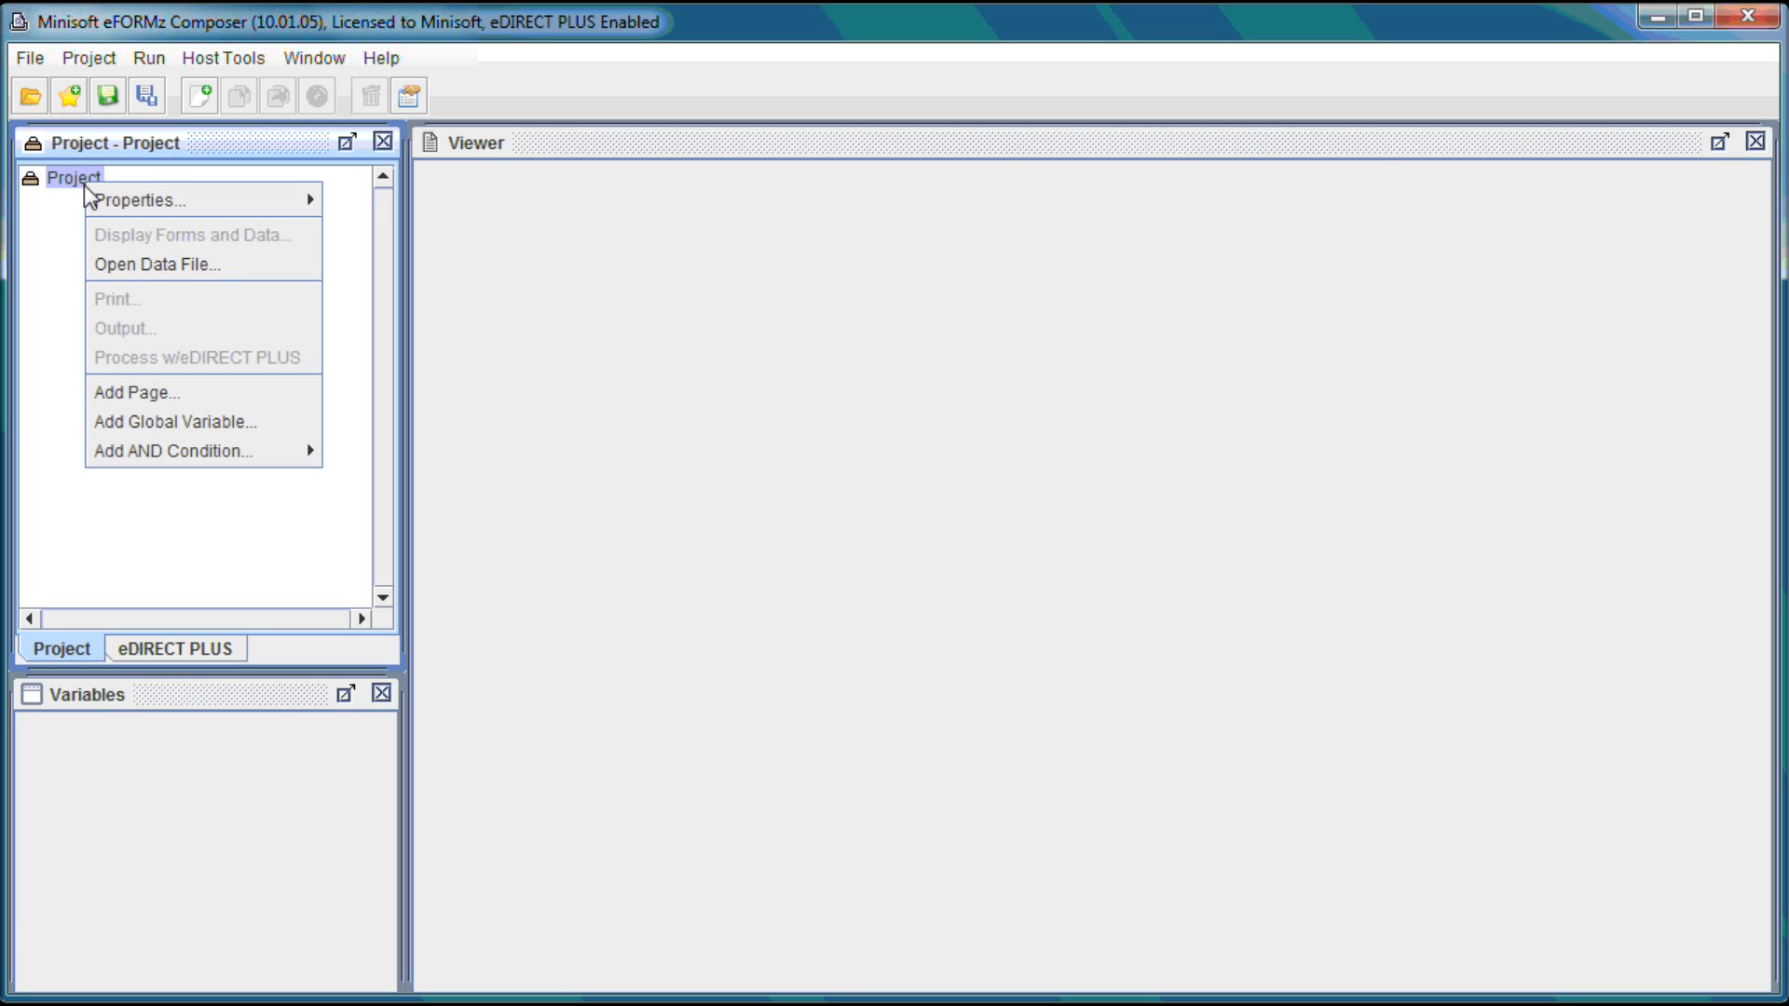
pyautogui.click(192, 391)
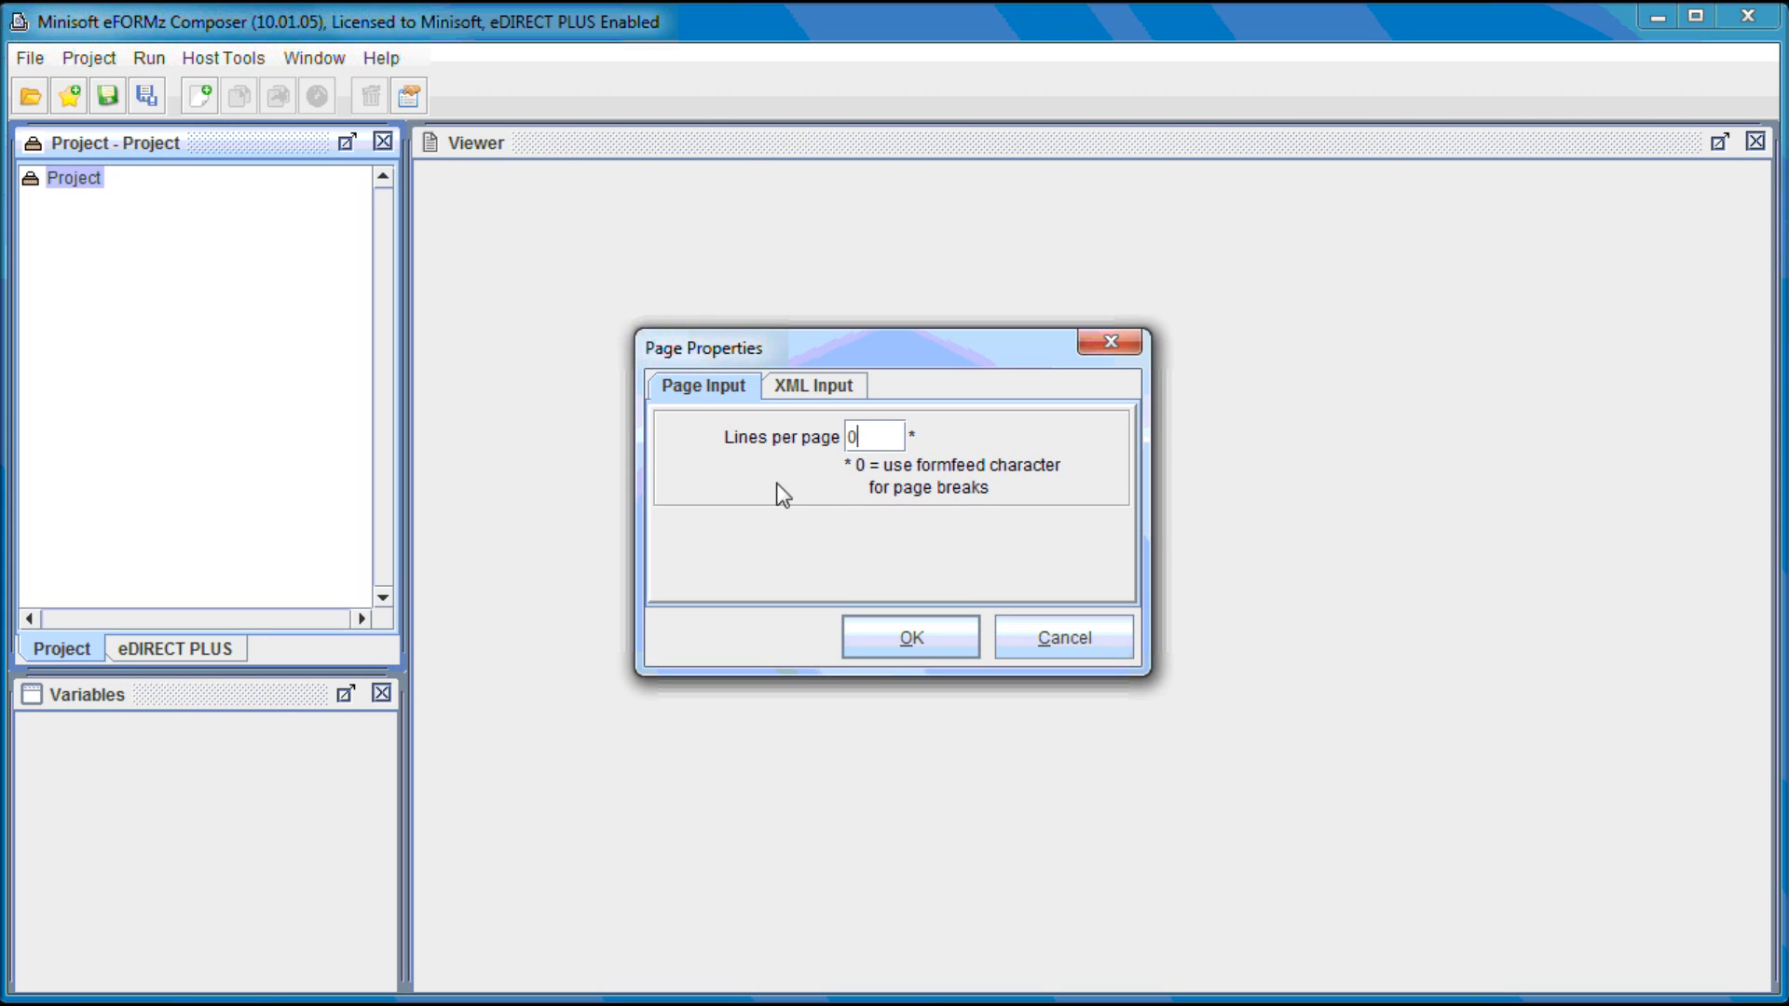
pyautogui.click(865, 622)
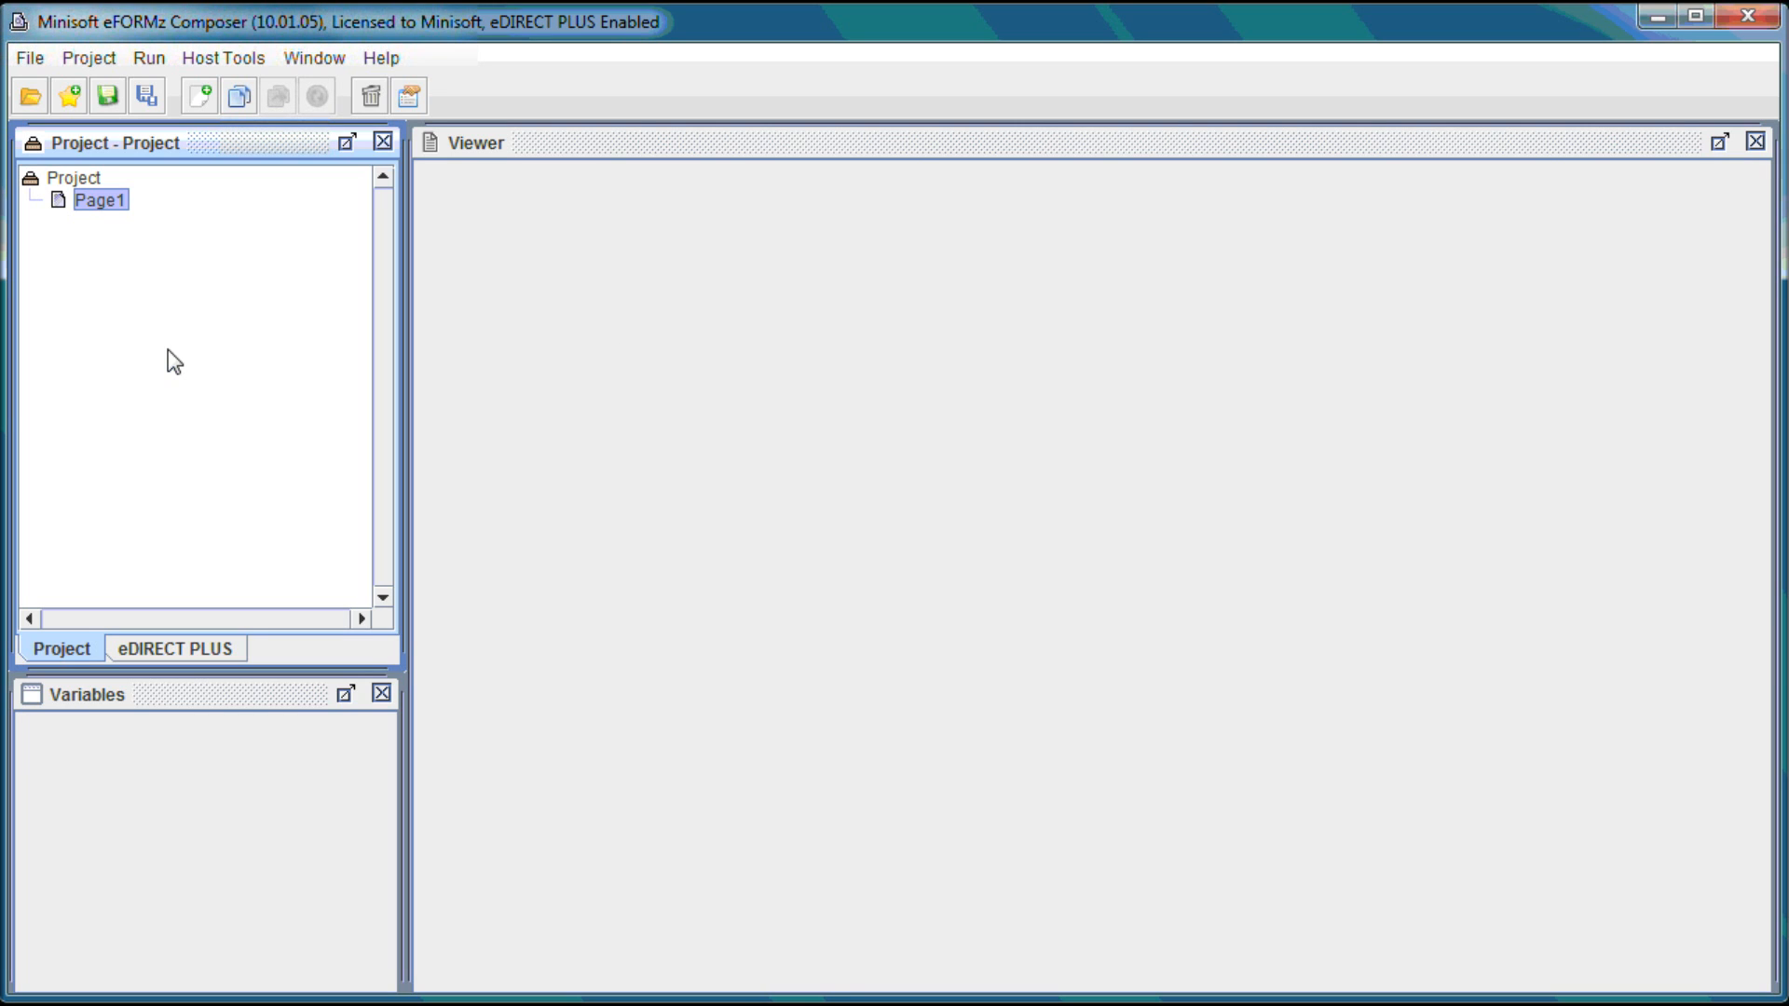
# Step: Start adding a form to Page1 with a file as its source, and browse to the Video_sample folder
pyautogui.rightClick(115, 209)
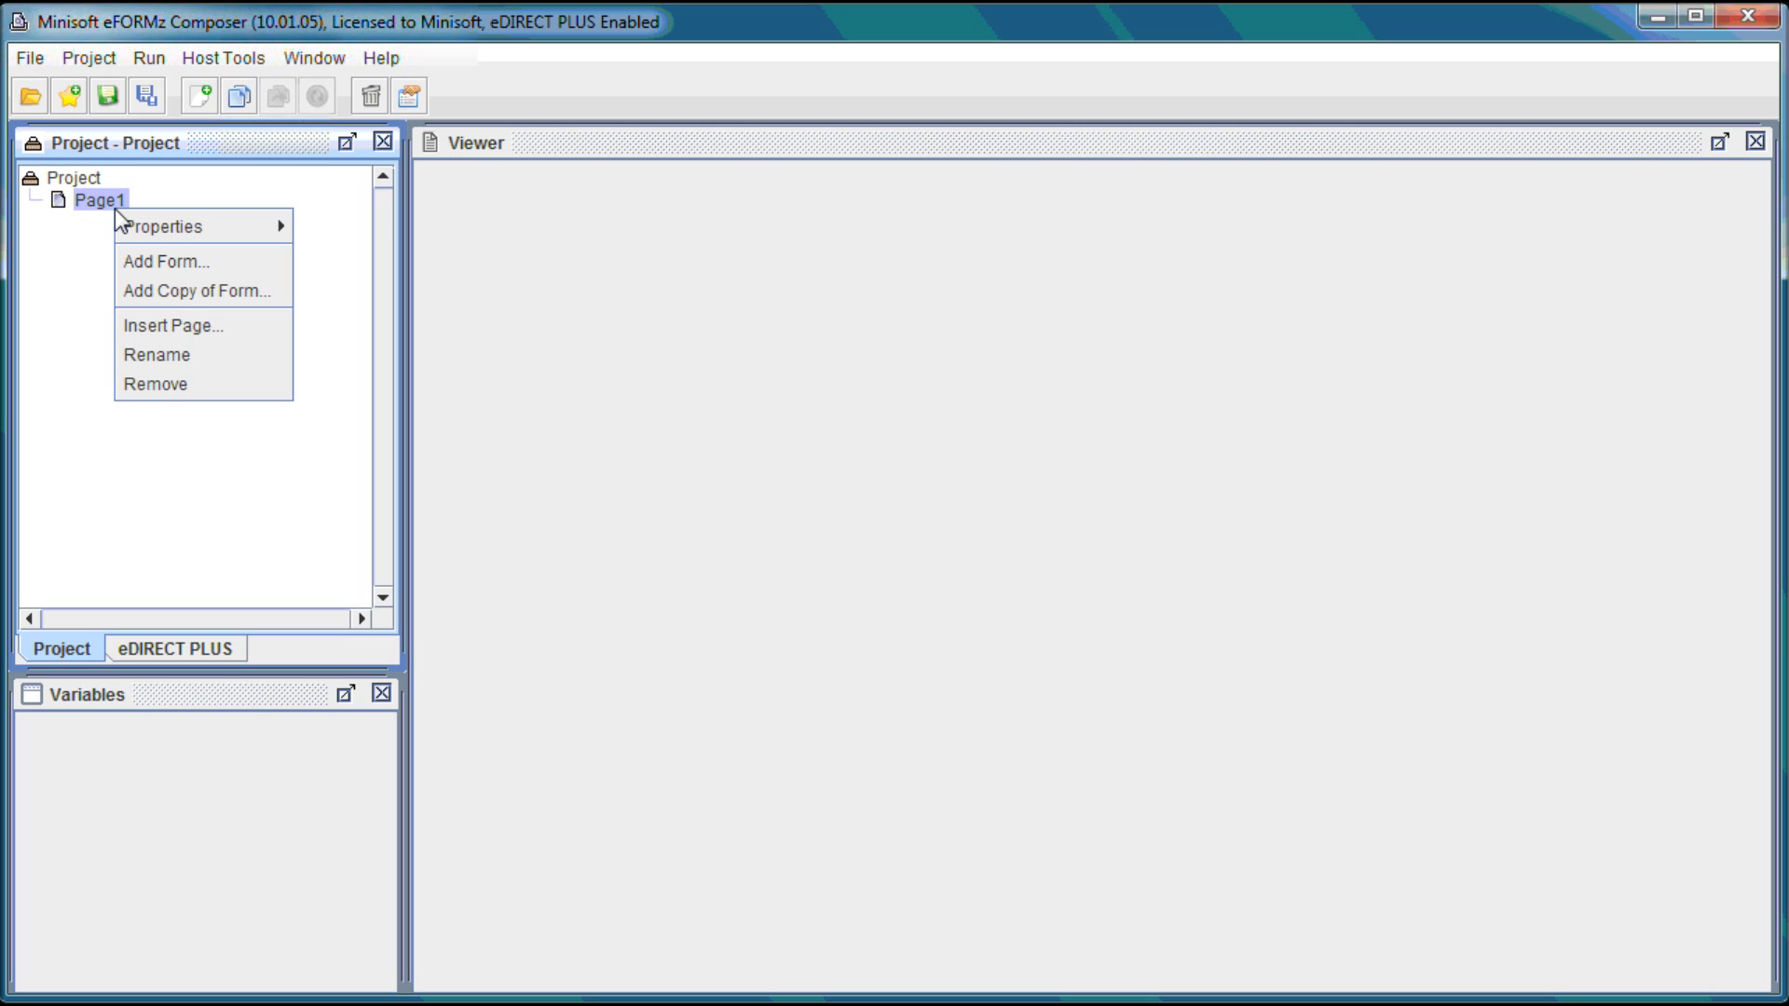
pyautogui.click(221, 261)
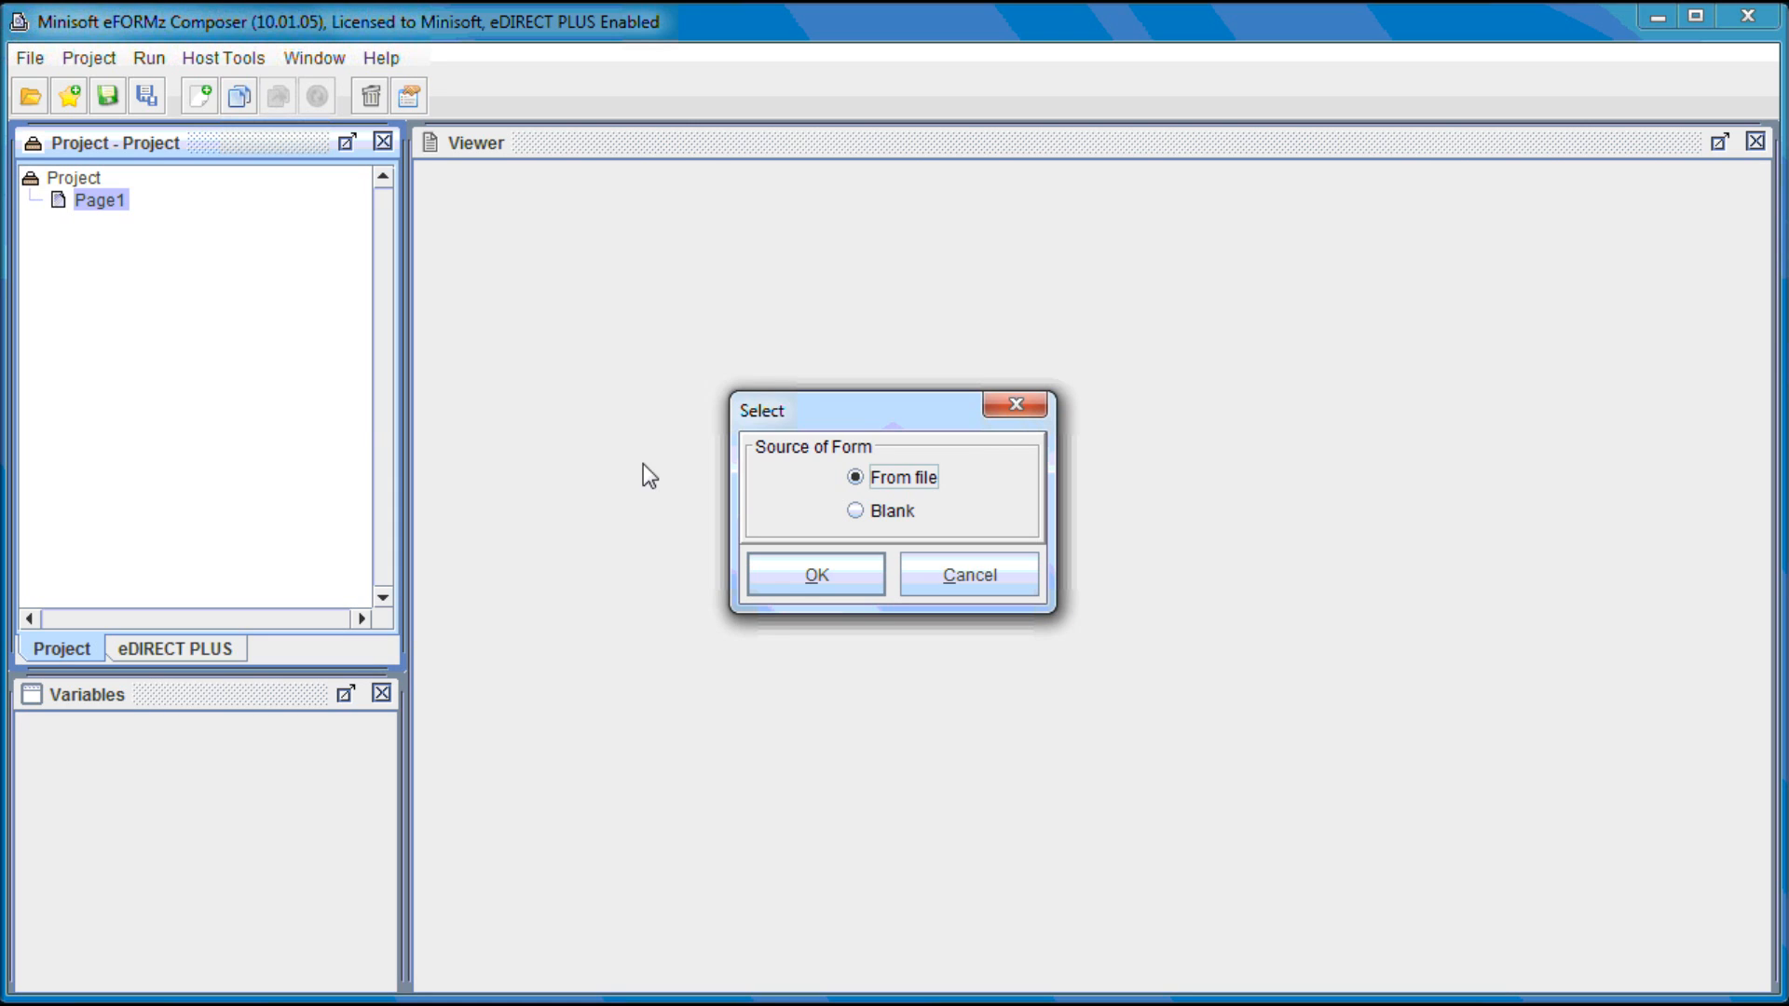
pyautogui.click(794, 575)
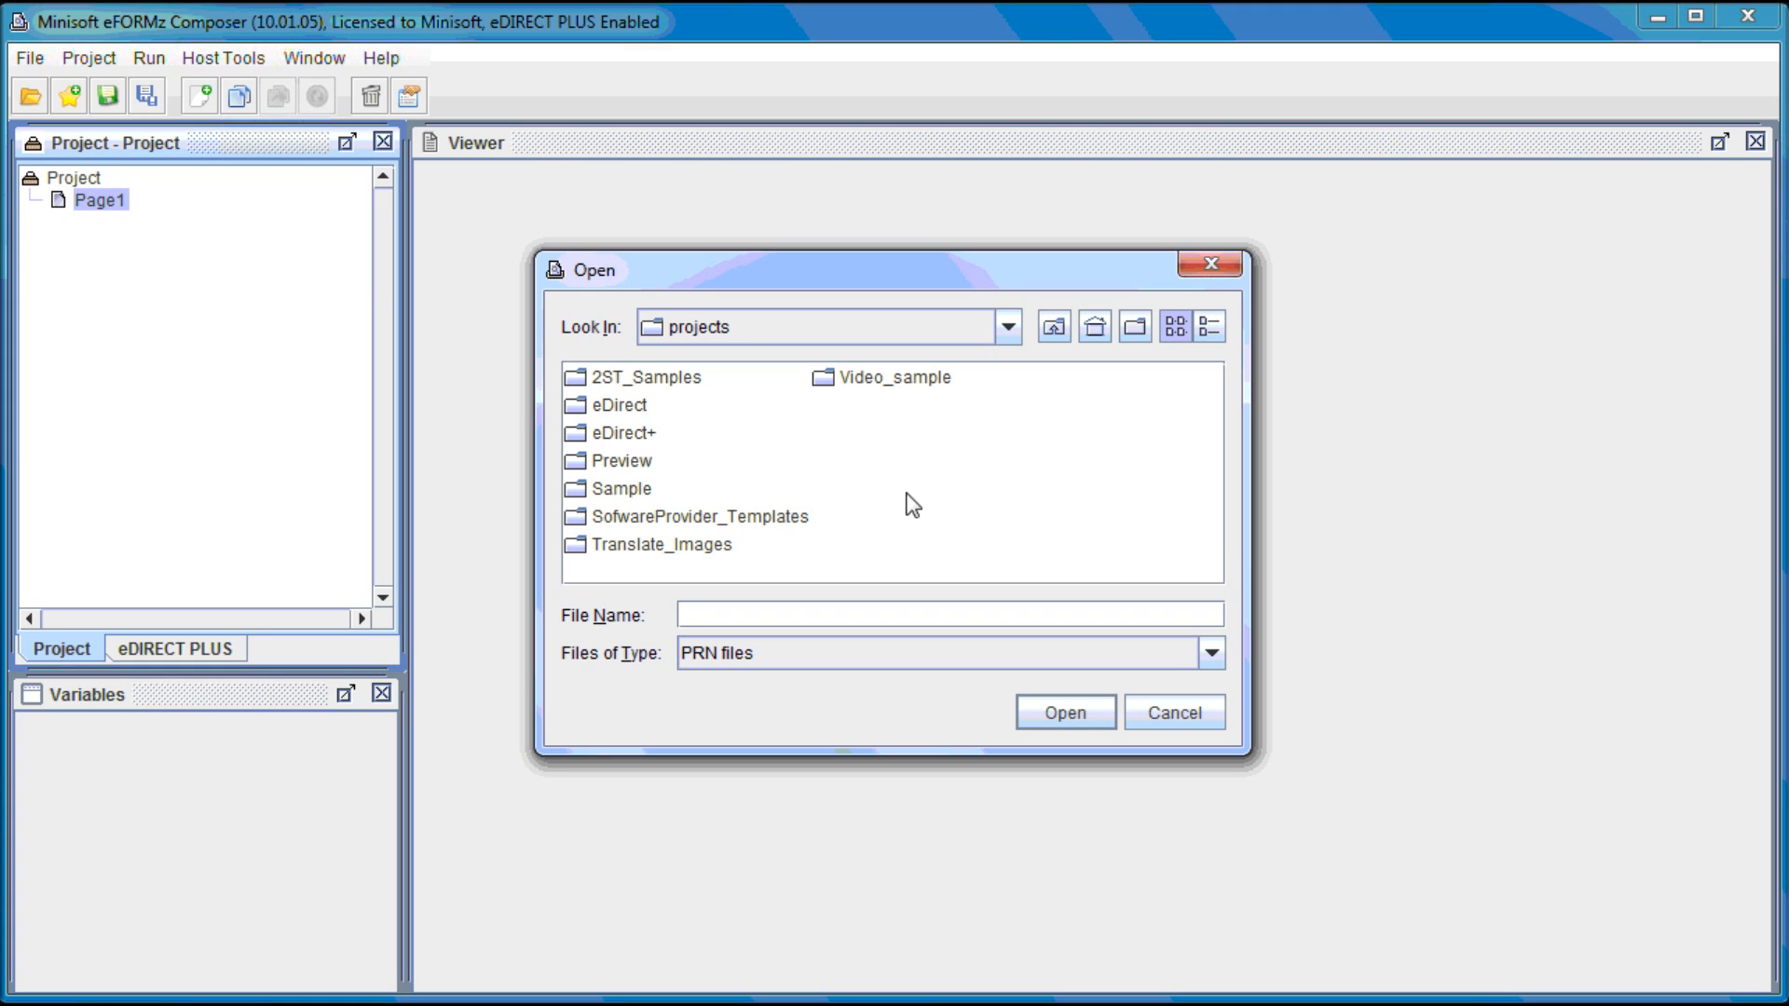
pyautogui.click(894, 378)
pyautogui.doubleClick(892, 378)
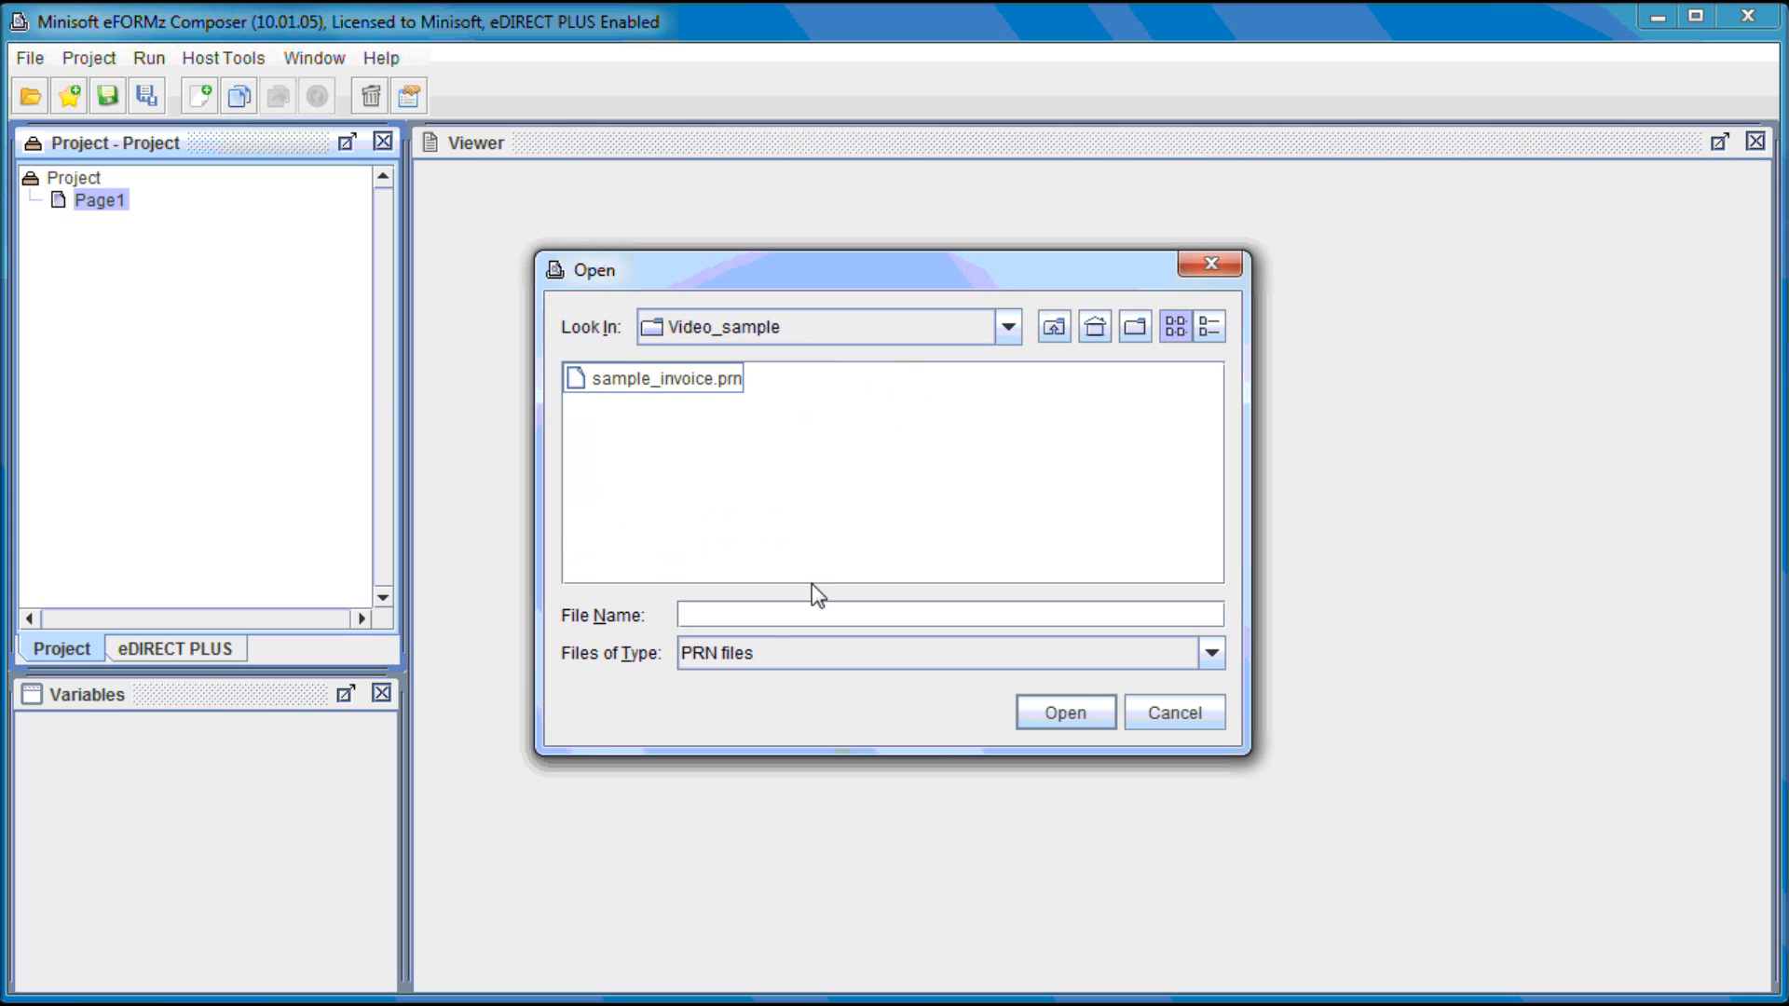
# Step: Set the form file chooser's file type filter to All Files
pyautogui.click(735, 652)
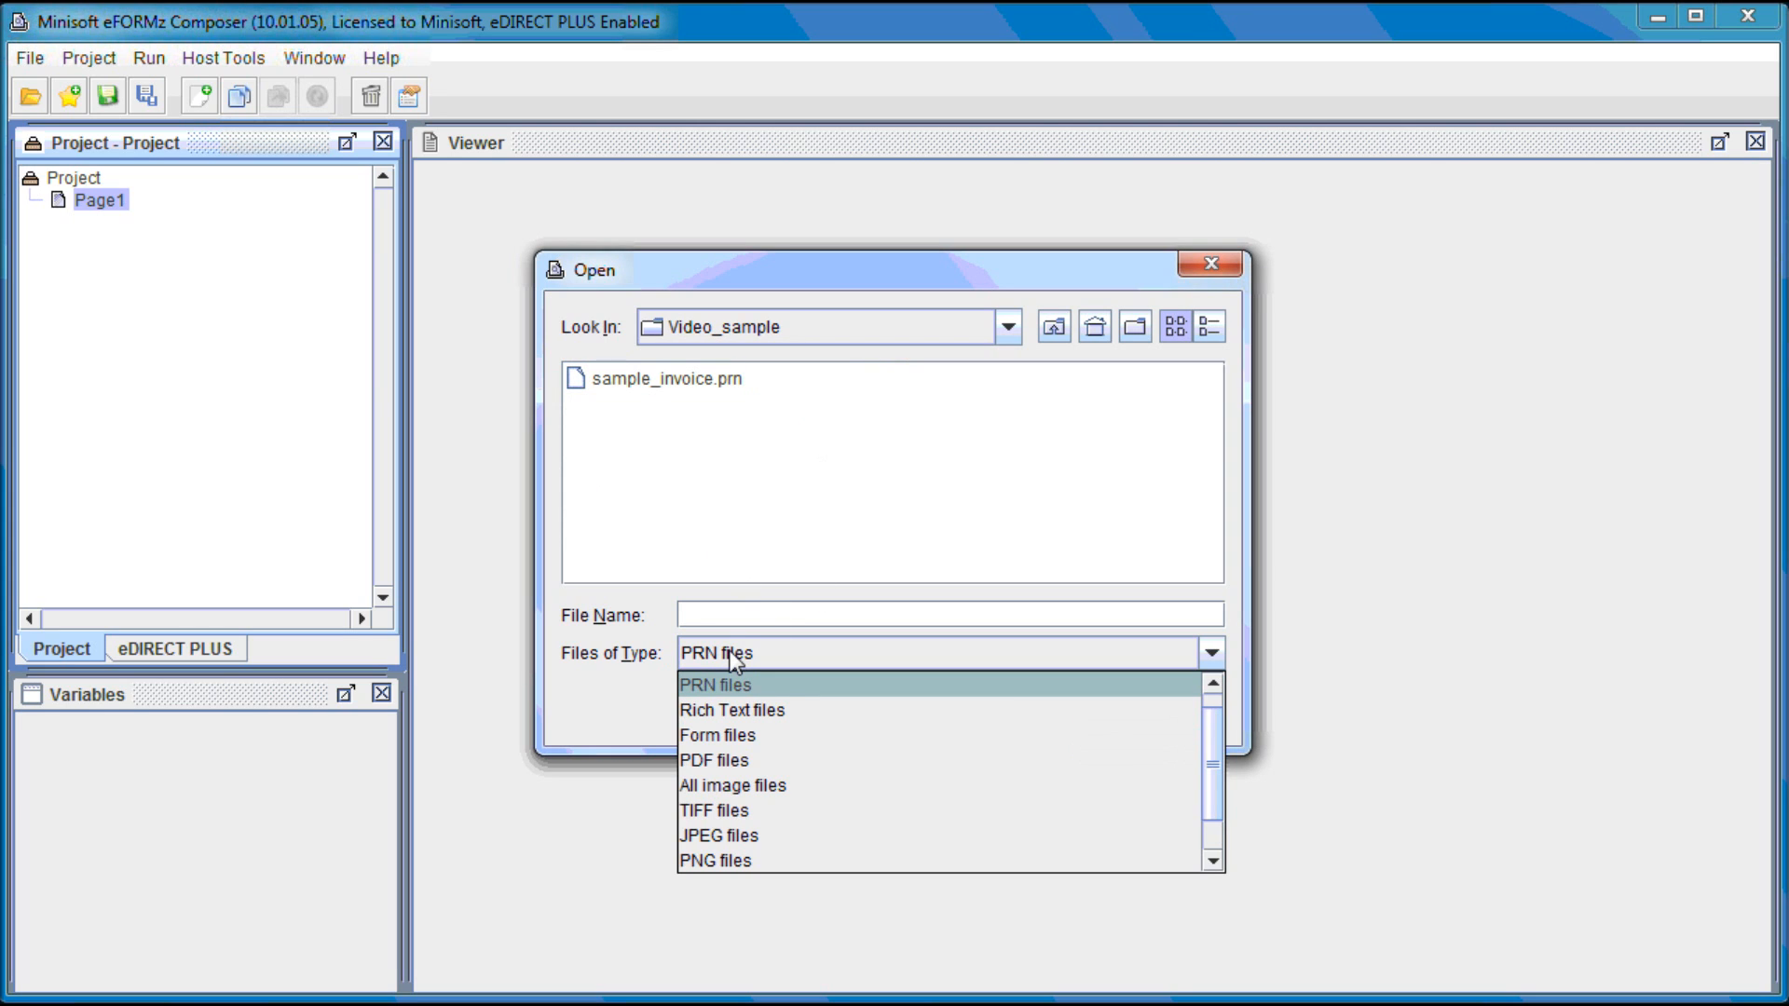
pyautogui.click(781, 692)
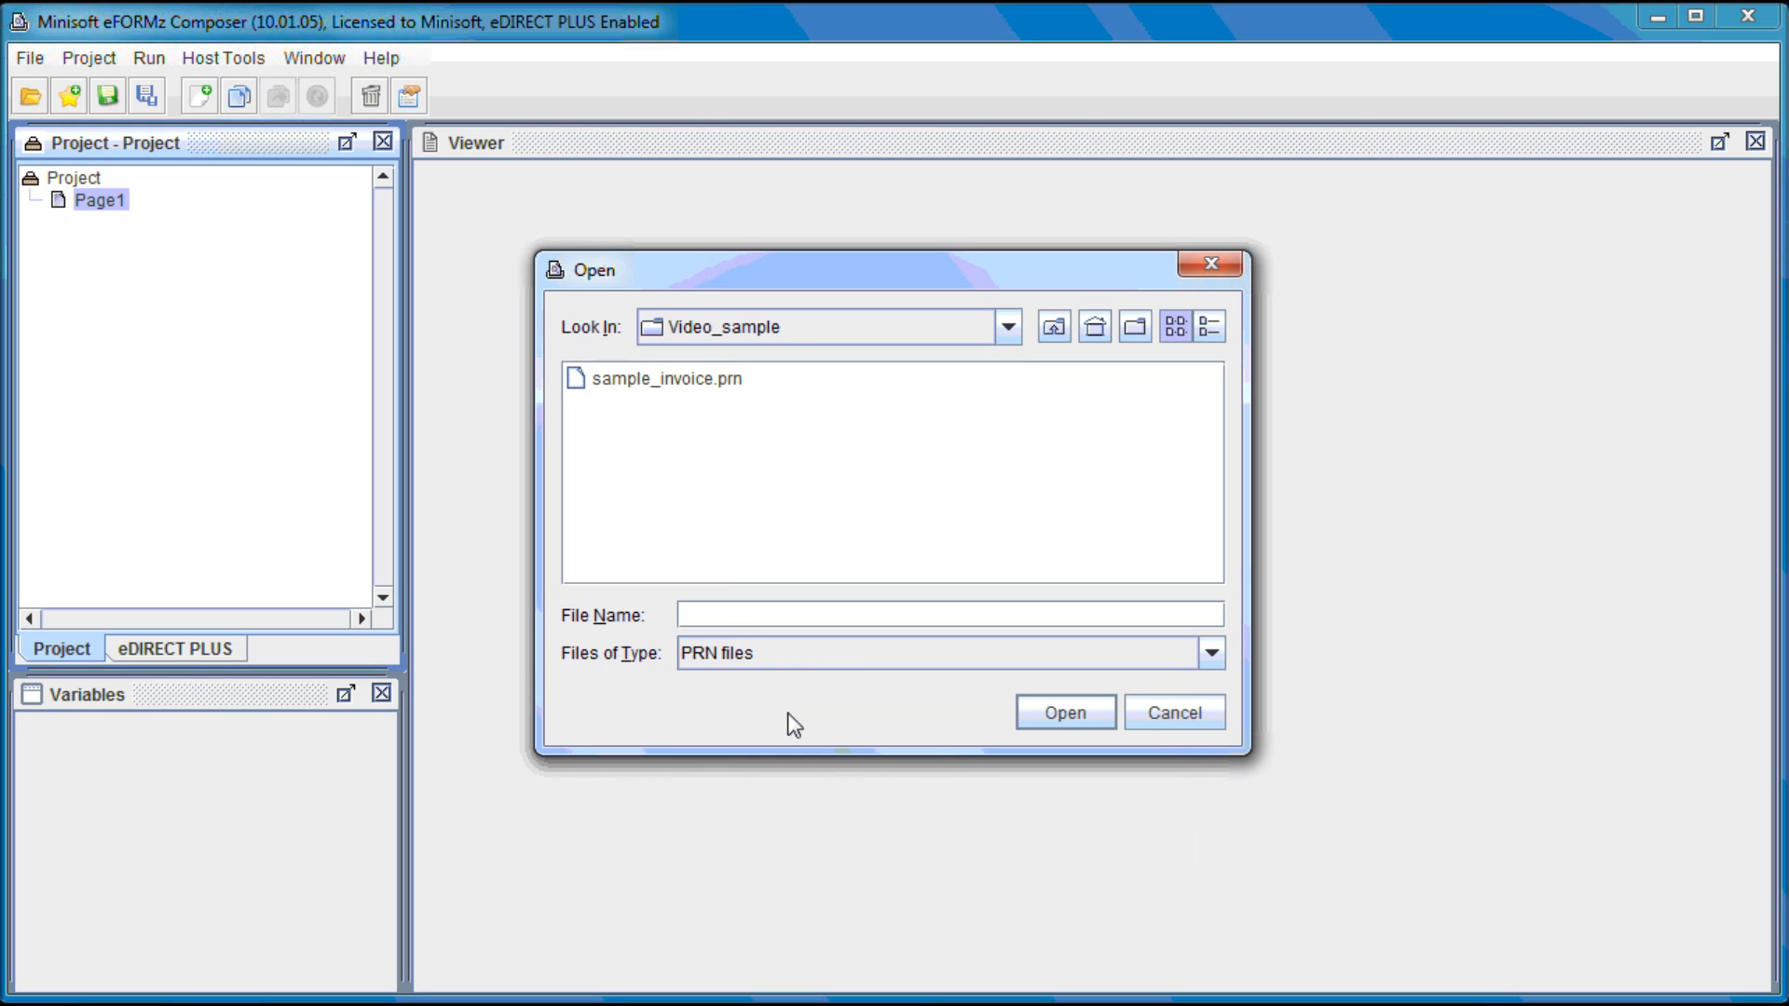
pyautogui.click(787, 664)
pyautogui.scroll(1, 1217, 746)
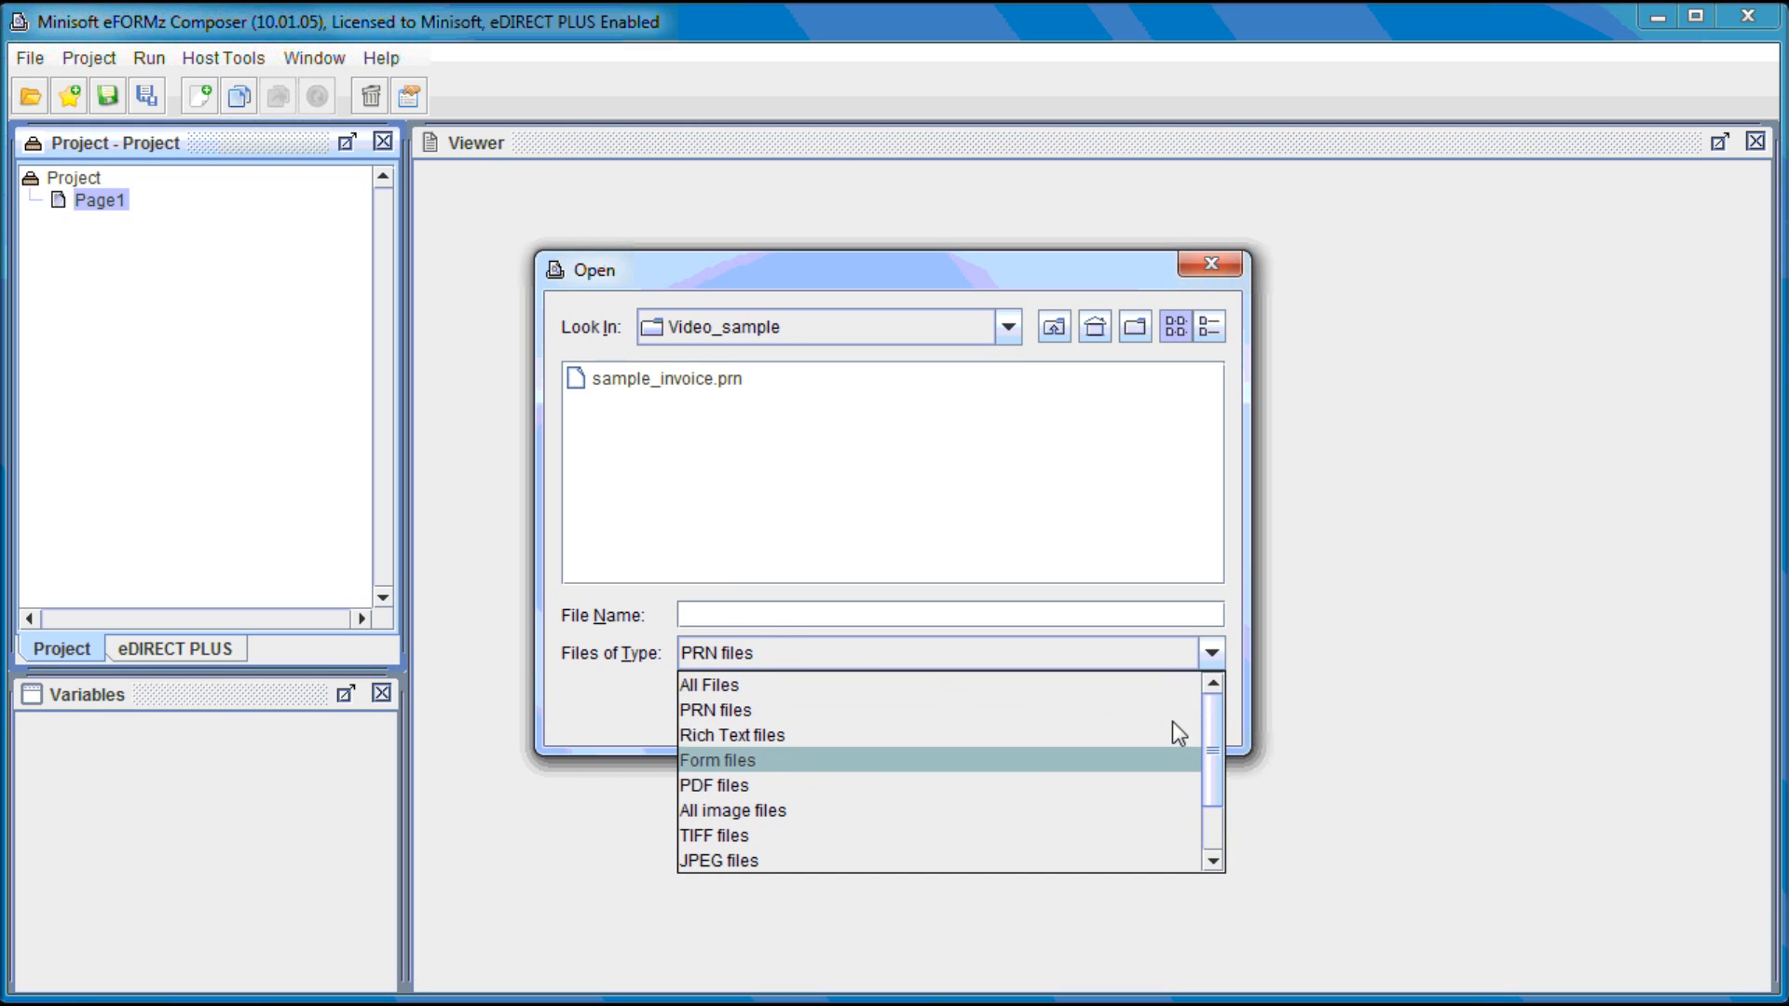
pyautogui.click(719, 684)
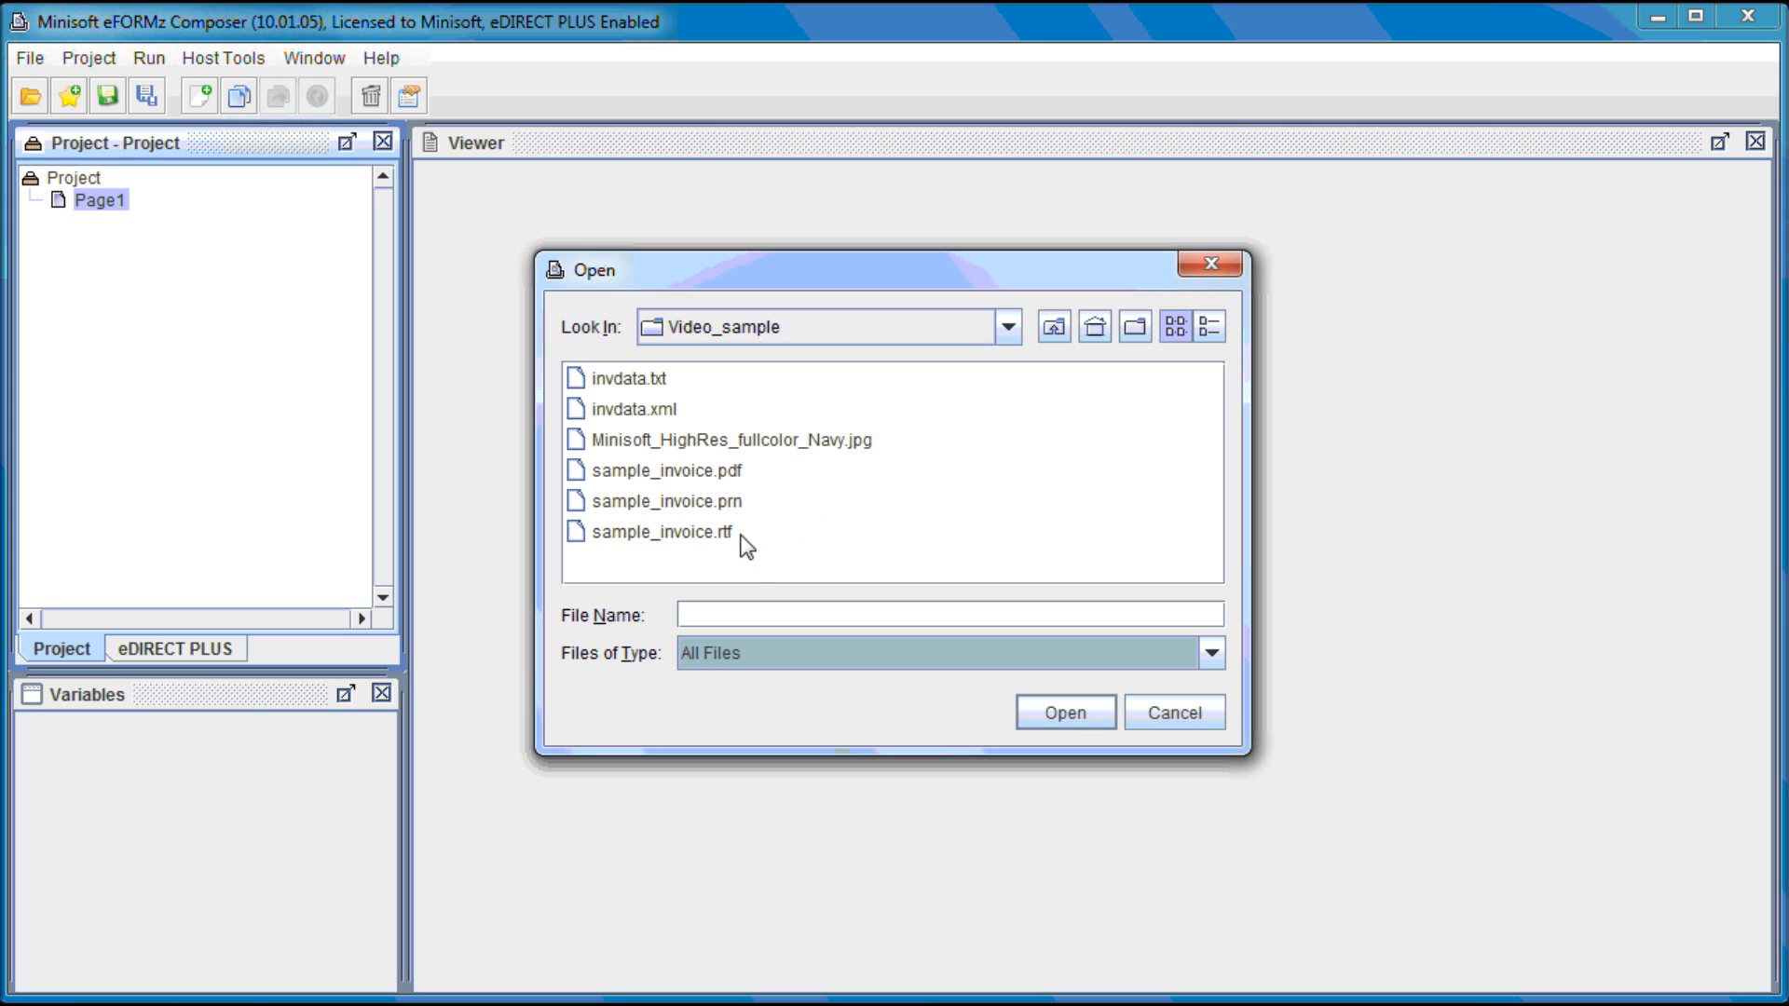
# Step: Choose sample_invoice.rtf as the form file and open it
pyautogui.click(736, 502)
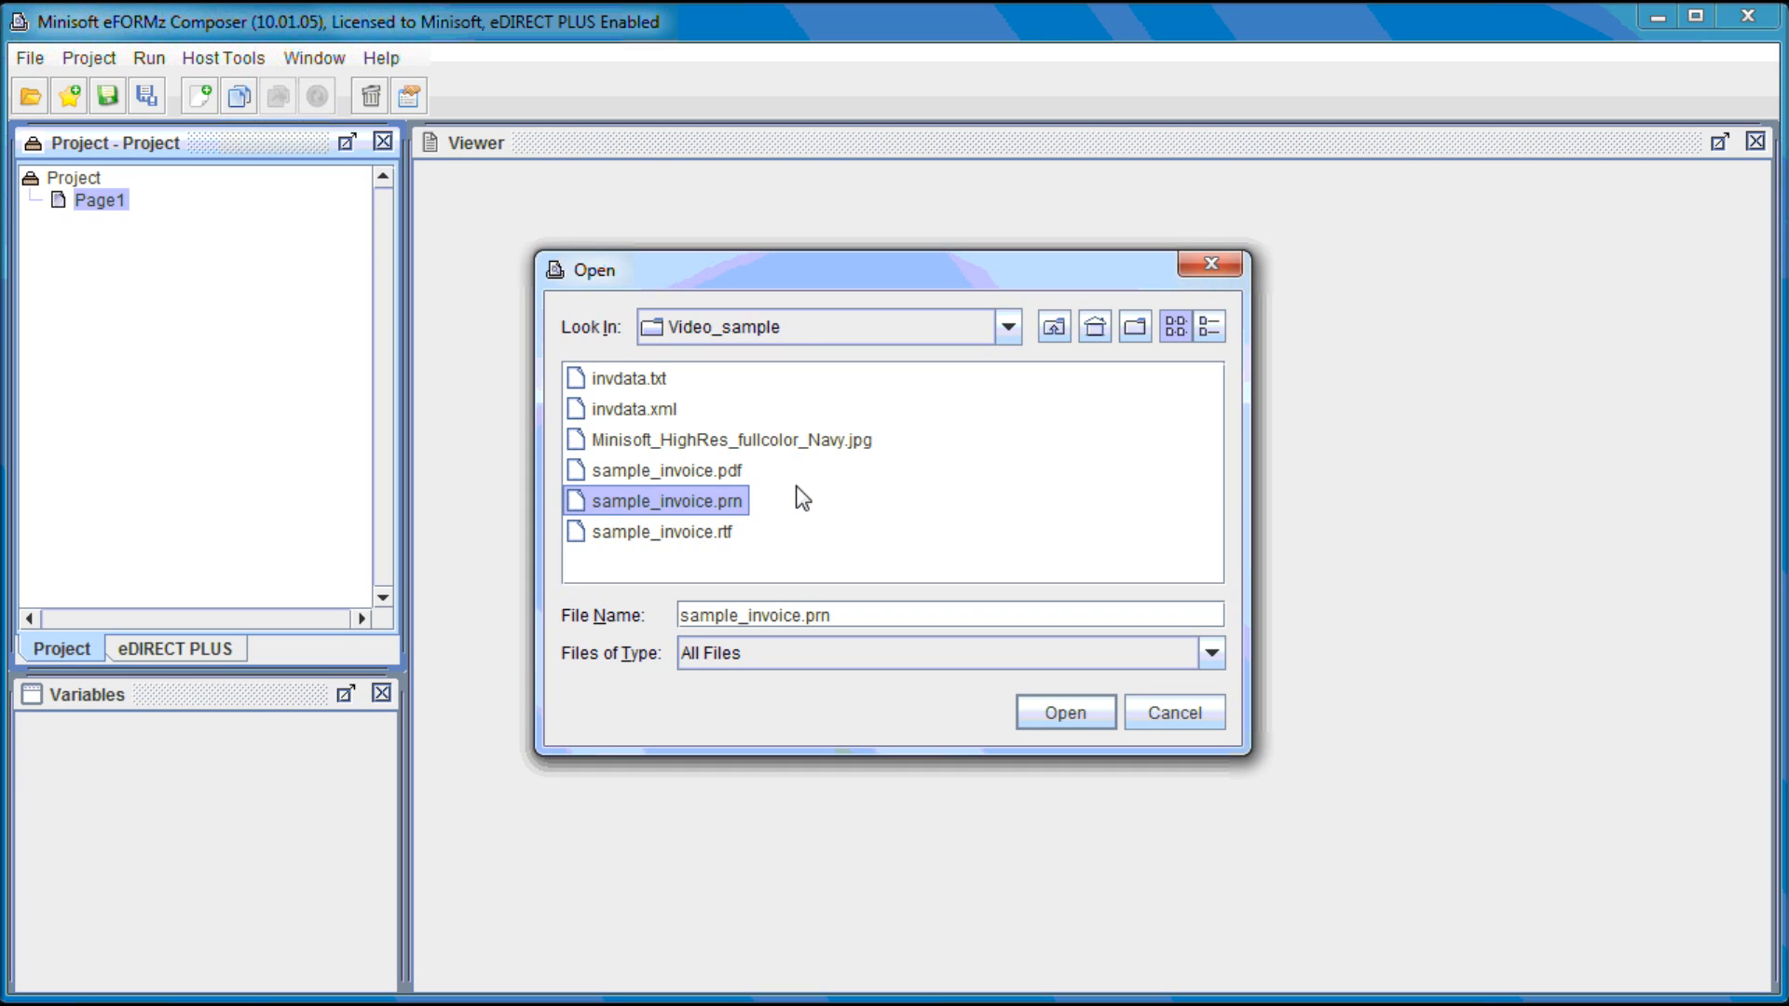
pyautogui.click(738, 473)
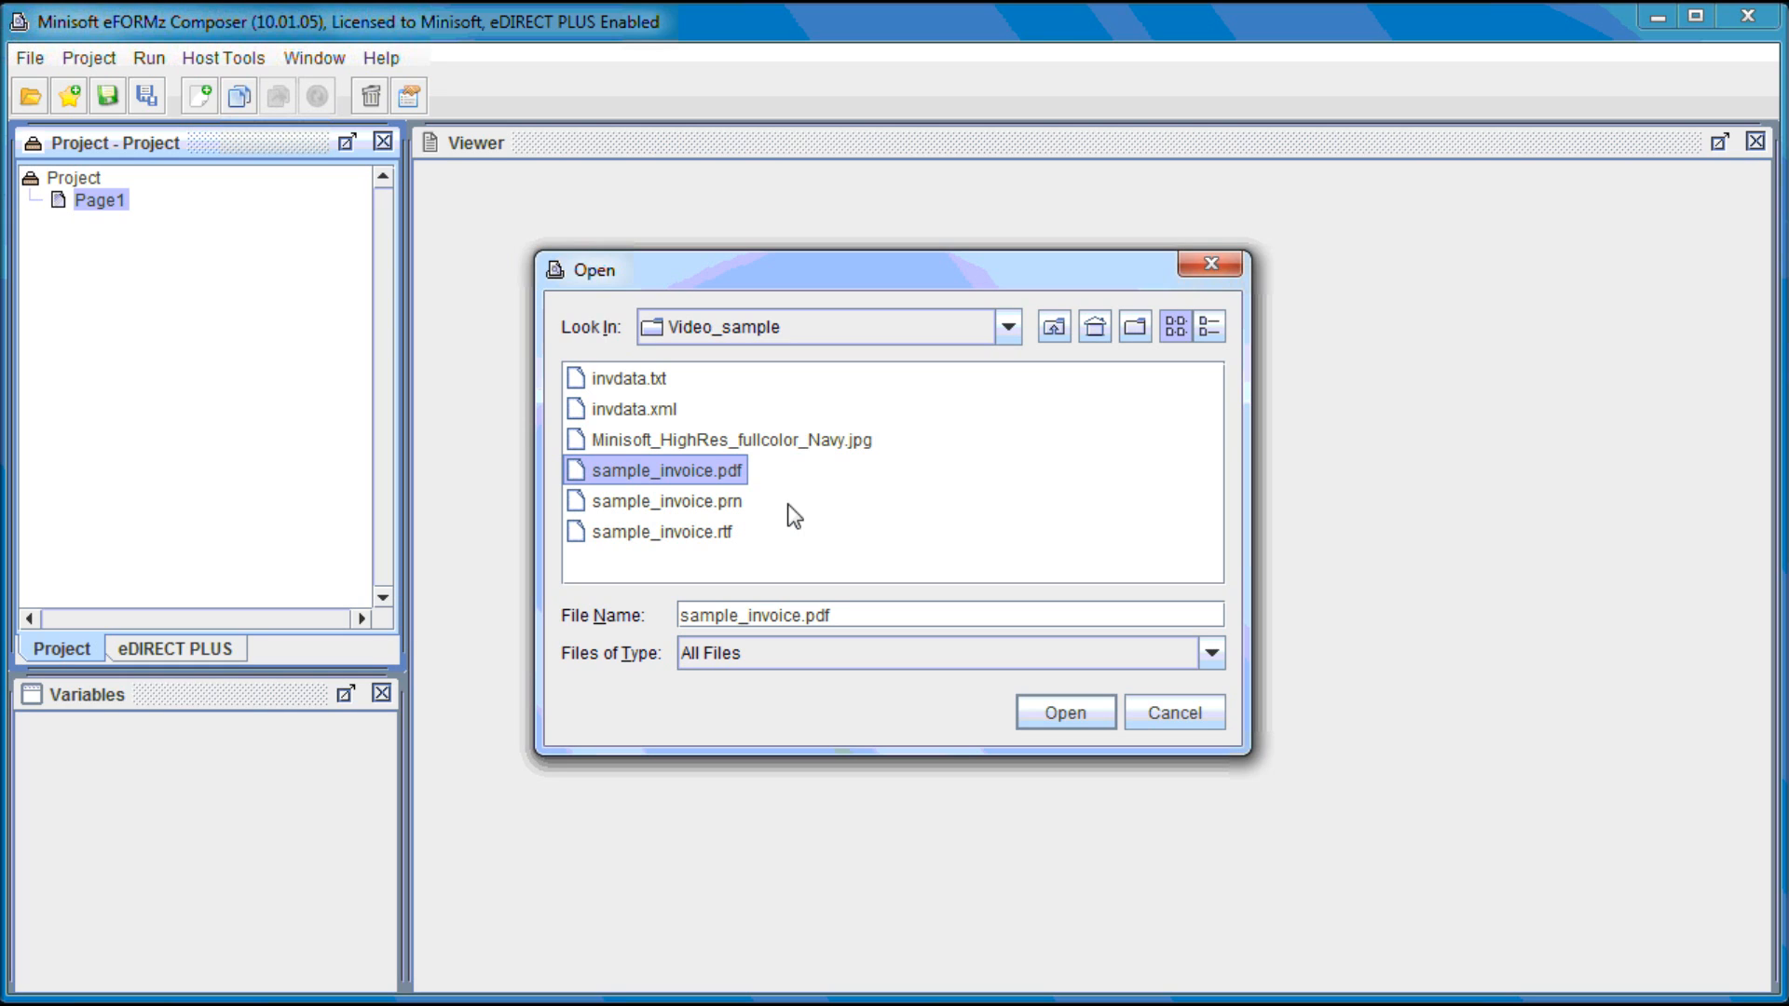
pyautogui.click(732, 504)
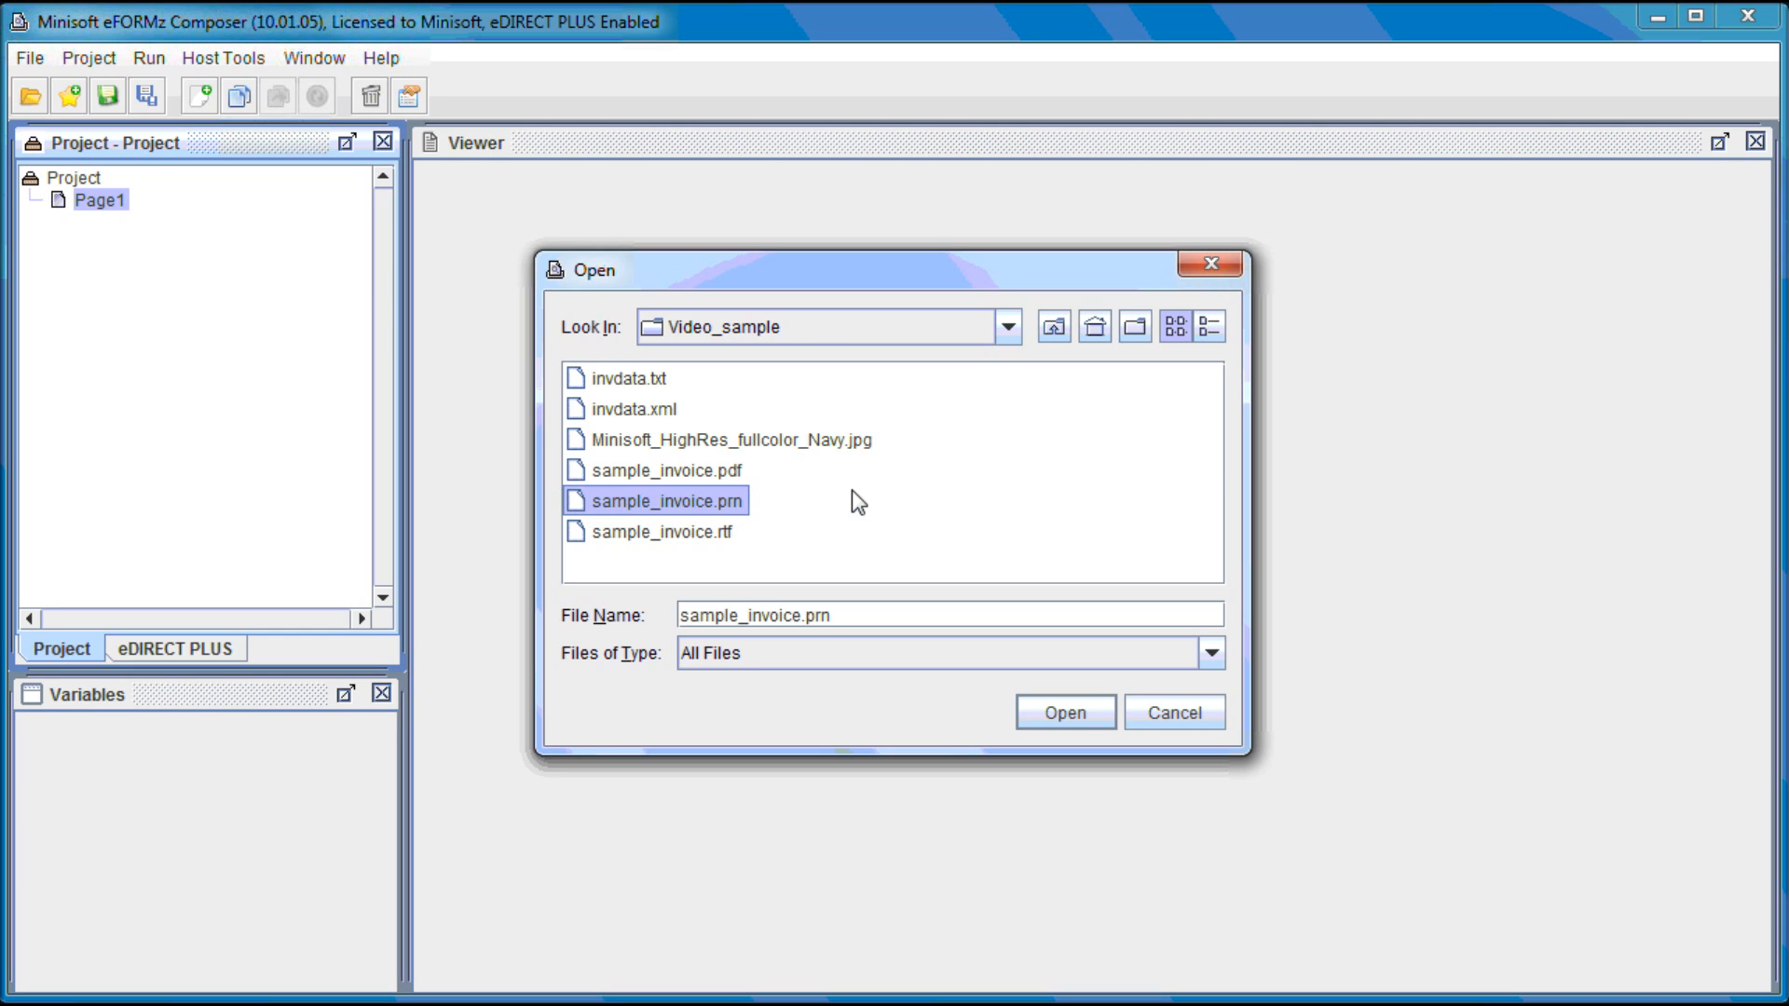
pyautogui.click(716, 531)
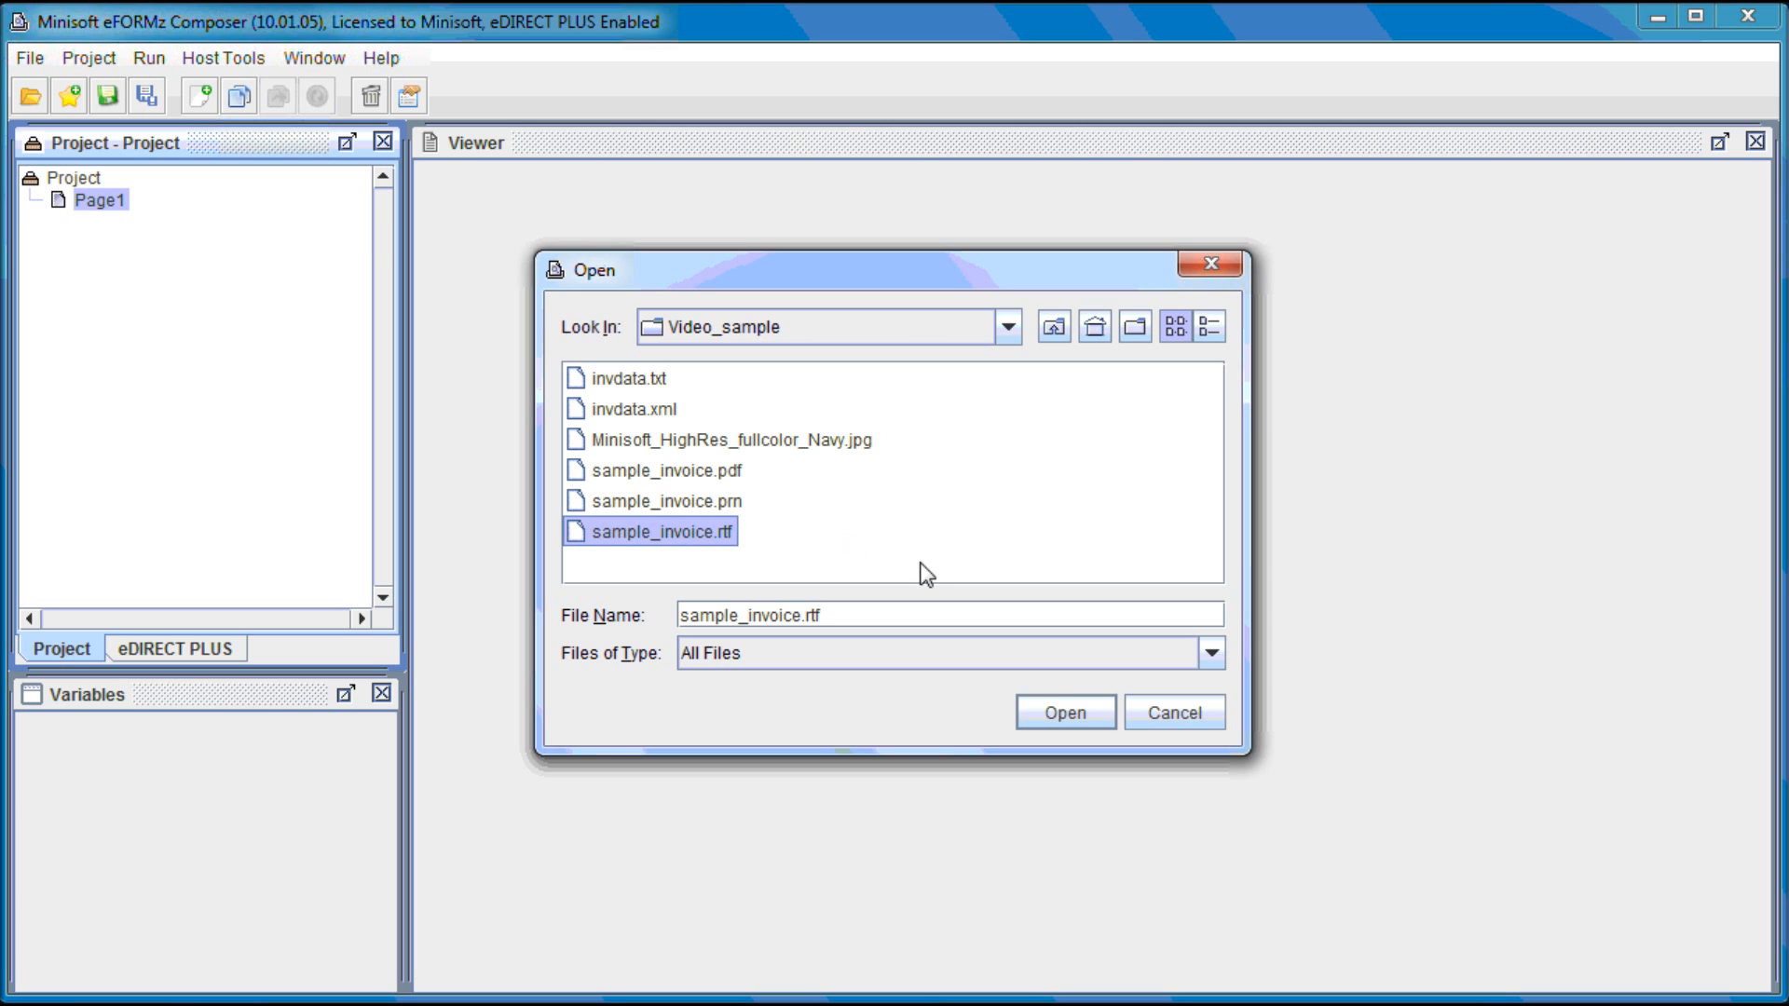
pyautogui.click(1068, 714)
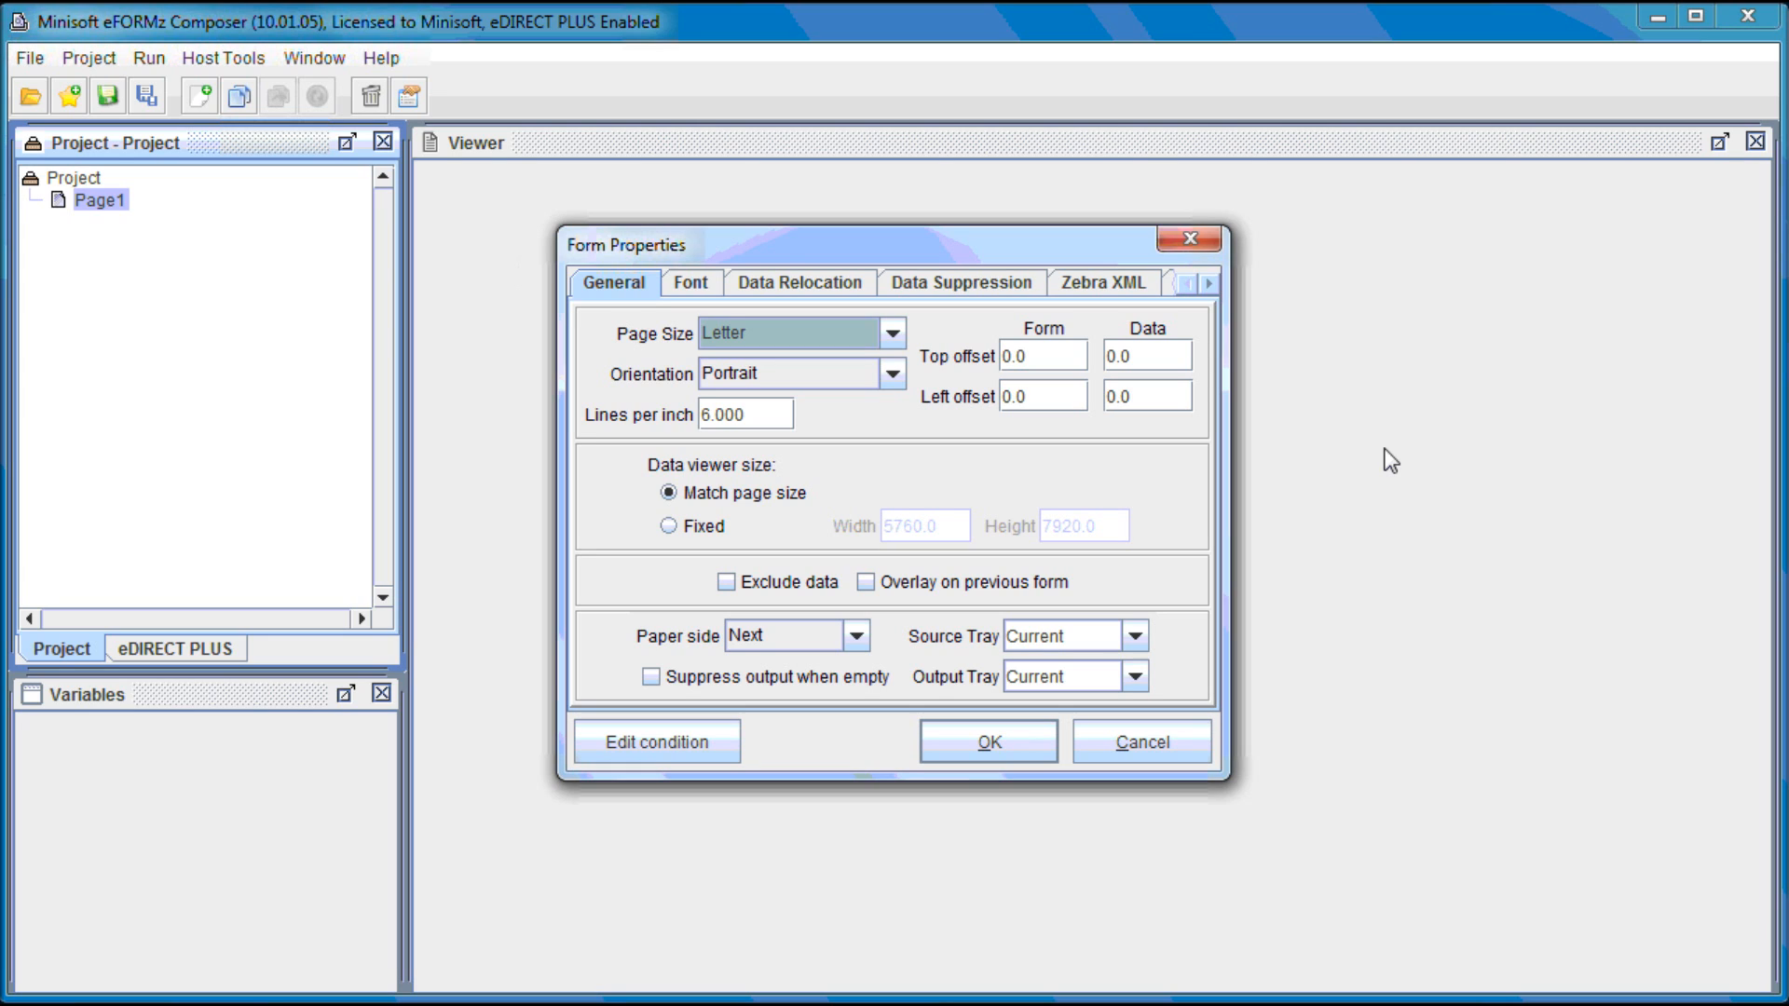
# Step: Review the page size and orientation choices, keep Letter and Portrait, and accept the form properties
pyautogui.click(891, 334)
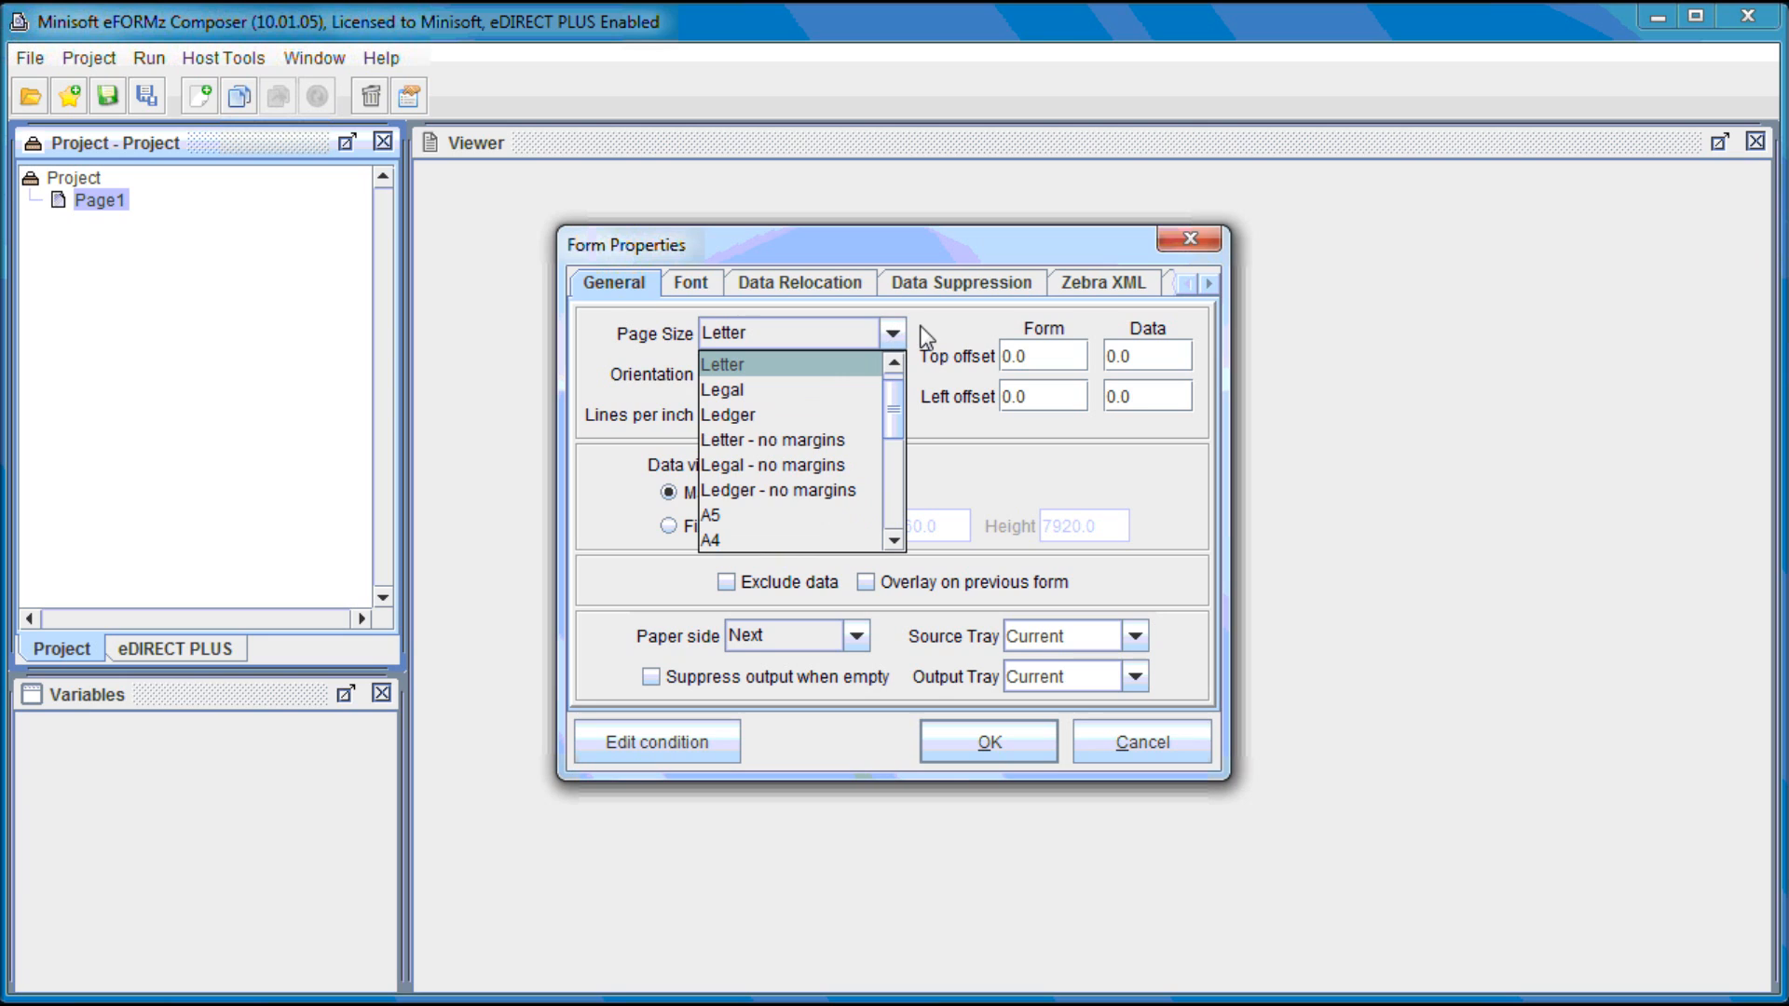
pyautogui.click(924, 328)
pyautogui.click(895, 373)
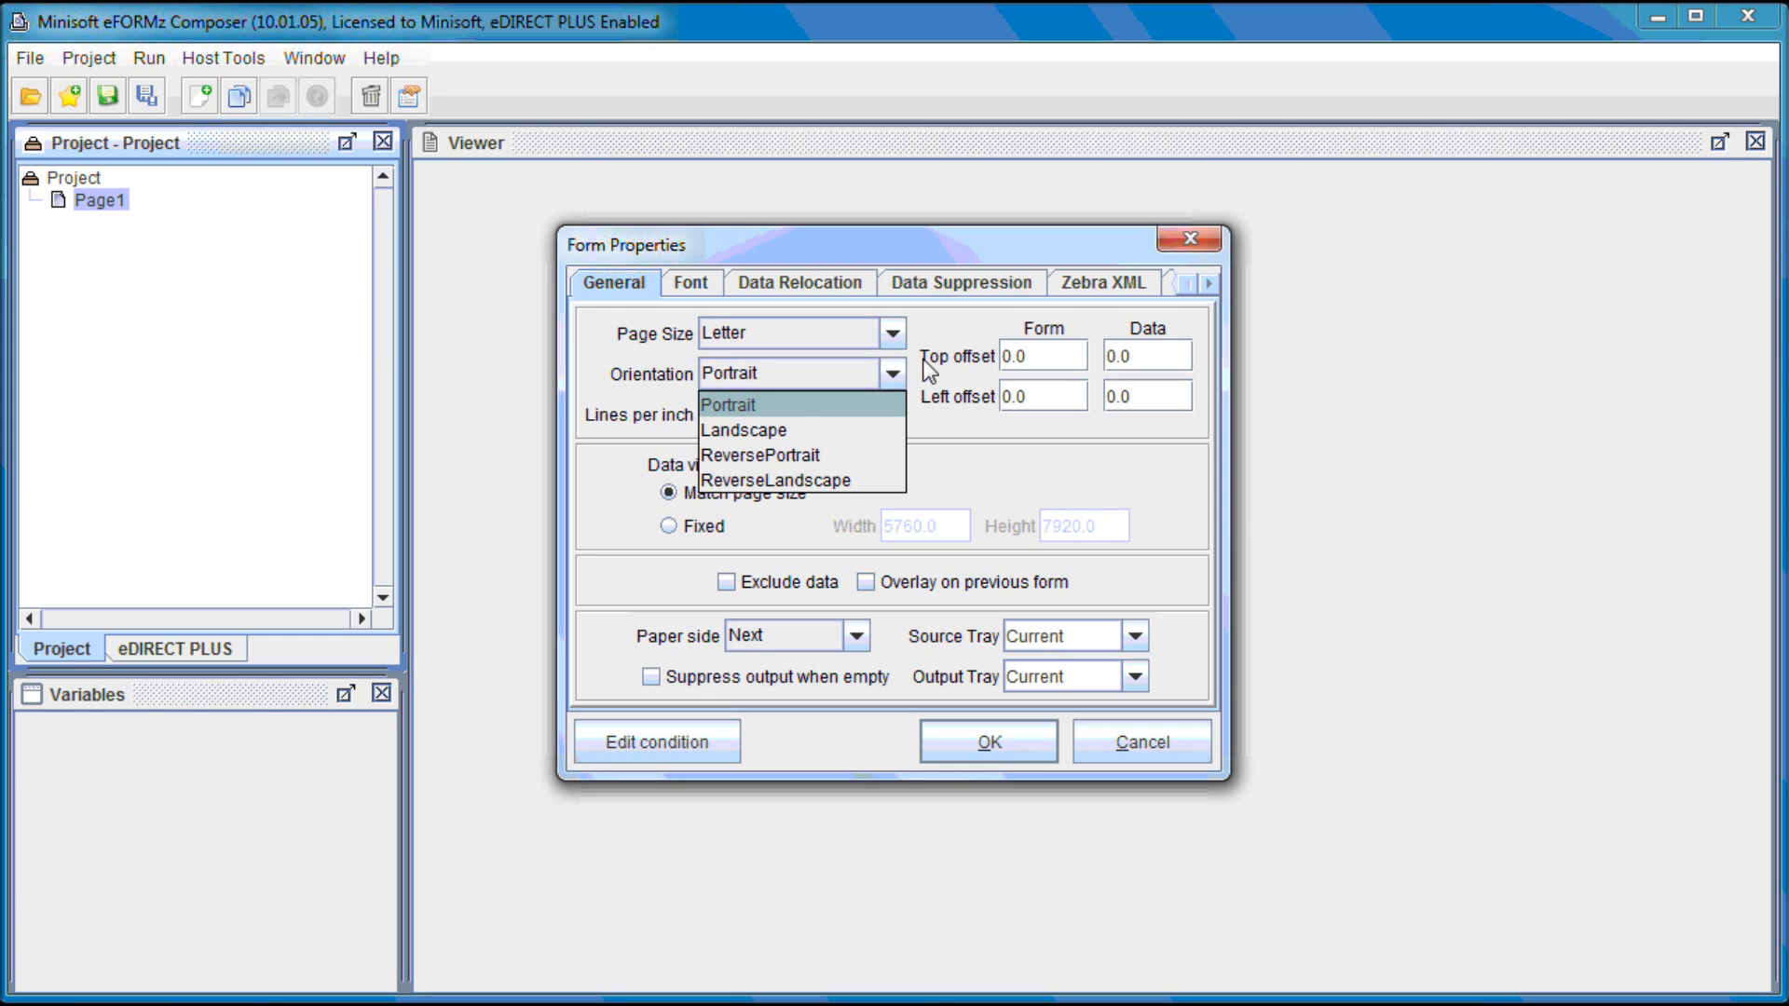
pyautogui.click(908, 368)
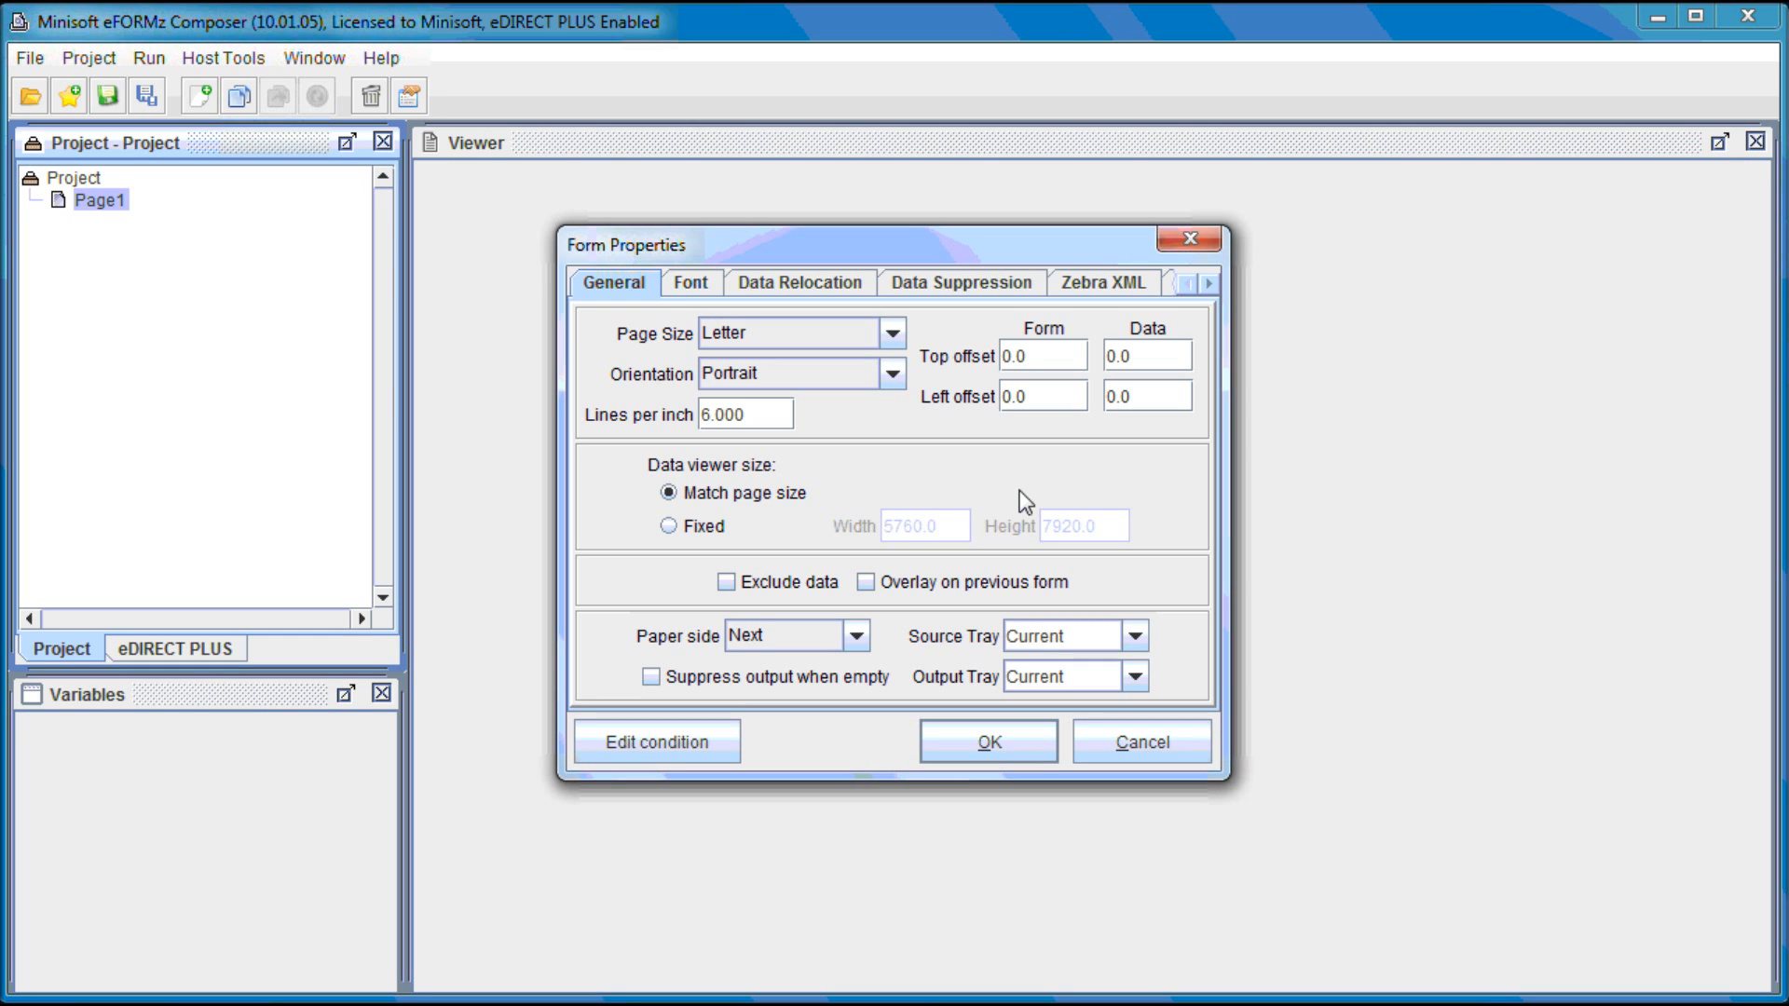
pyautogui.click(953, 740)
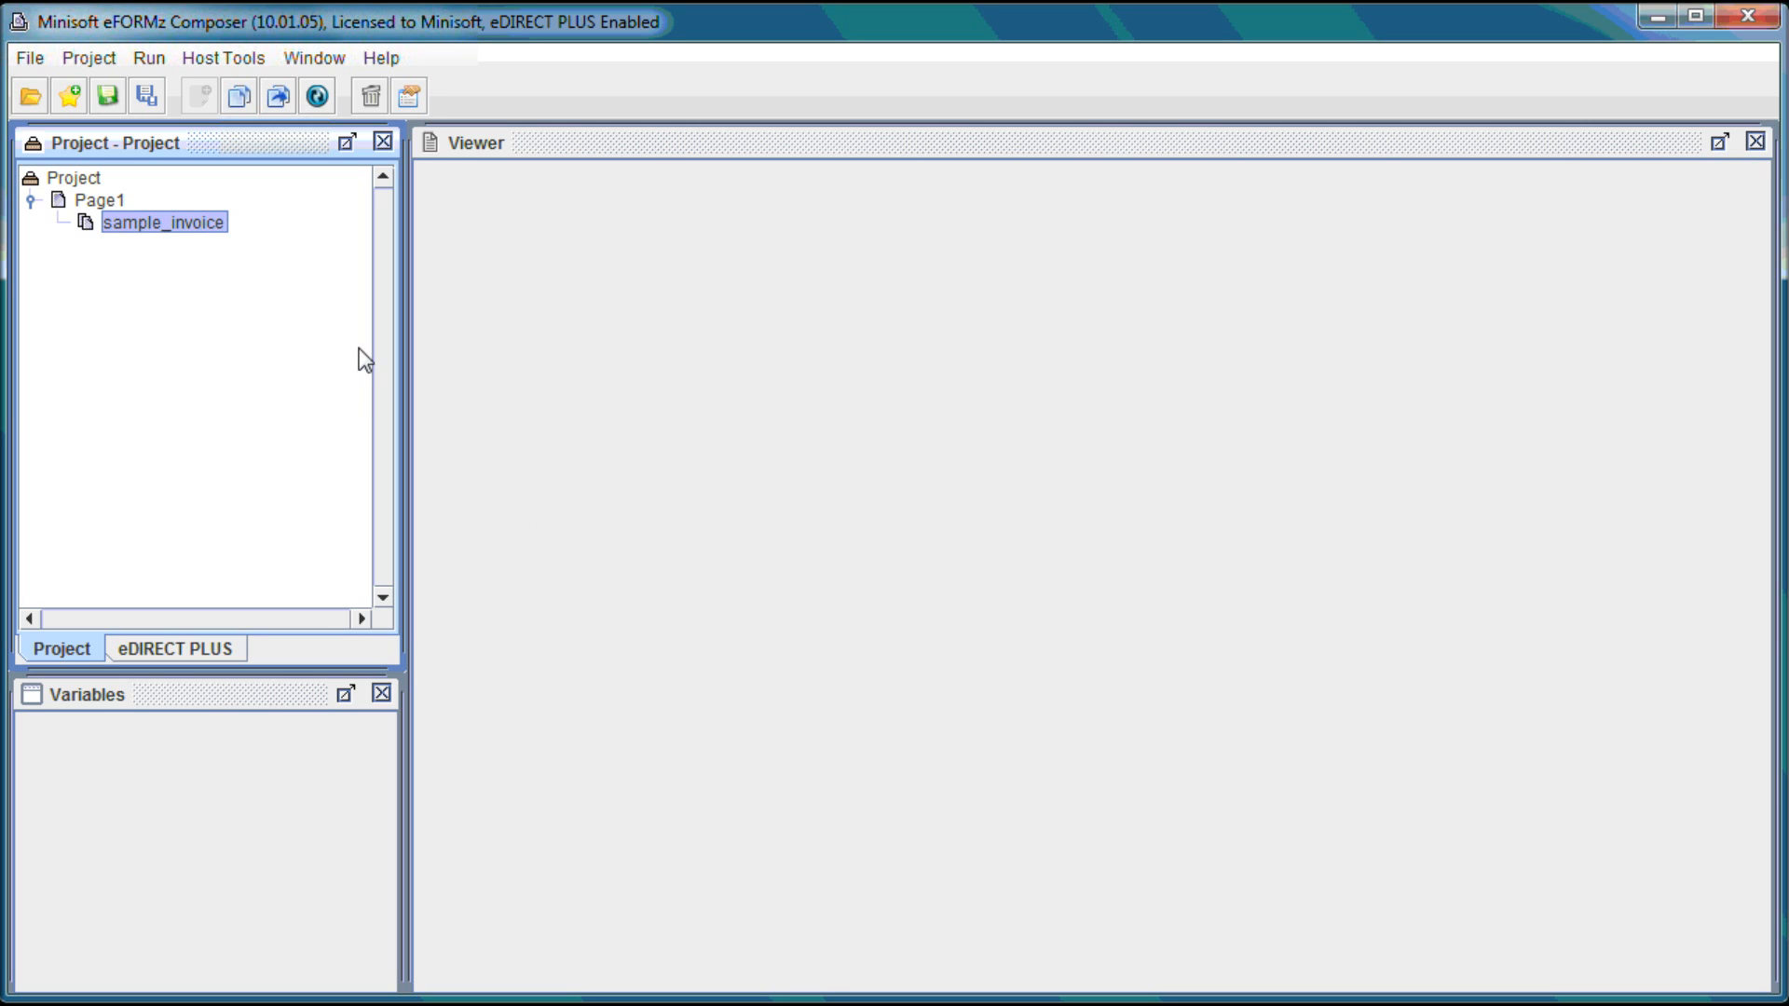
# Step: Start displaying the sample_invoice form with data from a file, and browse to the Video_sample folder
pyautogui.rightClick(175, 237)
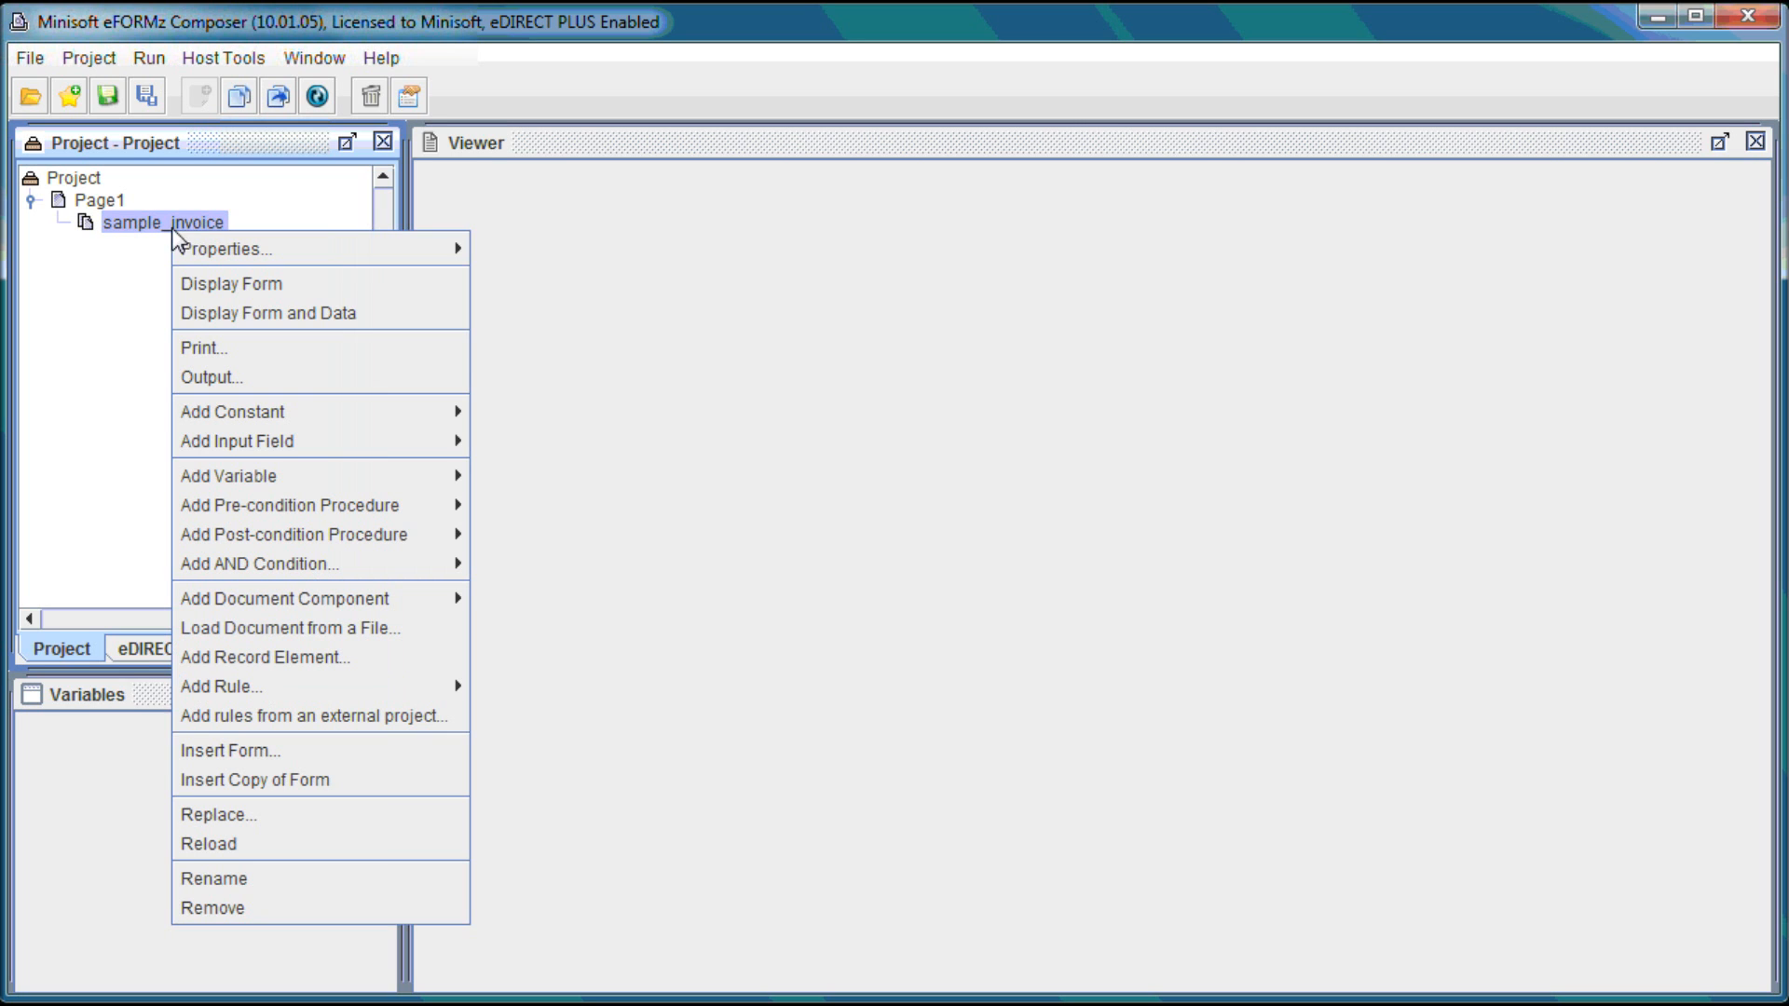
pyautogui.click(379, 315)
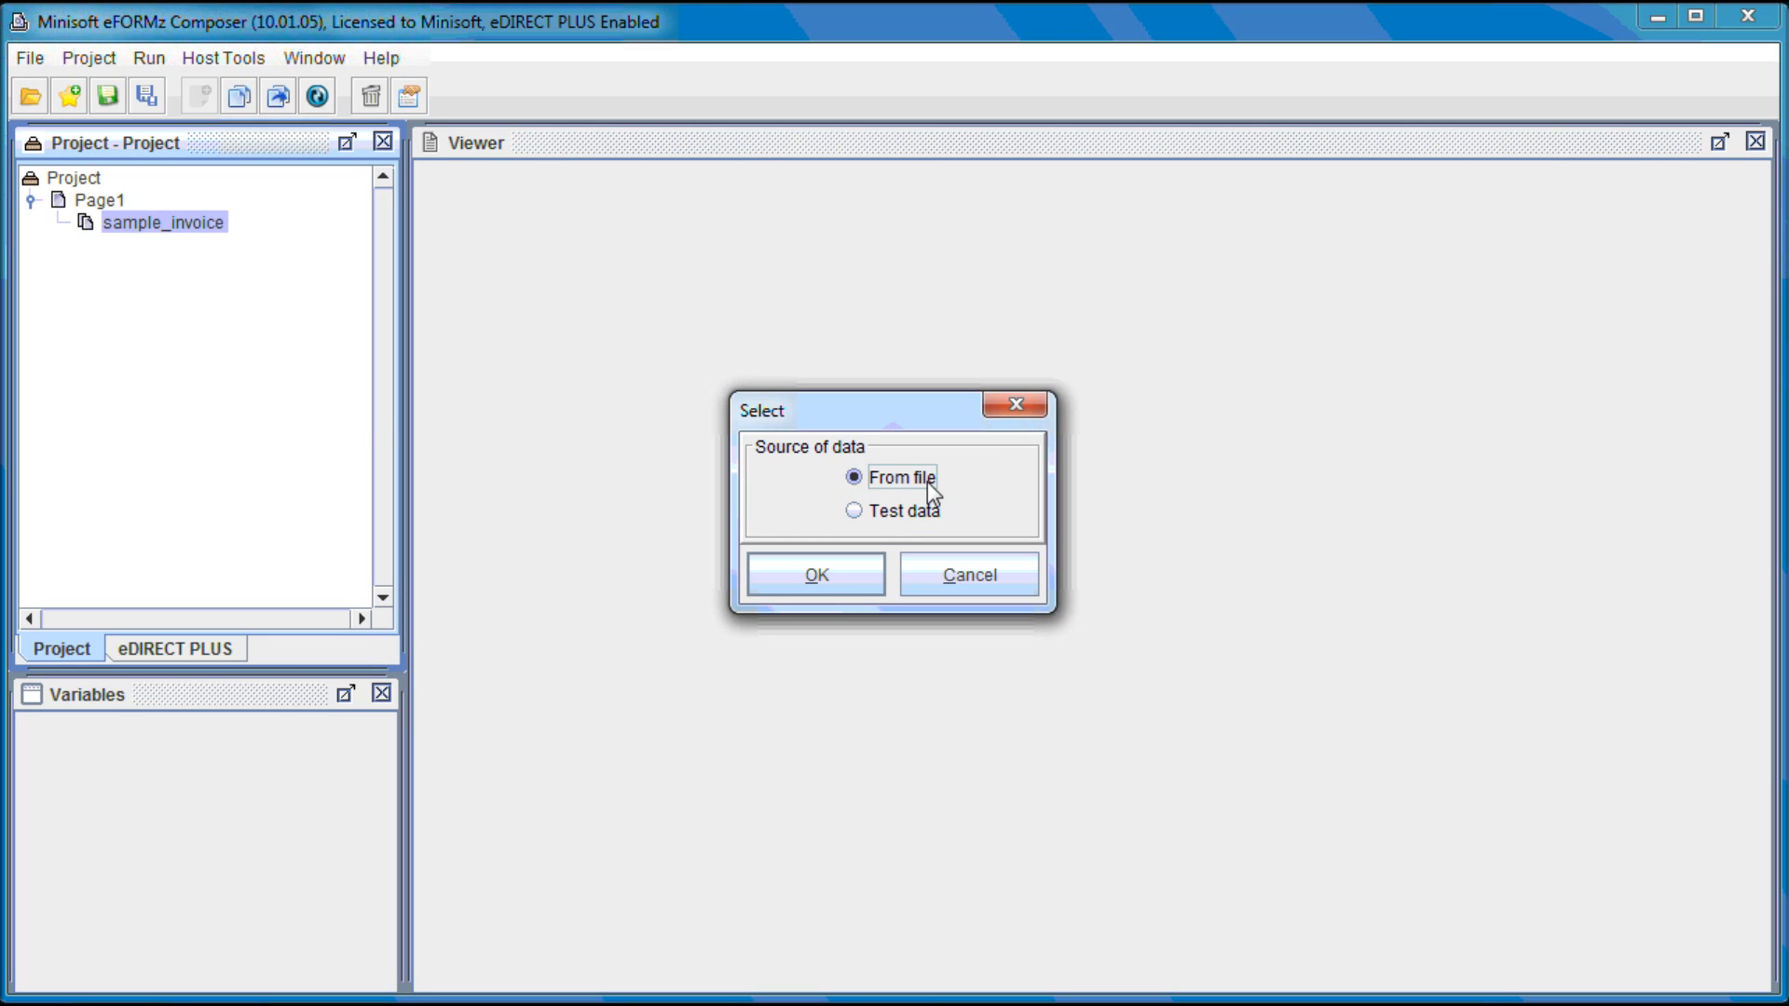
pyautogui.click(835, 574)
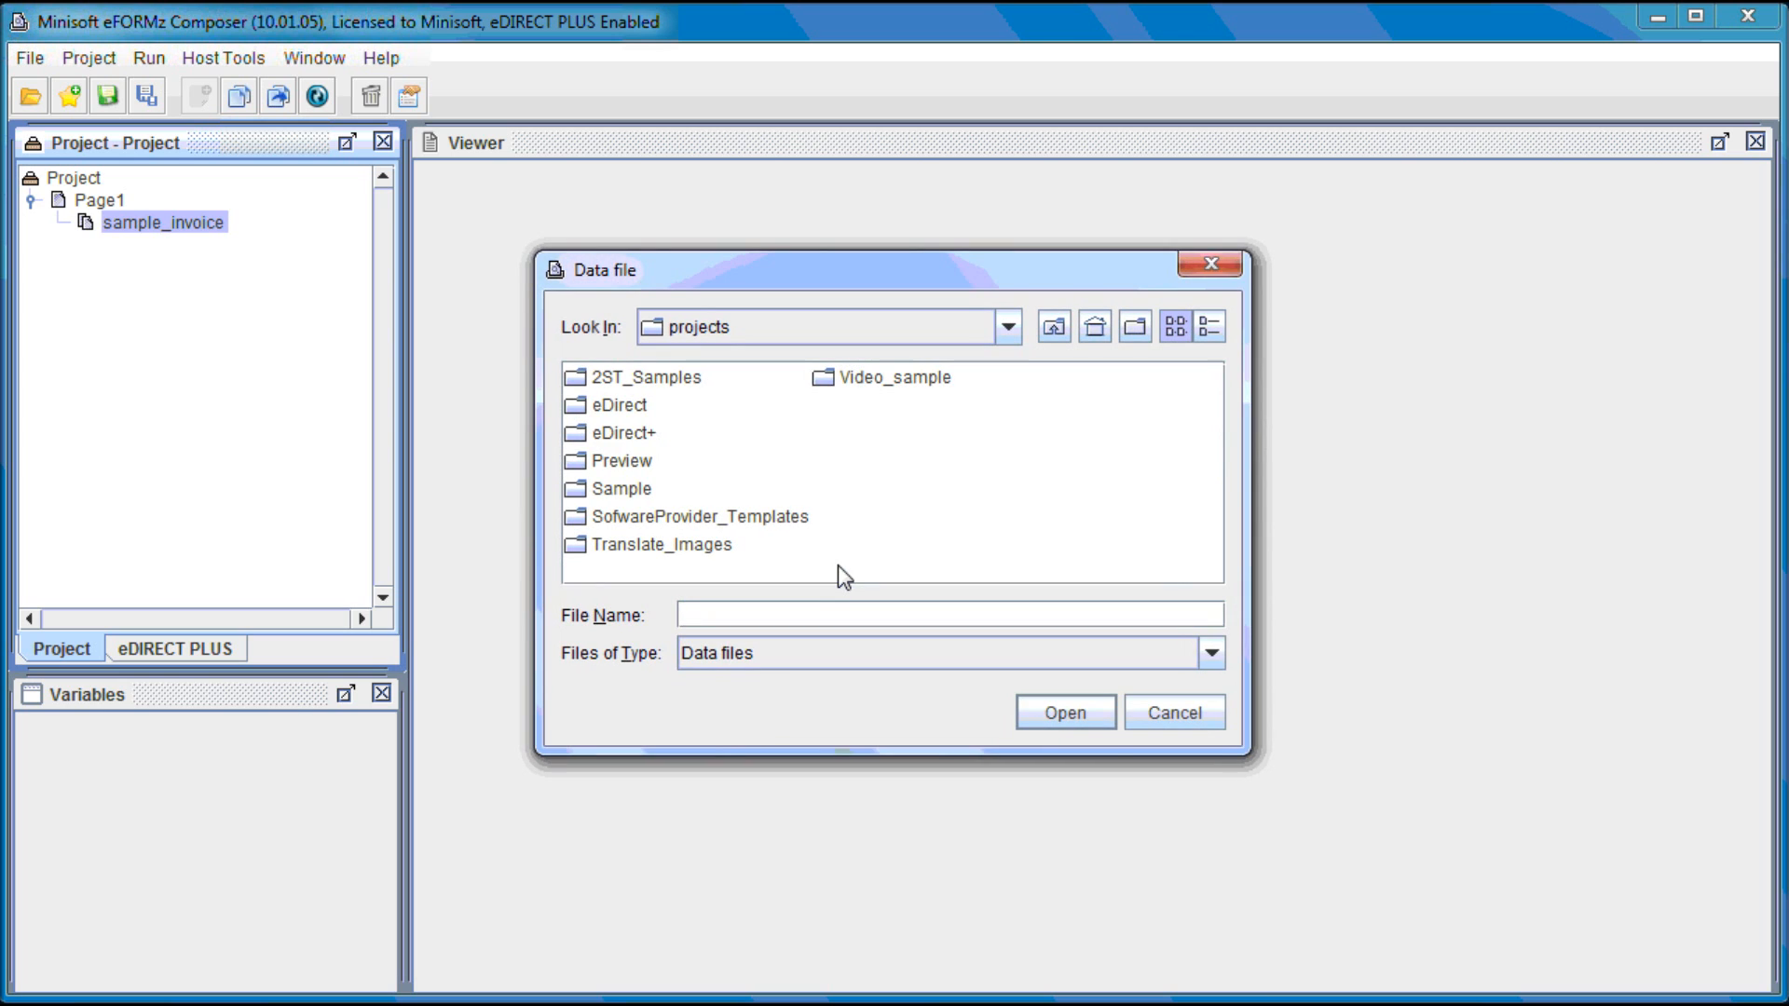
pyautogui.click(888, 382)
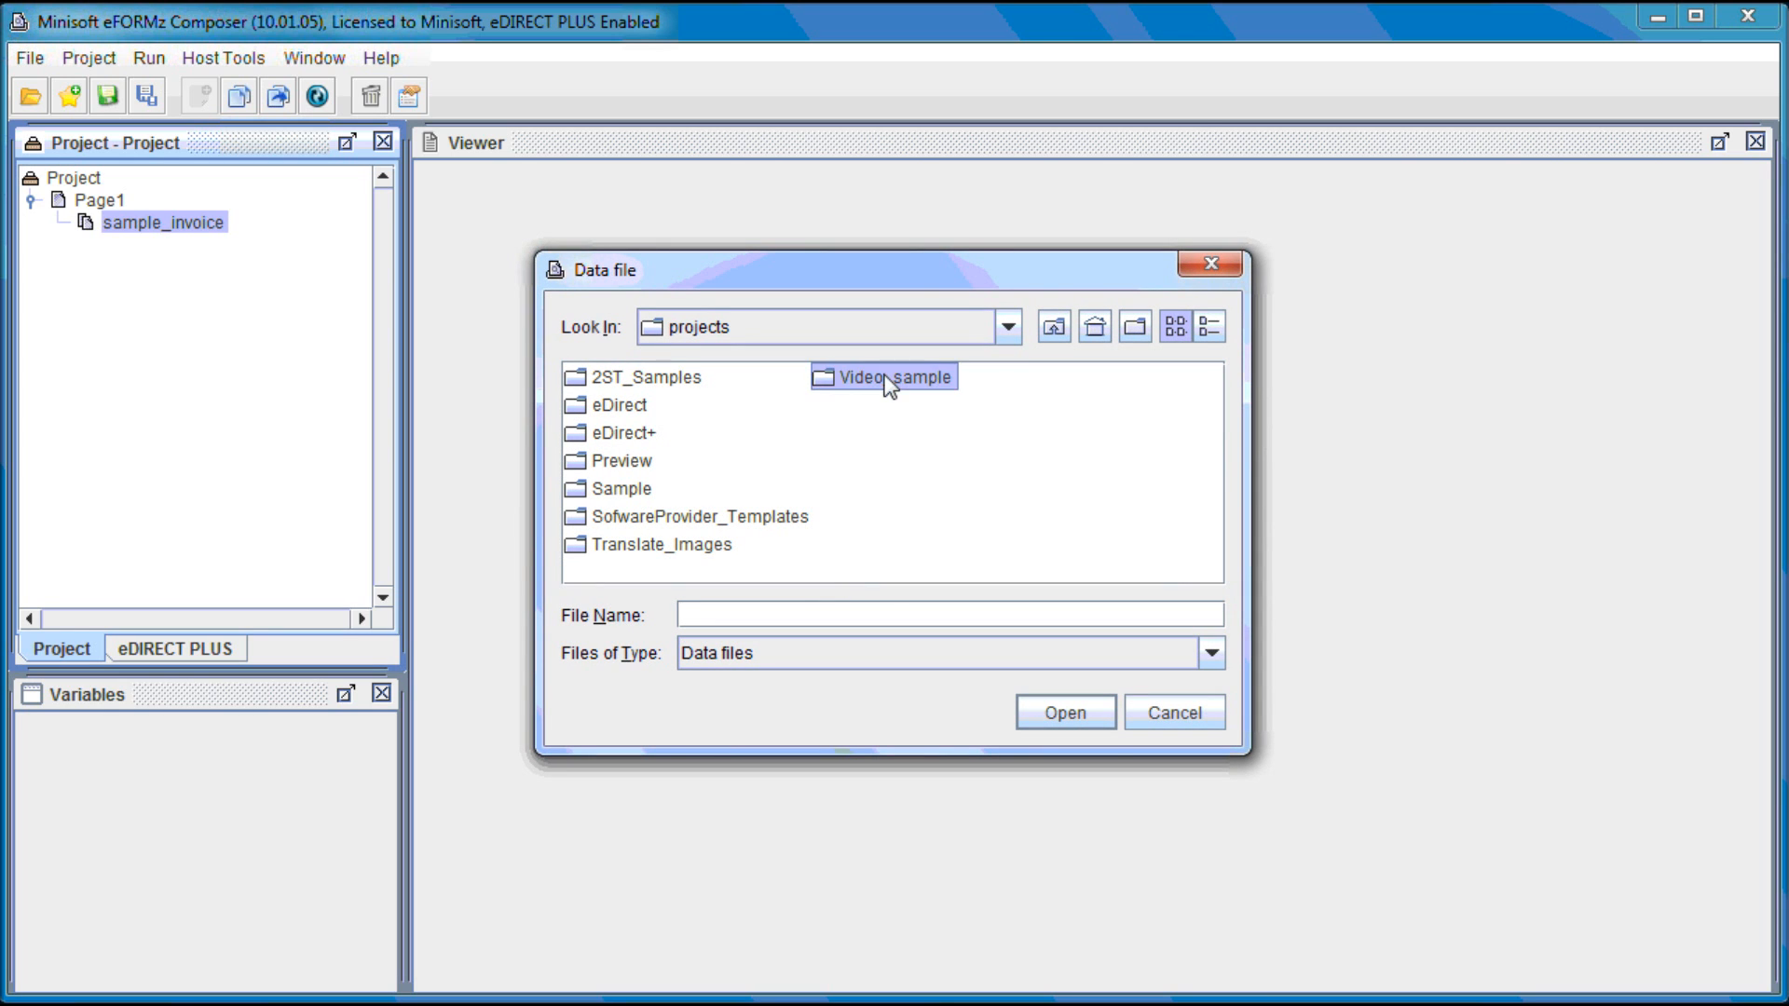
pyautogui.doubleClick(888, 382)
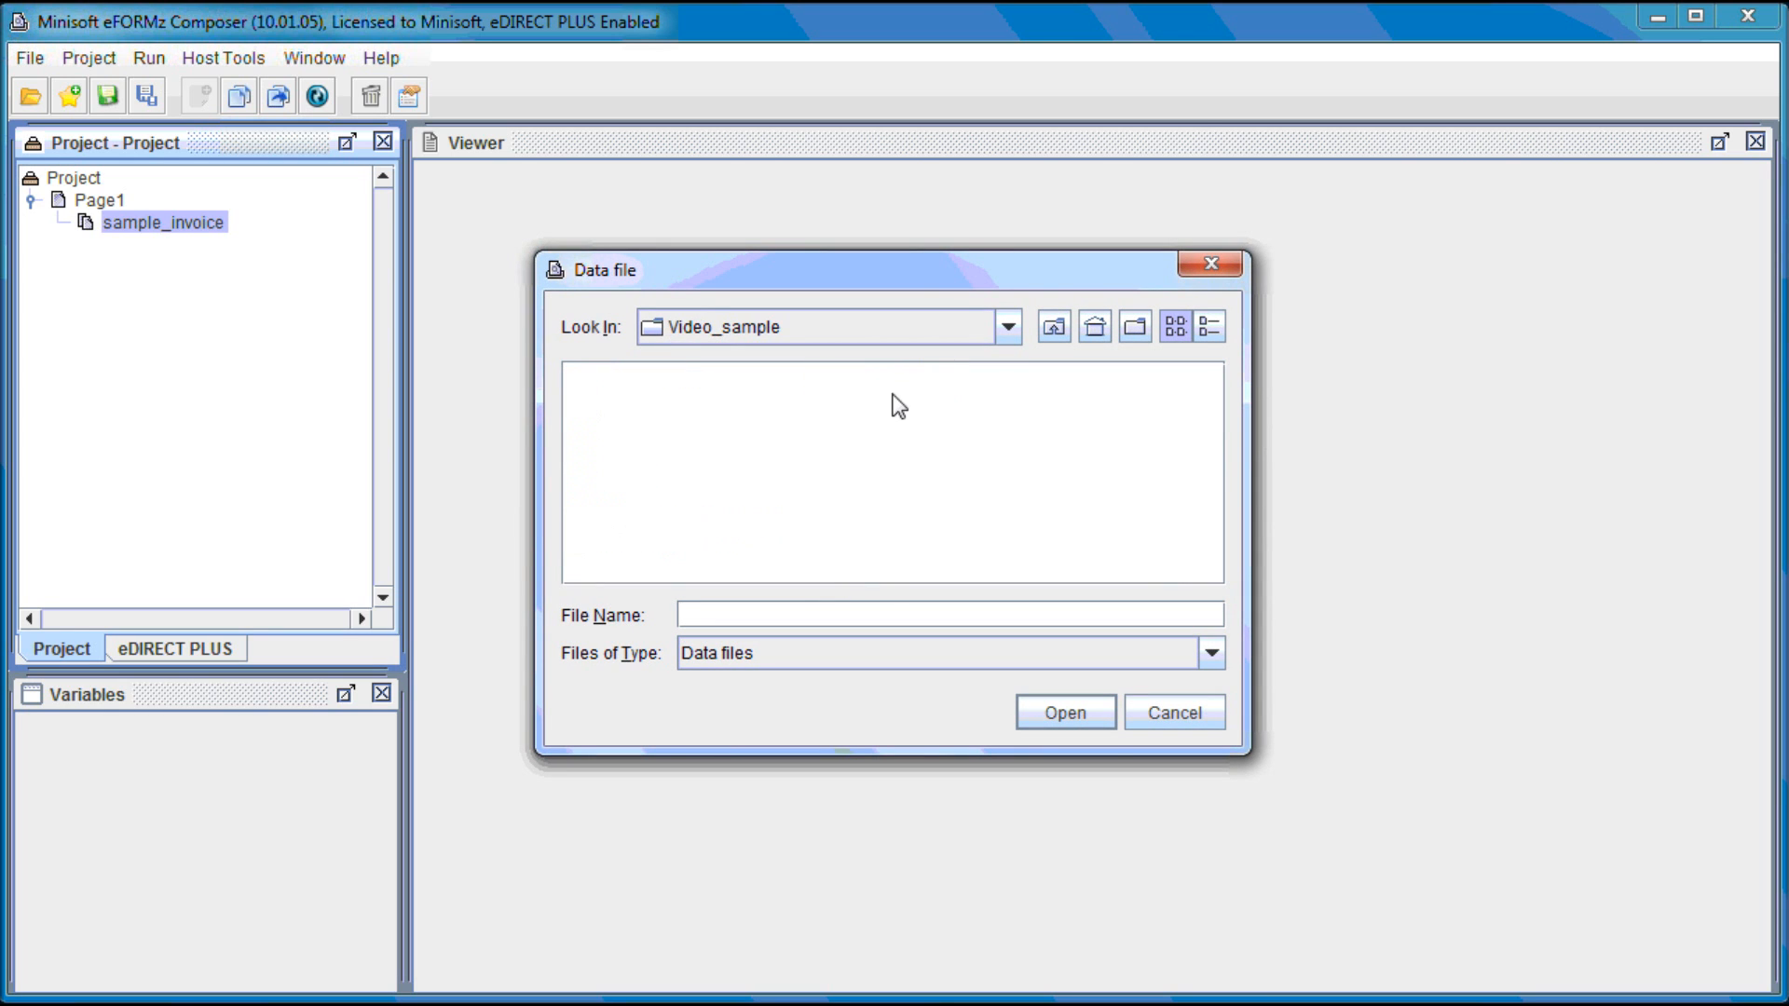
# Step: List all file types and load invdata.txt as the data file in the Viewer
pyautogui.click(776, 650)
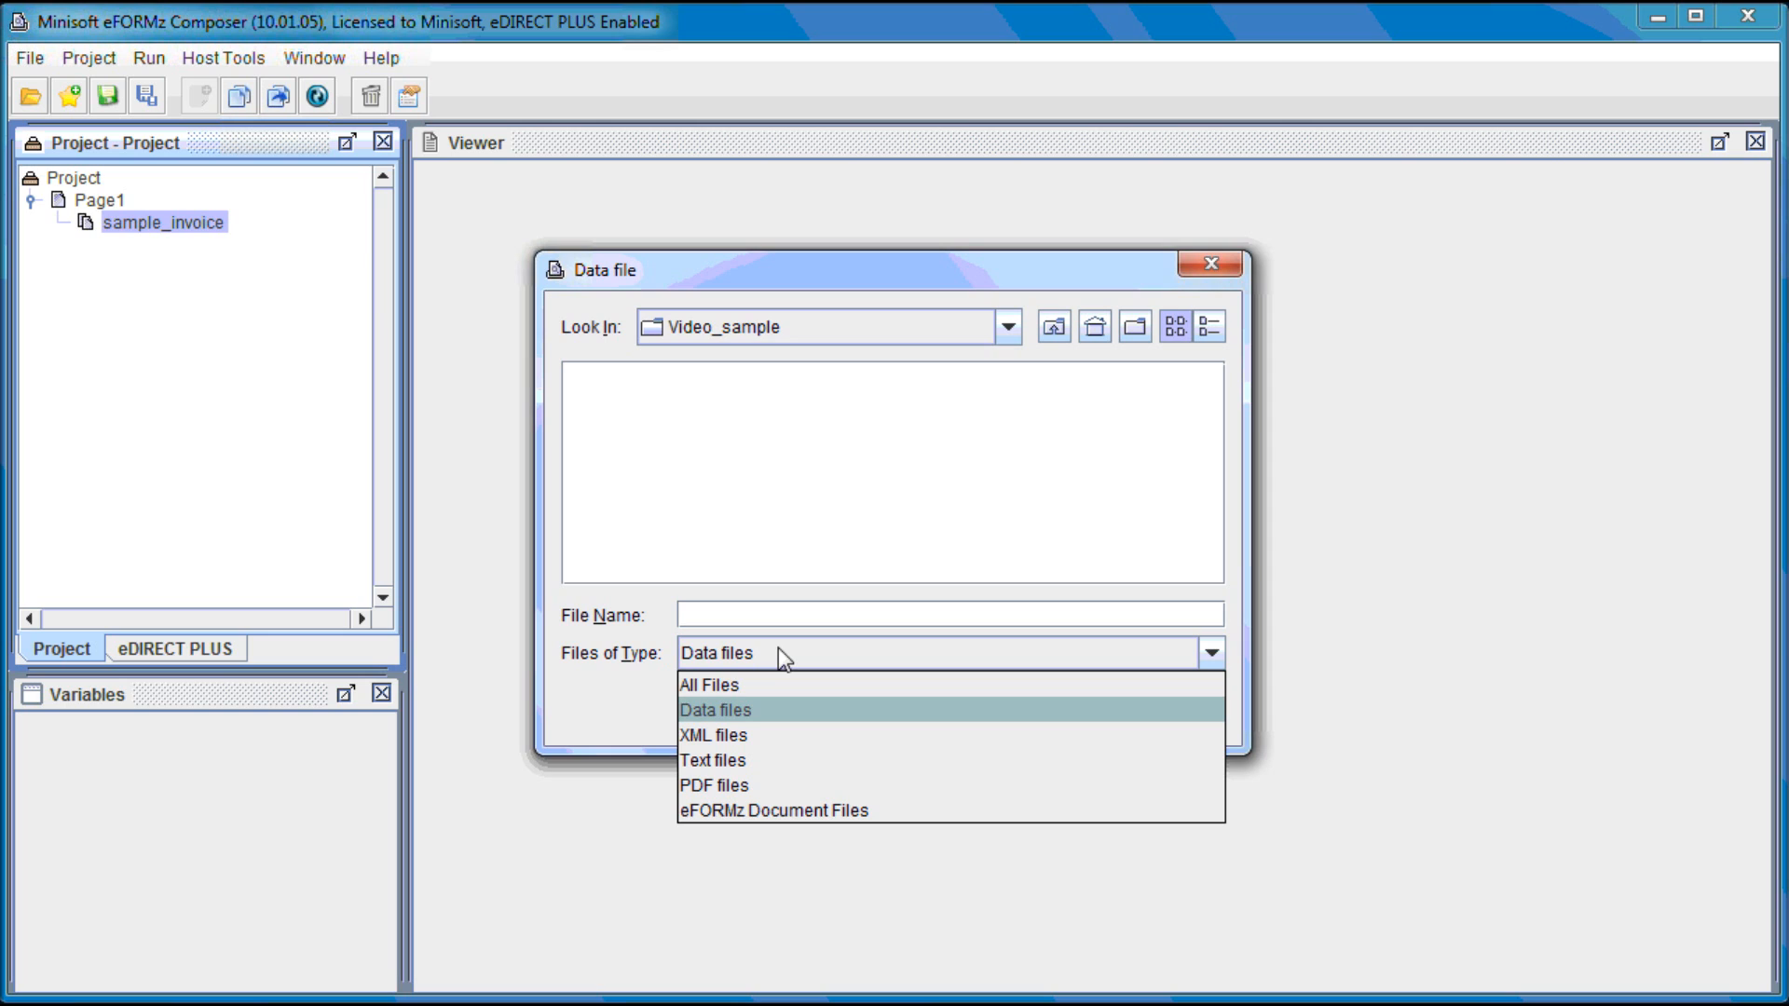
pyautogui.click(736, 686)
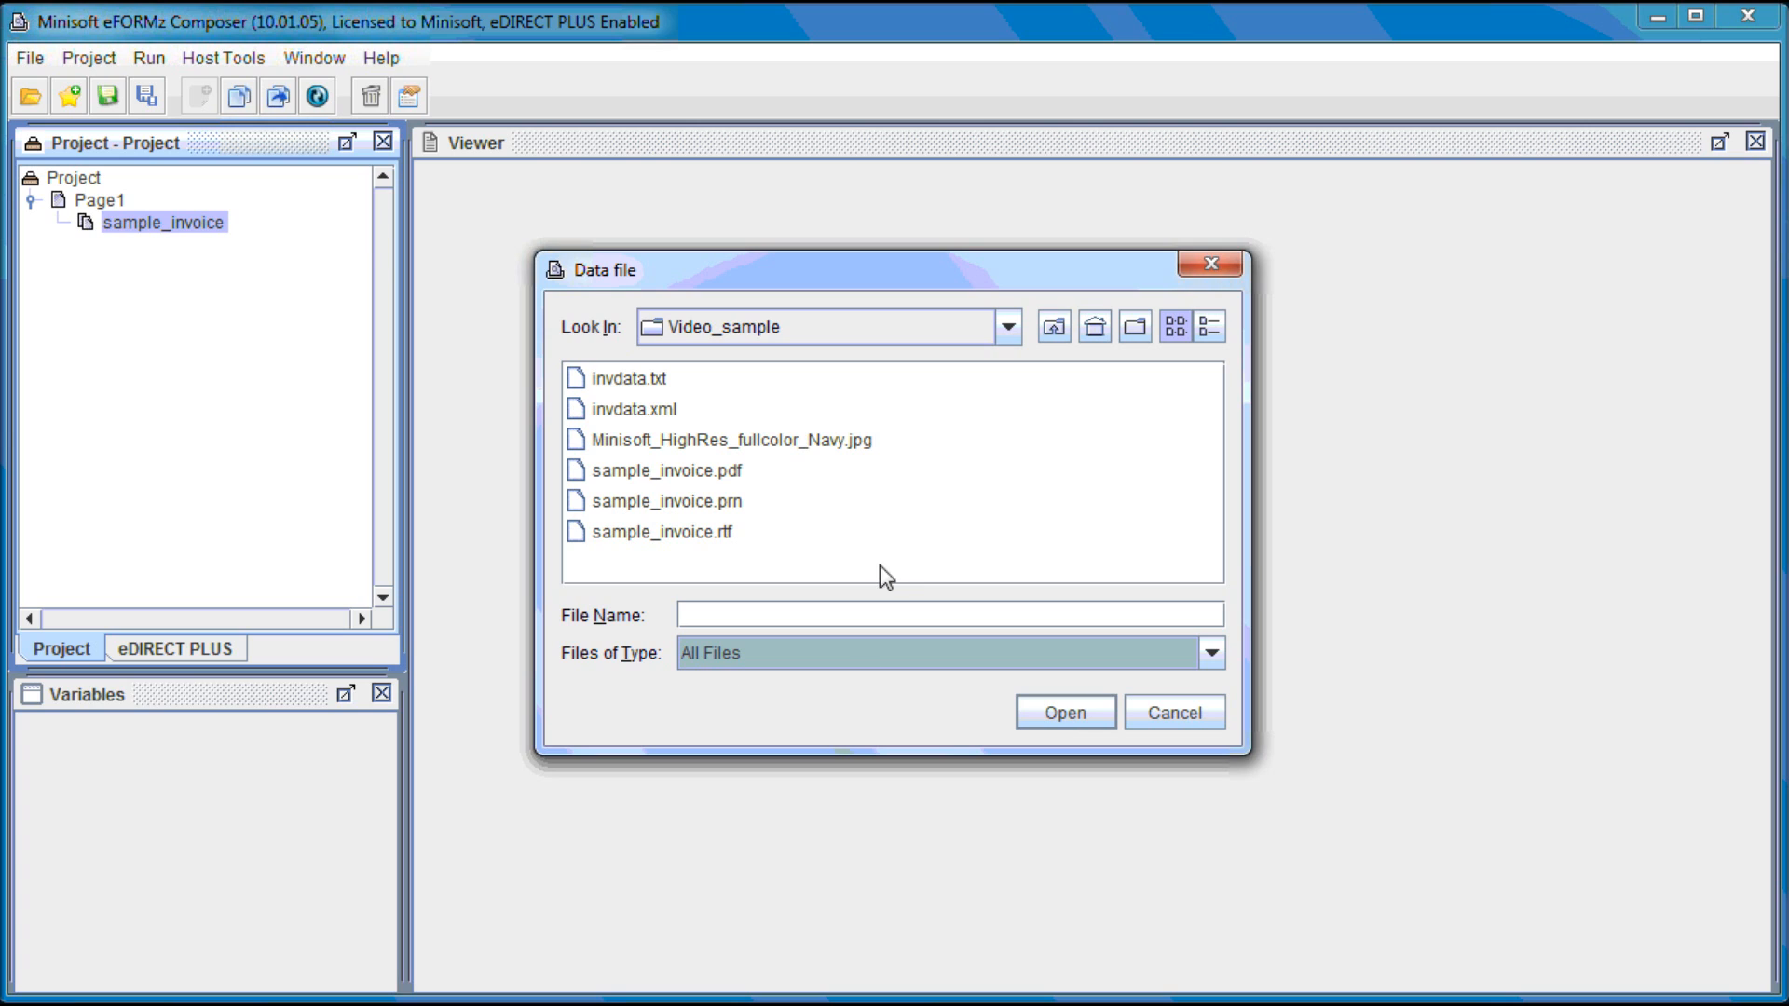
pyautogui.click(667, 382)
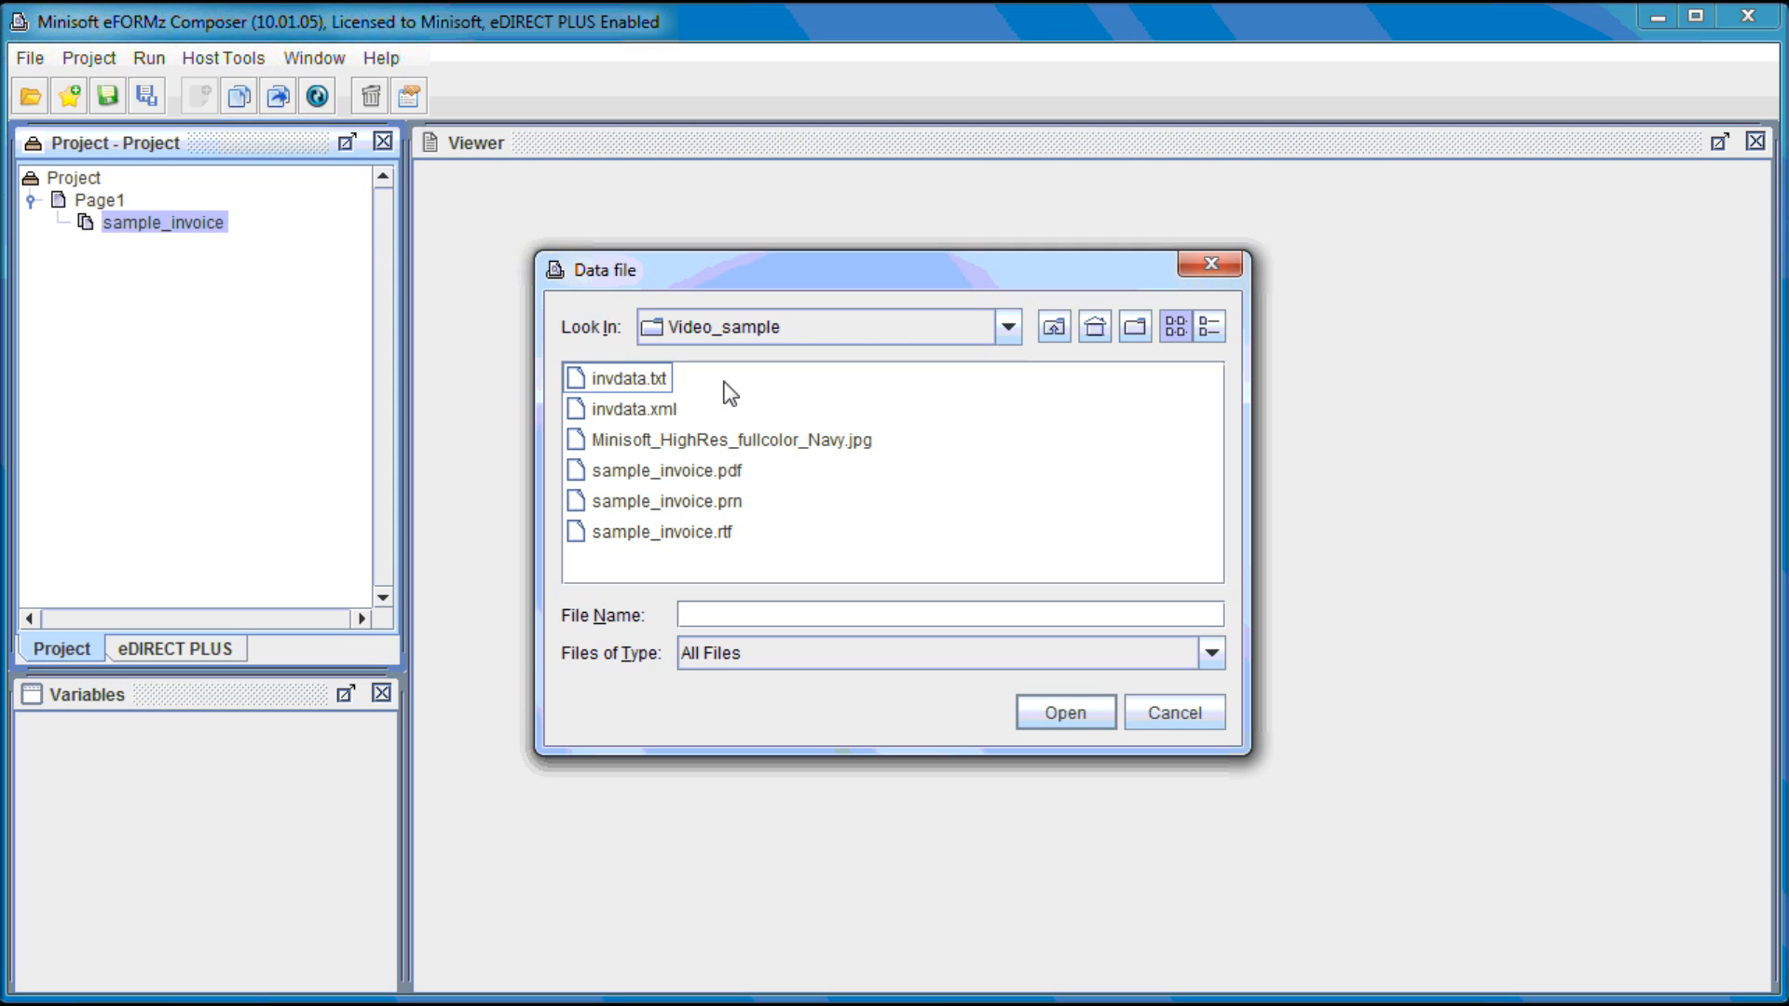
pyautogui.click(643, 386)
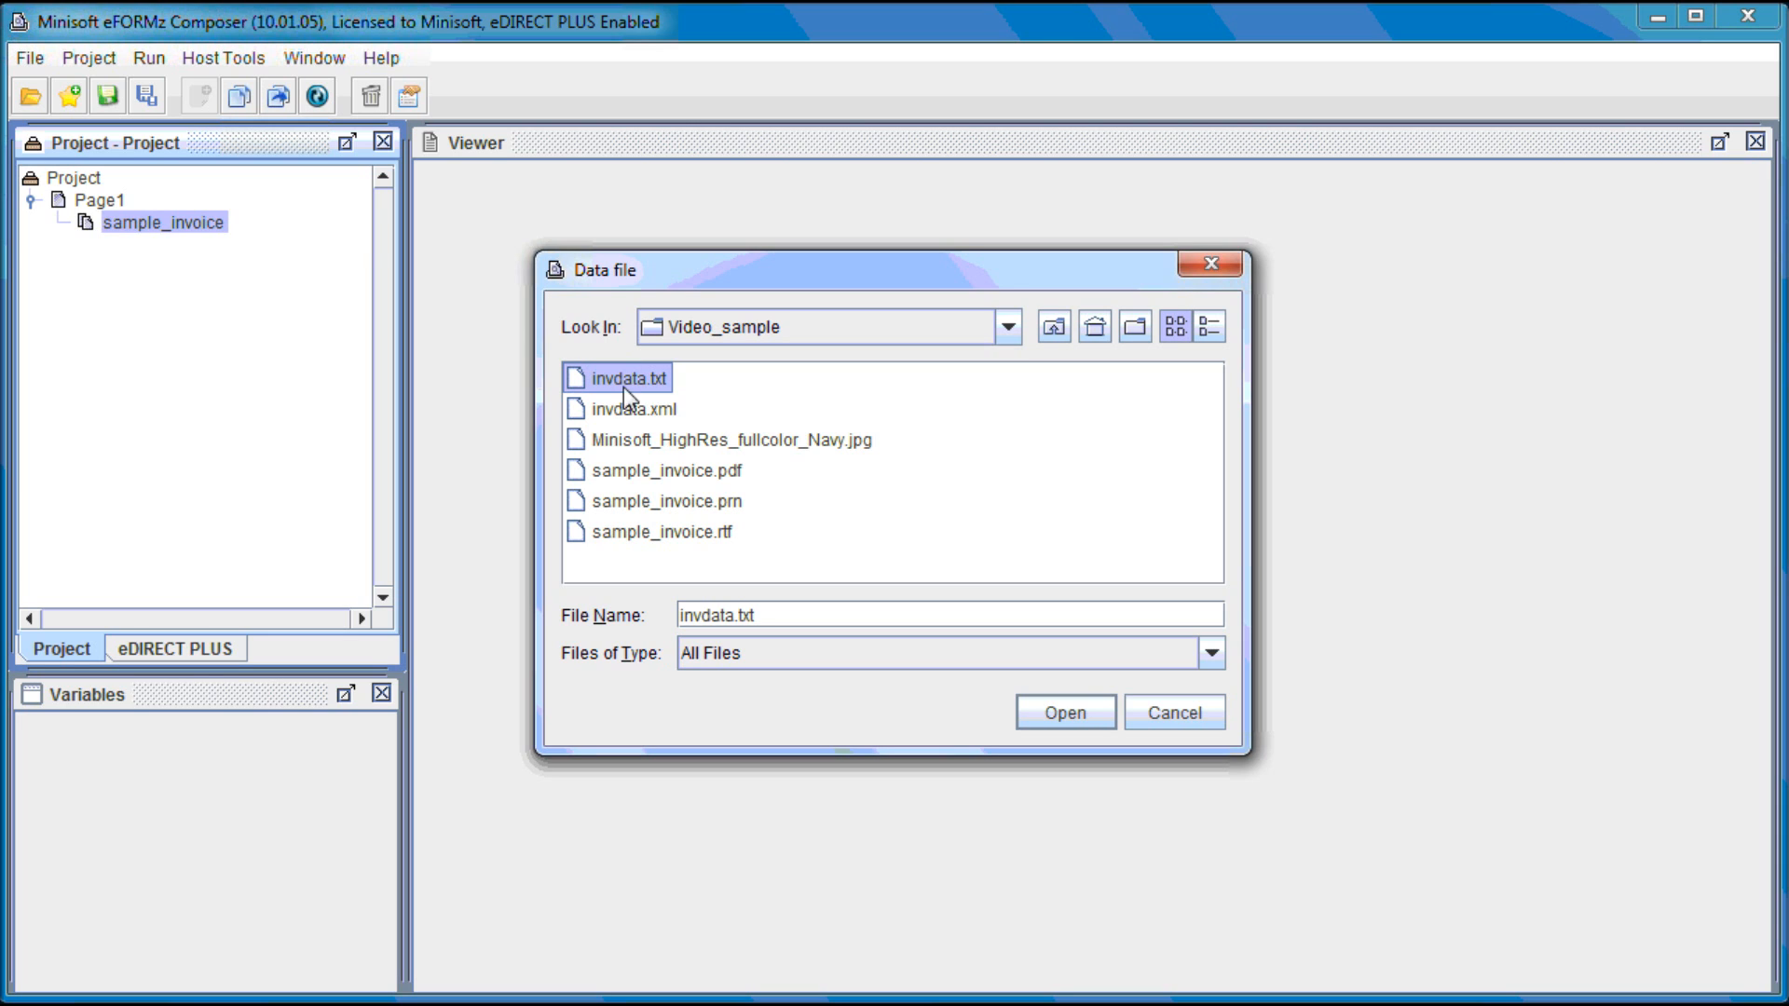
pyautogui.click(1070, 717)
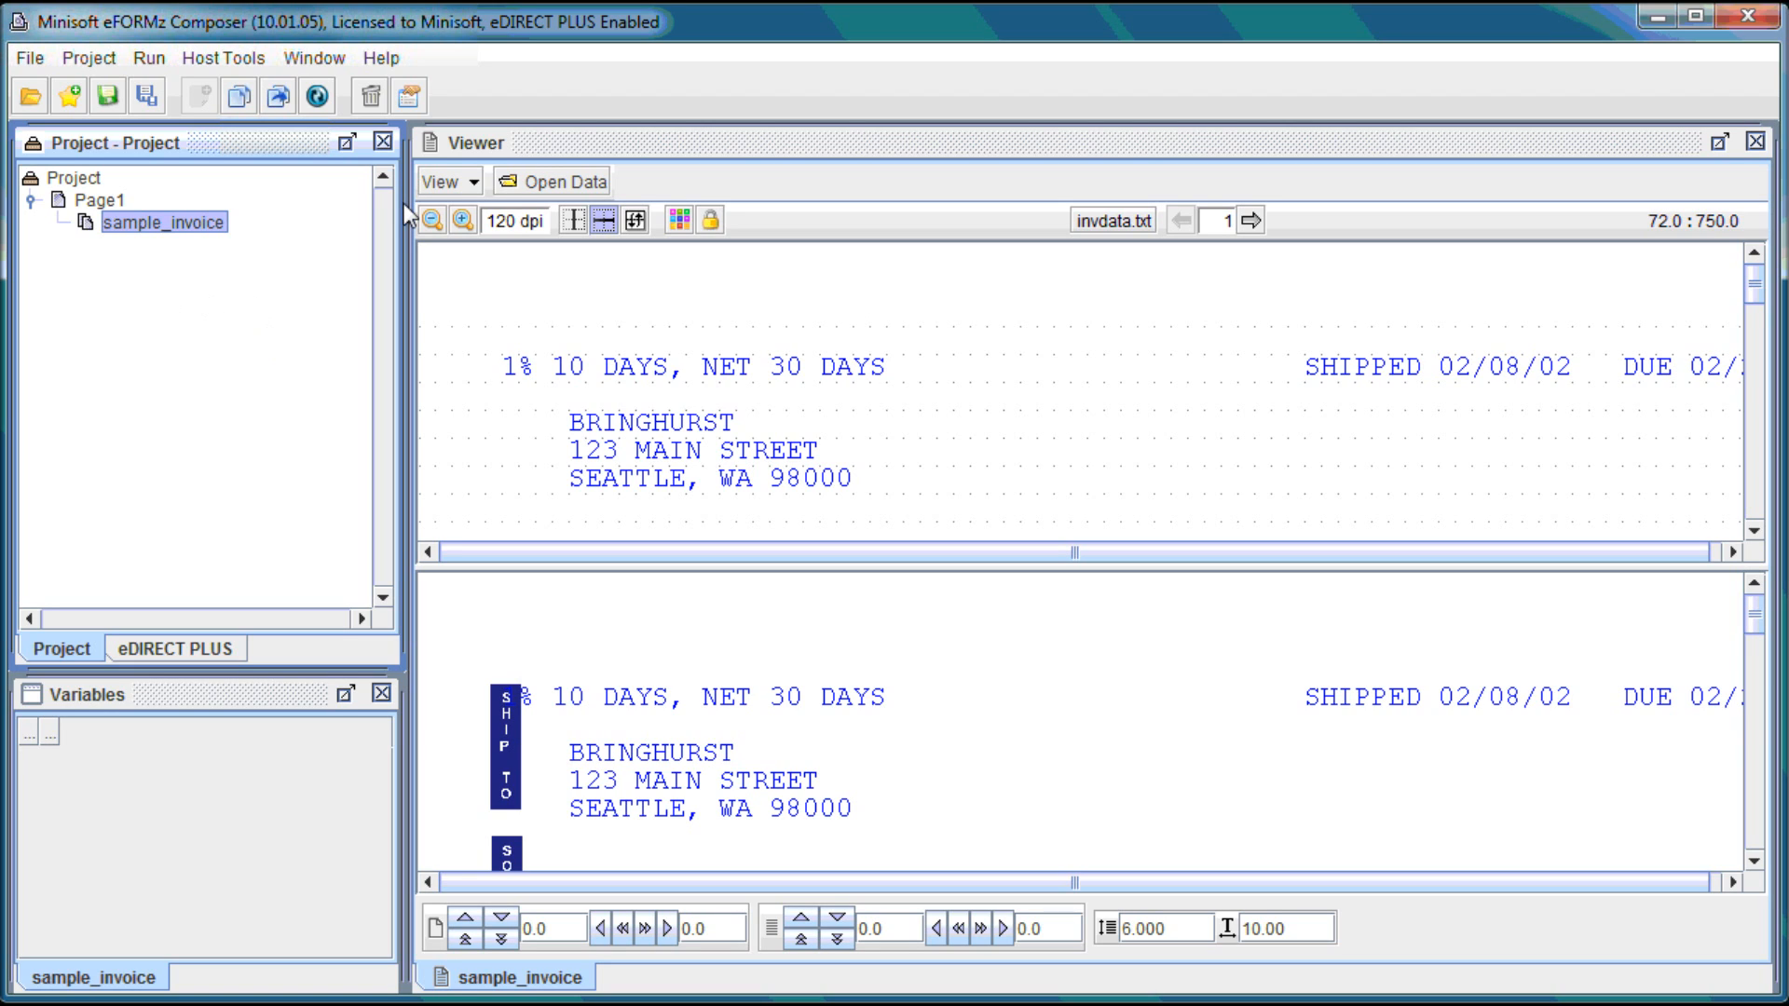
pyautogui.click(502, 153)
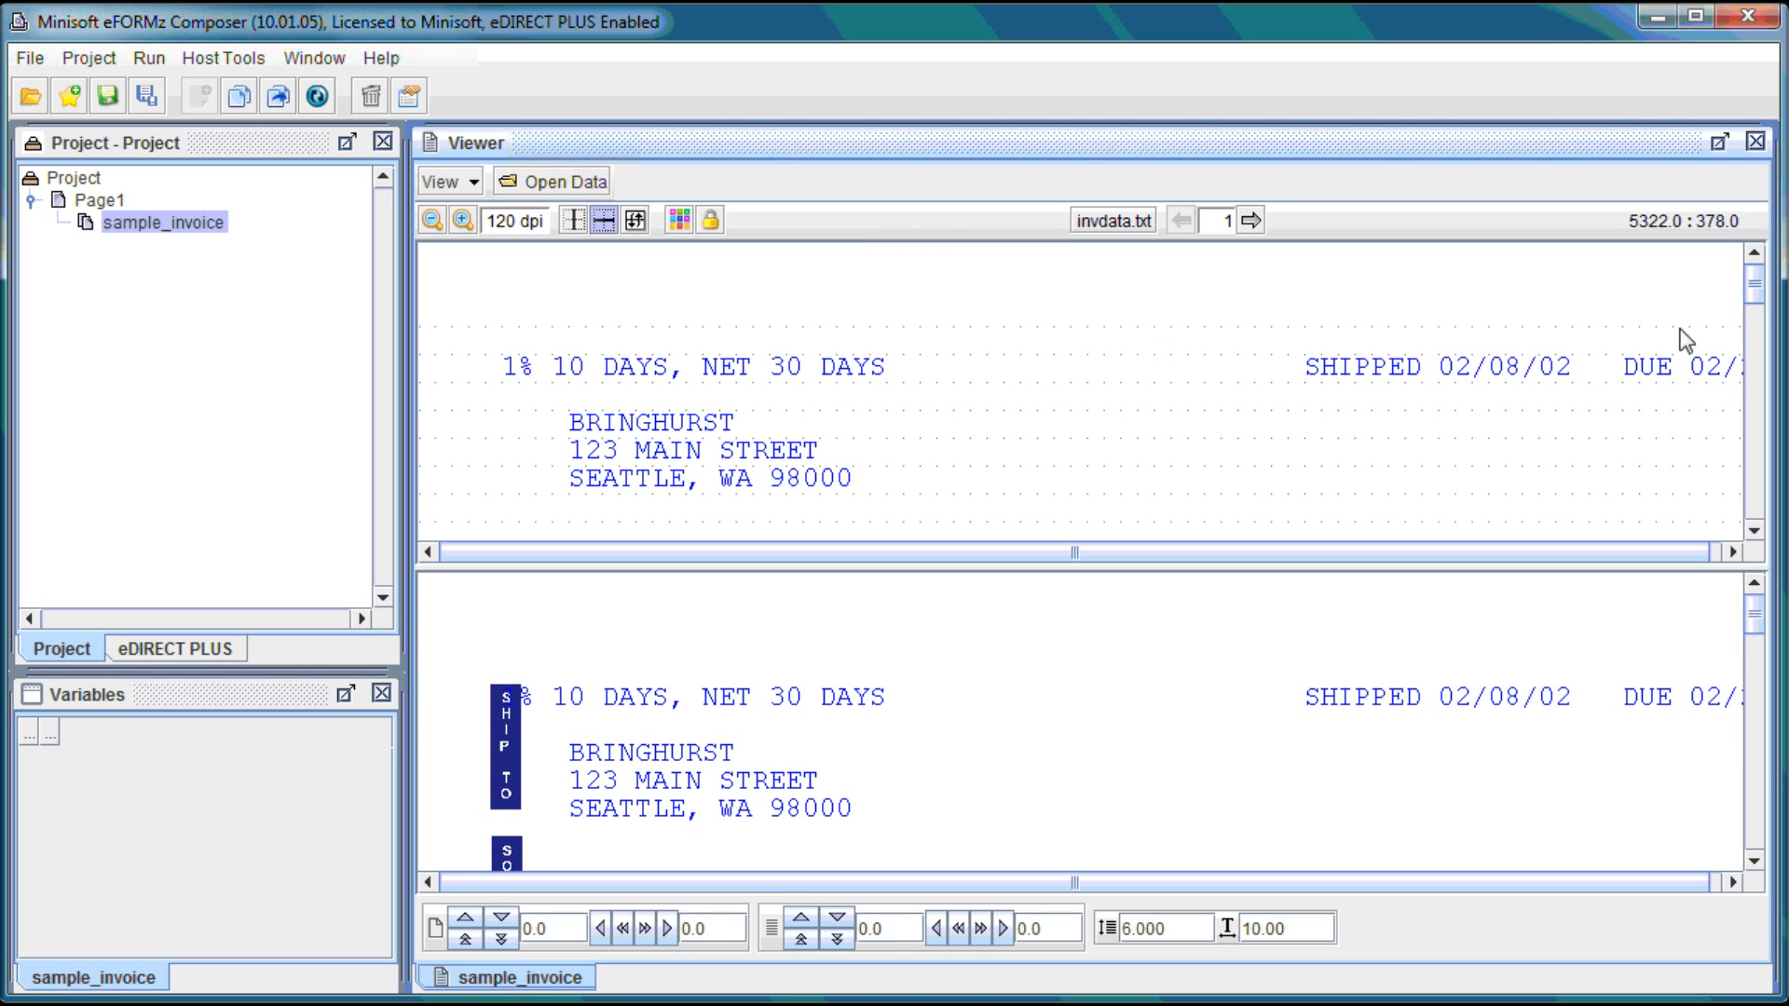
# Step: Examine how the invoice data lines up with the form's address blocks, header boxes and item columns
pyautogui.moveTo(1757, 291)
pyautogui.mouseDown()
pyautogui.moveTo(1756, 360)
pyautogui.moveTo(1752, 286)
pyautogui.mouseUp()
pyautogui.moveTo(1755, 619)
pyautogui.mouseDown()
pyautogui.moveTo(1725, 688)
pyautogui.moveTo(1757, 824)
pyautogui.moveTo(1778, 622)
pyautogui.mouseUp()
pyautogui.click(199, 690)
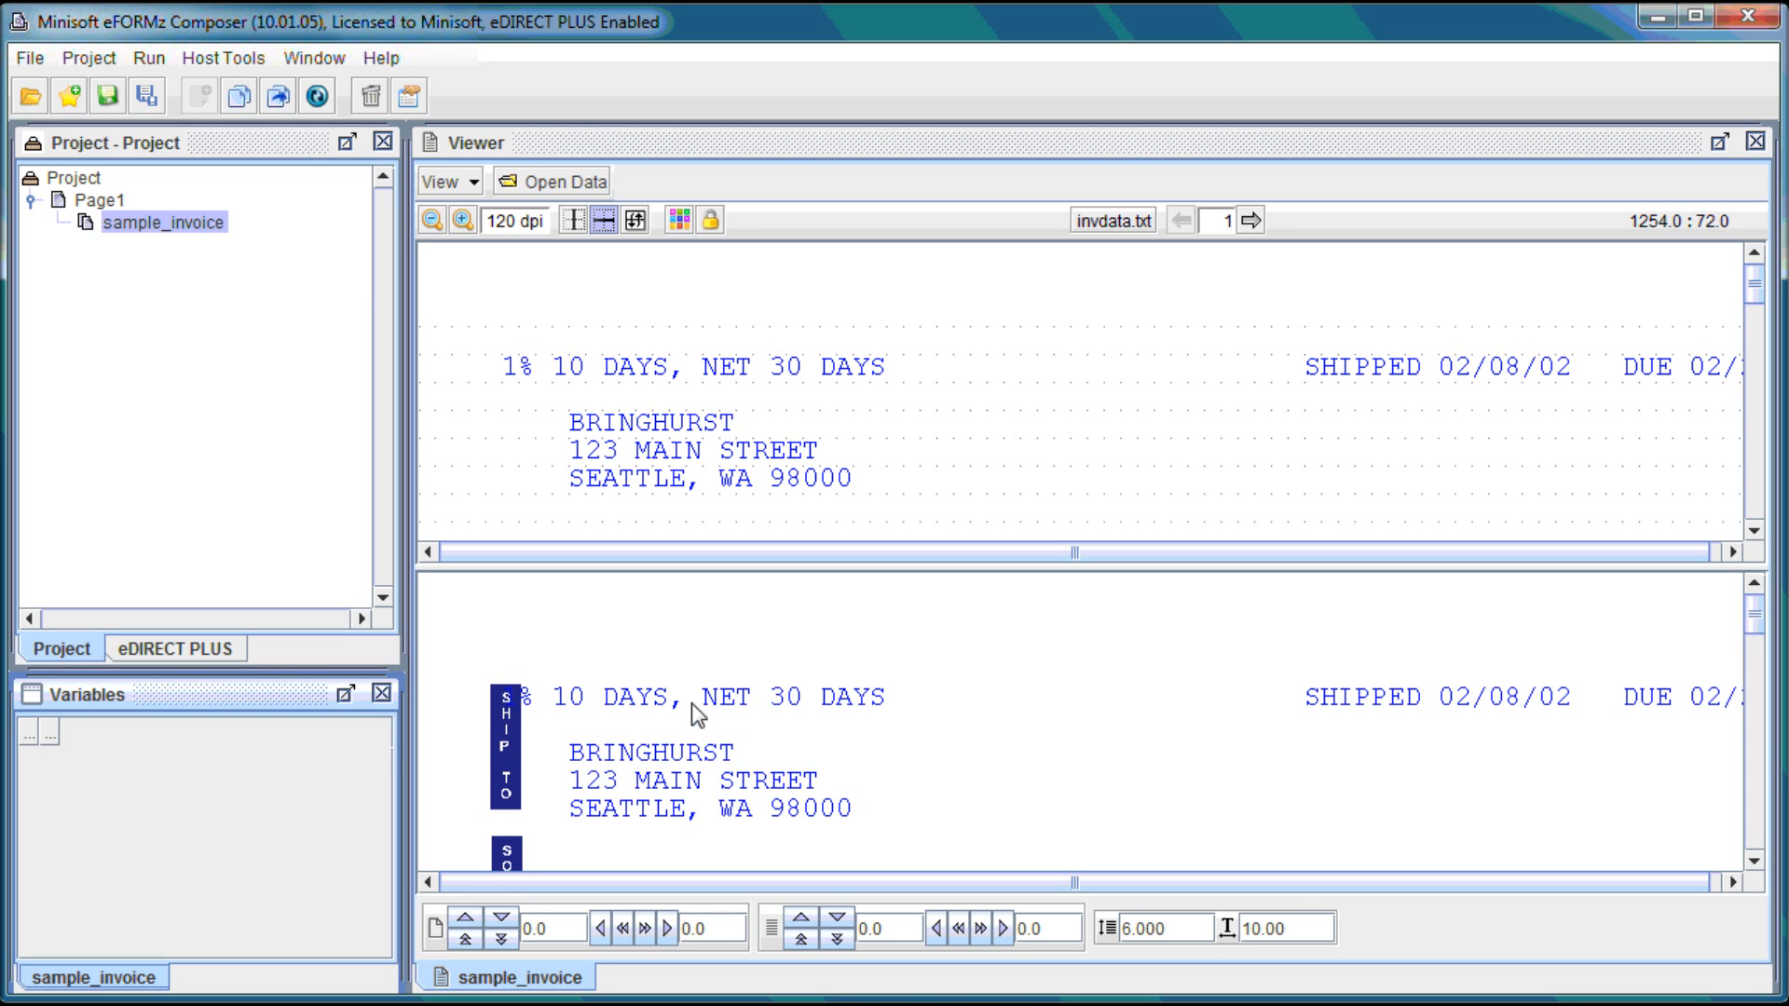
pyautogui.scroll(-6, 731, 783)
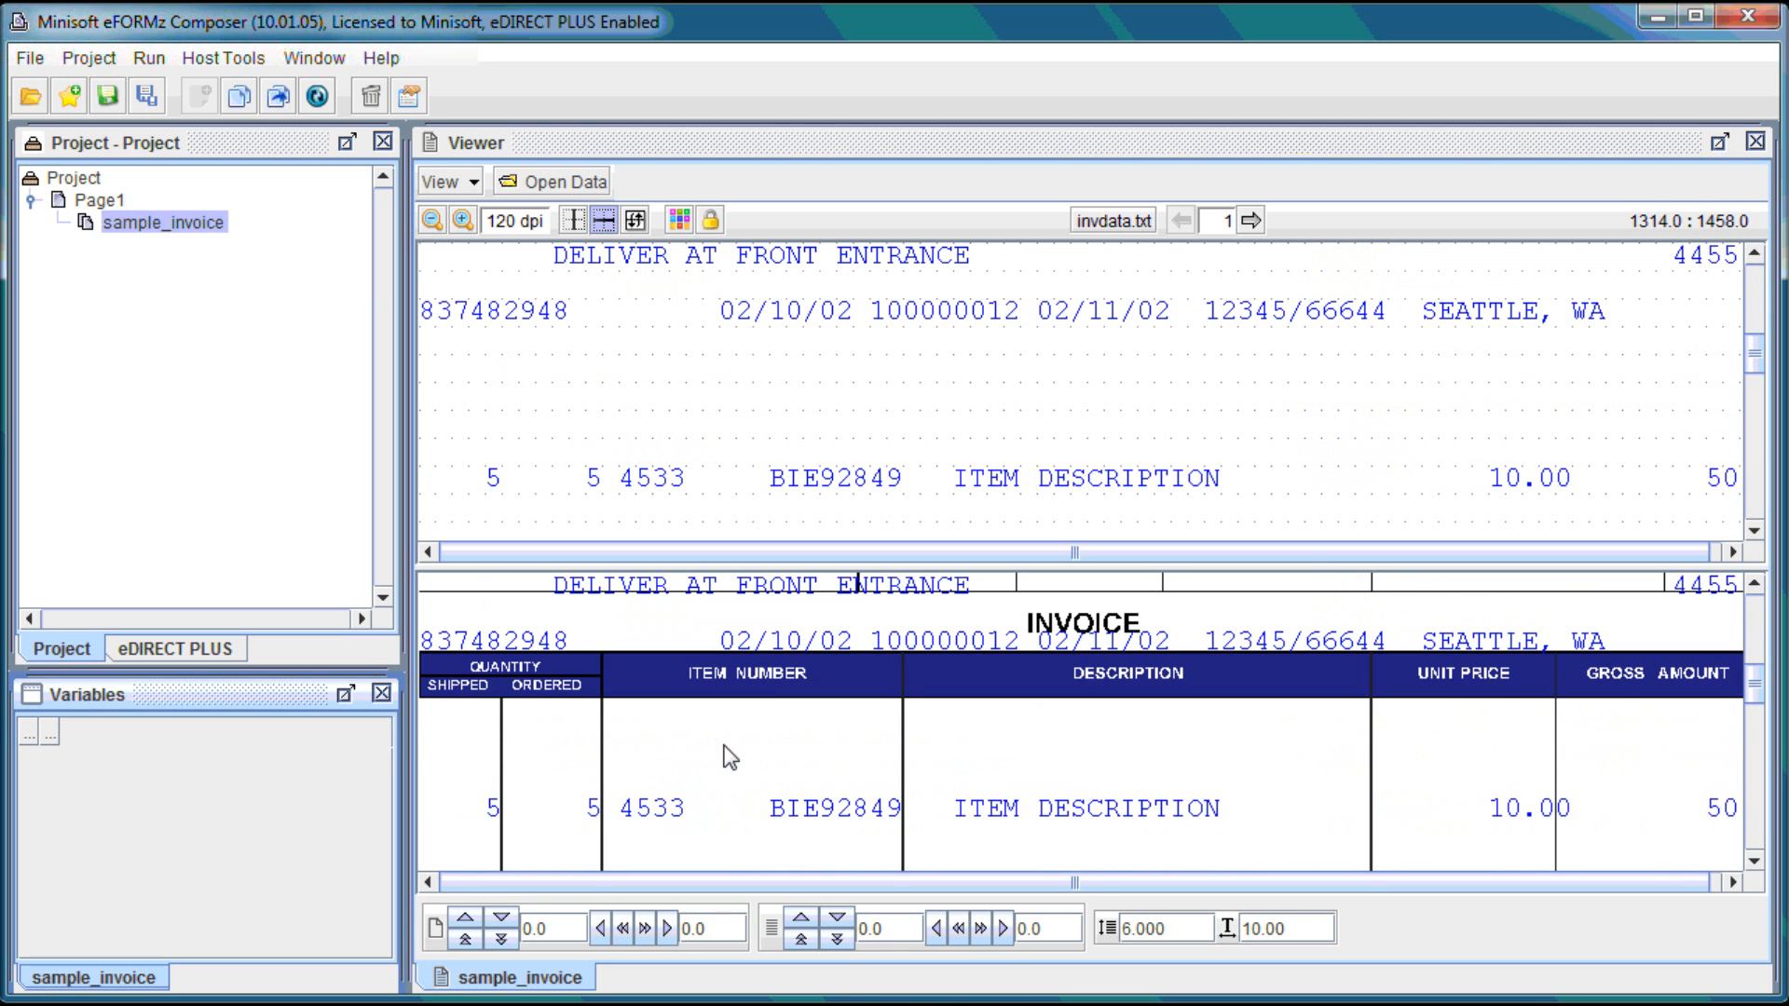
pyautogui.scroll(8, 730, 756)
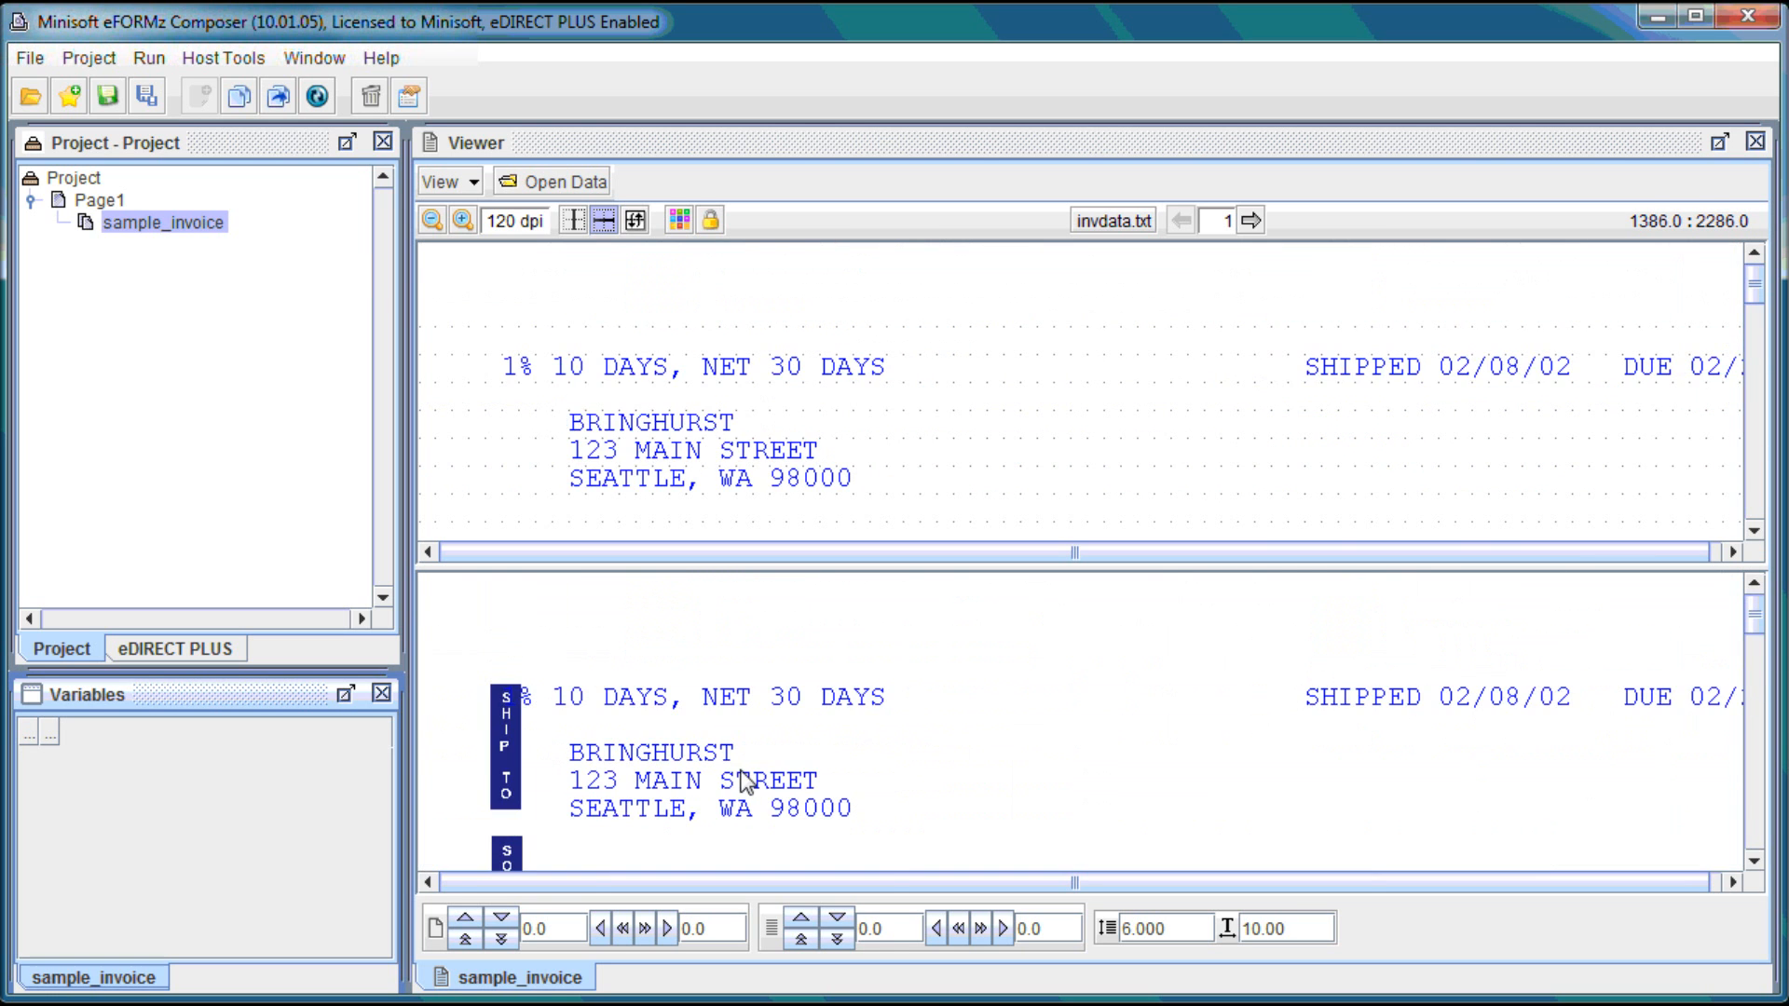
pyautogui.scroll(-2, 744, 778)
pyautogui.scroll(-3, 741, 771)
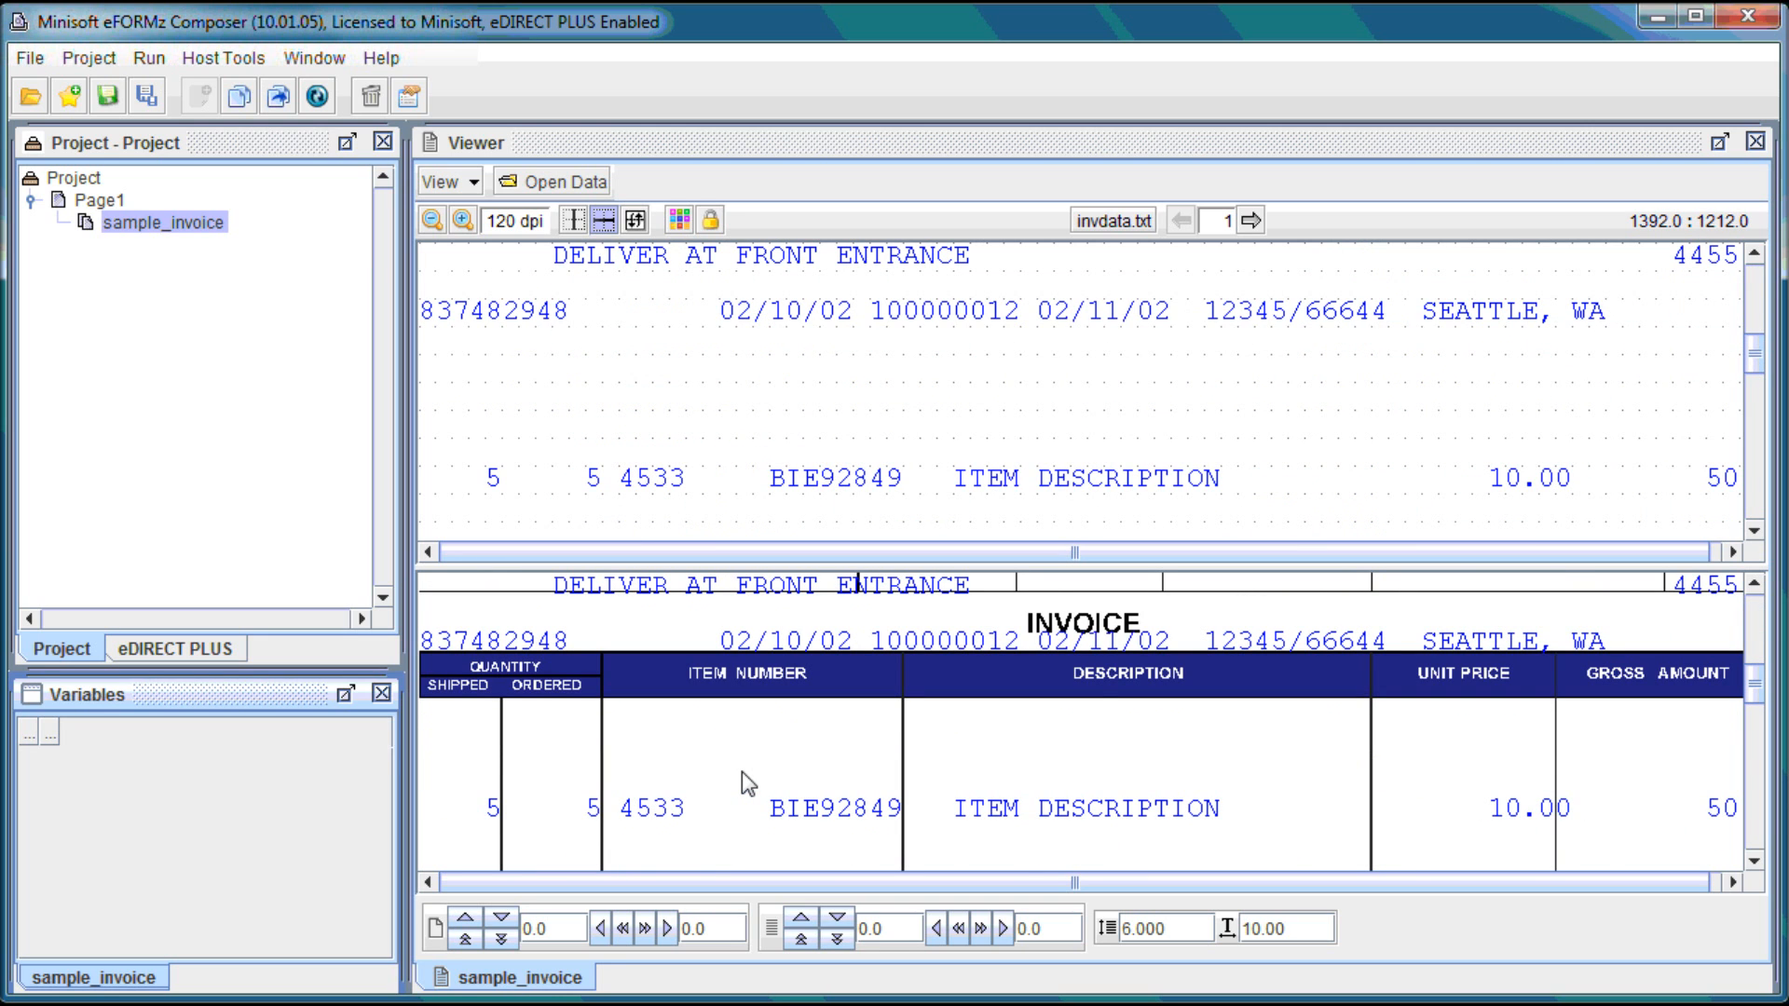
pyautogui.scroll(-1, 742, 778)
pyautogui.scroll(1, 792, 806)
pyautogui.scroll(1, 802, 802)
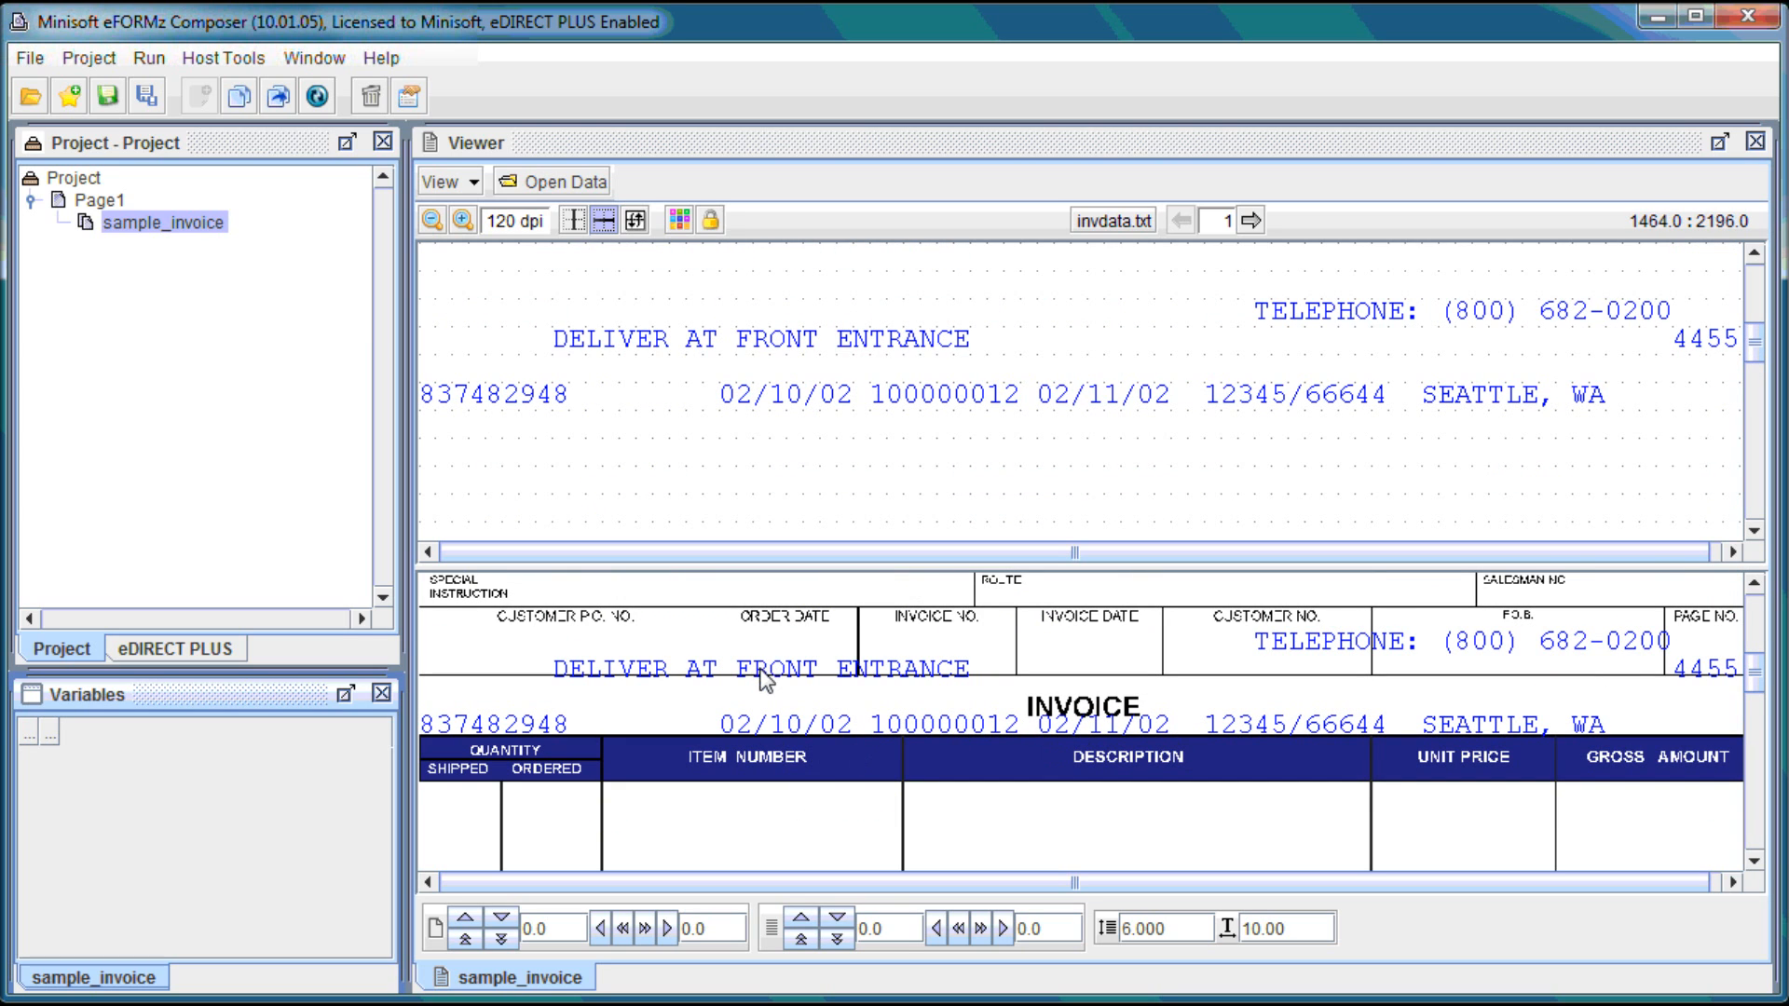
pyautogui.scroll(1, 1418, 750)
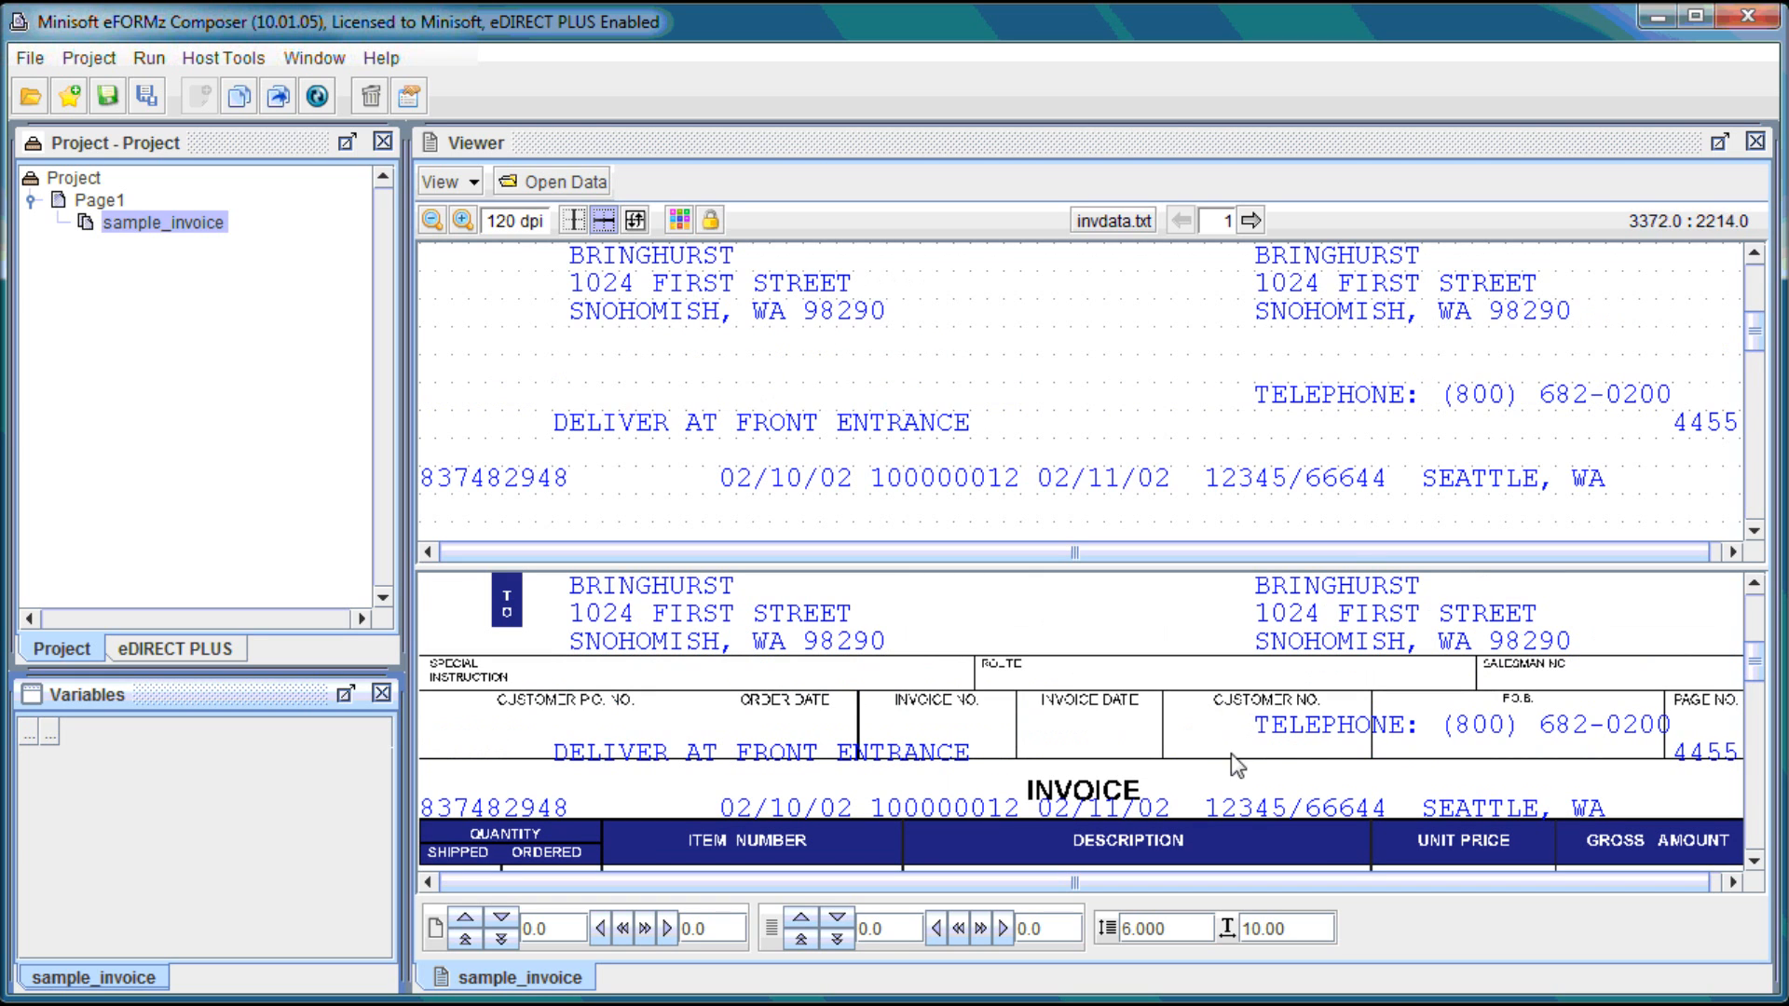
pyautogui.scroll(1, 1273, 761)
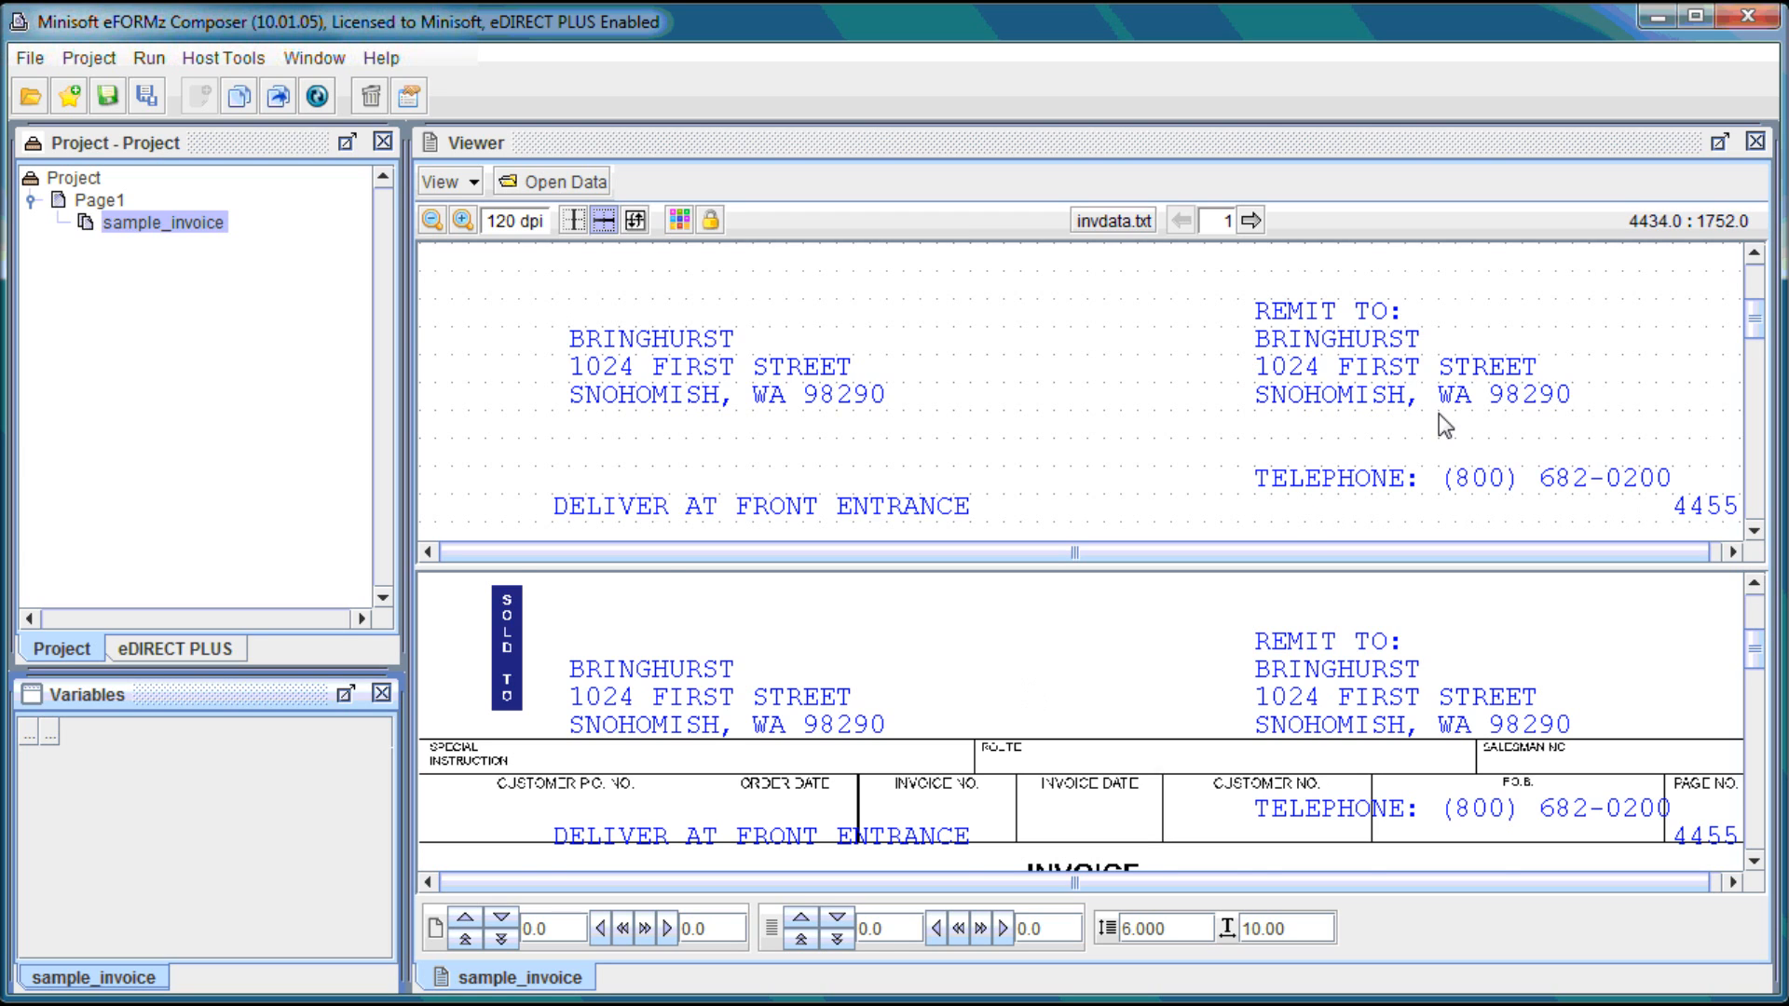
pyautogui.scroll(1, 863, 741)
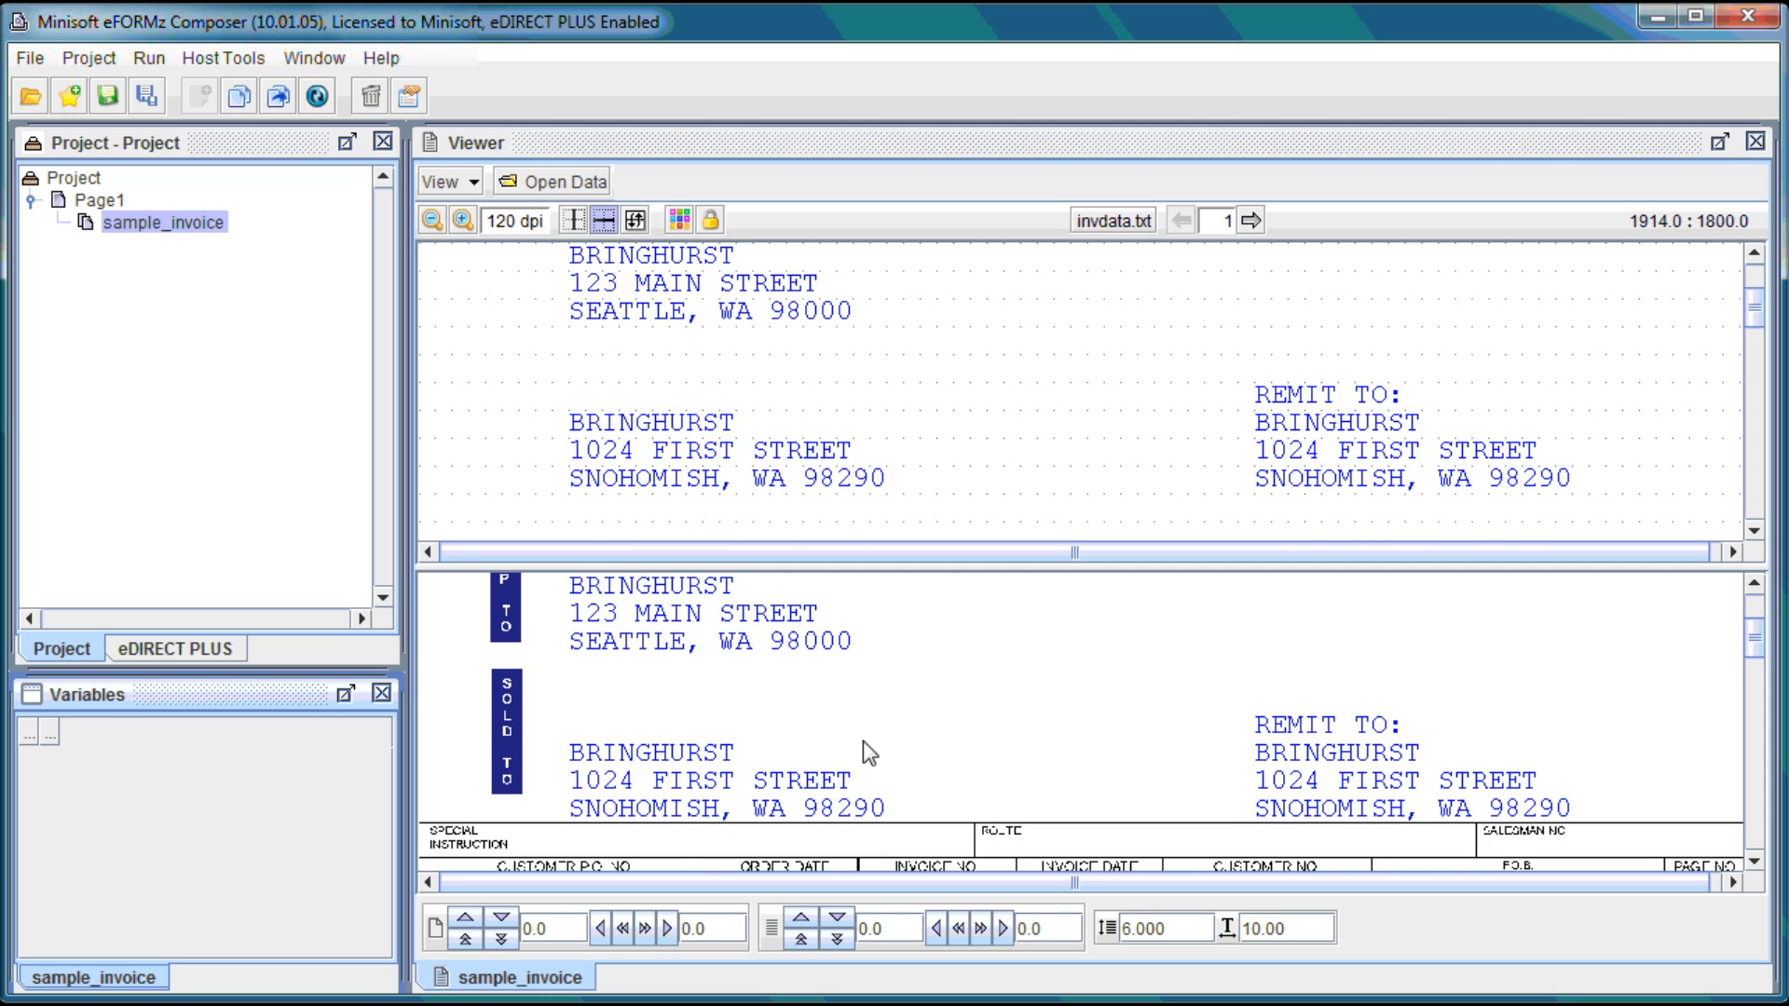
pyautogui.scroll(2, 862, 743)
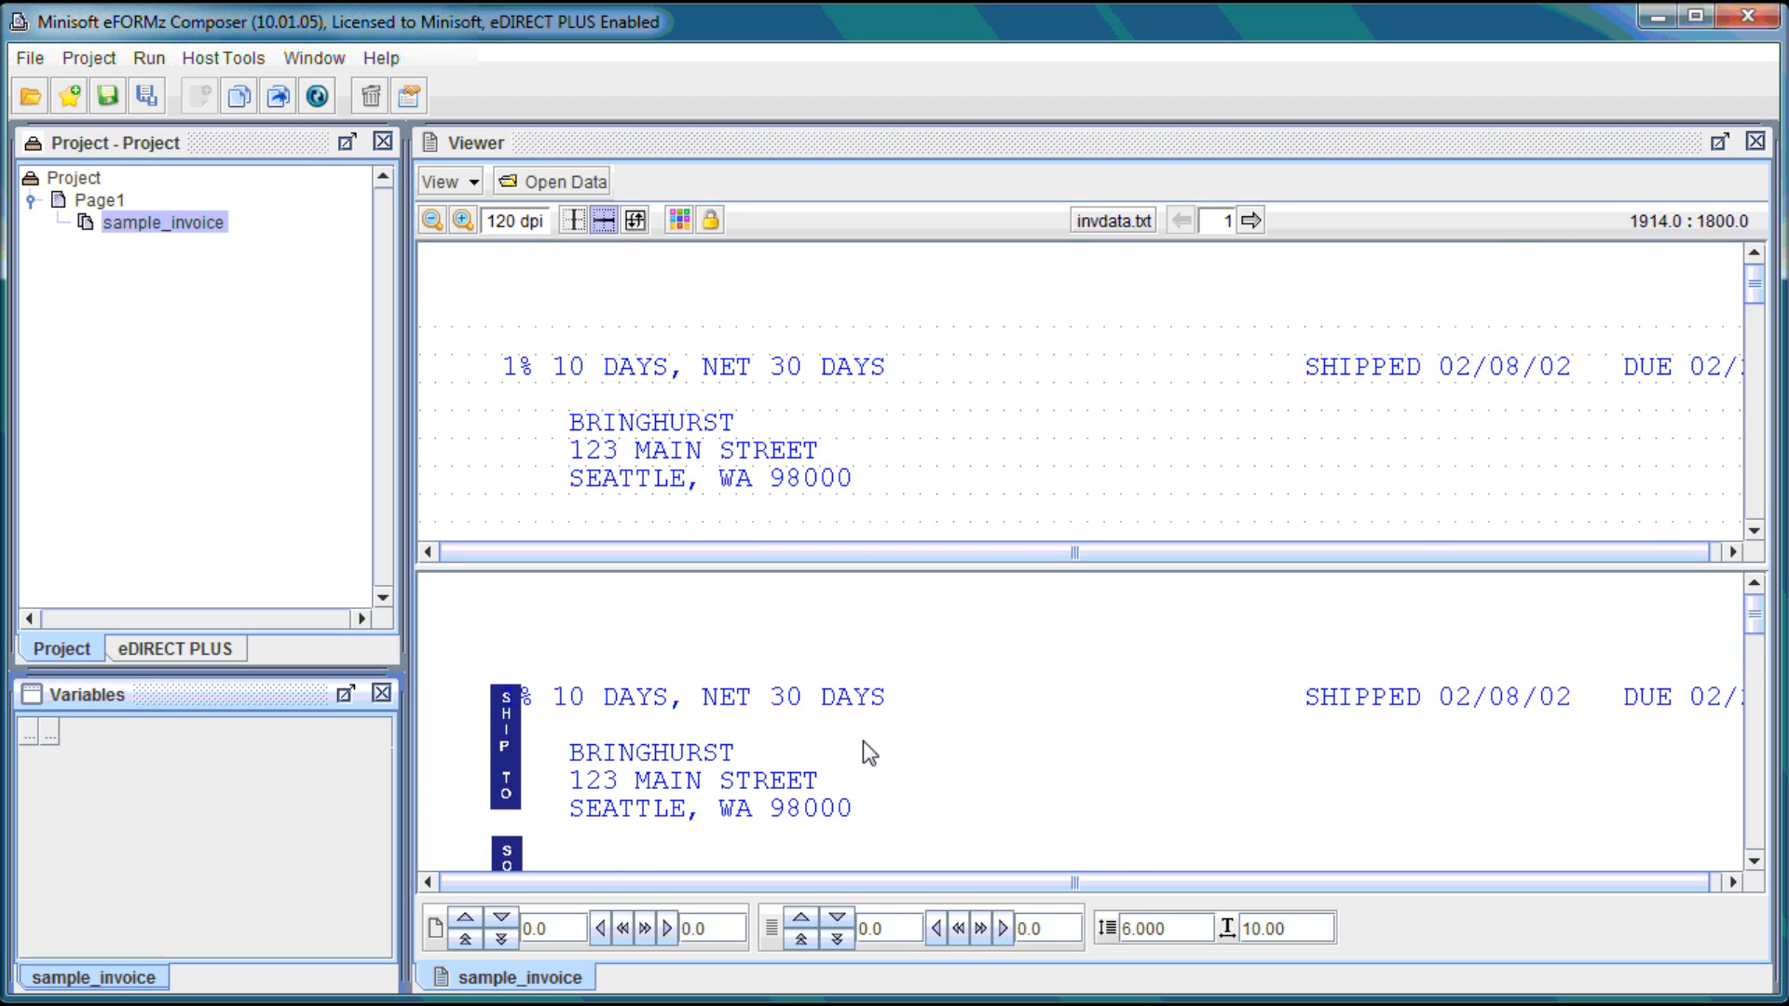
pyautogui.scroll(-5, 801, 691)
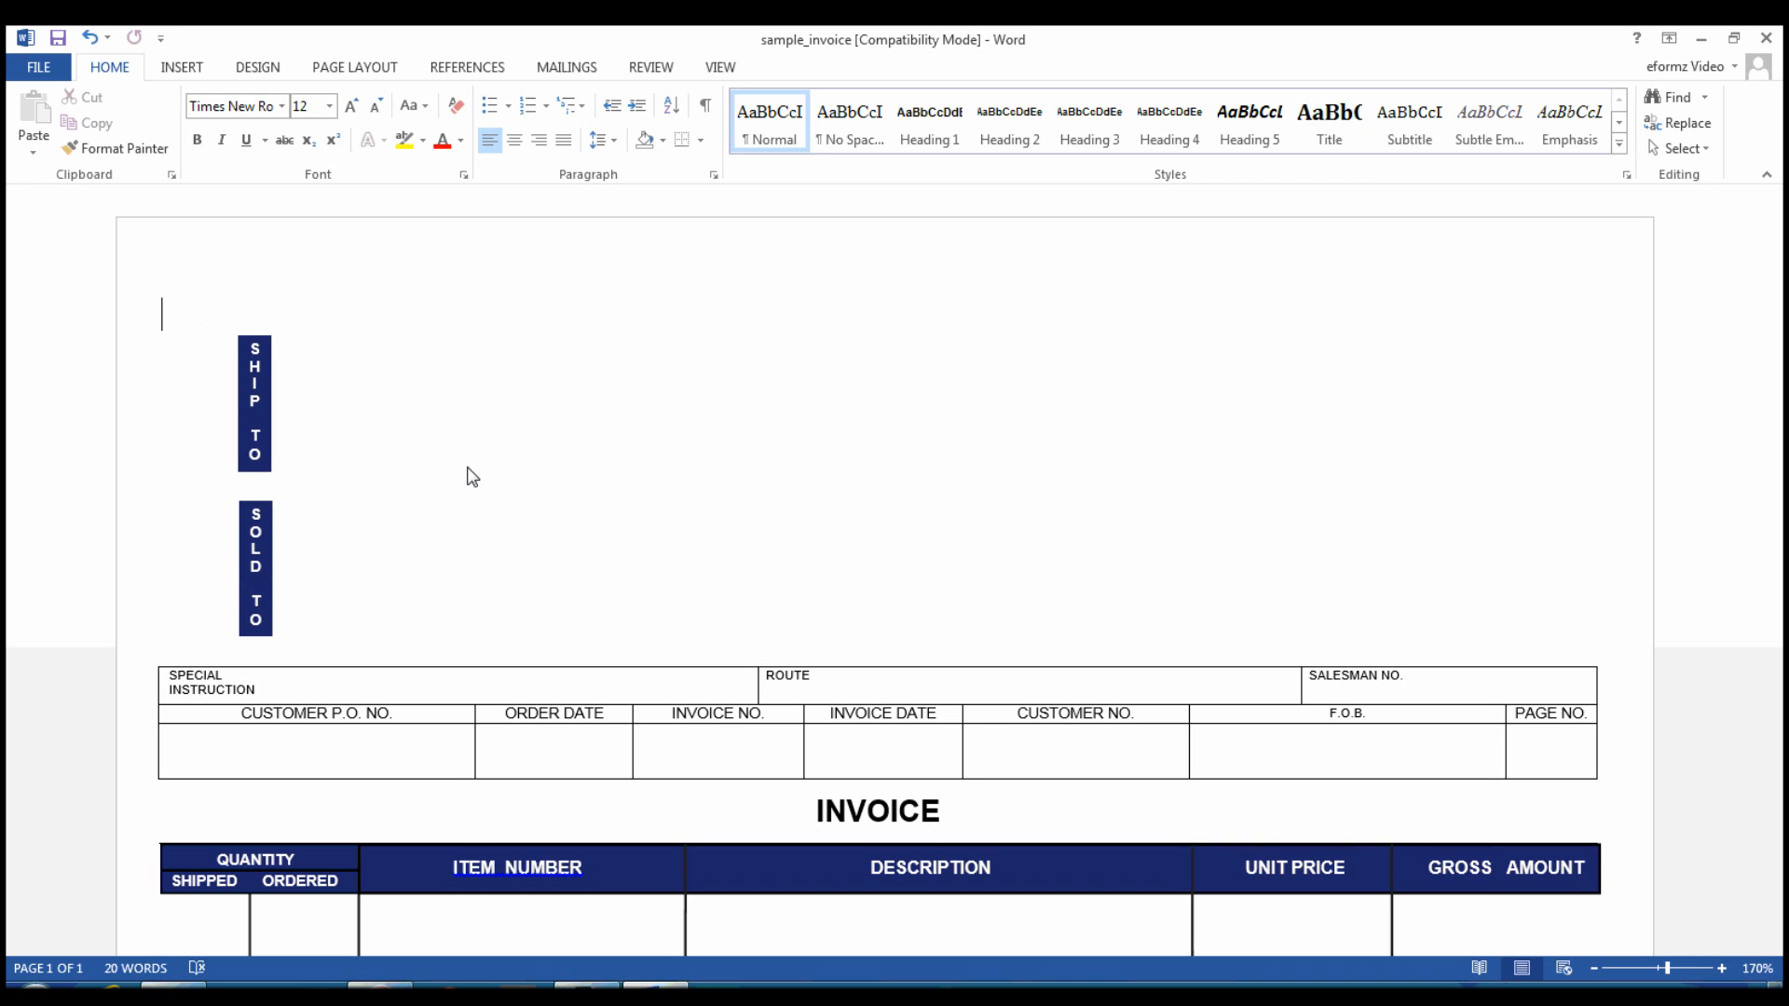
# Step: Switch to Word and colour the INVOICE heading of sample_invoice red, and reload the edited form in eFORMz Composer
pyautogui.scroll(-2, 411, 544)
pyautogui.scroll(-6, 415, 455)
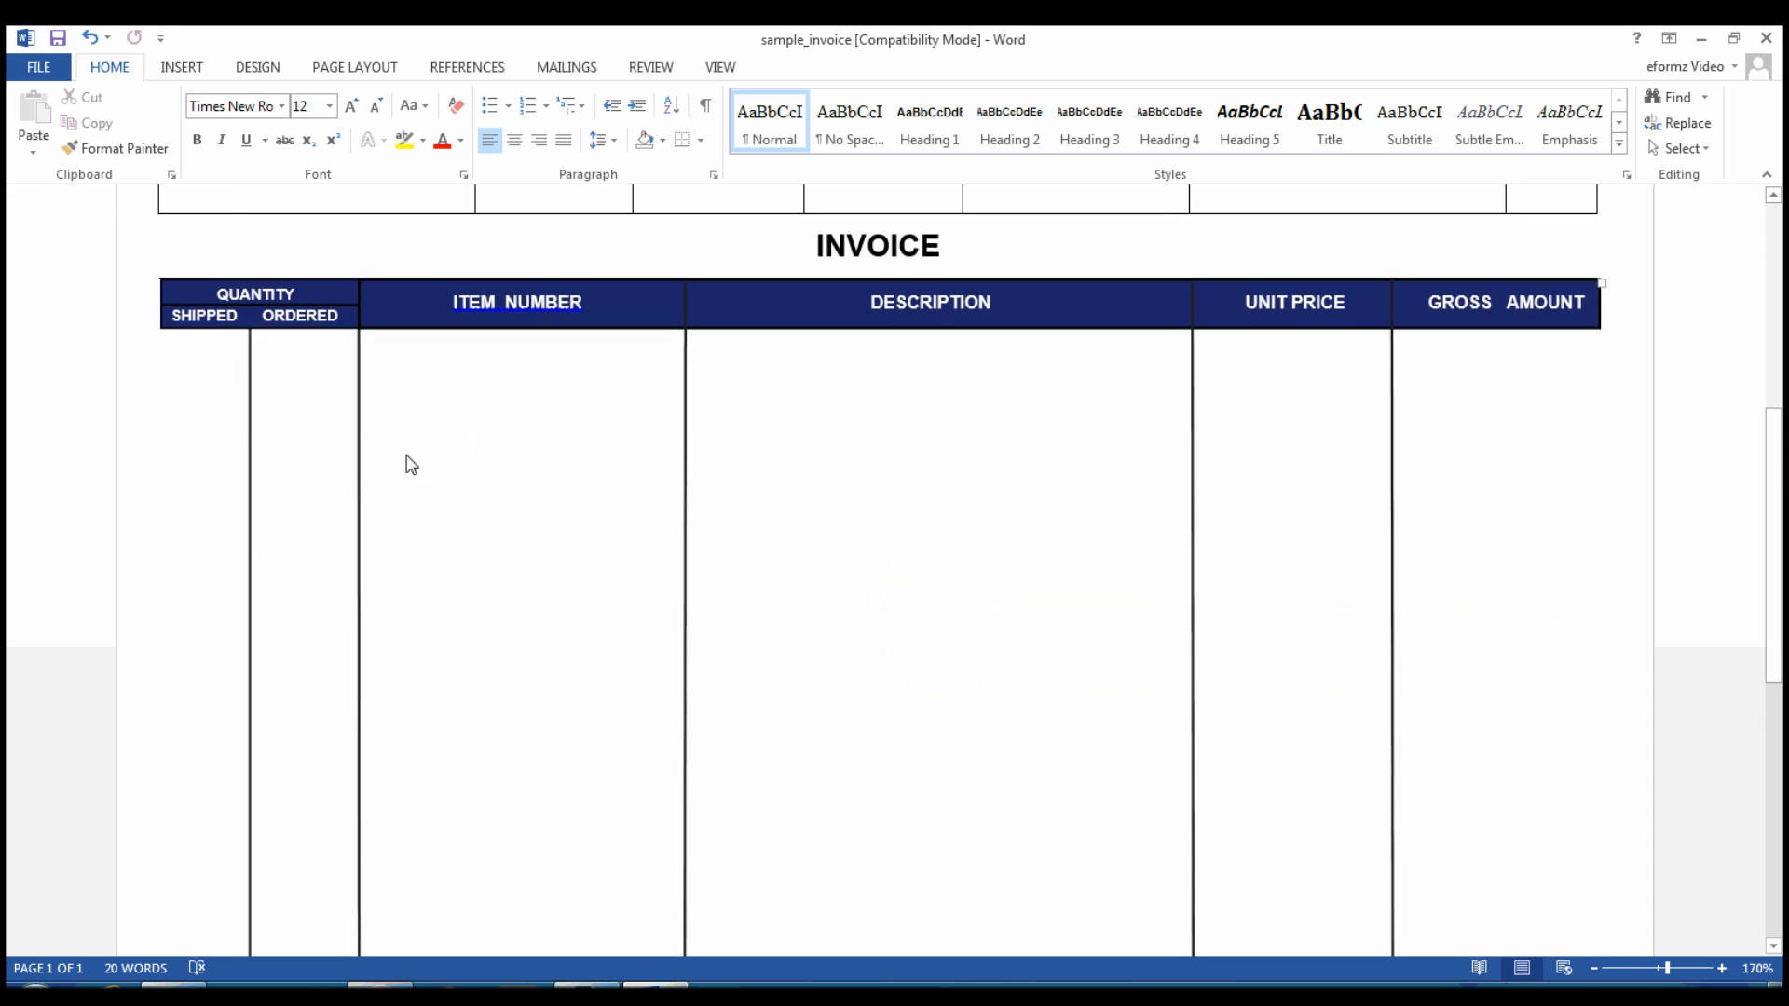
pyautogui.scroll(-3, 463, 523)
pyautogui.scroll(7, 463, 523)
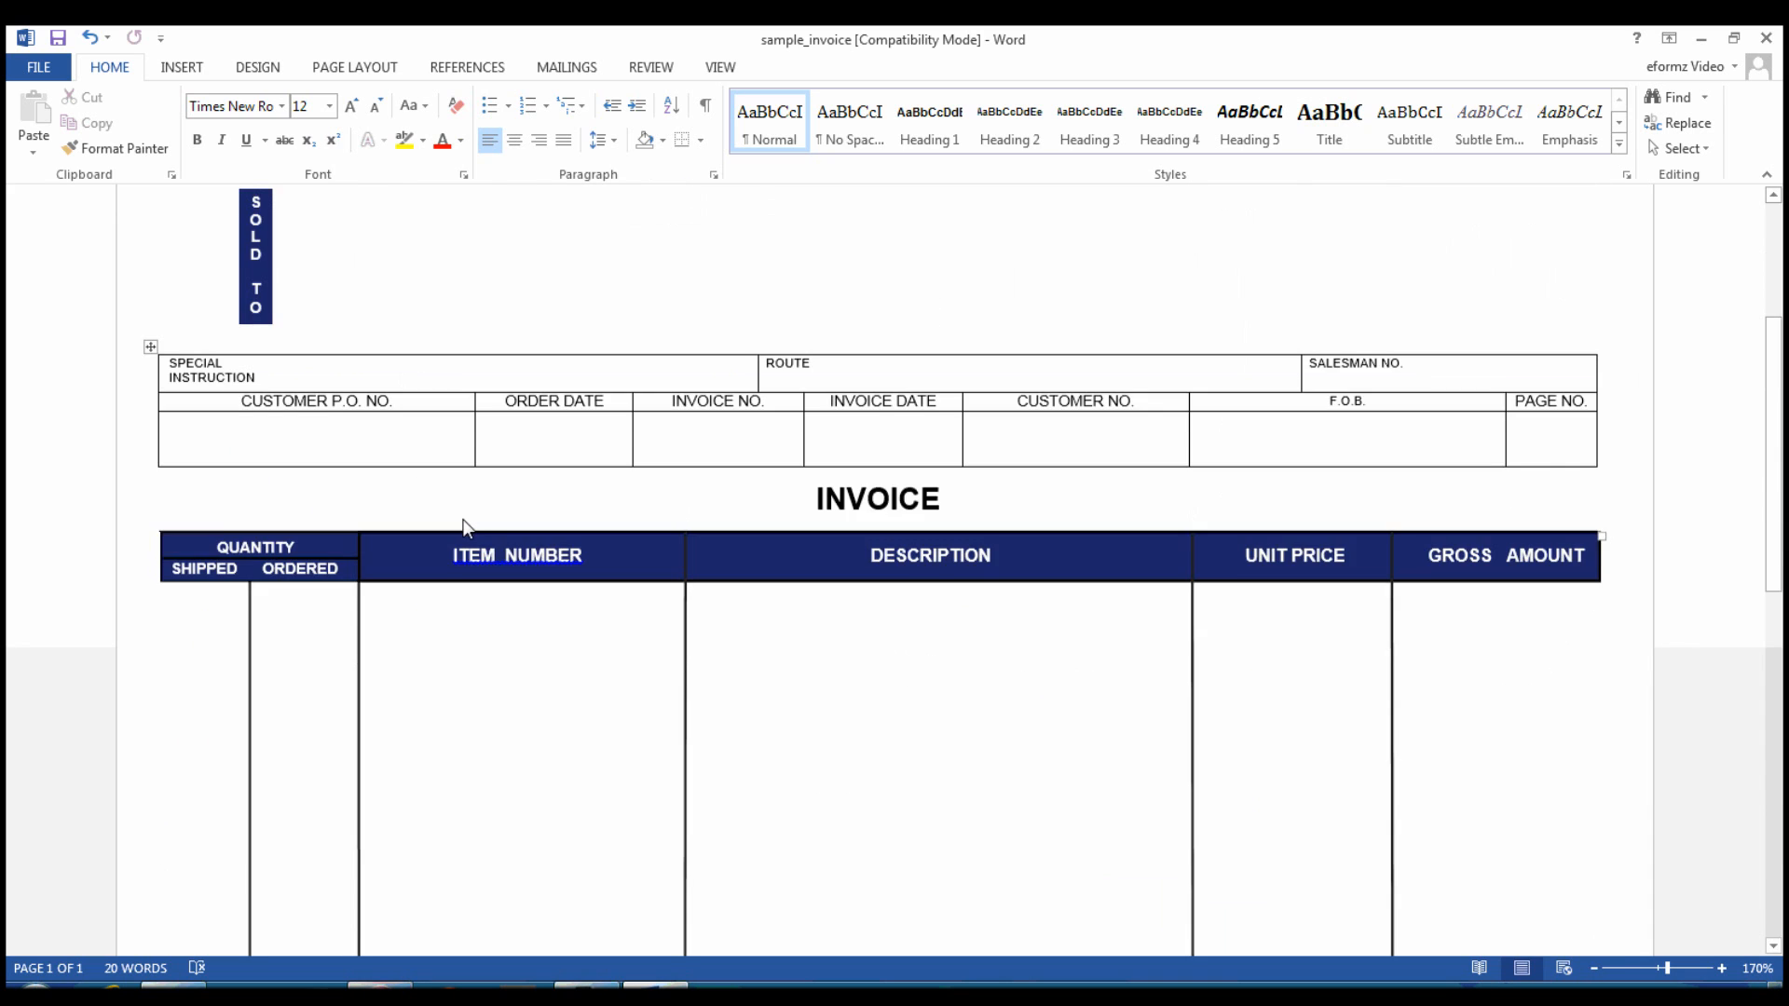
pyautogui.scroll(4, 465, 528)
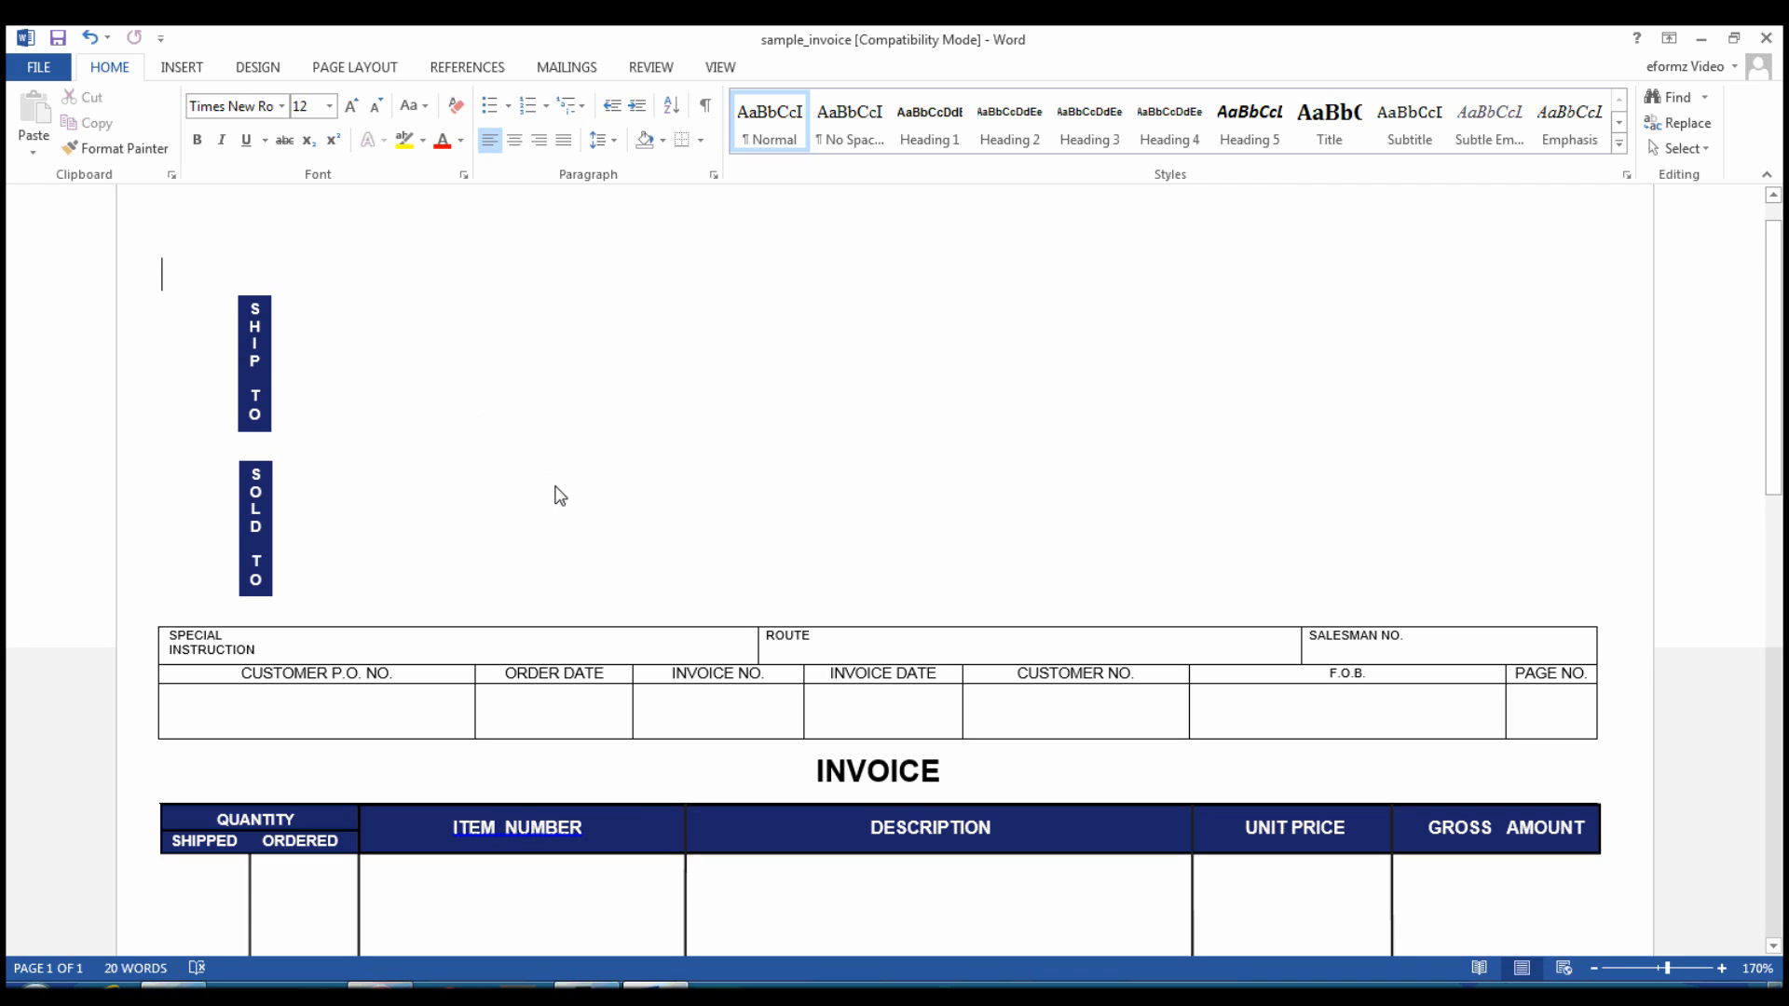
pyautogui.moveTo(943, 775); pyautogui.dragTo(812, 774)
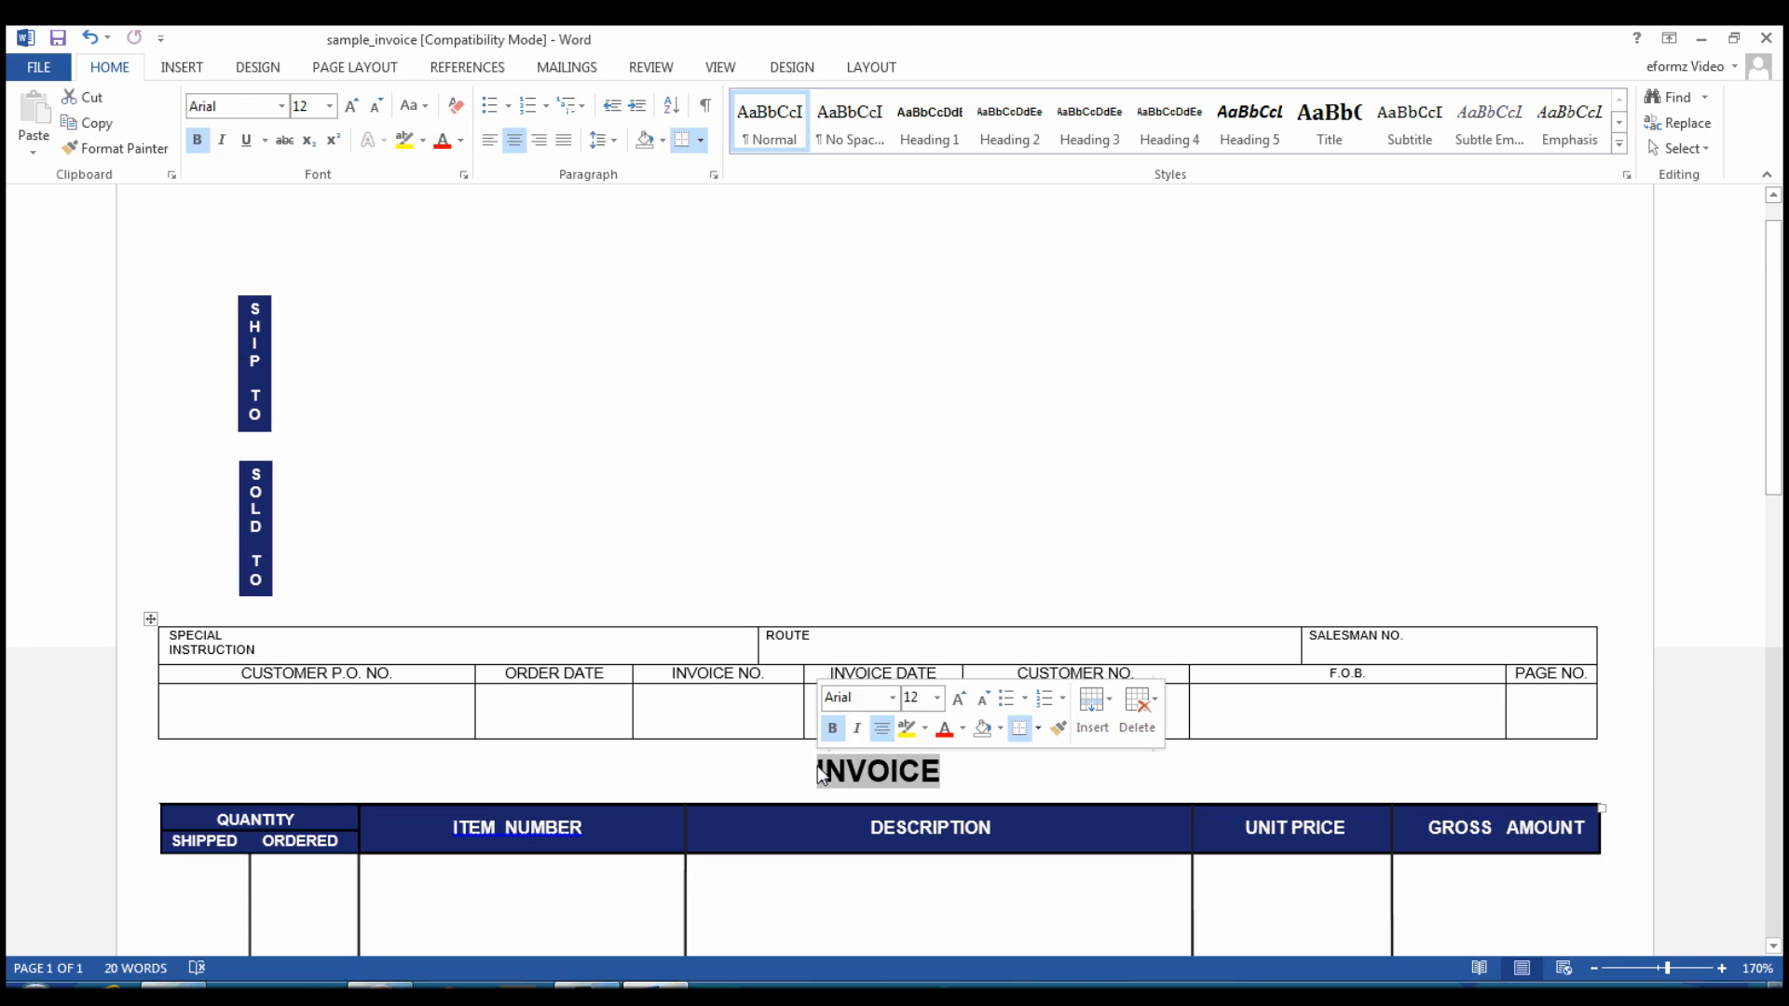
pyautogui.click(443, 142)
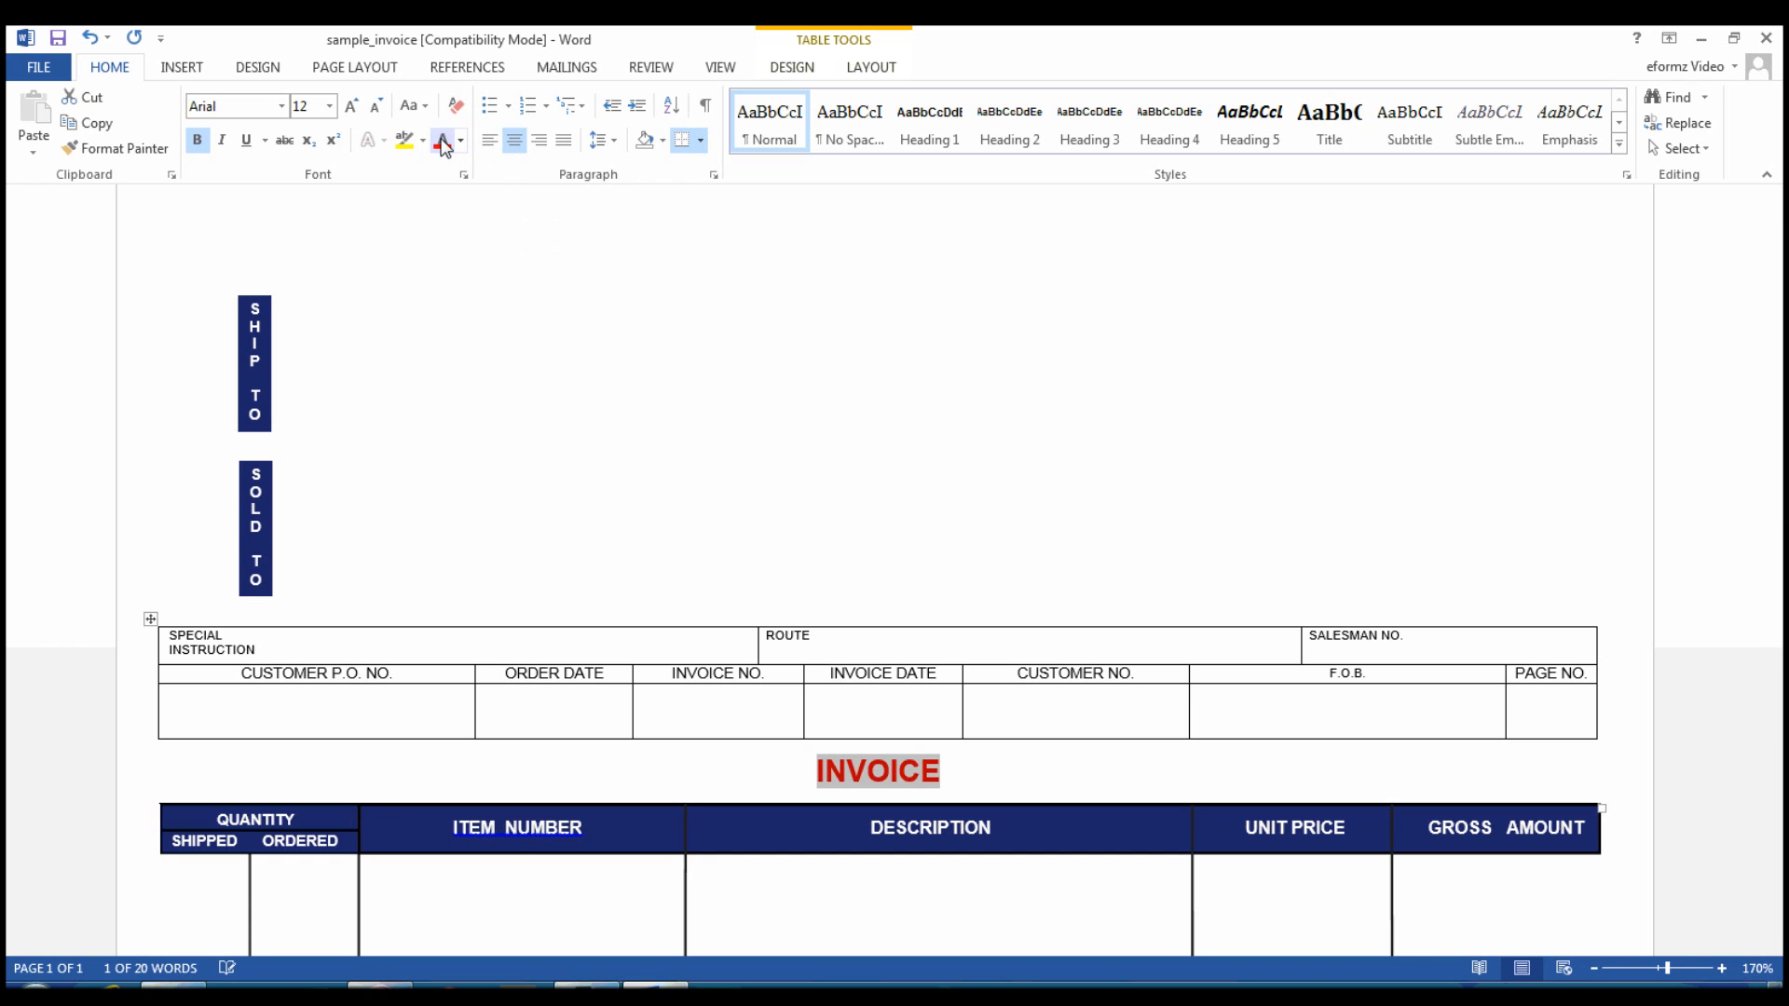
pyautogui.click(1028, 777)
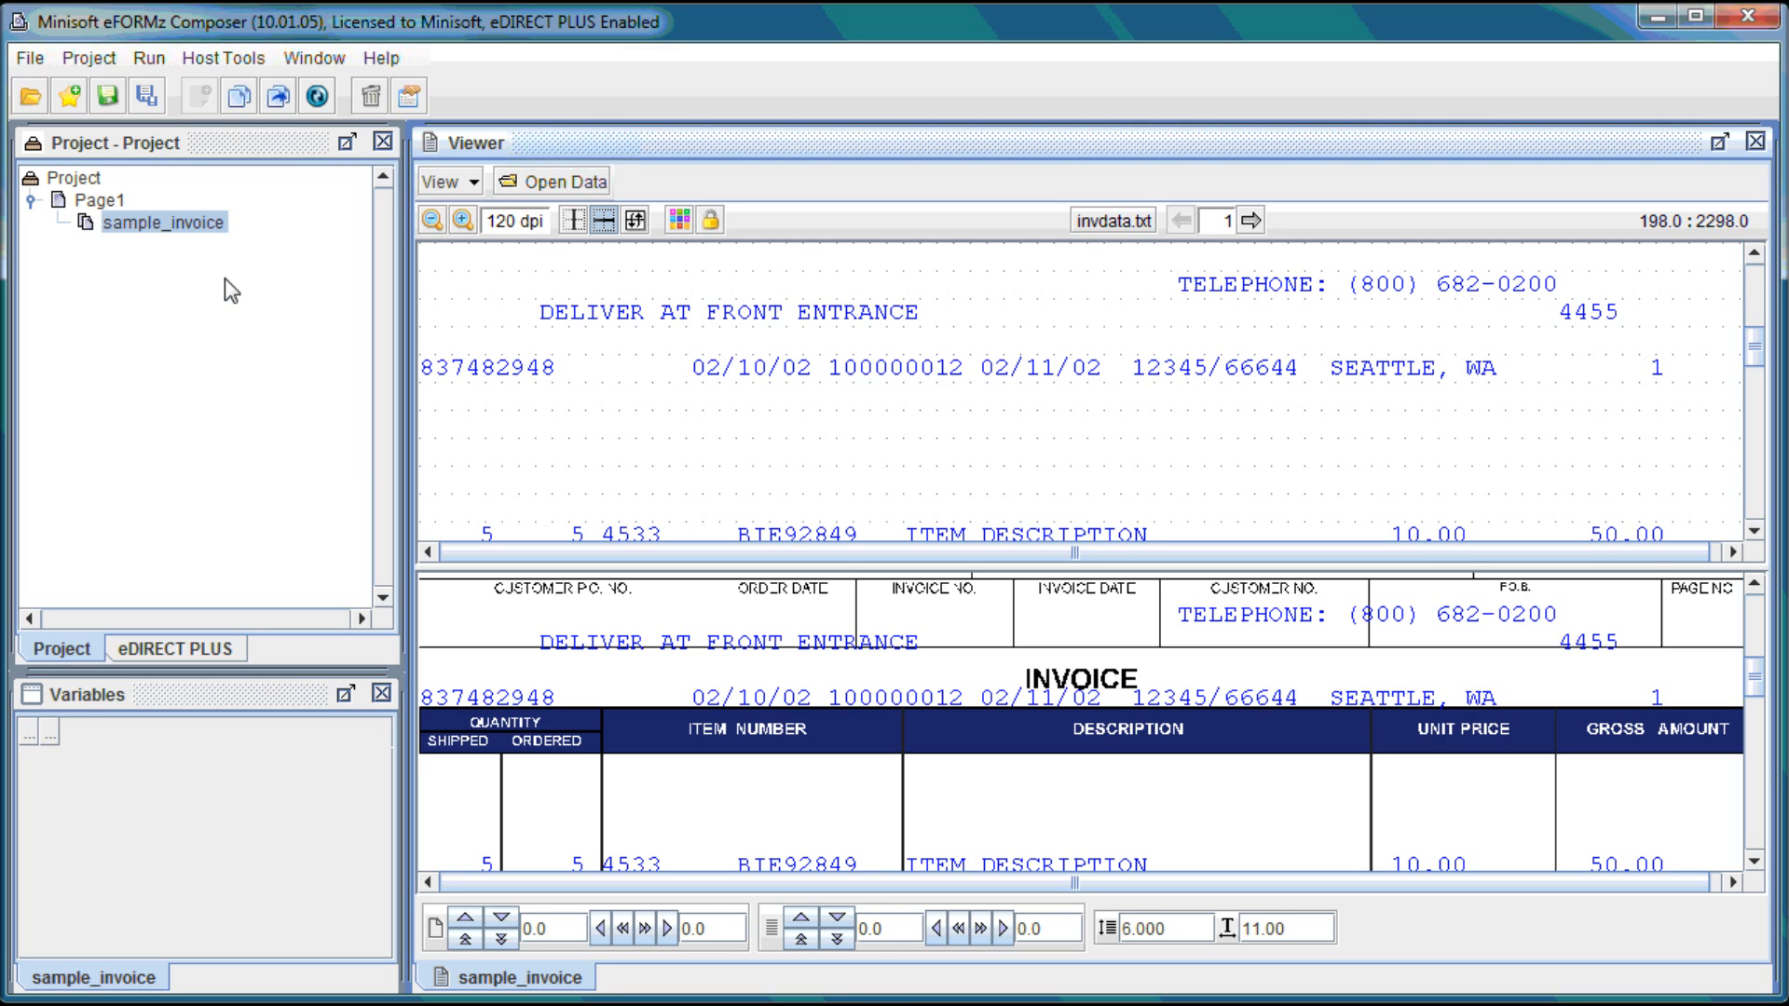
pyautogui.click(326, 108)
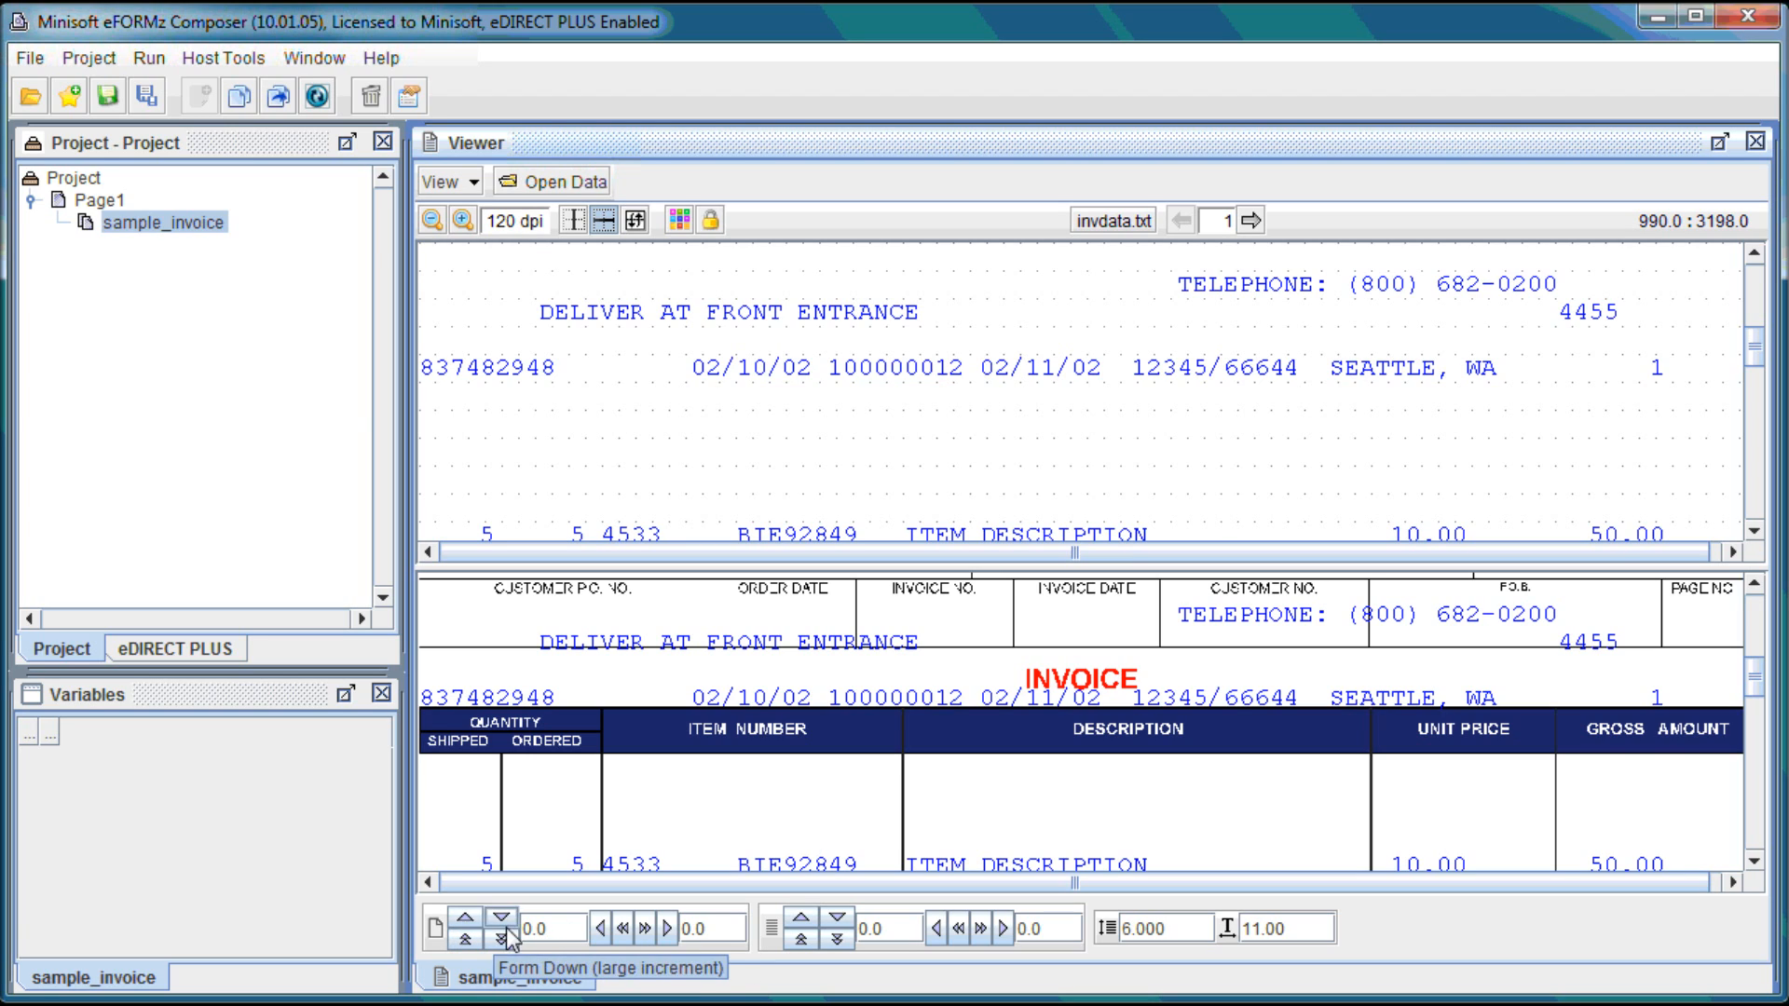
# Step: Shift the form to the right, trying large and small increments, until its left offset is 15.0
pyautogui.moveTo(1755, 685); pyautogui.dragTo(1757, 619)
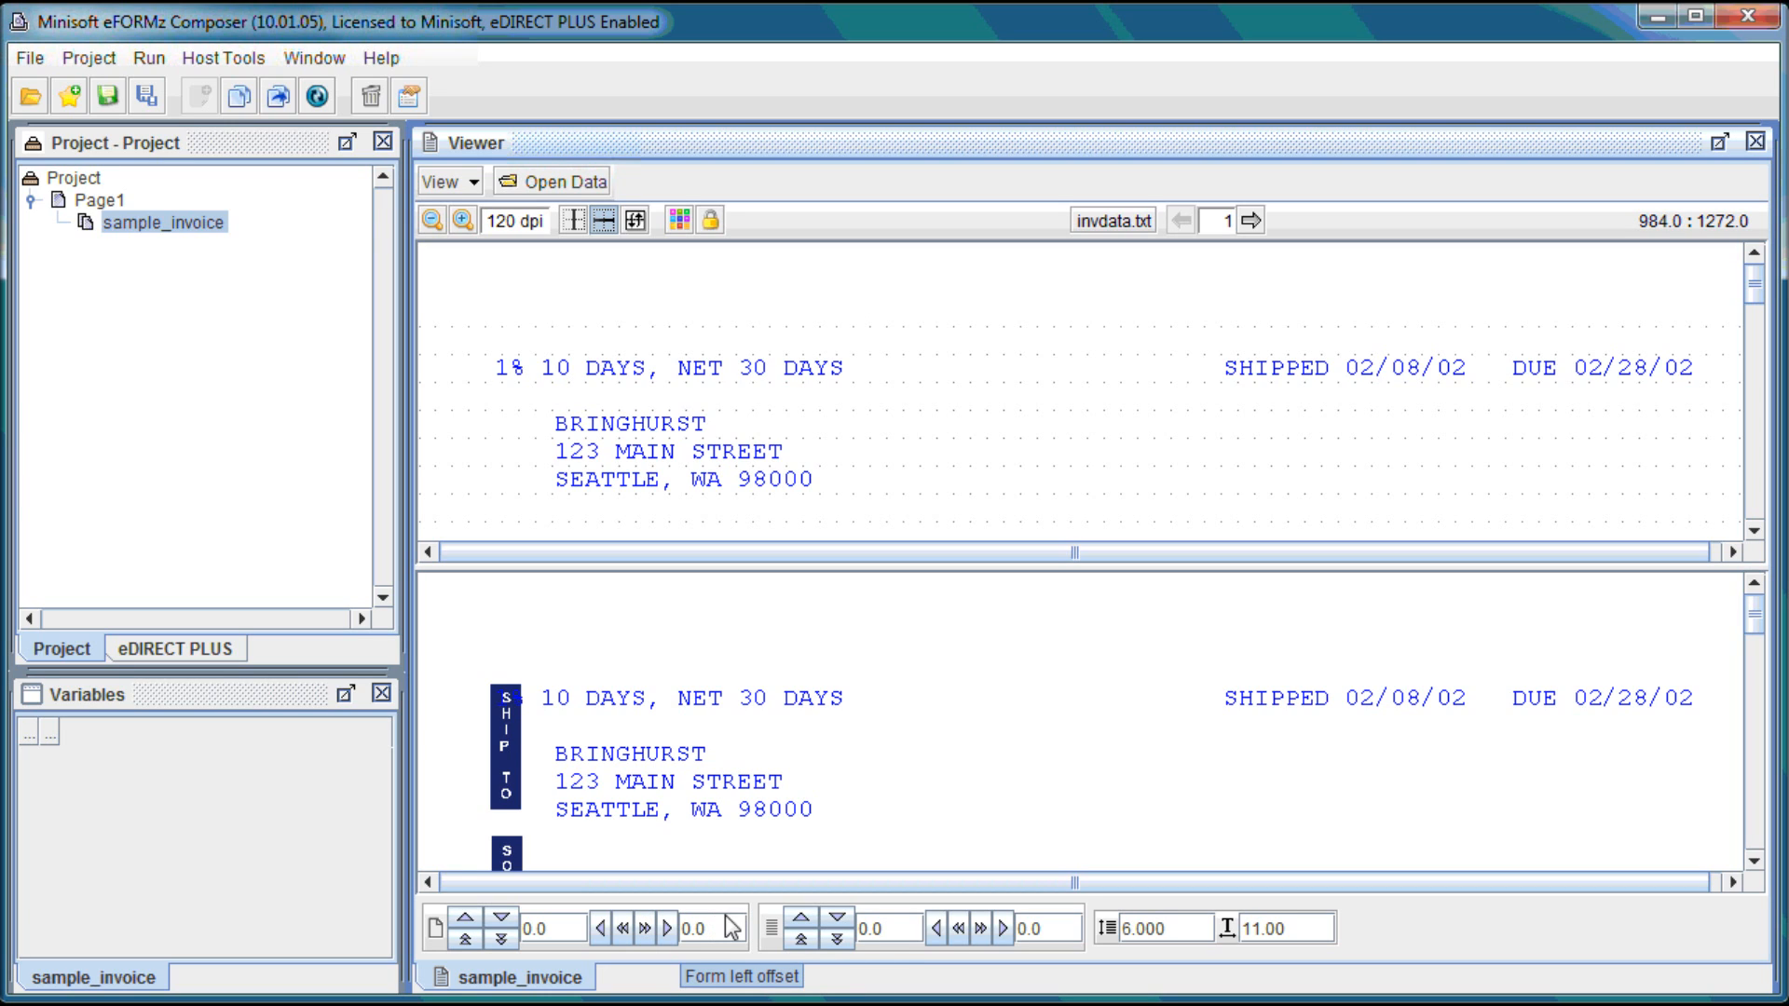
pyautogui.click(669, 928)
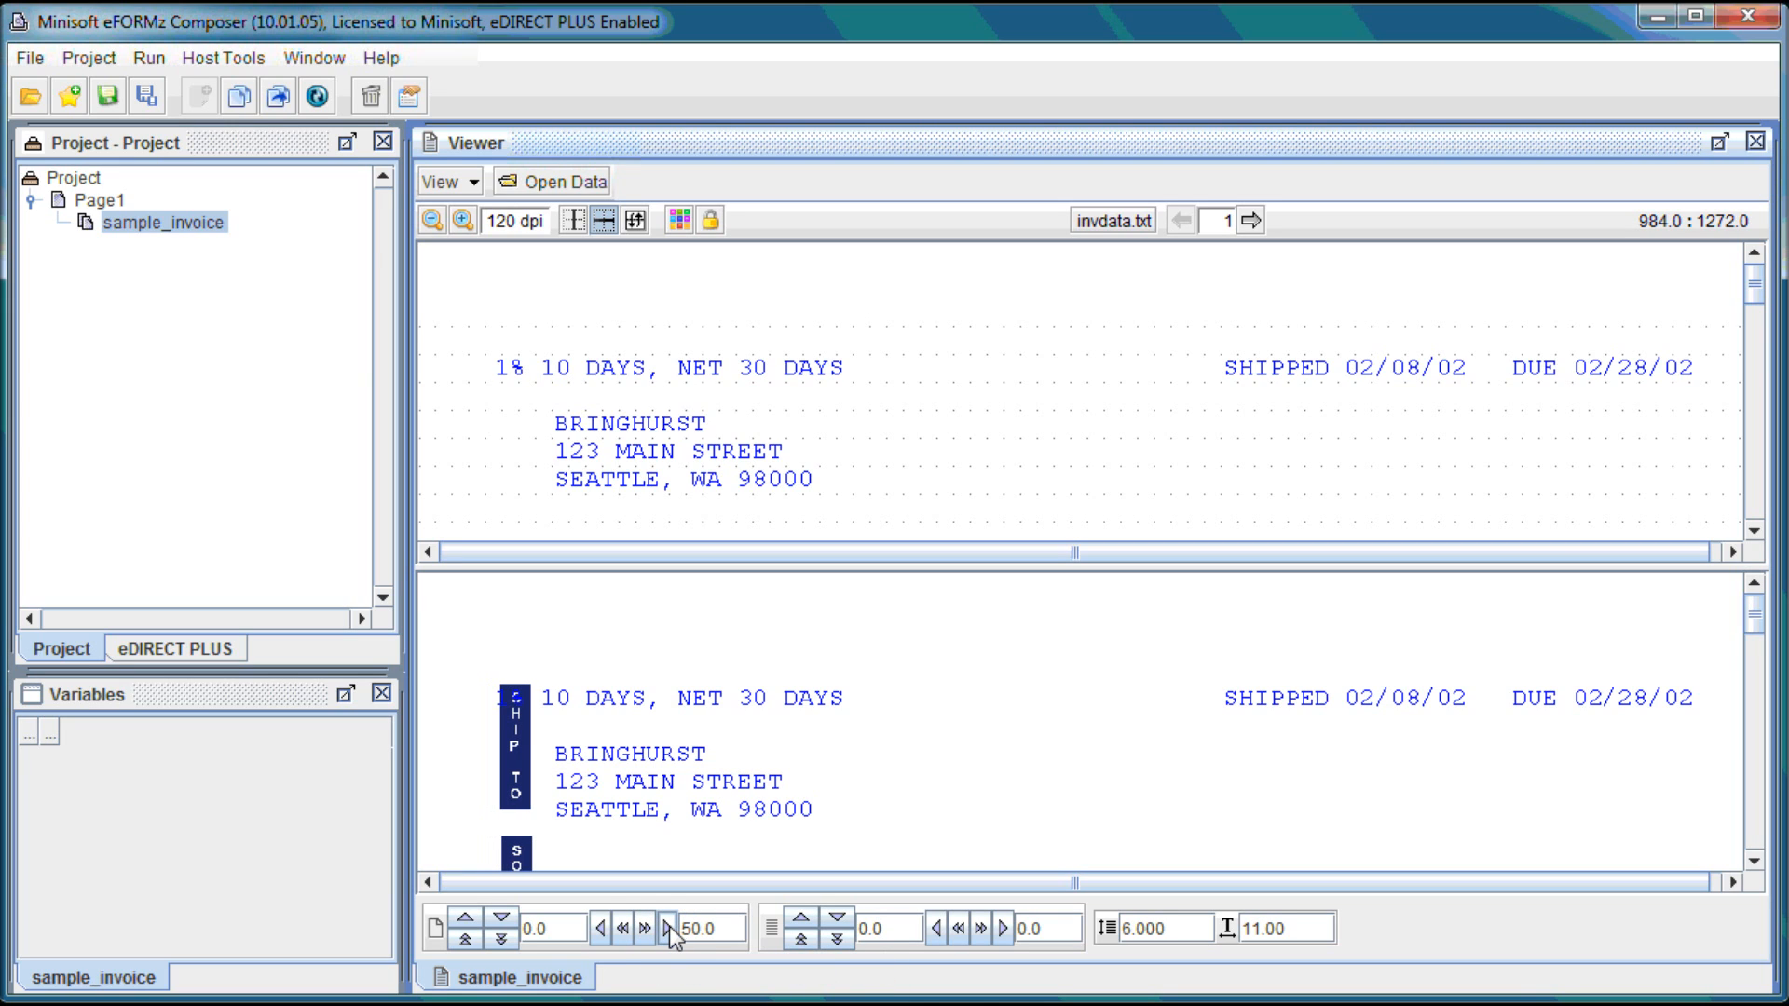
pyautogui.click(608, 930)
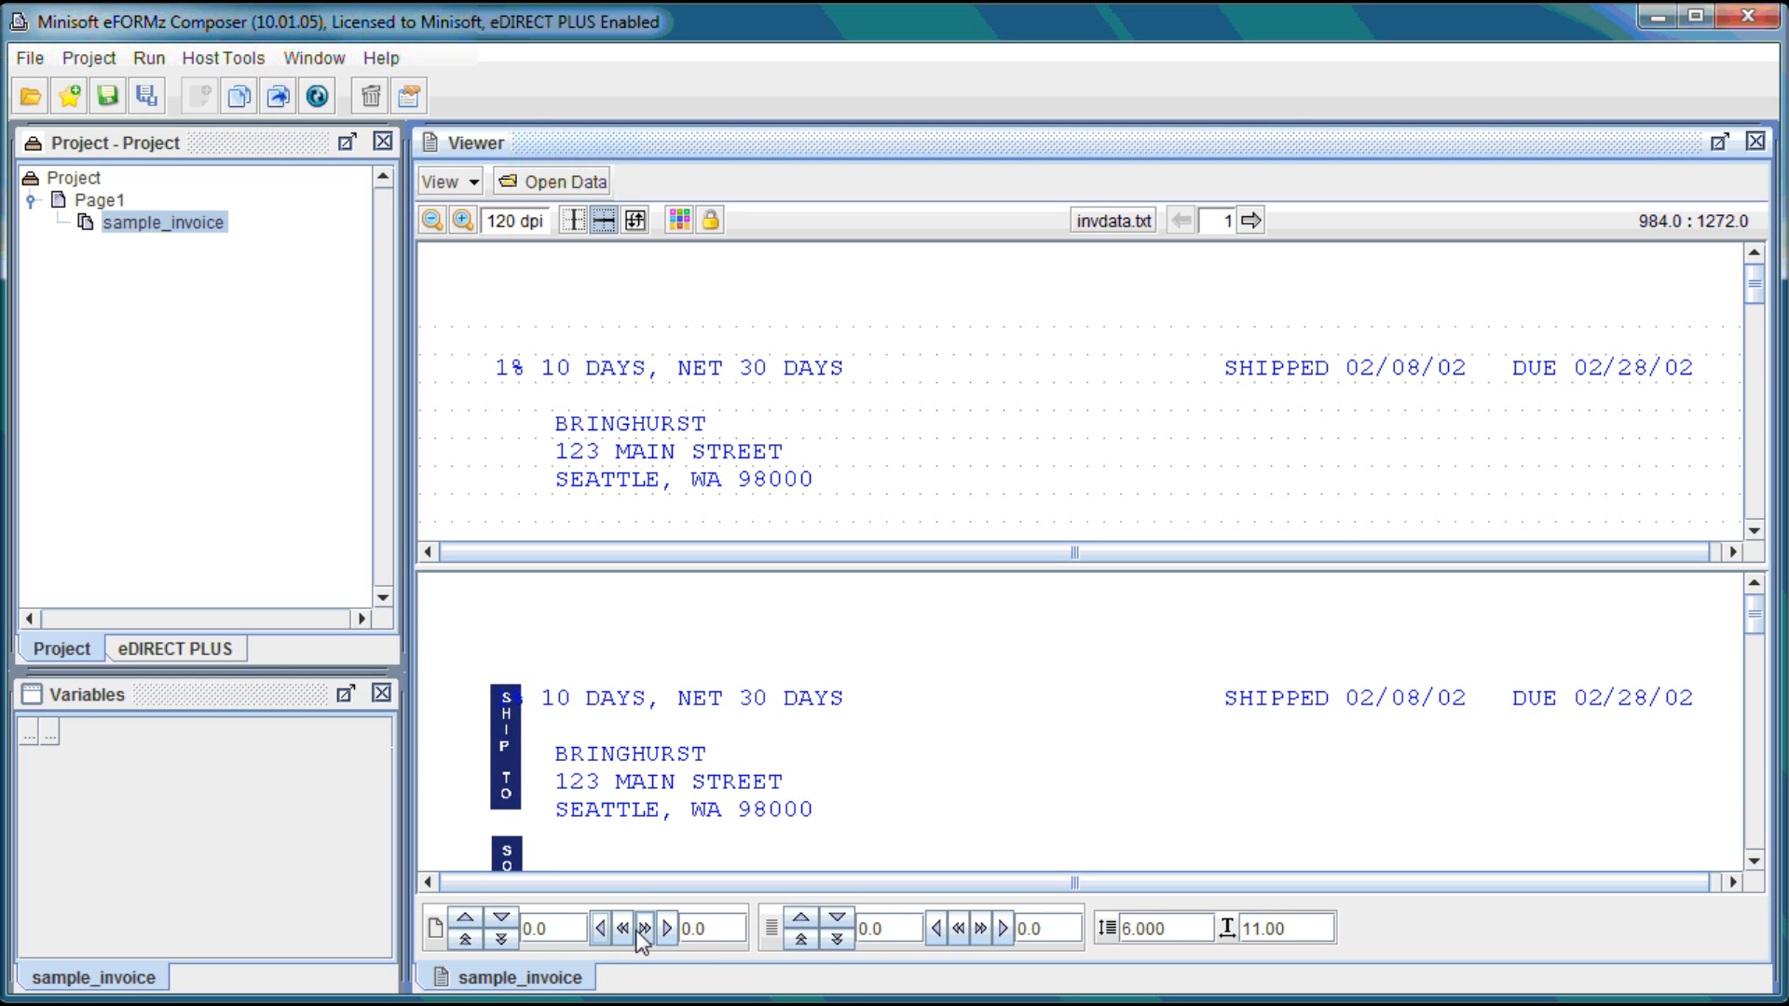
pyautogui.click(645, 929)
pyautogui.click(645, 929)
pyautogui.click(645, 929)
pyautogui.click(644, 929)
pyautogui.click(645, 929)
pyautogui.click(645, 929)
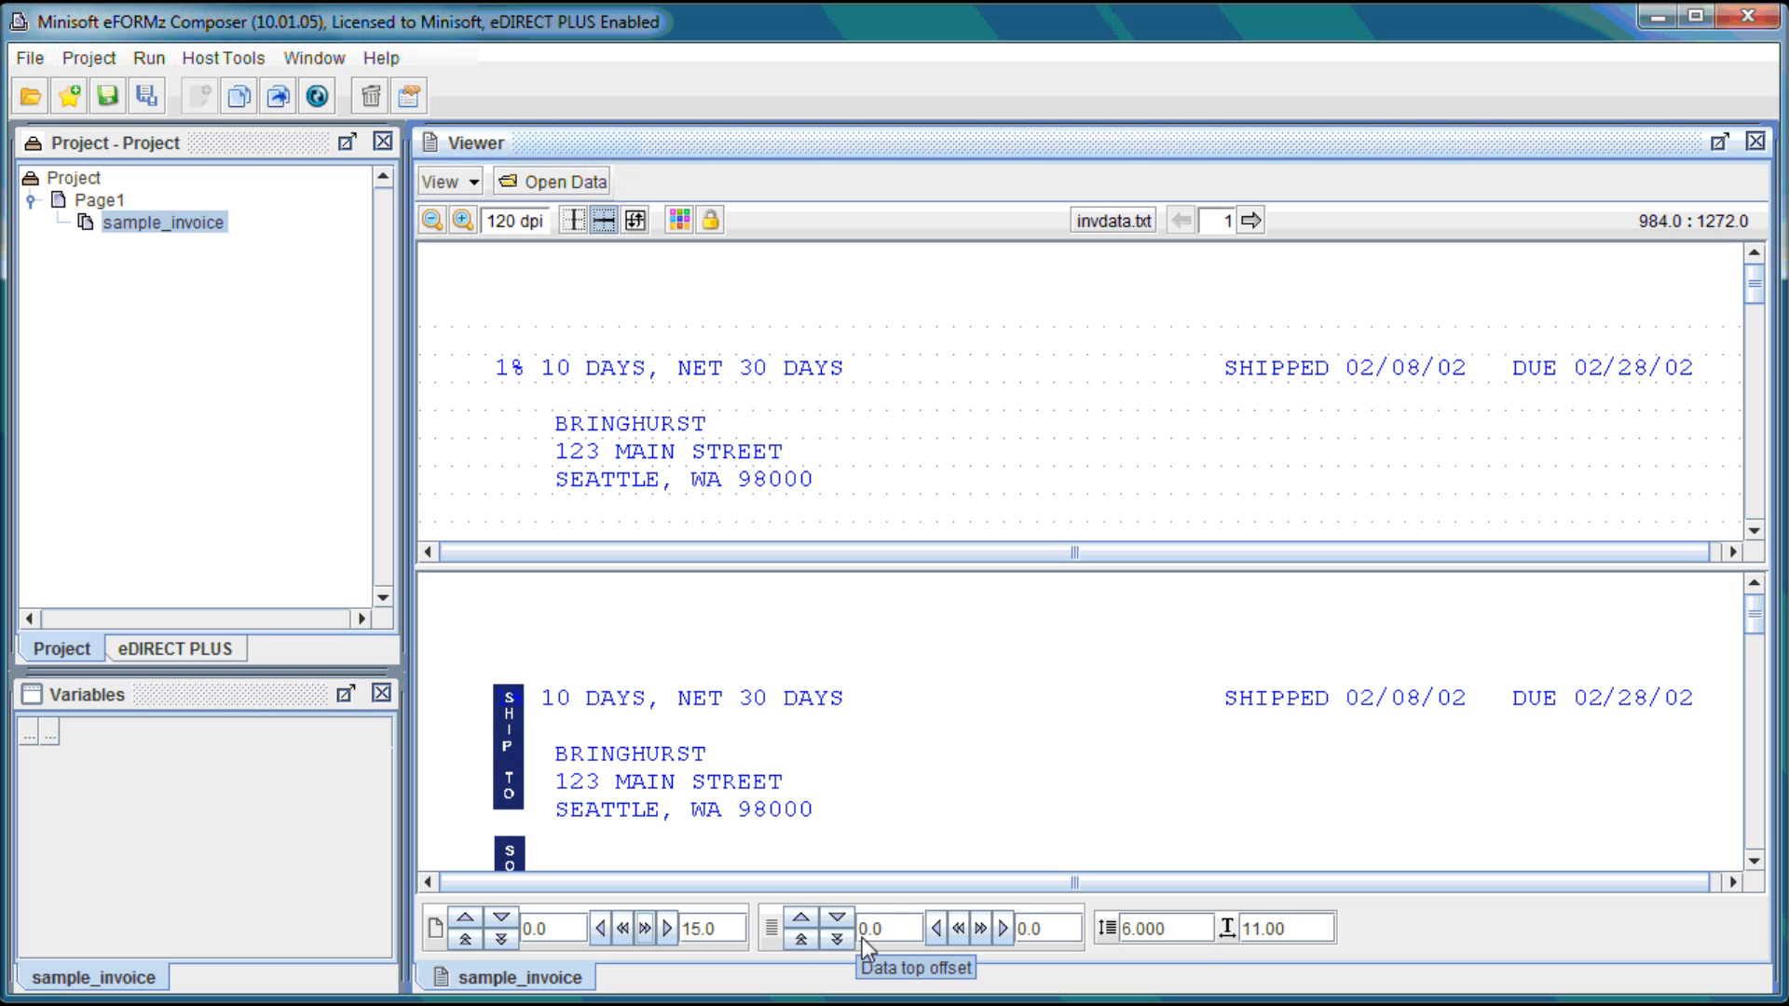
# Step: Set the data top offset to -215 so the data moves up on the form
pyautogui.moveTo(867, 927); pyautogui.dragTo(858, 929)
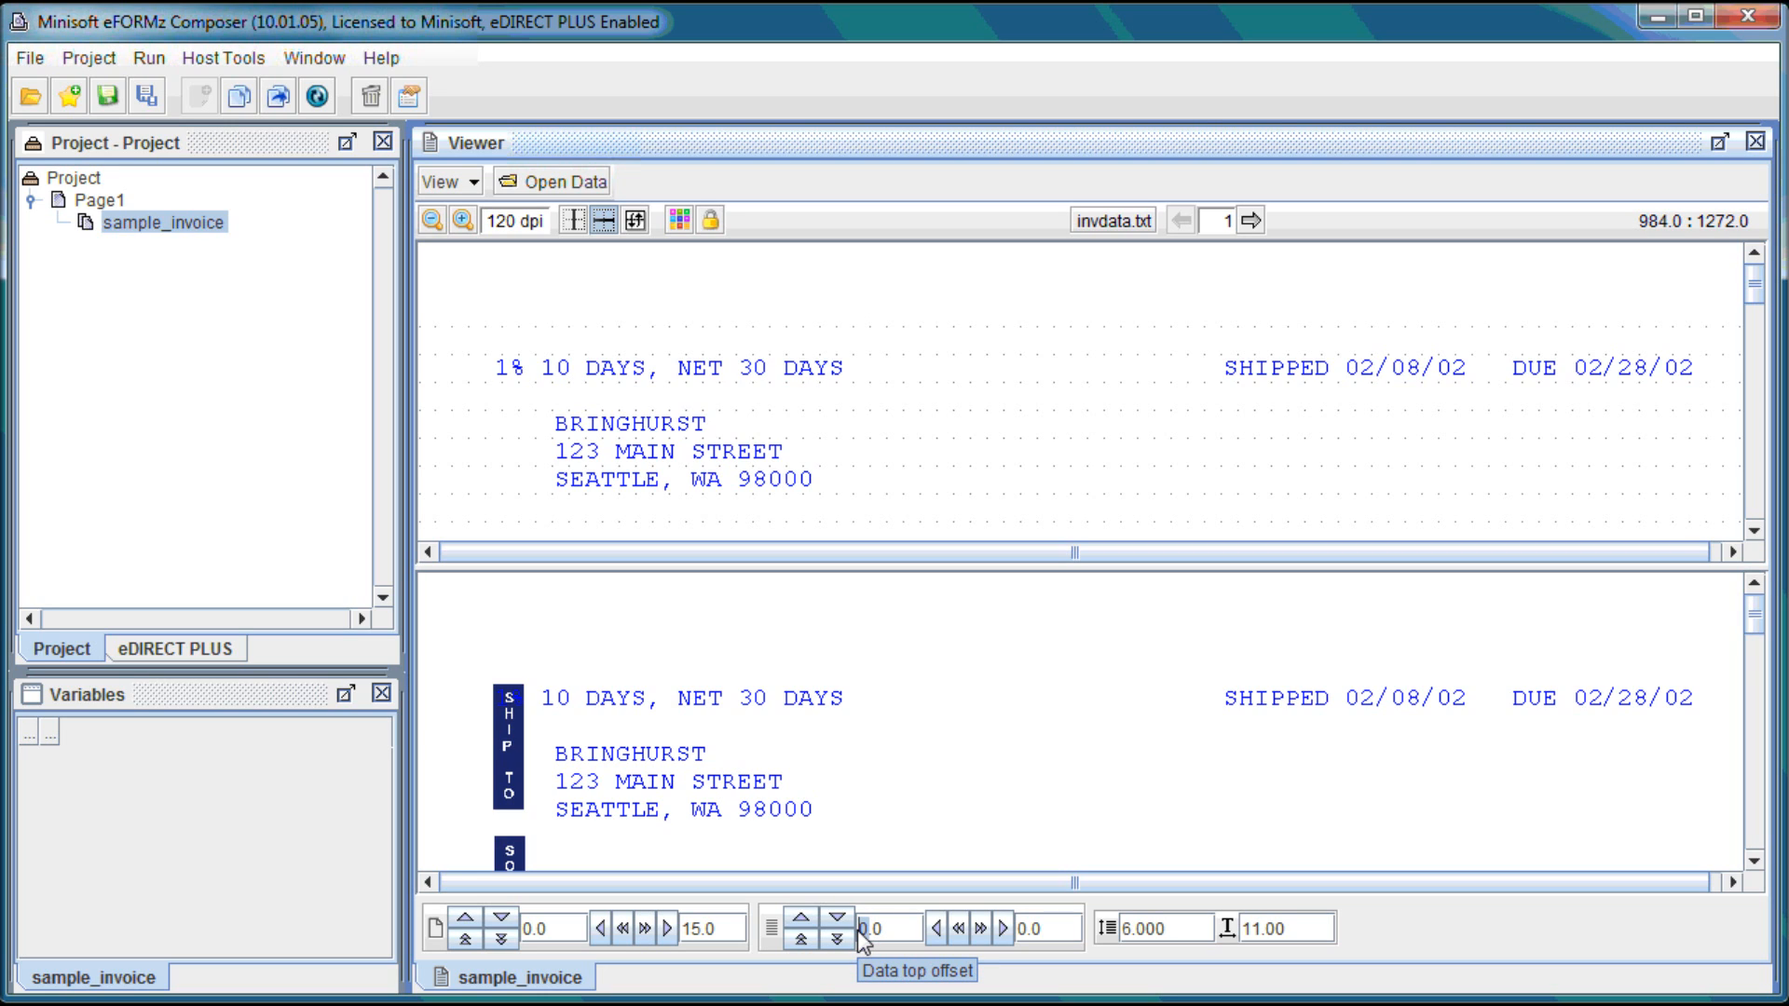
pyautogui.press('BackSpace')
pyautogui.write('215')
pyautogui.click(1028, 930)
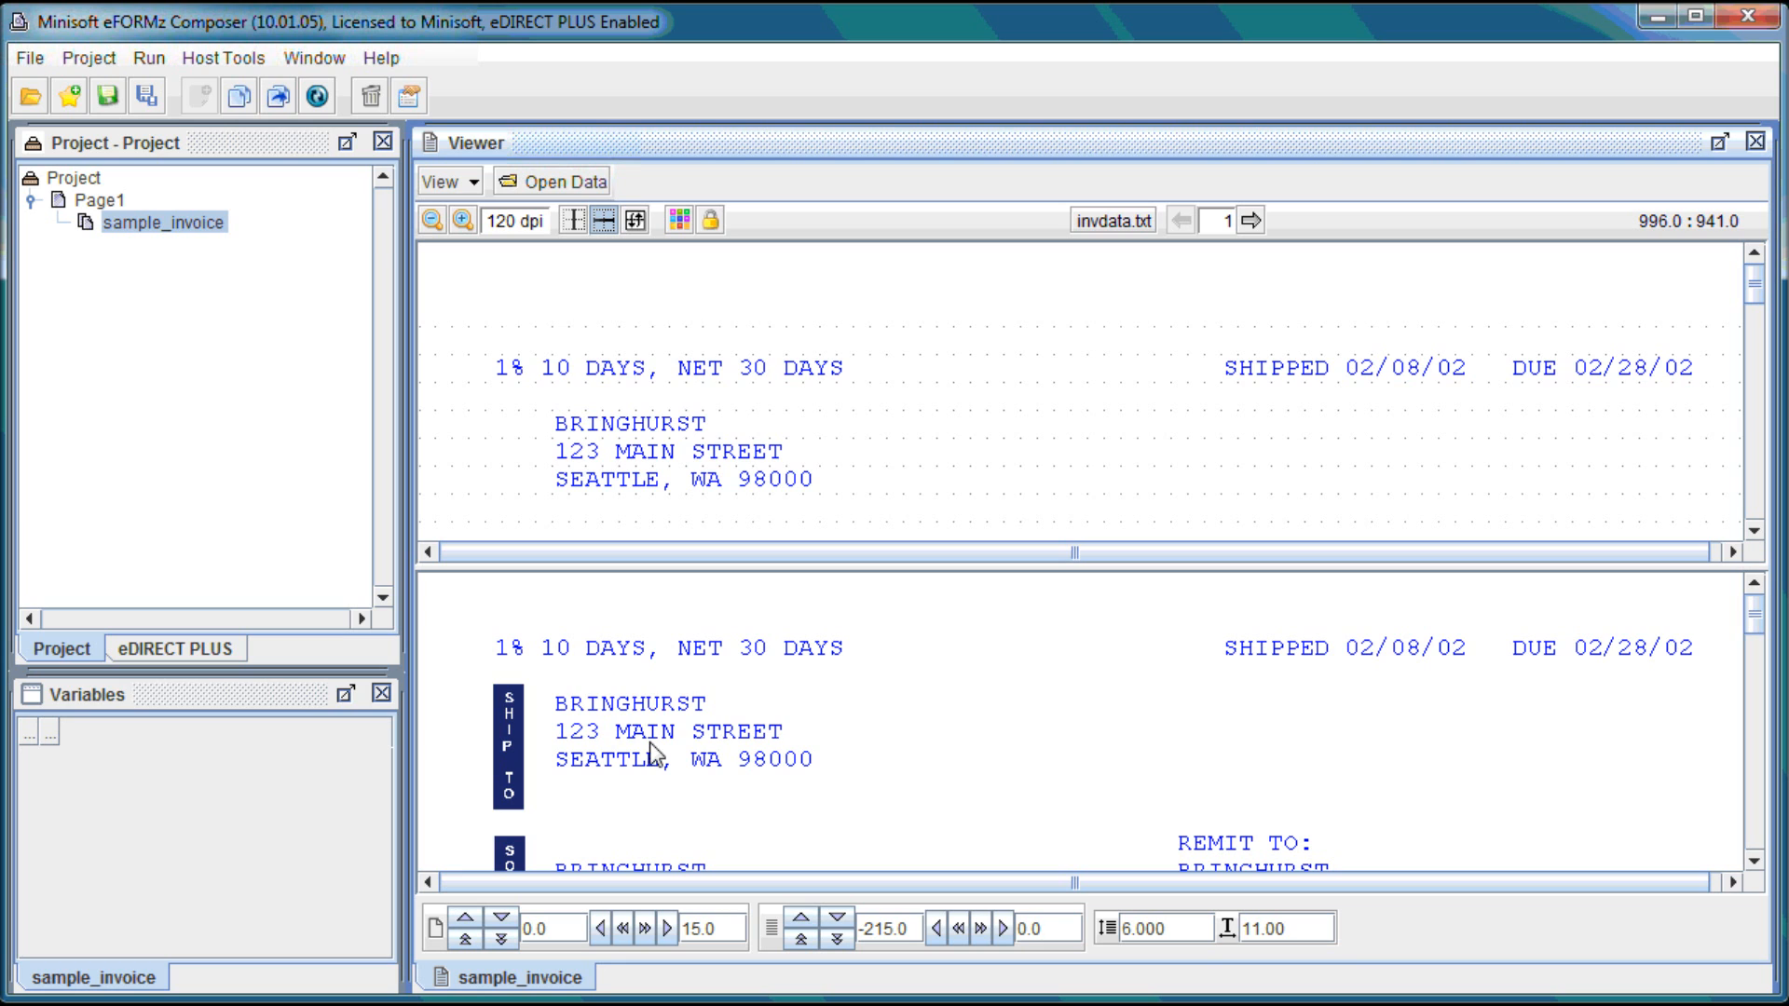
# Step: Nudge the data horizontally on the form to a left offset of 5.0
pyautogui.scroll(-10, 655, 755)
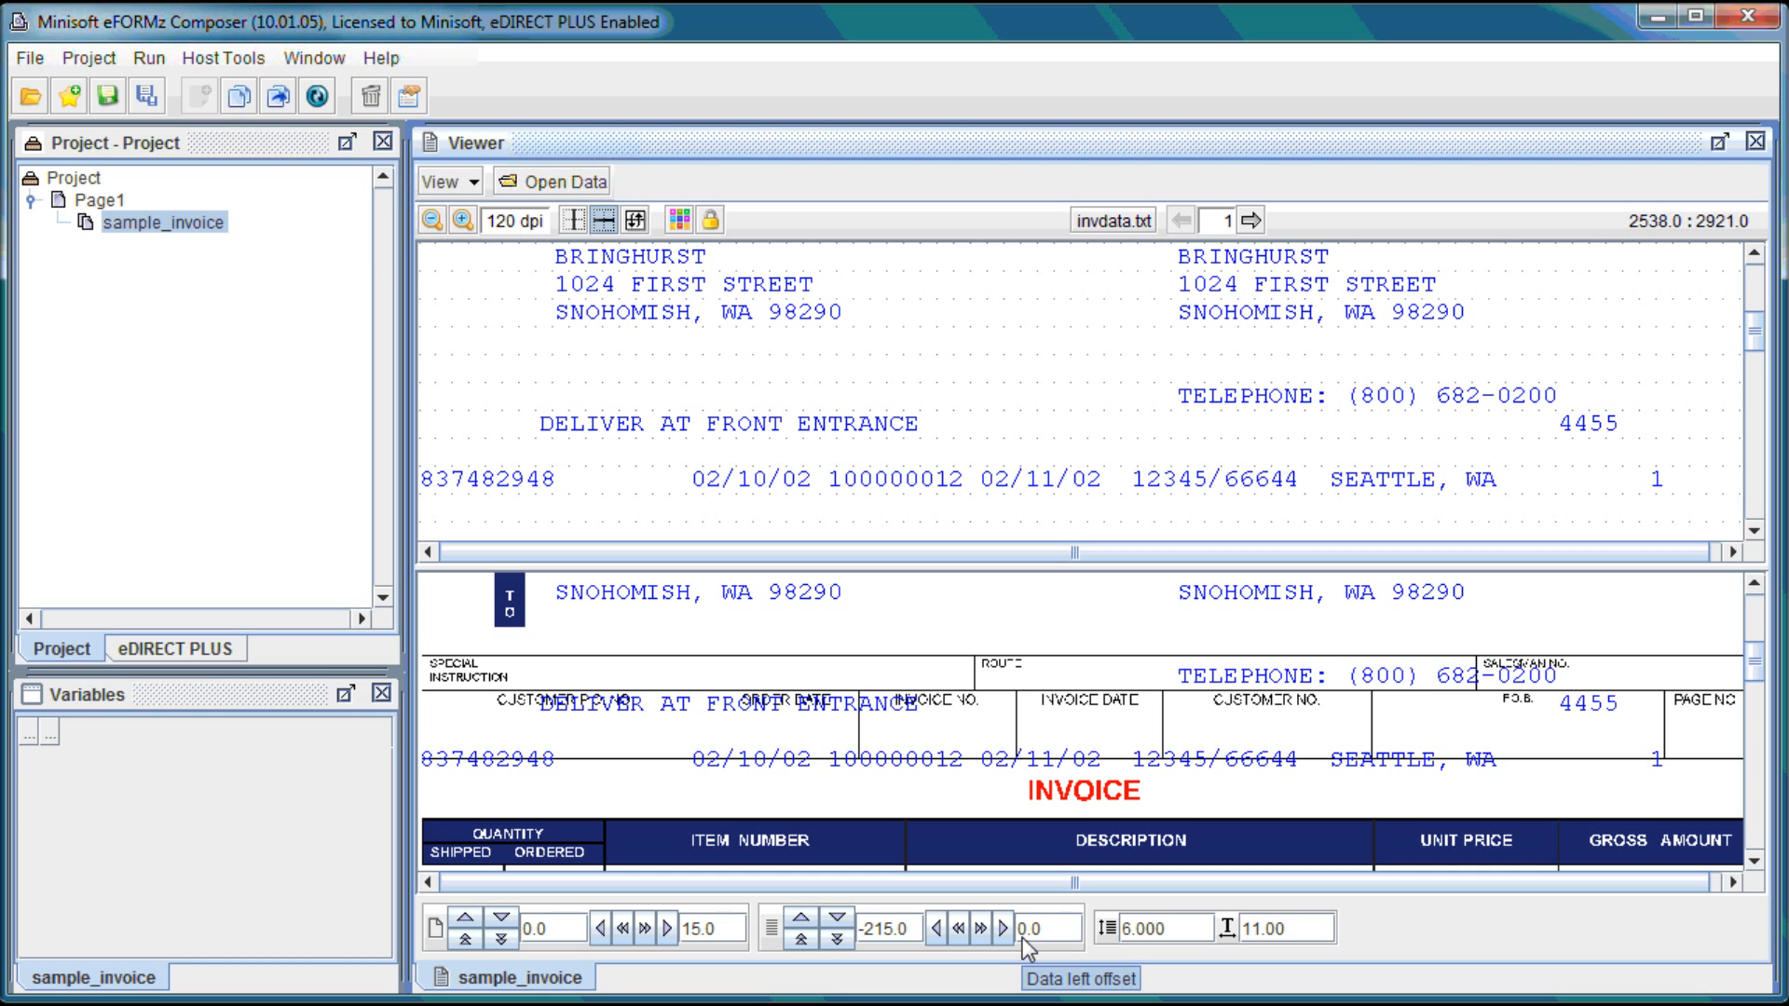
pyautogui.click(982, 939)
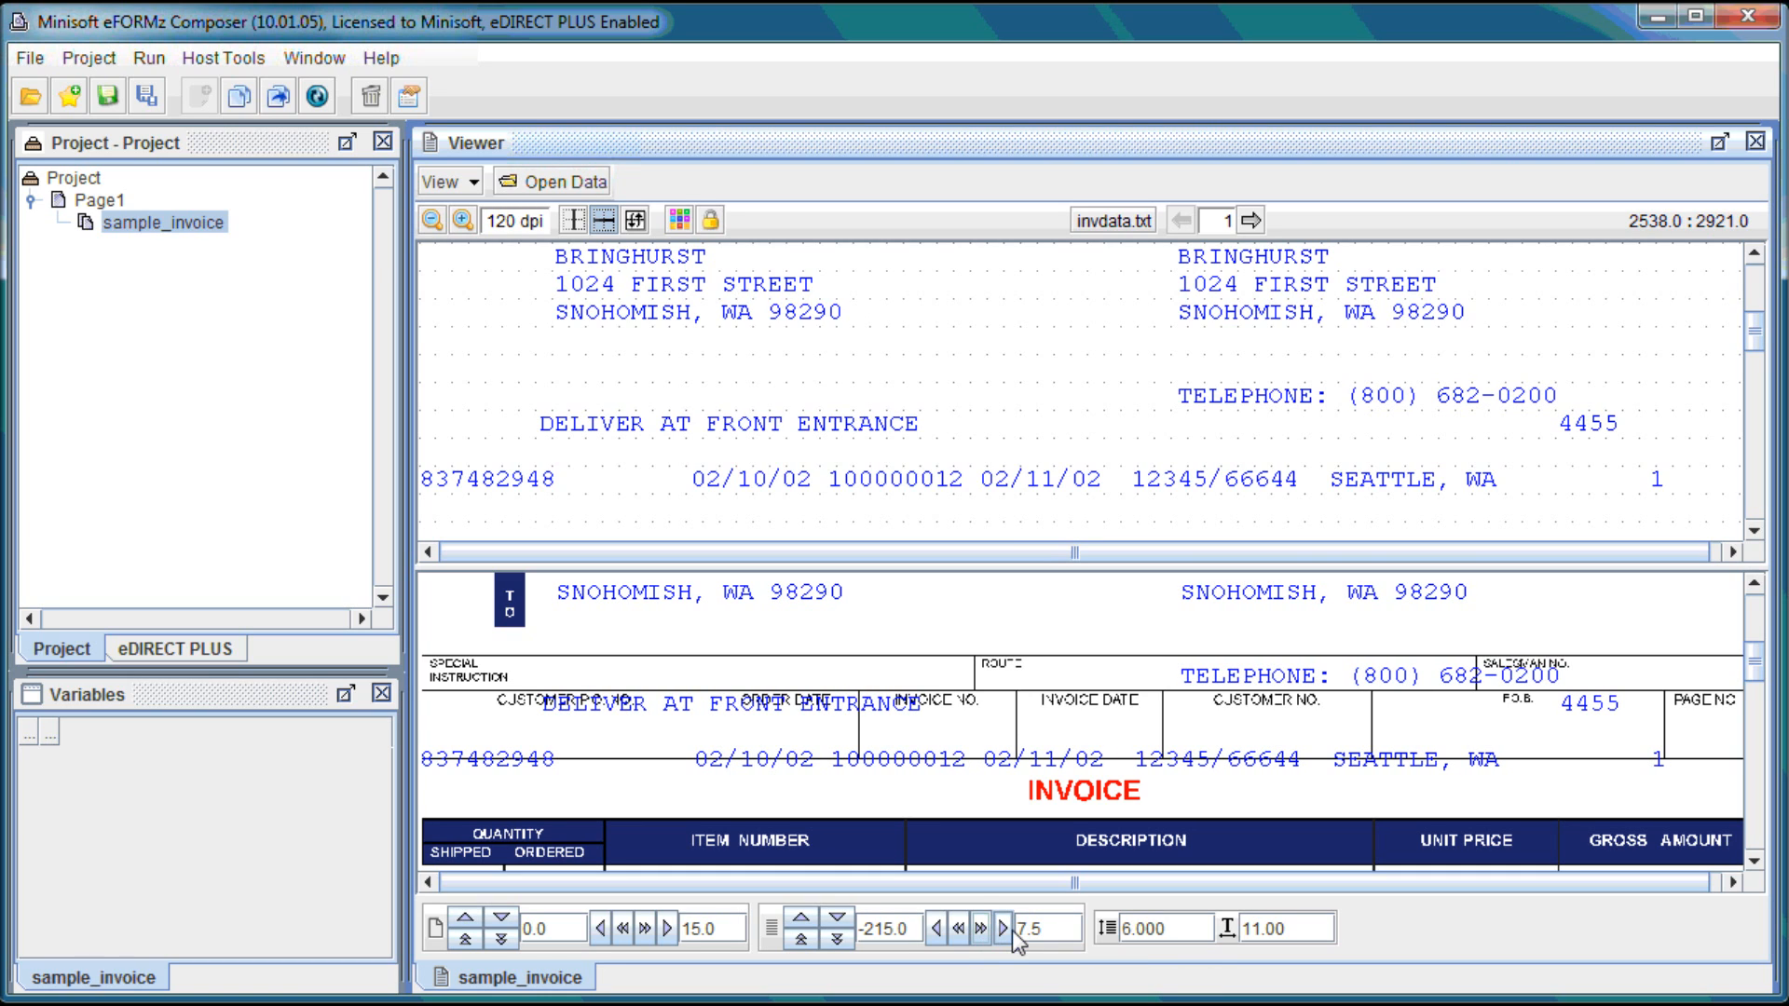
pyautogui.click(960, 939)
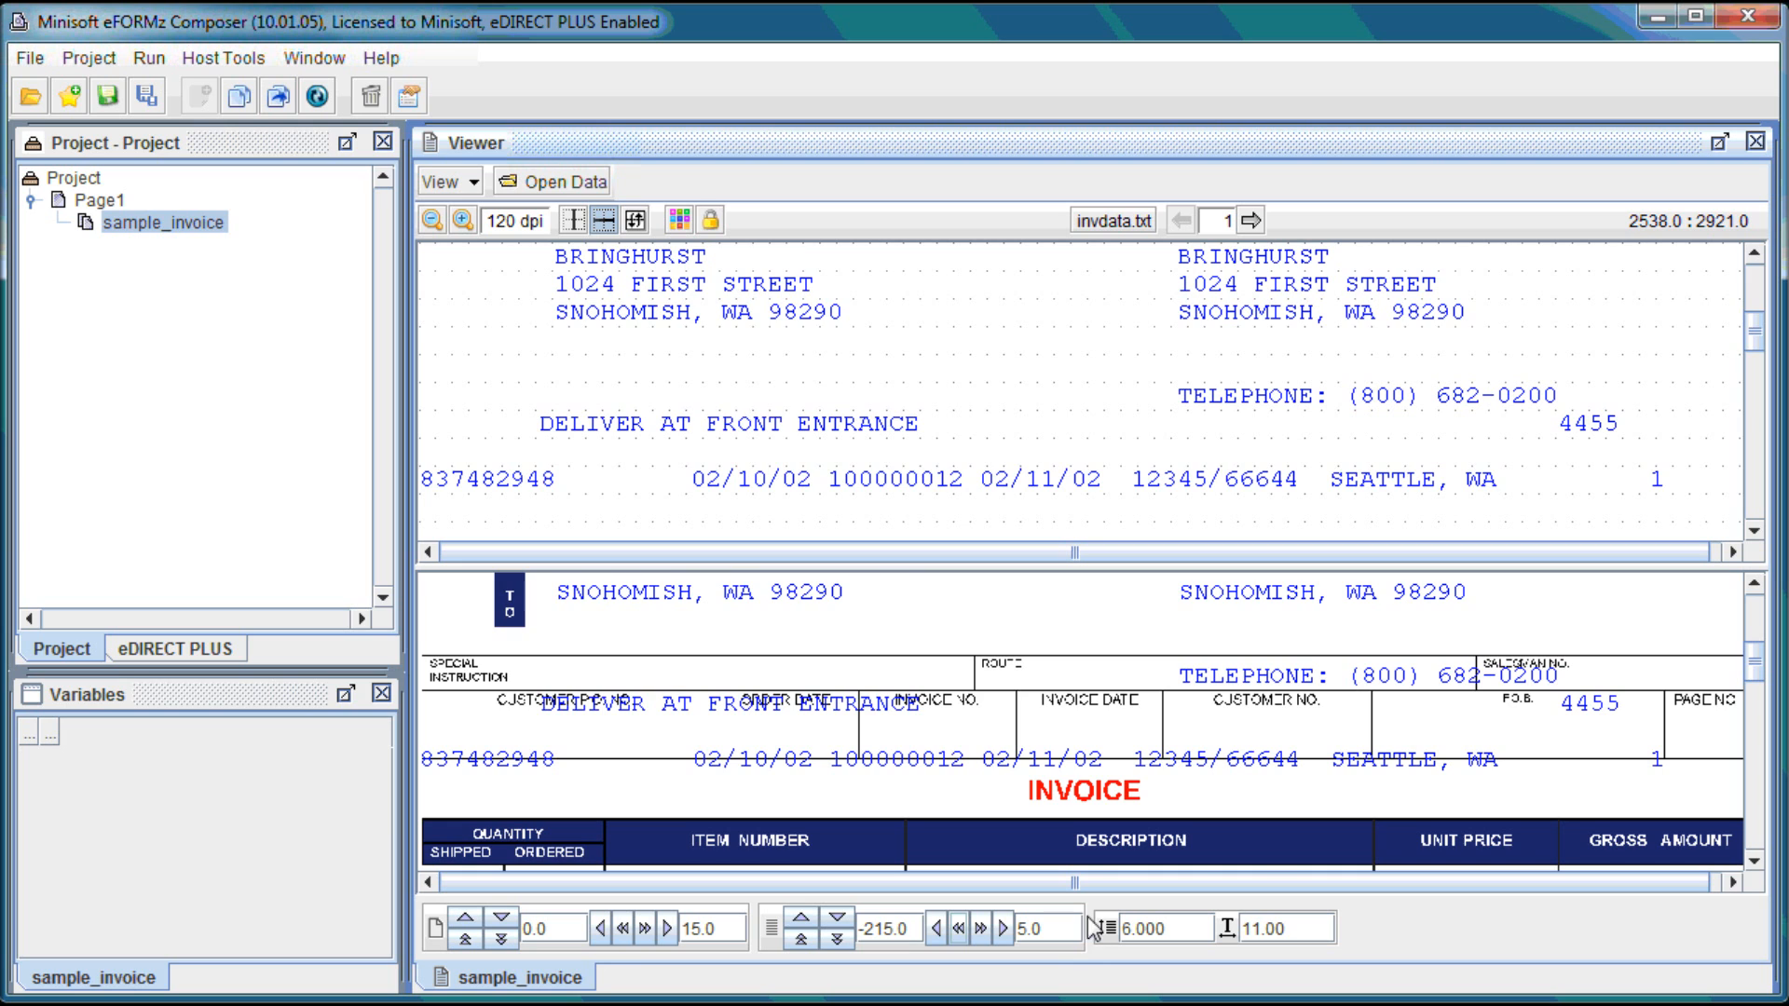
pyautogui.scroll(2, 881, 780)
pyautogui.scroll(1, 890, 791)
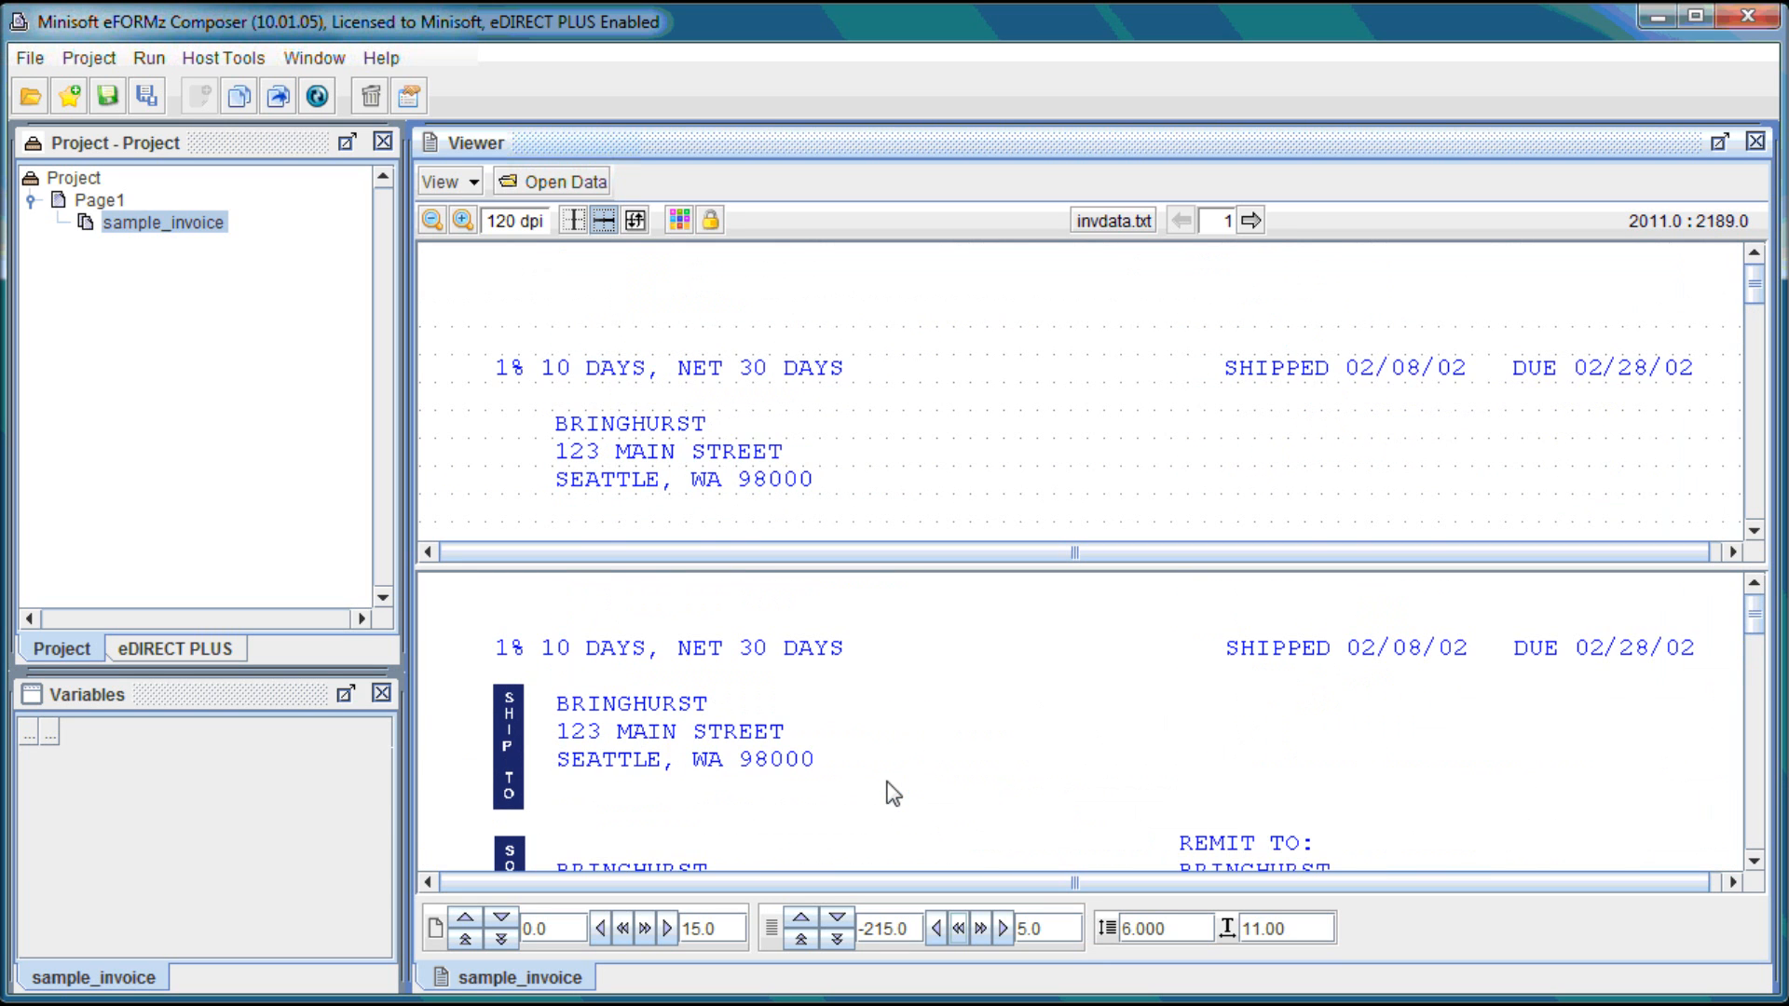
# Step: Set the data's line spacing to 6.500 lines per inch
pyautogui.scroll(-4, 899, 791)
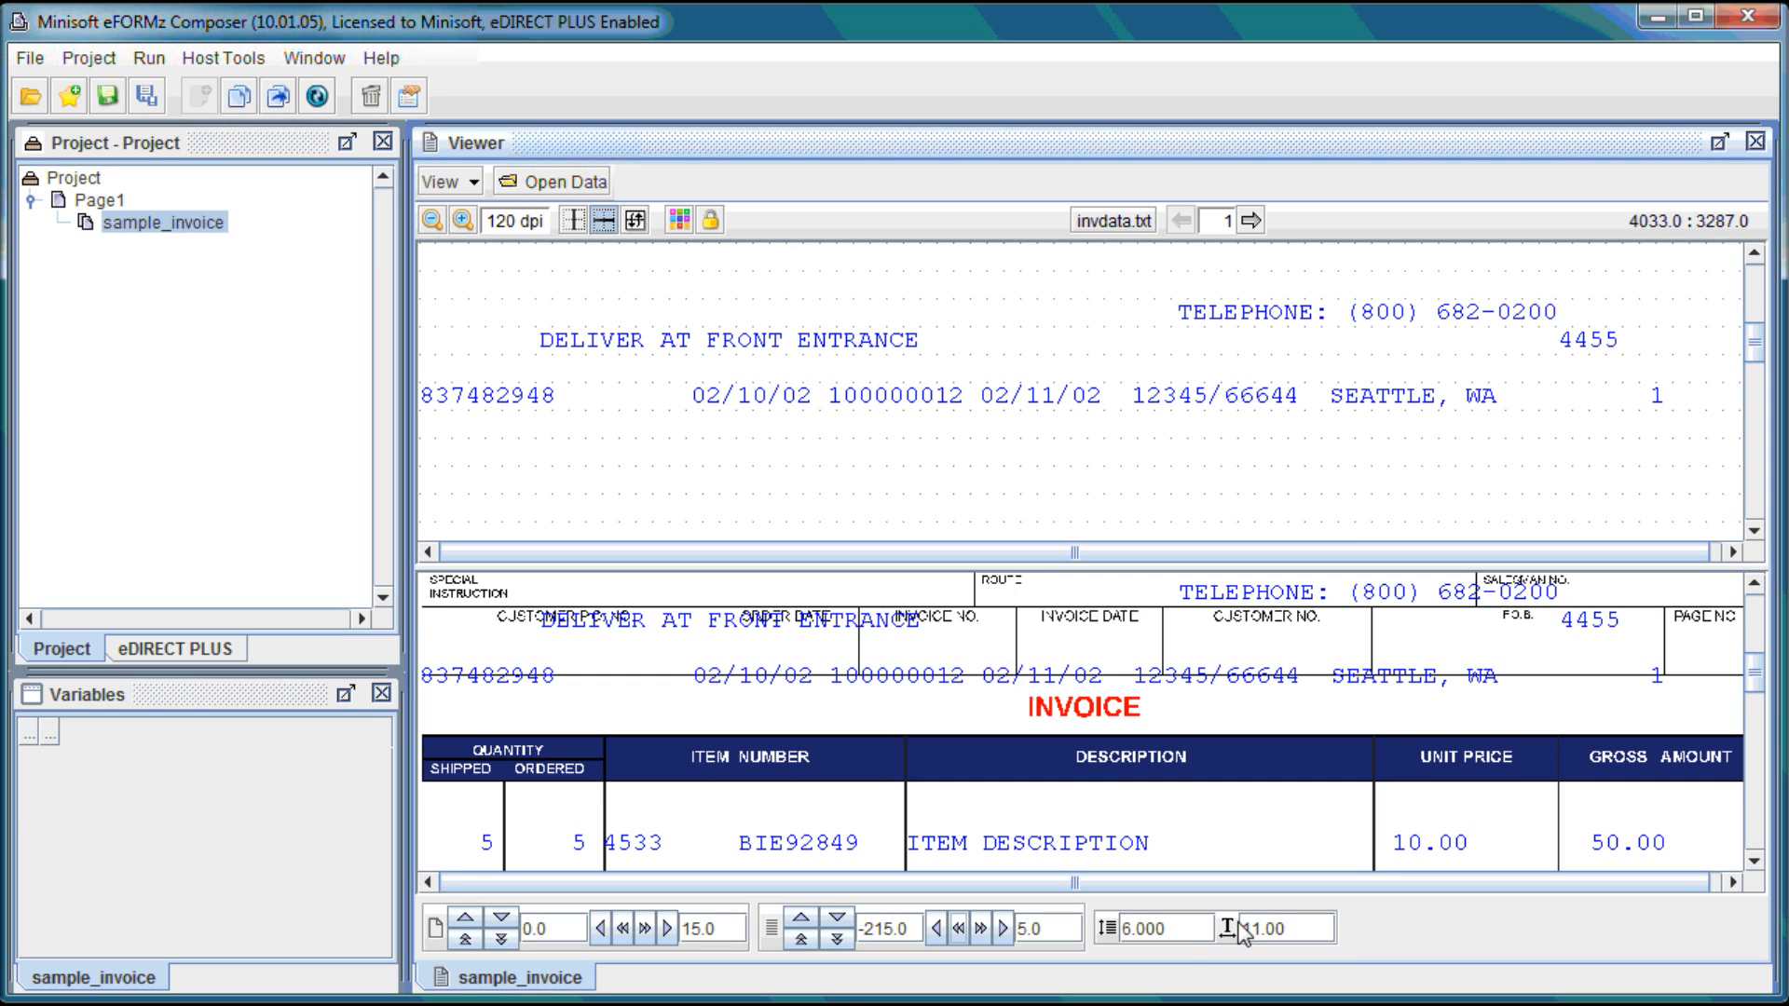
pyautogui.click(1134, 930)
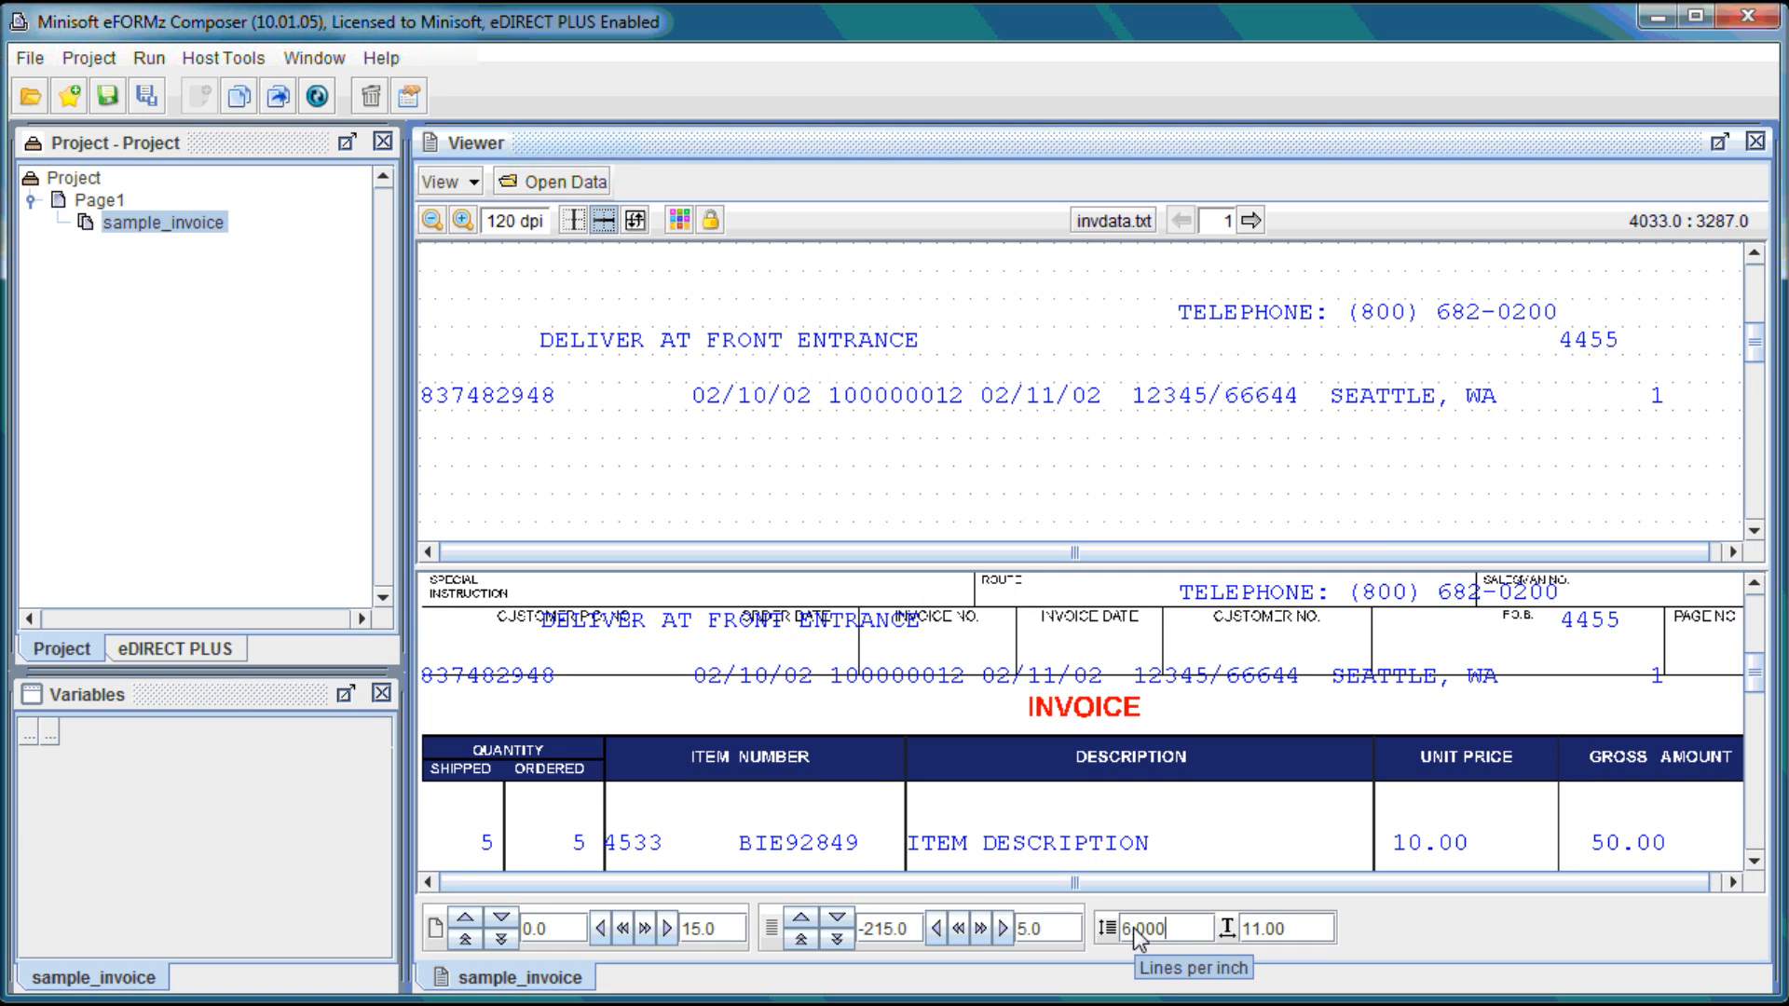
pyautogui.click(1146, 924)
pyautogui.press('BackSpace')
pyautogui.write('5')
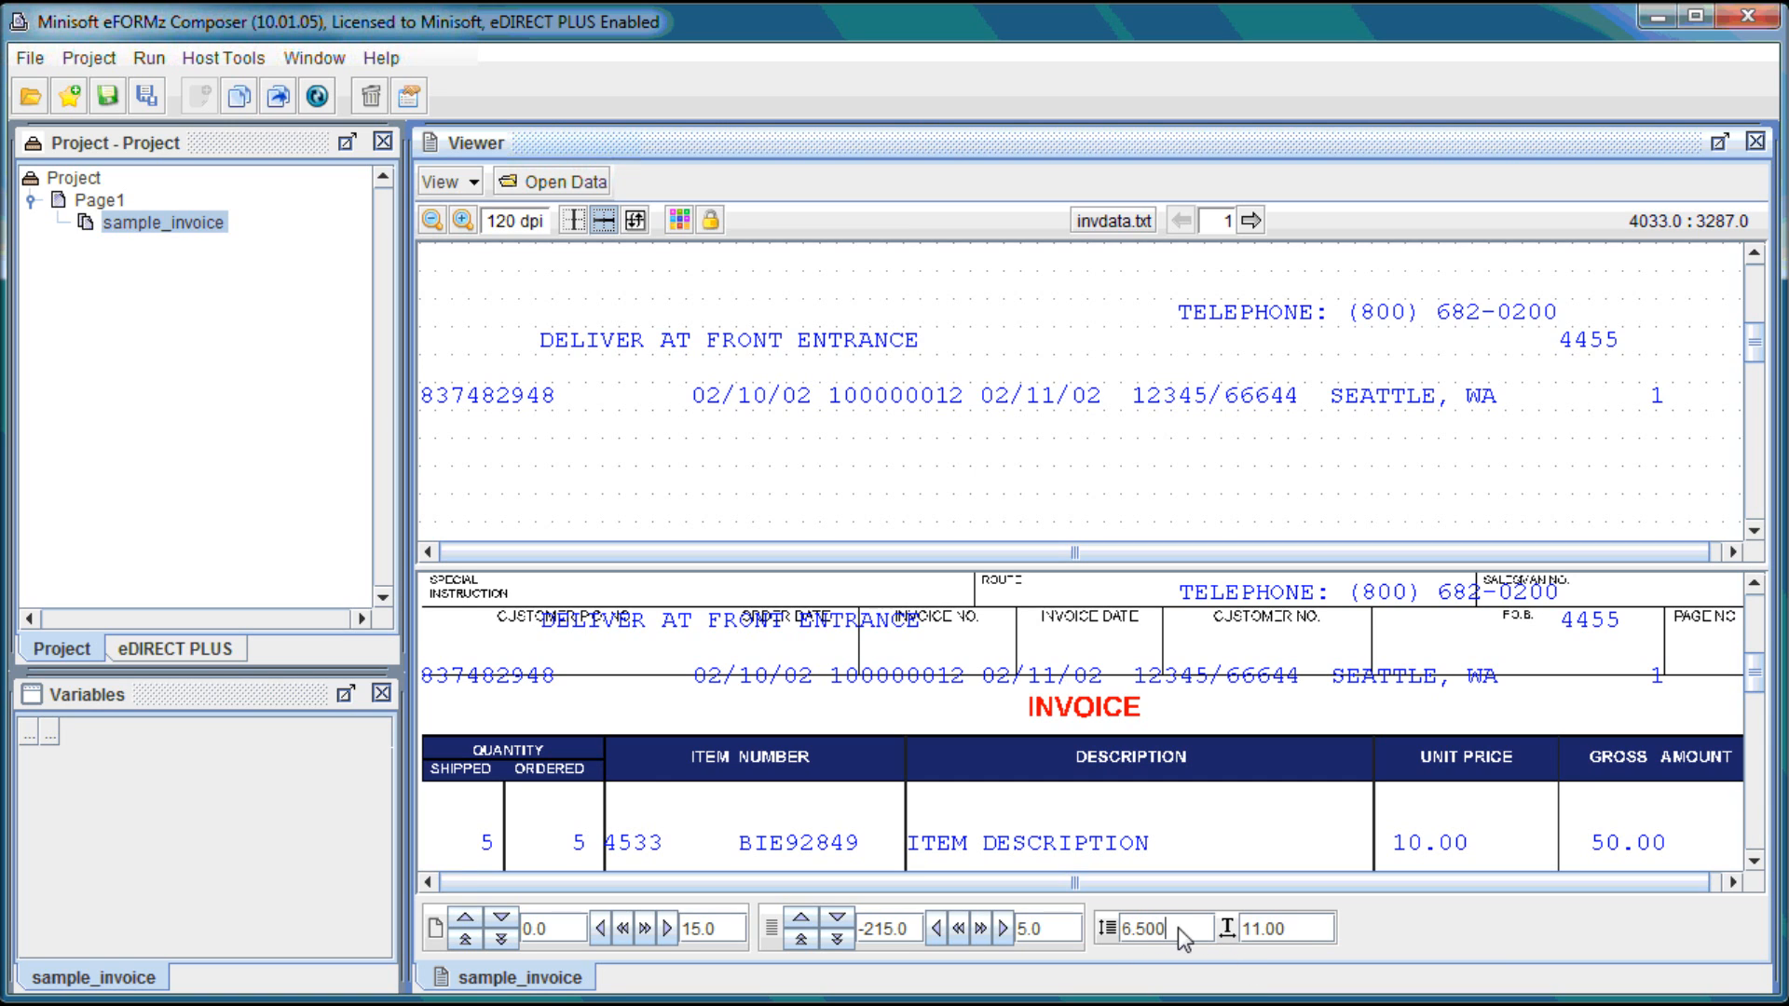
pyautogui.click(1298, 929)
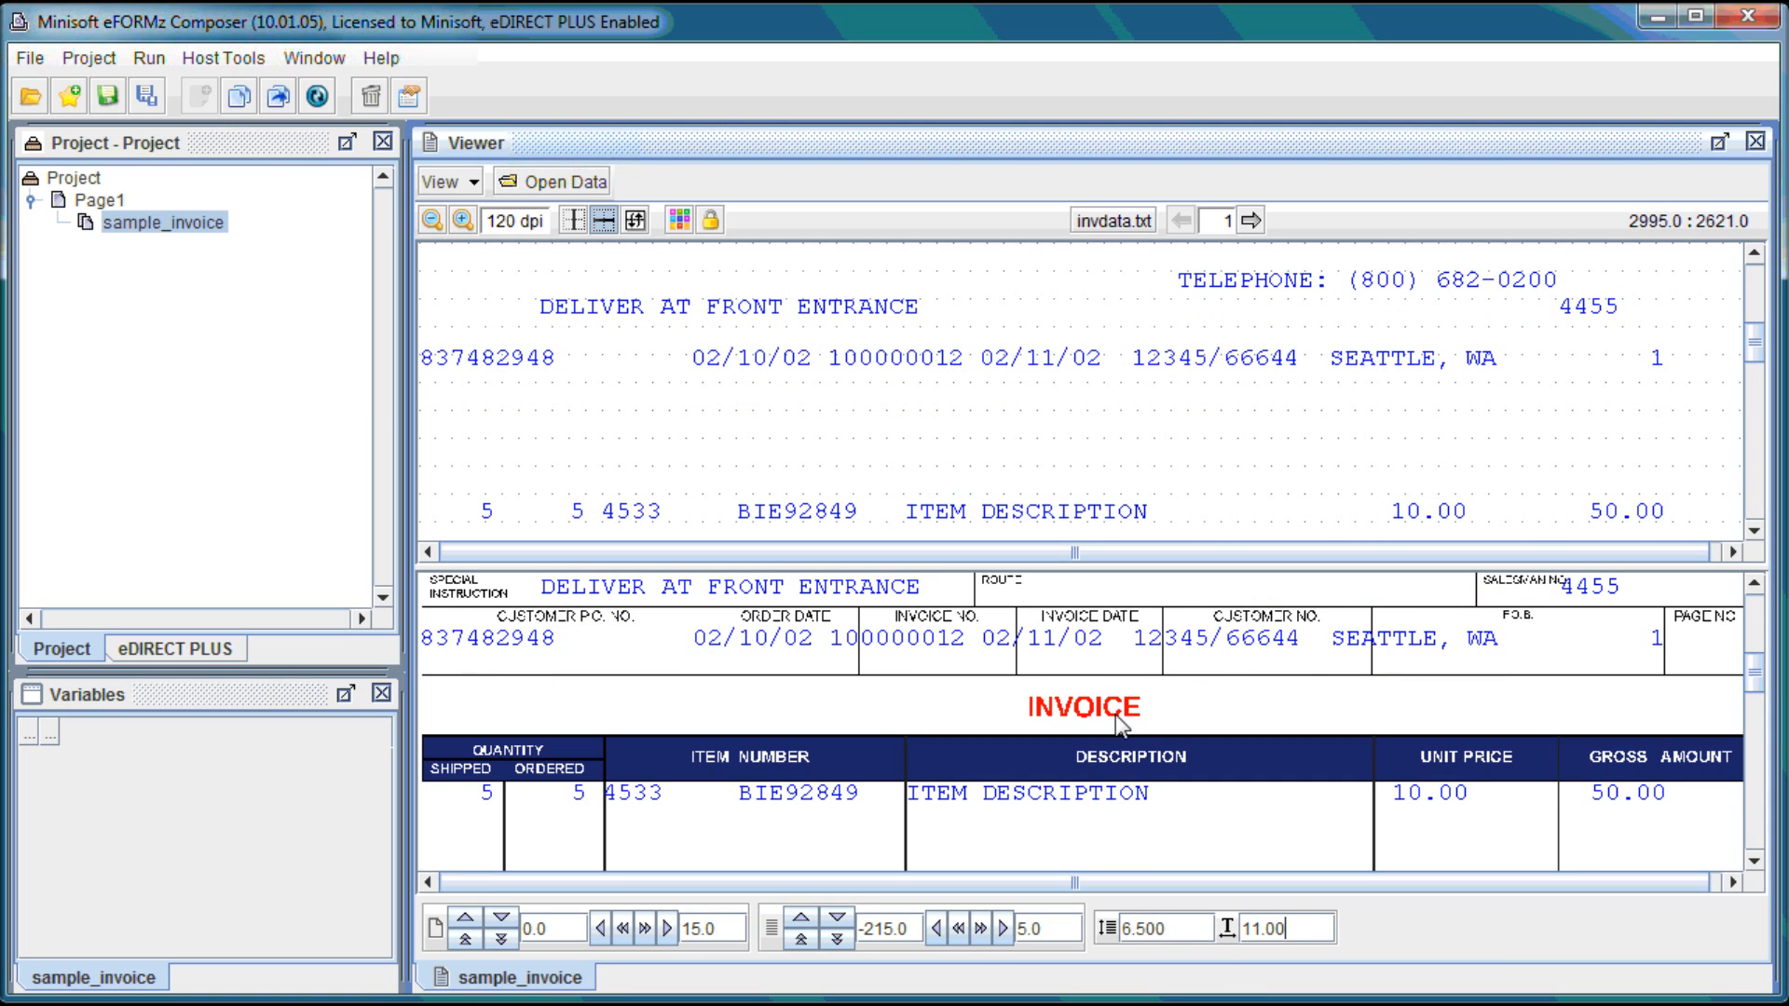
# Step: Set the data's character spacing to 10.30 characters per inch and check its fit with the form's columns
pyautogui.scroll(1, 1146, 731)
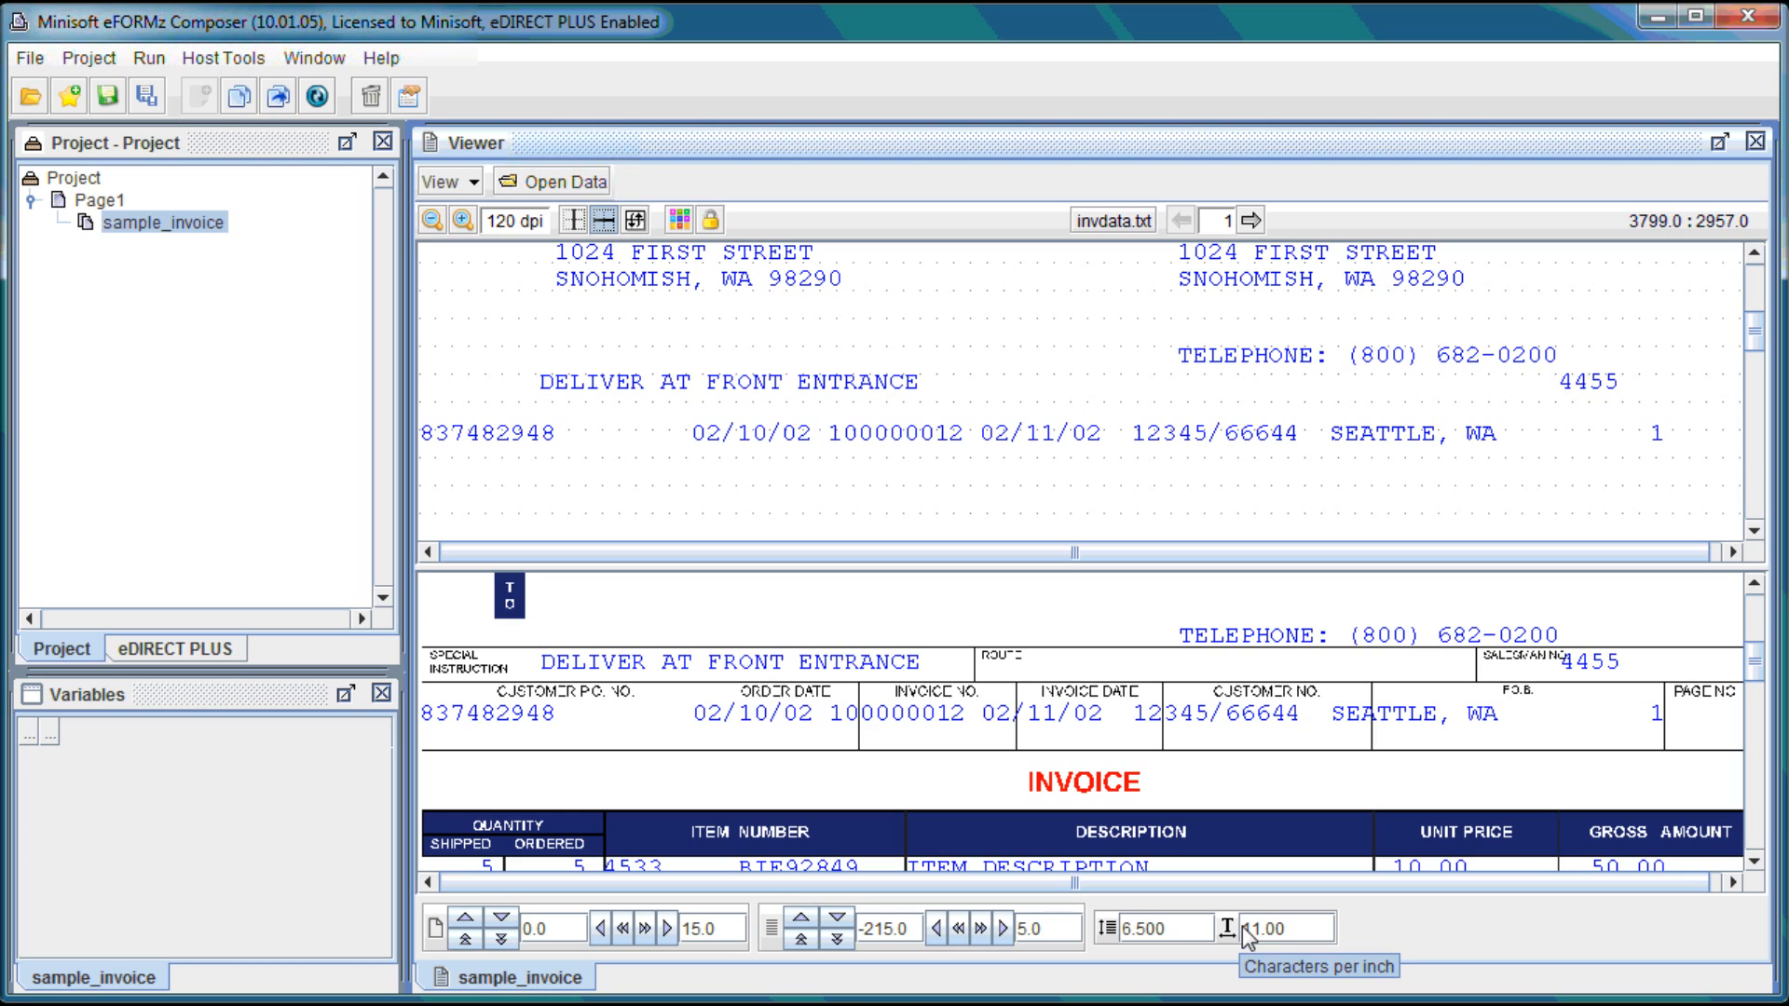
pyautogui.click(1262, 924)
pyautogui.press('BackSpace')
pyautogui.write('0')
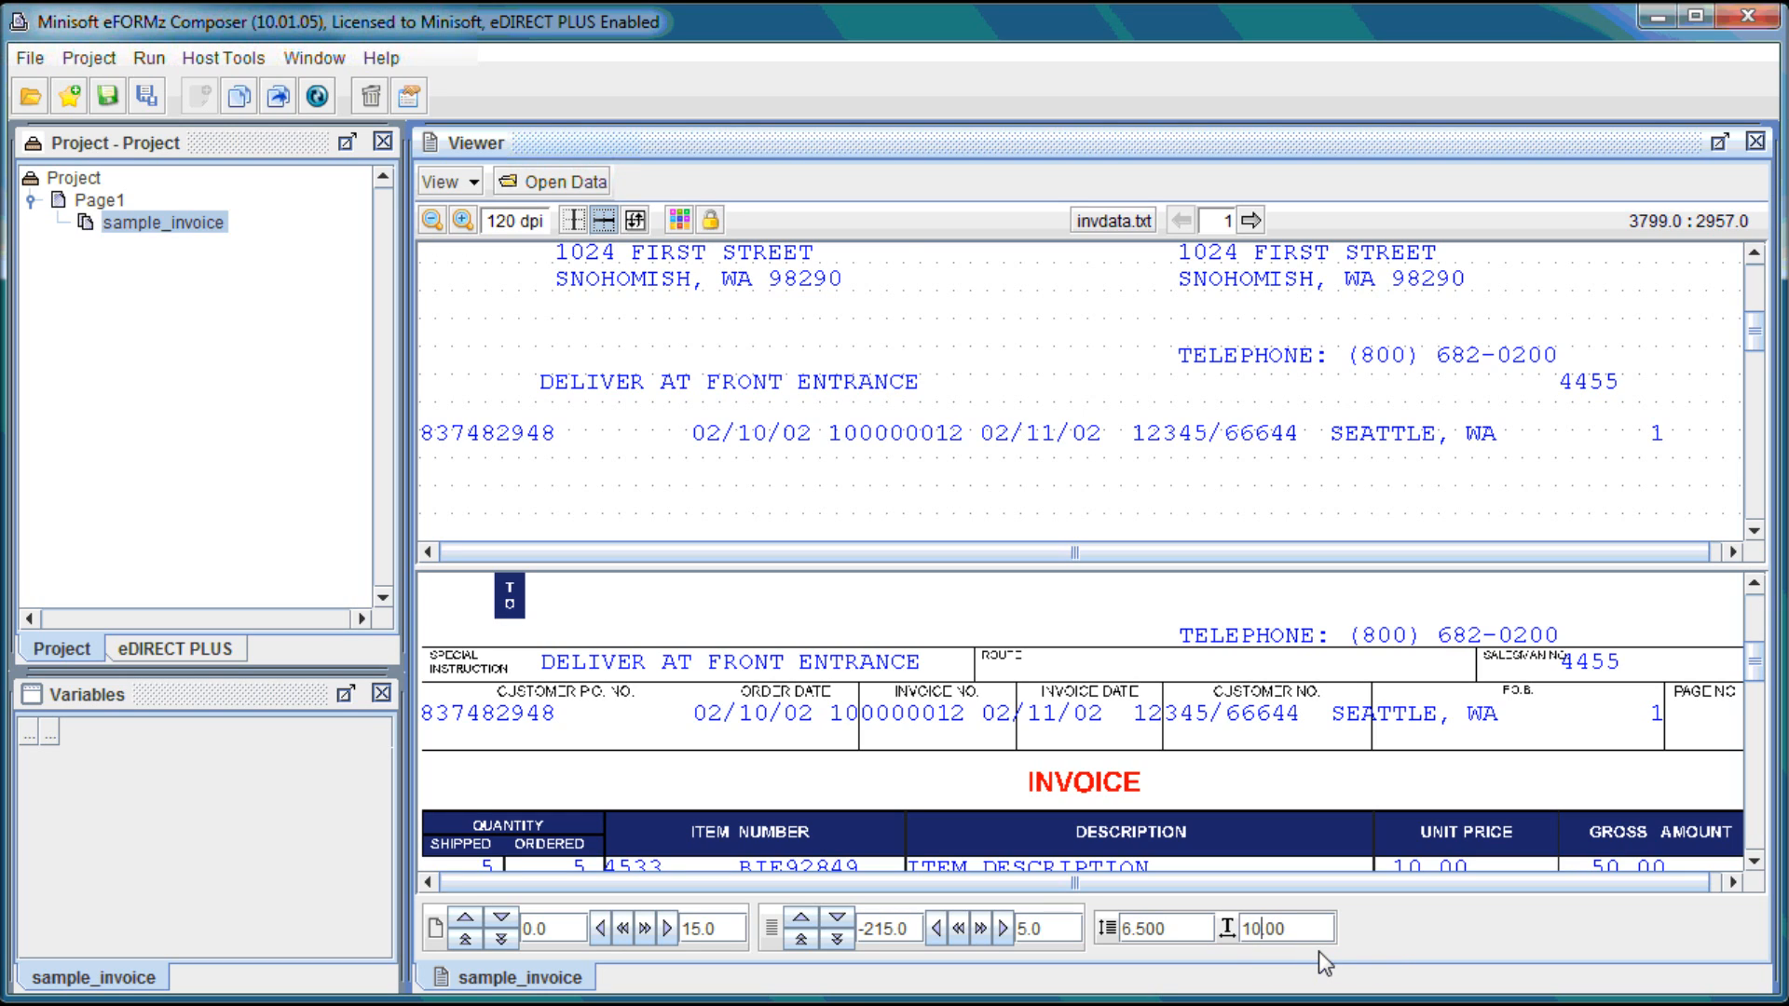
pyautogui.press('Delete')
pyautogui.write('3')
pyautogui.click(1166, 930)
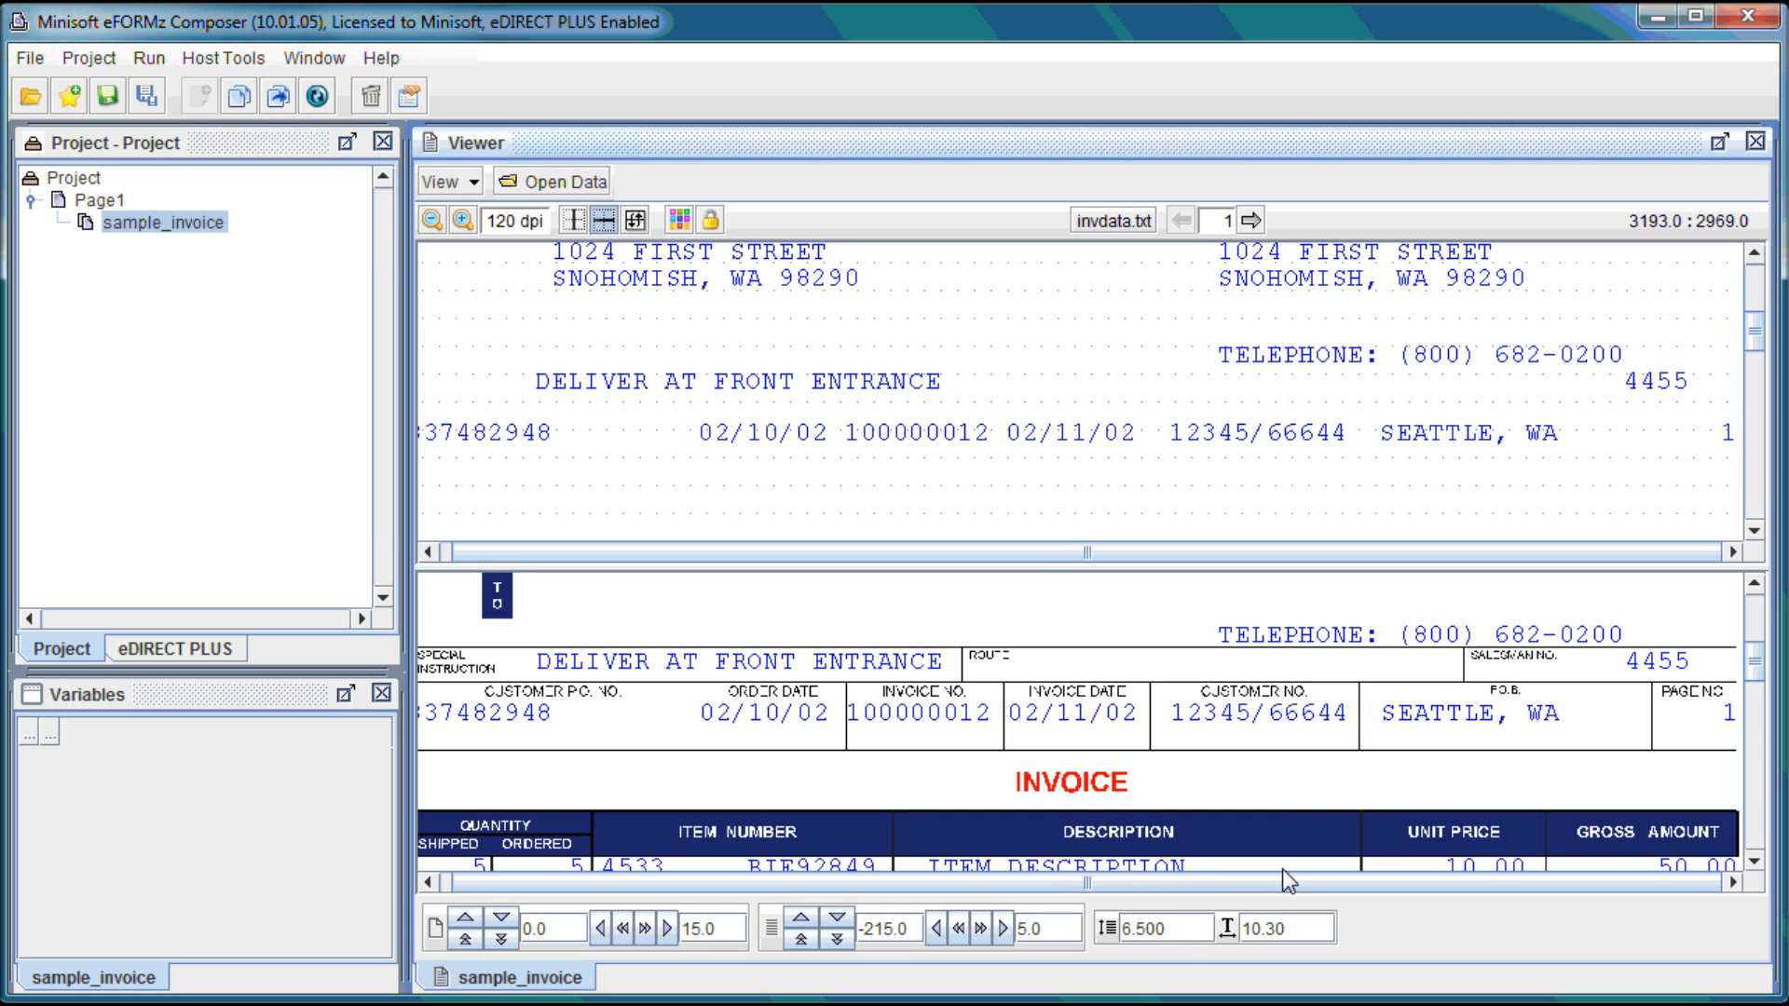
pyautogui.scroll(-3, 946, 796)
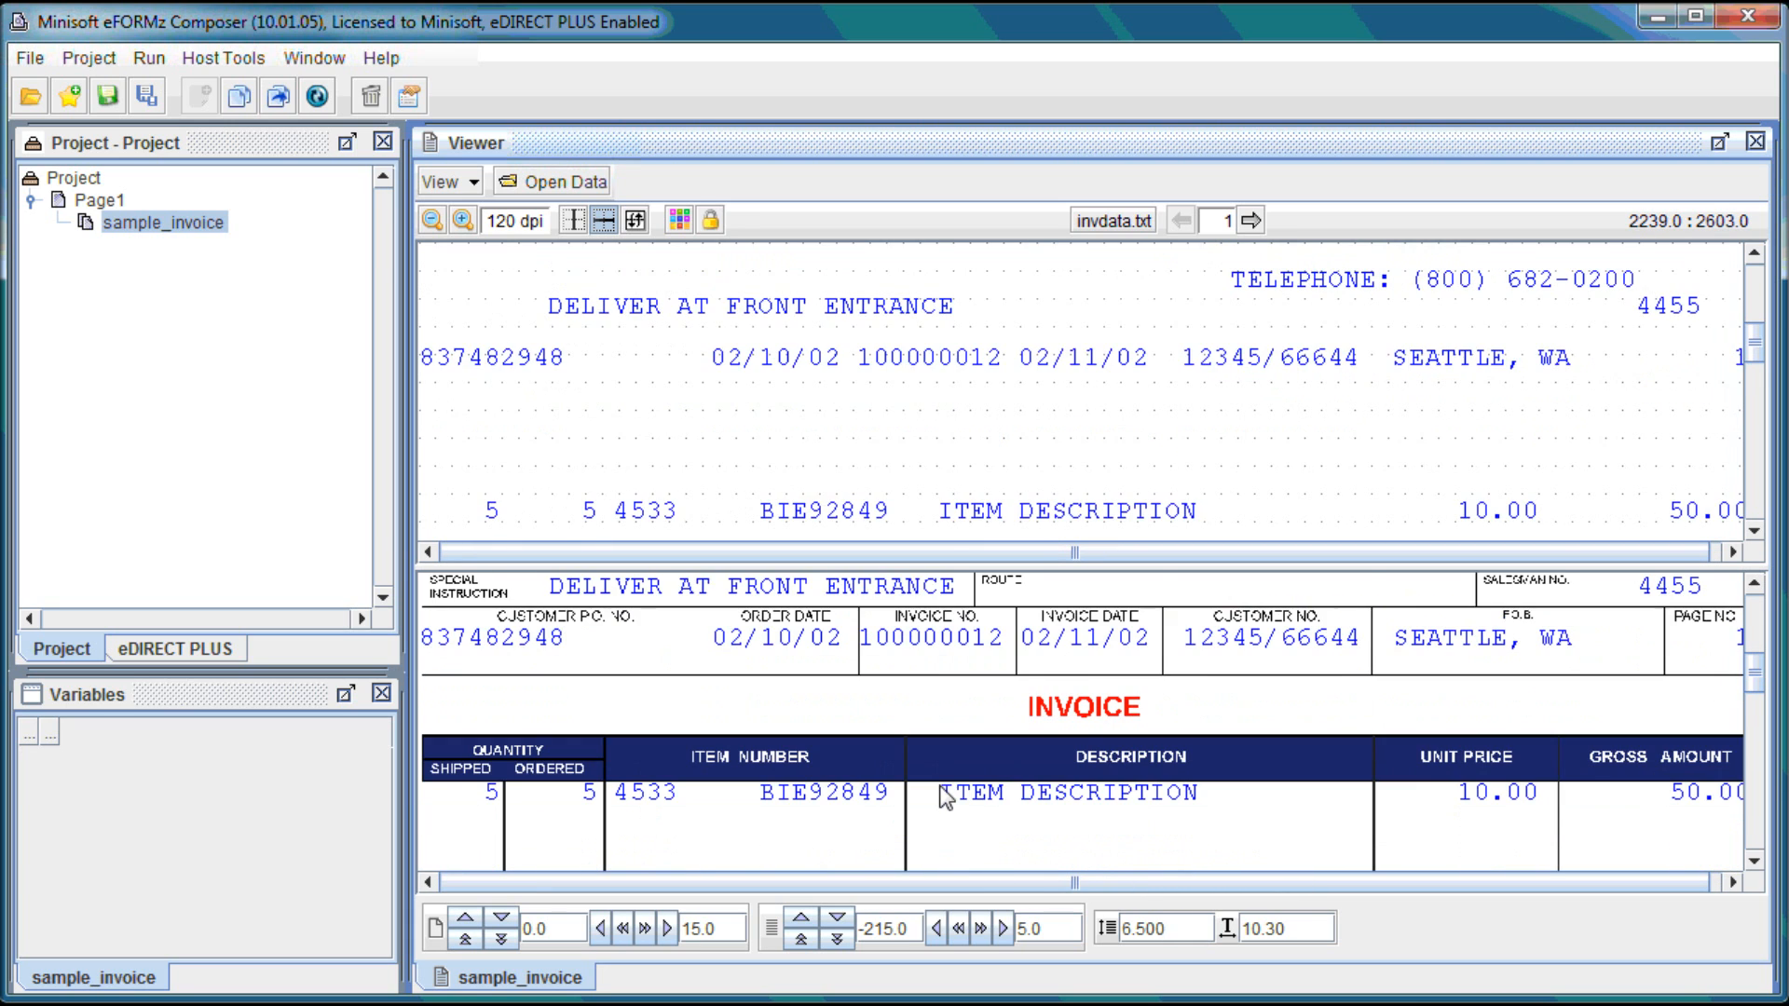
# Step: Examine how the data lines up with the form's boxes and columns from the item lines up to the ship-to header
pyautogui.scroll(-6, 946, 797)
pyautogui.scroll(12, 951, 790)
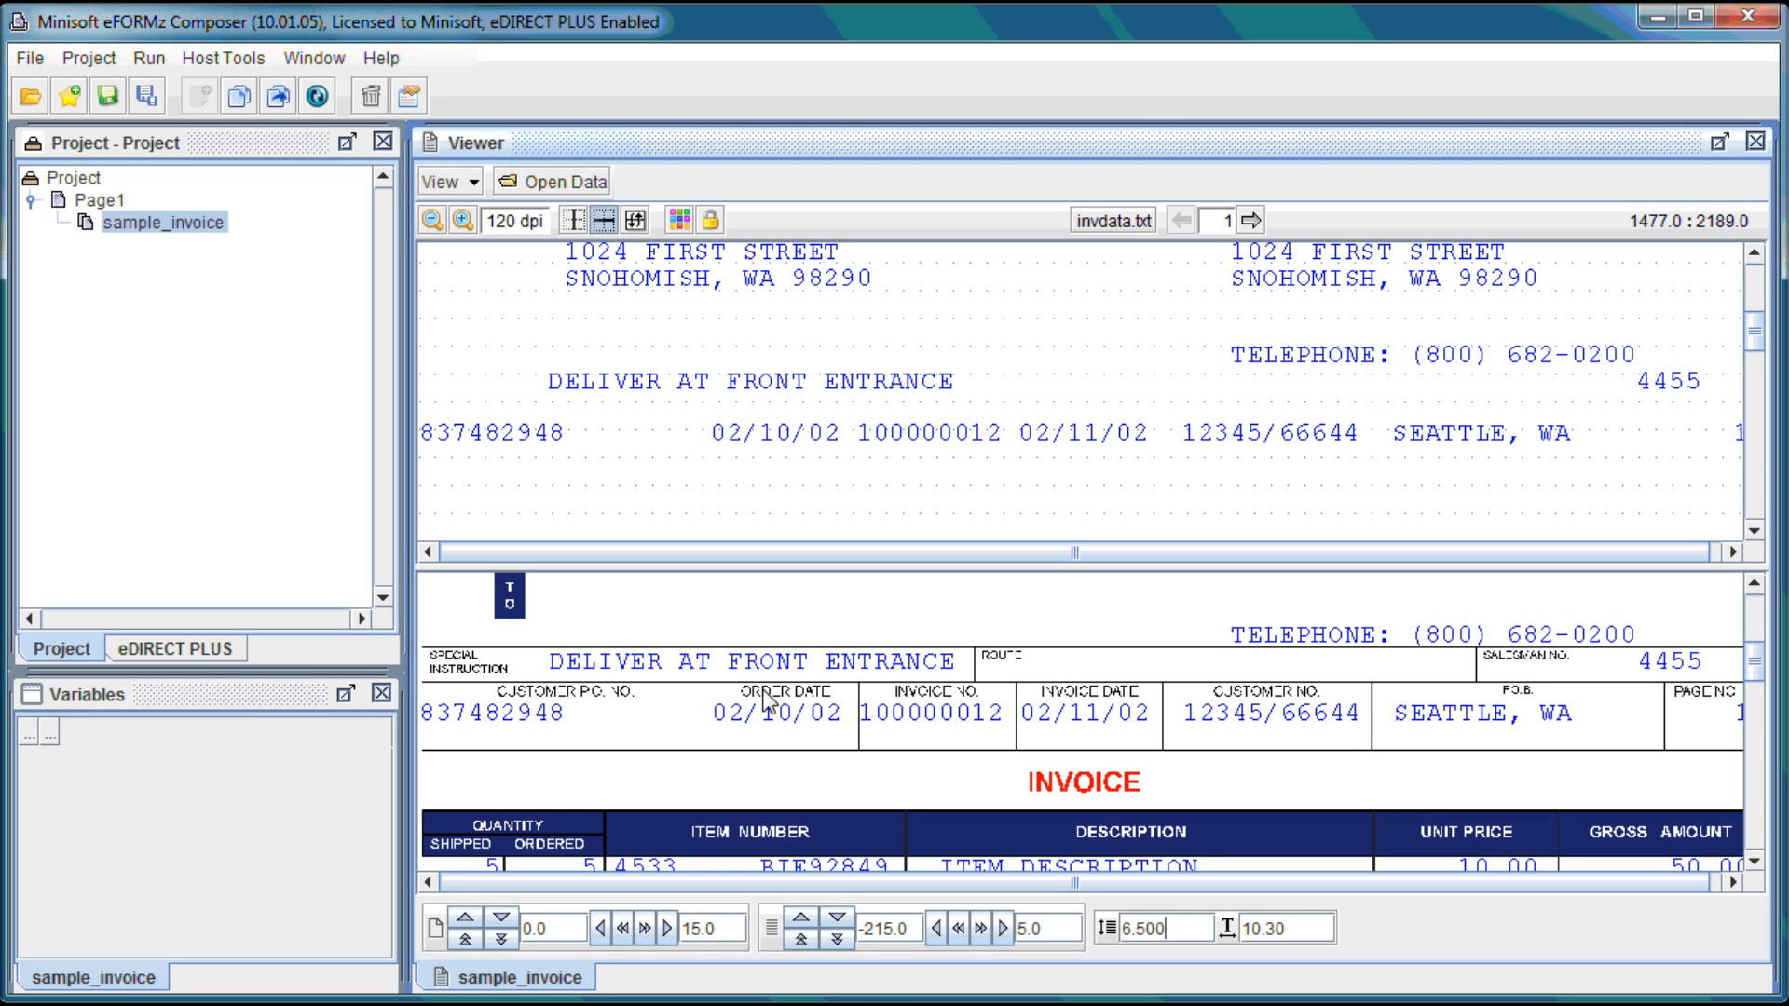
pyautogui.click(461, 224)
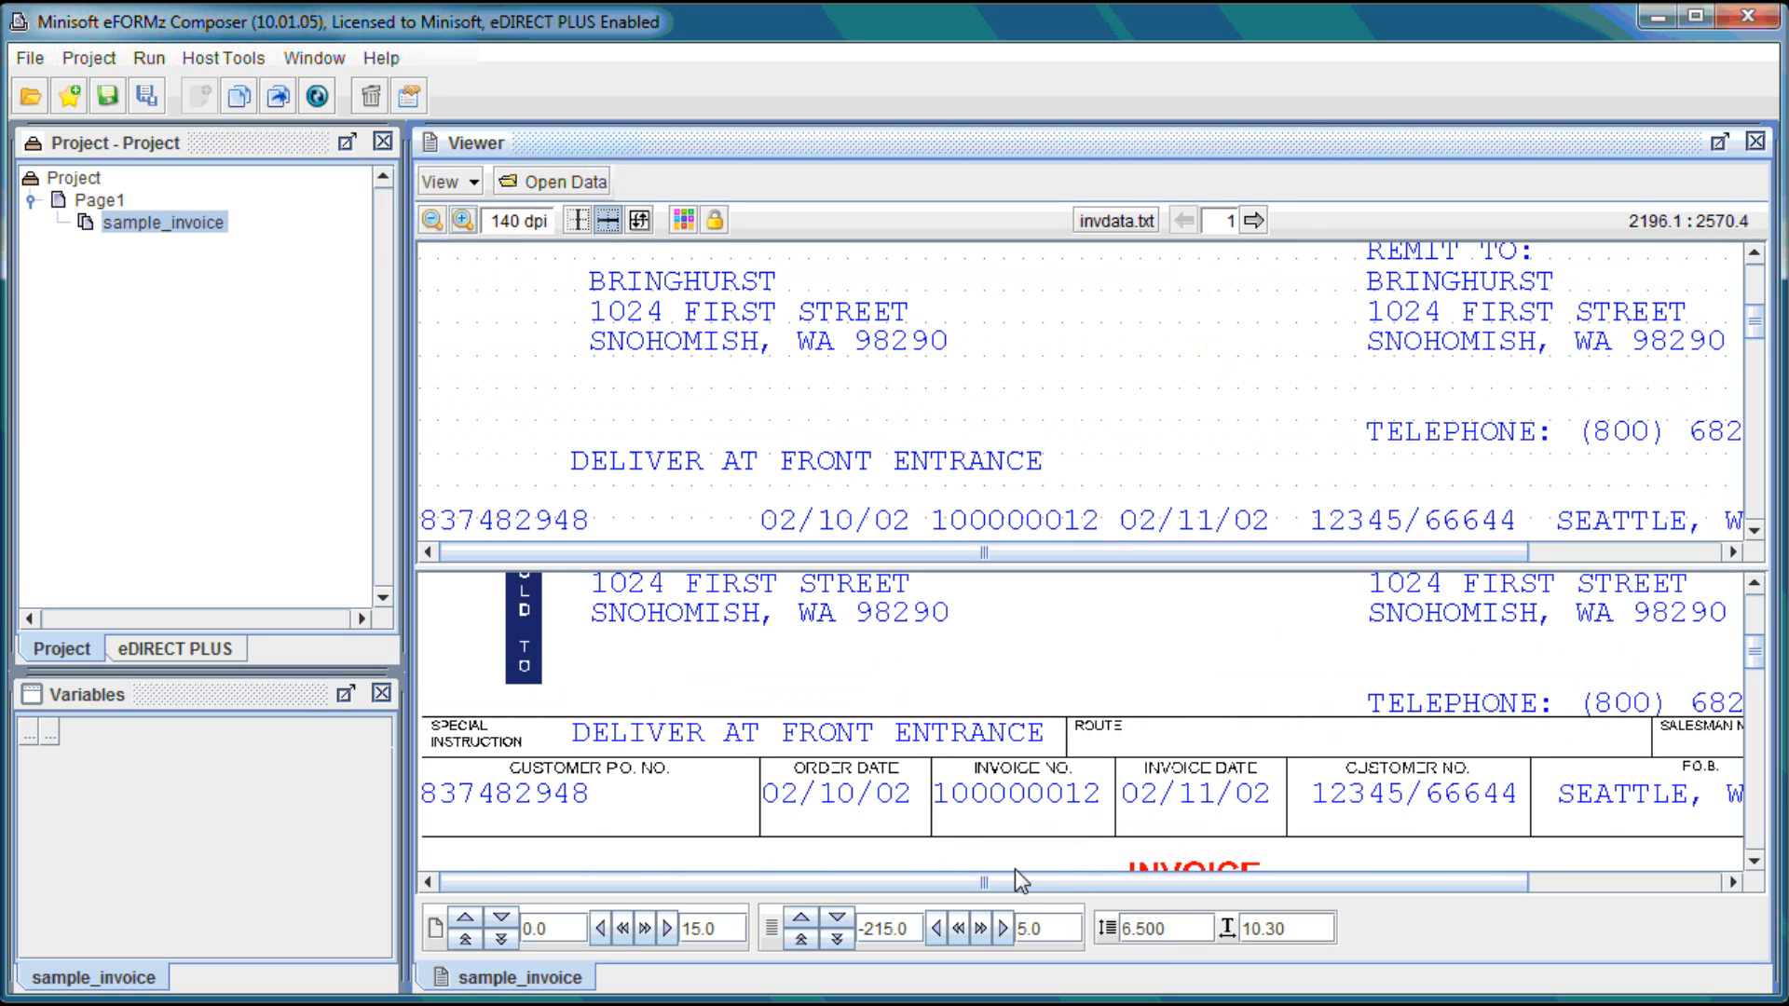
pyautogui.moveTo(1016, 877); pyautogui.dragTo(1356, 869)
pyautogui.scroll(3, 1305, 782)
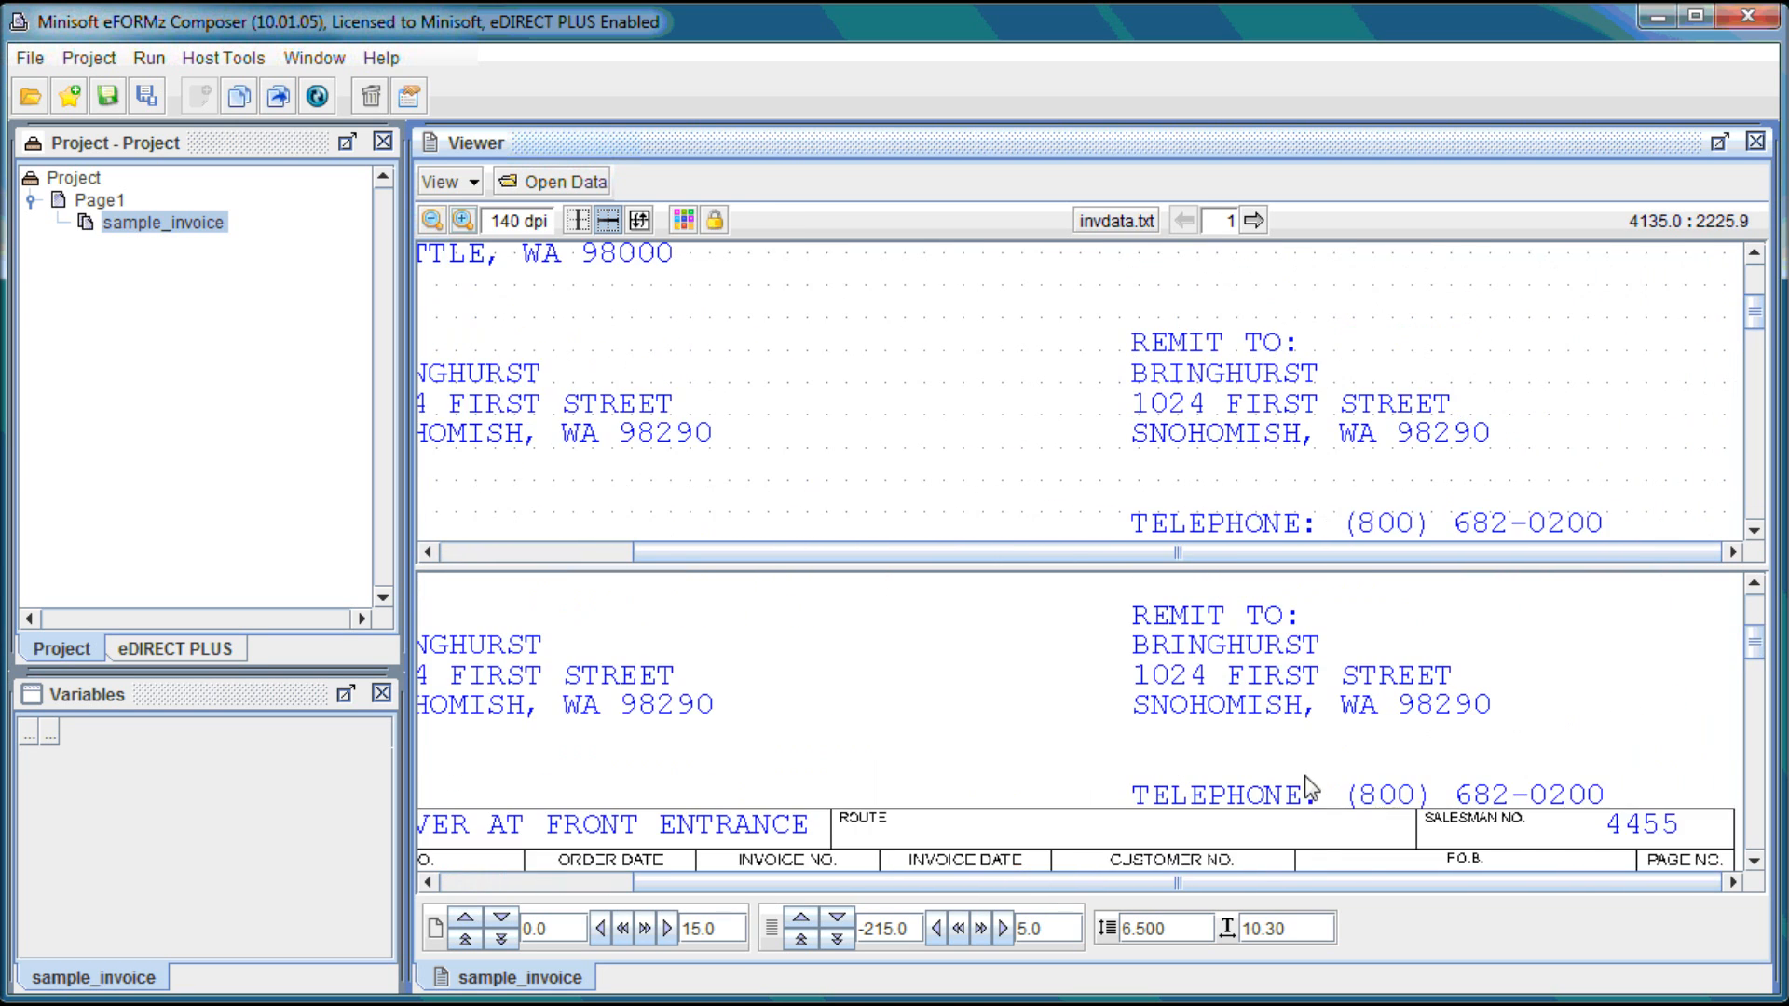
pyautogui.moveTo(1273, 882); pyautogui.dragTo(1079, 878)
pyautogui.scroll(3, 1088, 797)
pyautogui.scroll(-4, 1101, 798)
pyautogui.scroll(-9, 1107, 794)
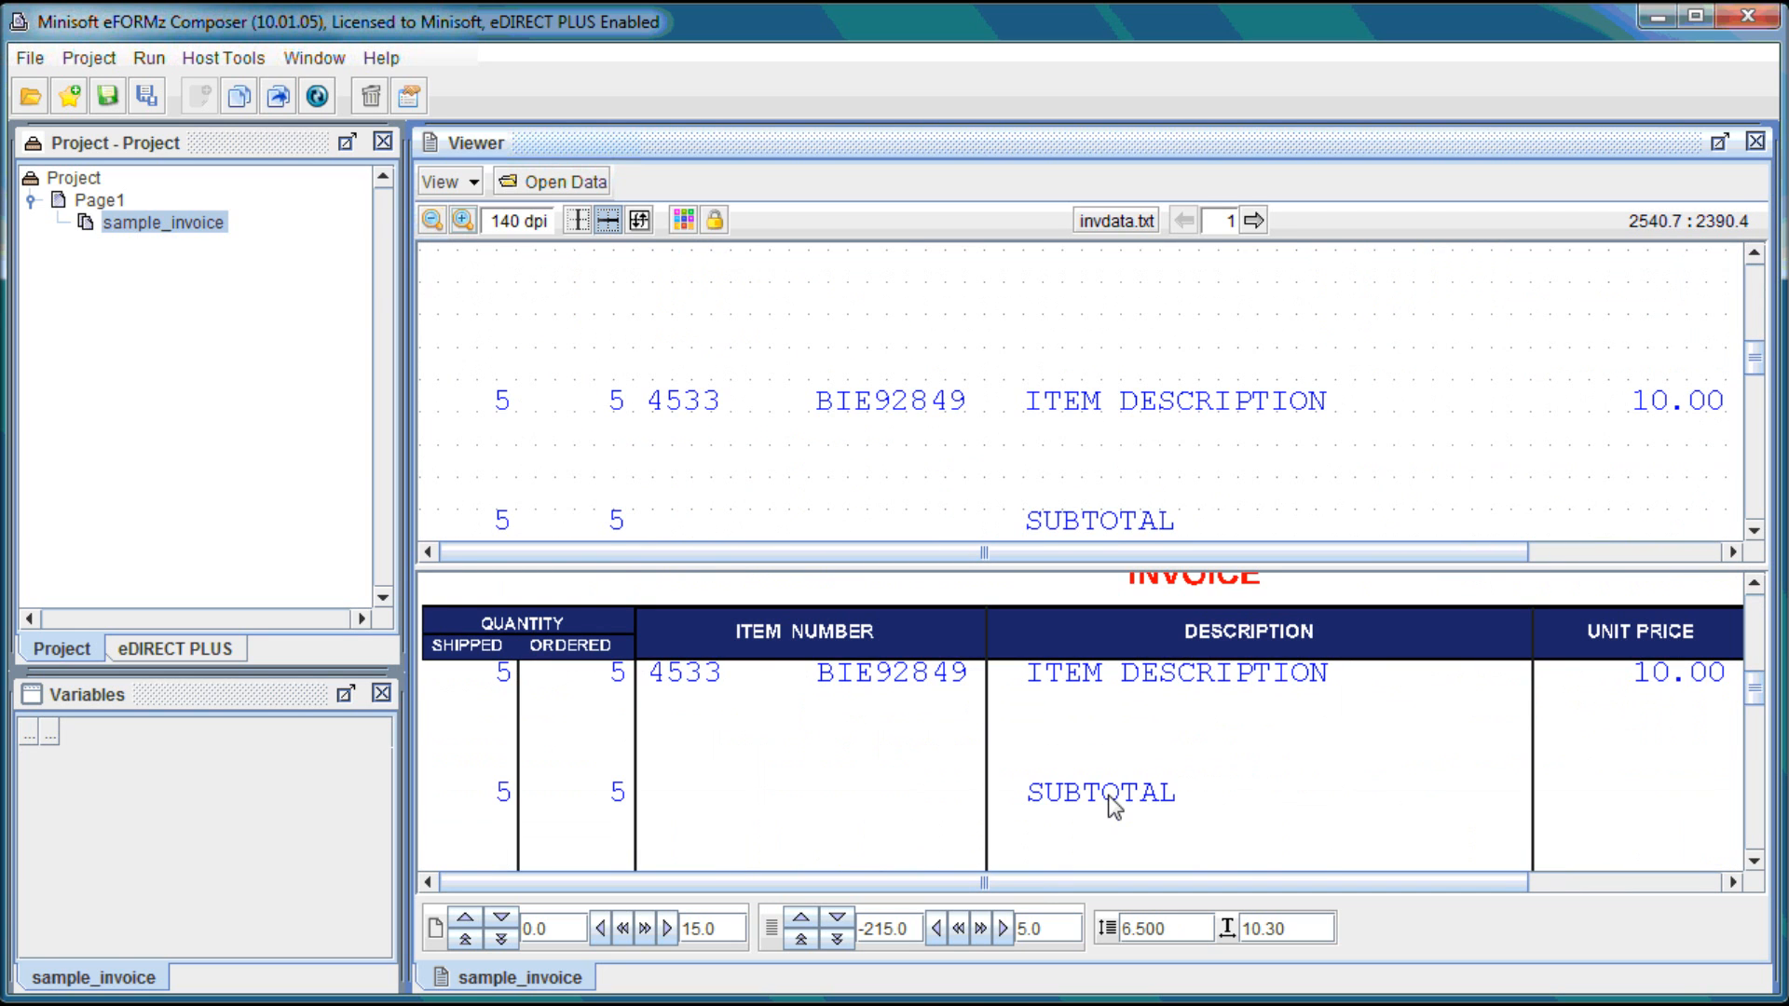
pyautogui.moveTo(1012, 883); pyautogui.dragTo(1687, 720)
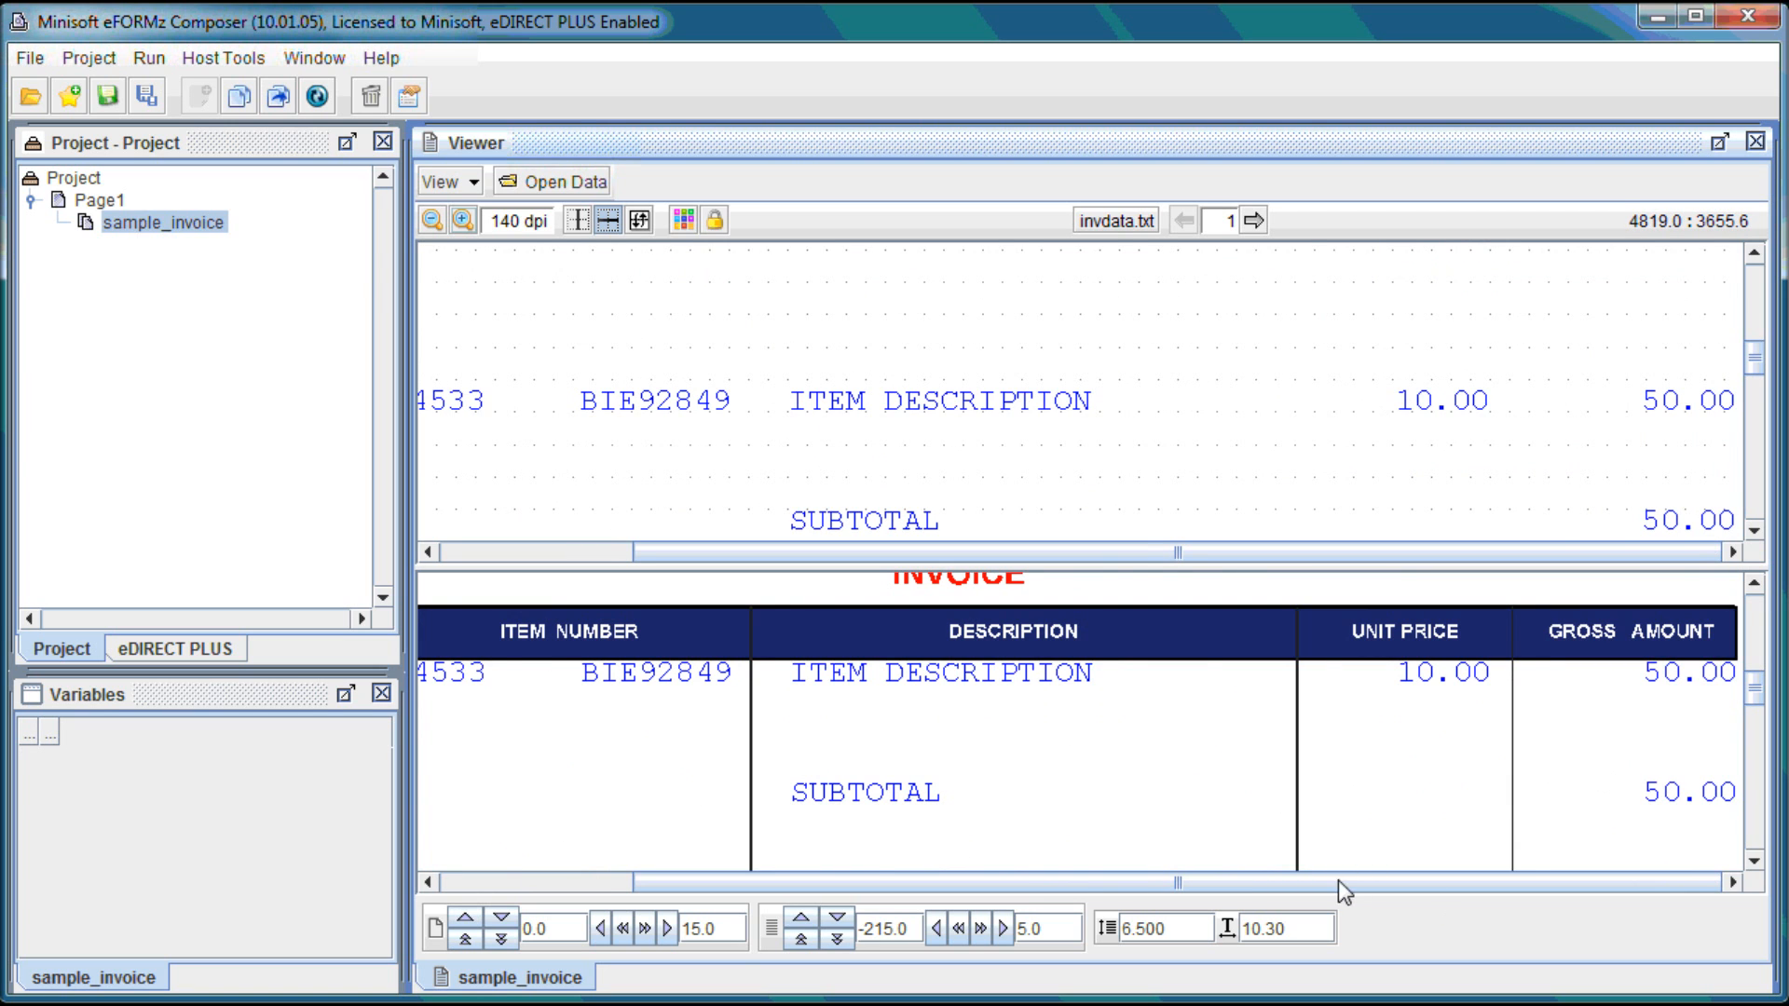
pyautogui.moveTo(1338, 880); pyautogui.dragTo(1105, 876)
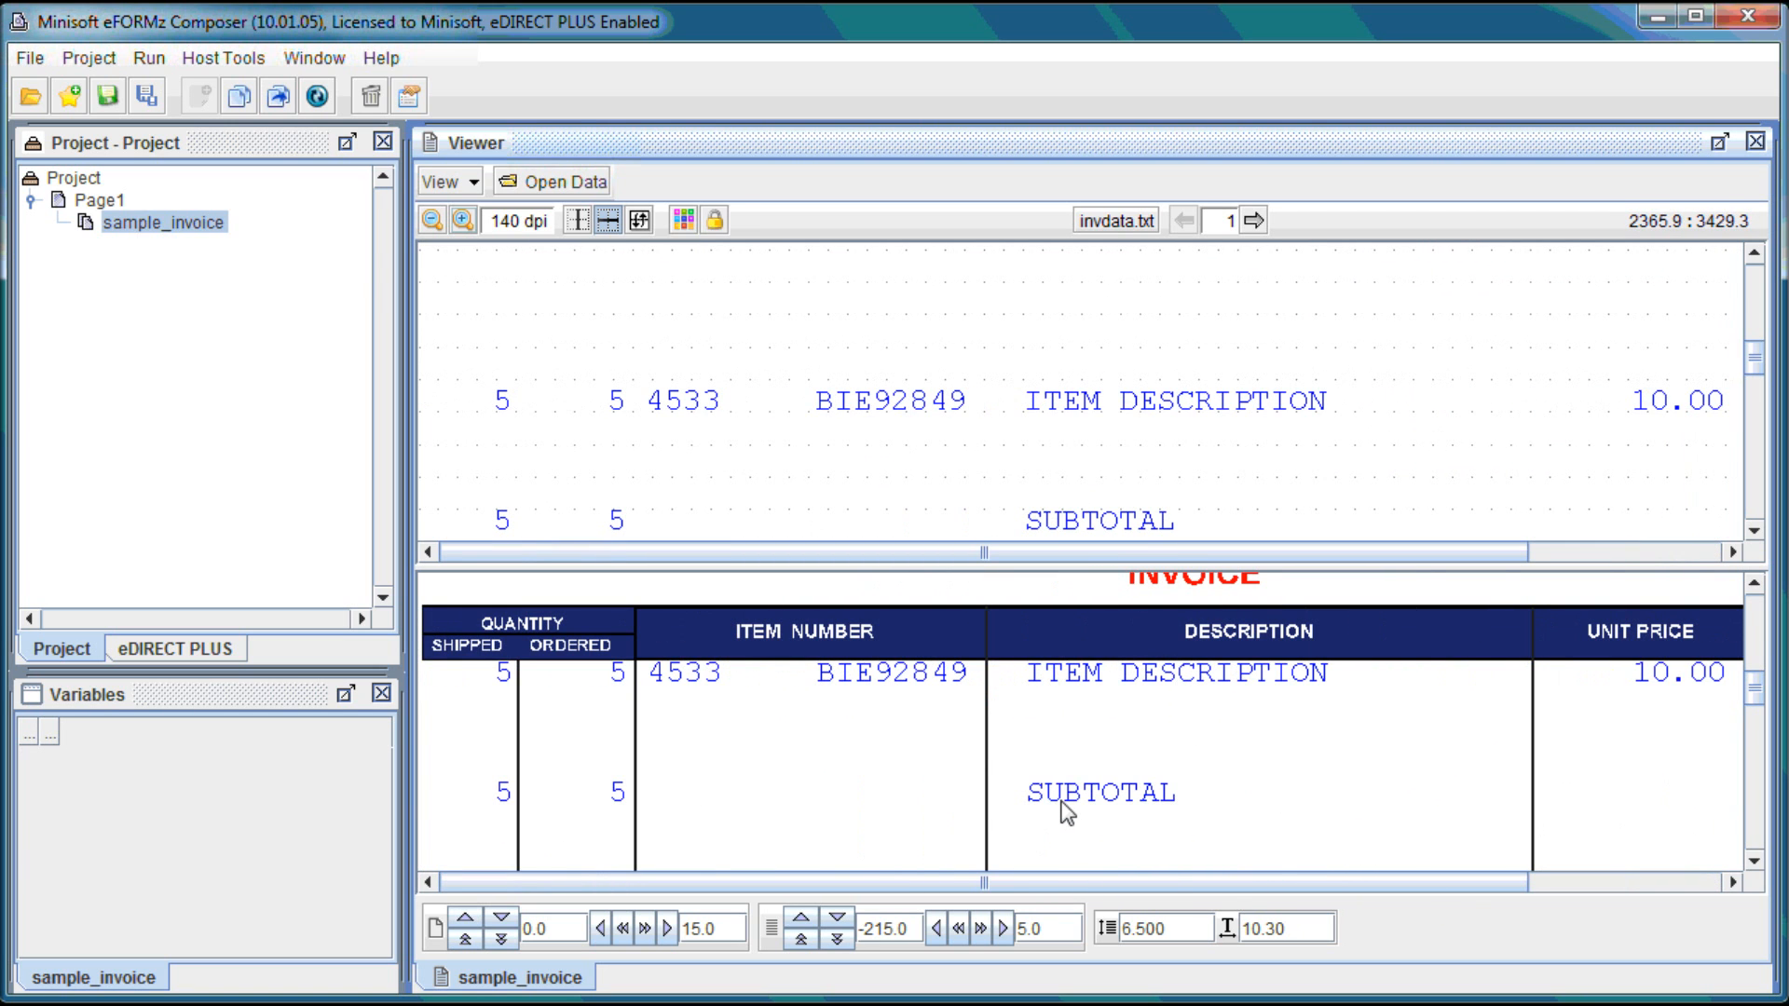
pyautogui.scroll(3, 1067, 804)
pyautogui.scroll(3, 1074, 812)
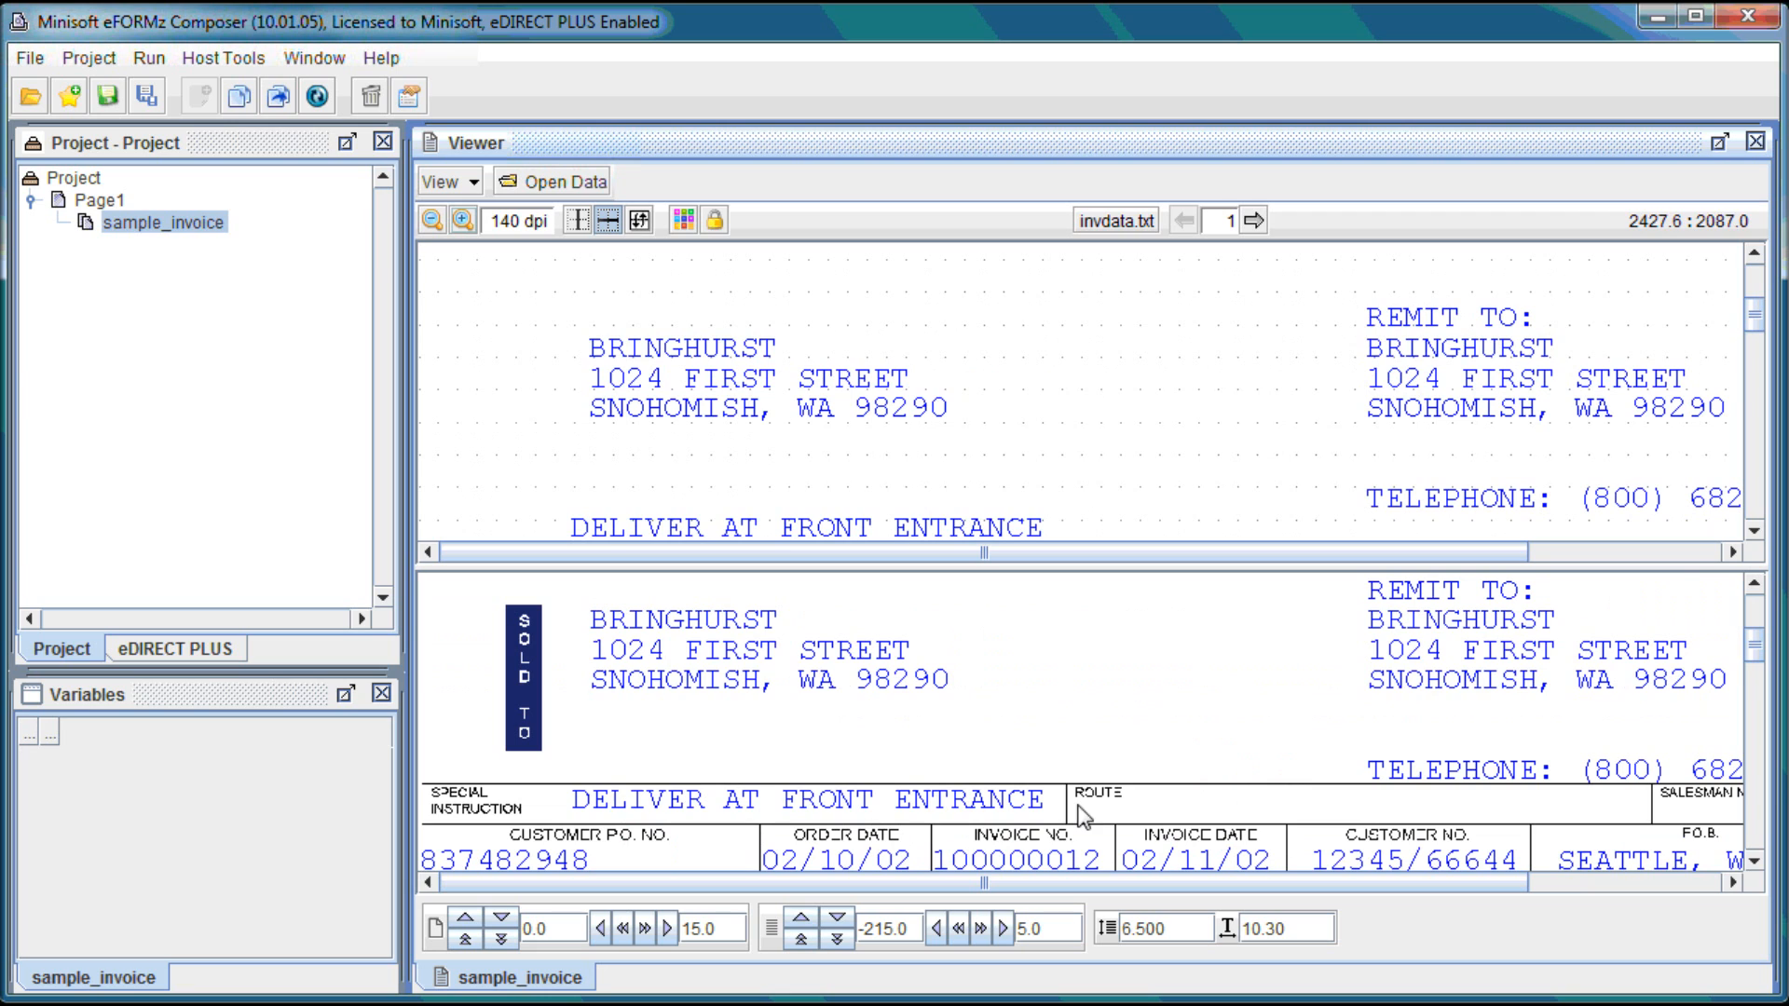
pyautogui.scroll(2, 1141, 823)
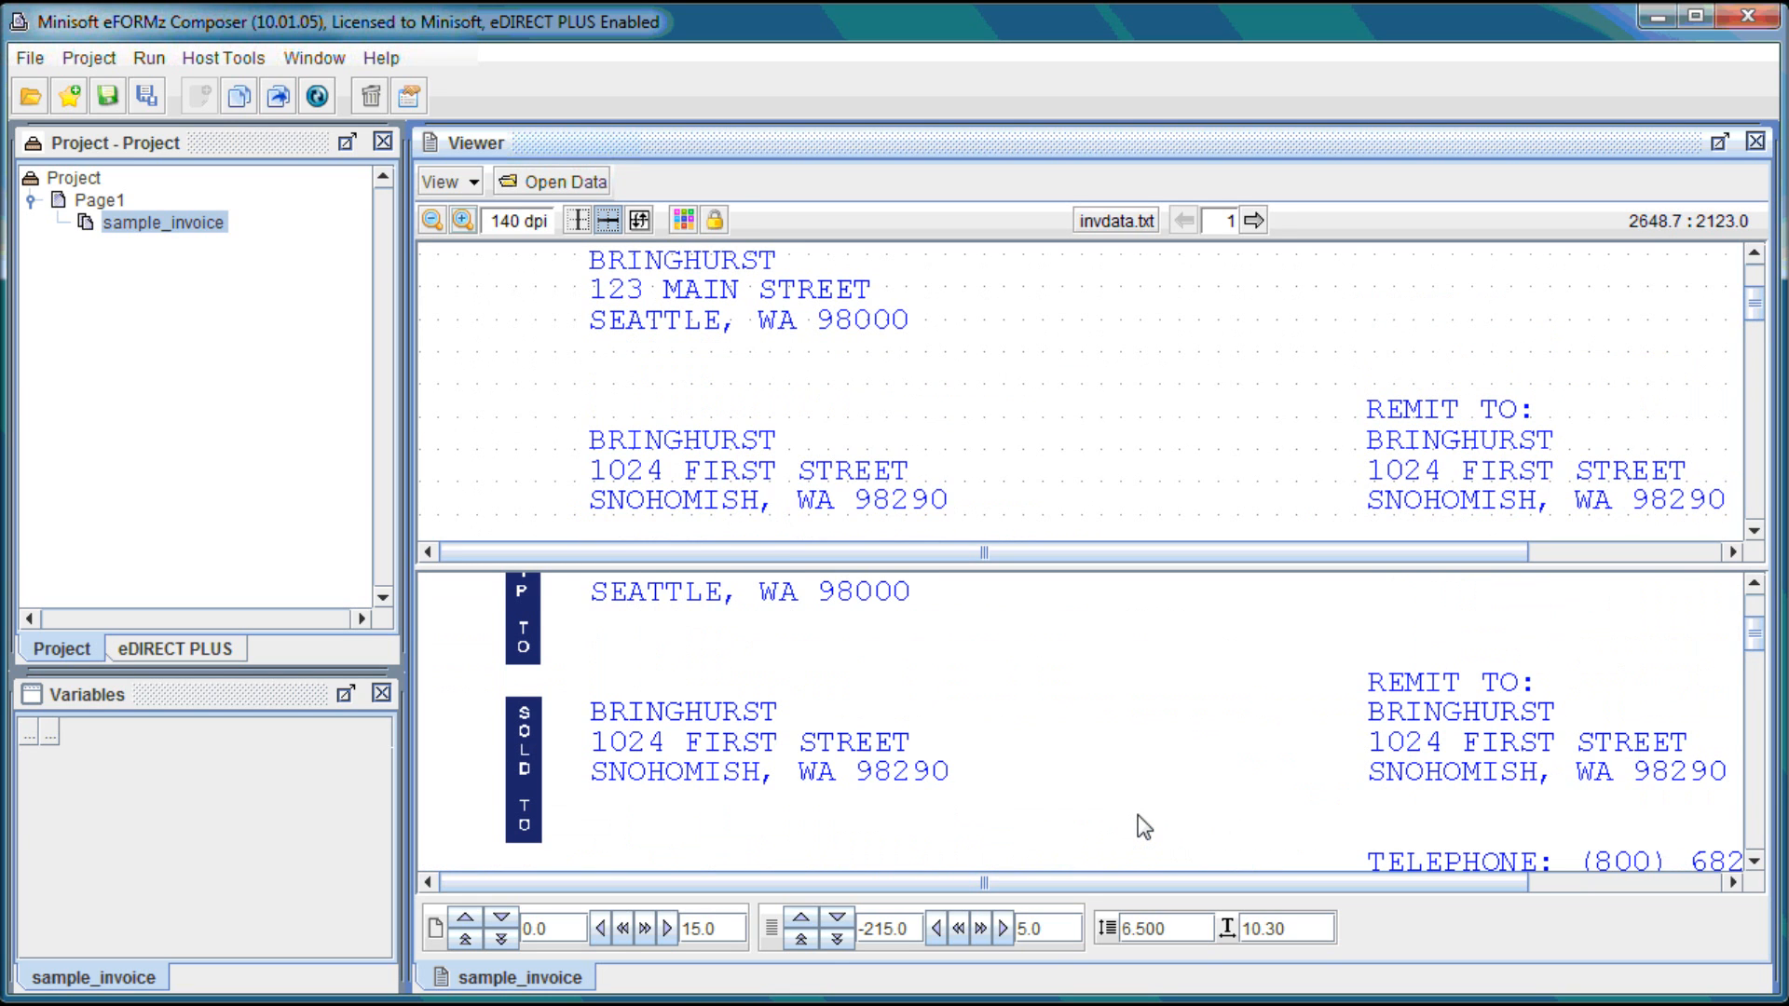
pyautogui.scroll(4, 1138, 815)
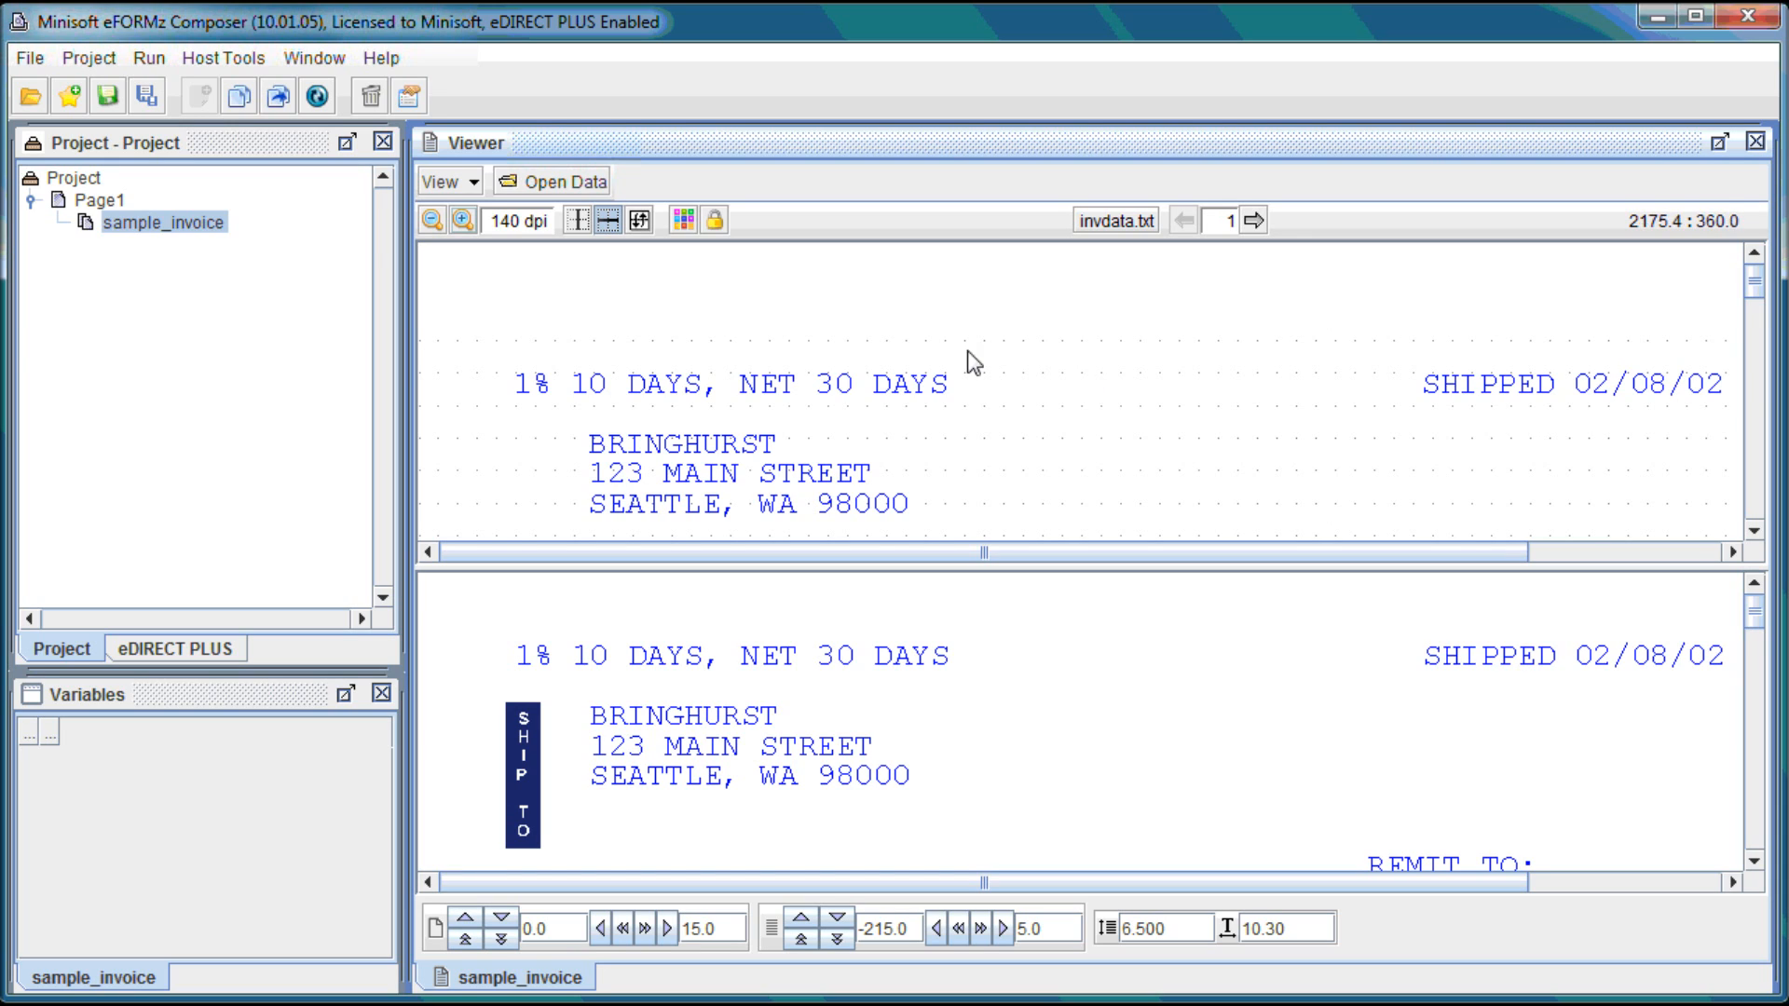
# Step: Define a 17-character variable around the SHIPPED date in the data, keeping the default name and settings
pyautogui.moveTo(1032, 551); pyautogui.dragTo(1439, 507)
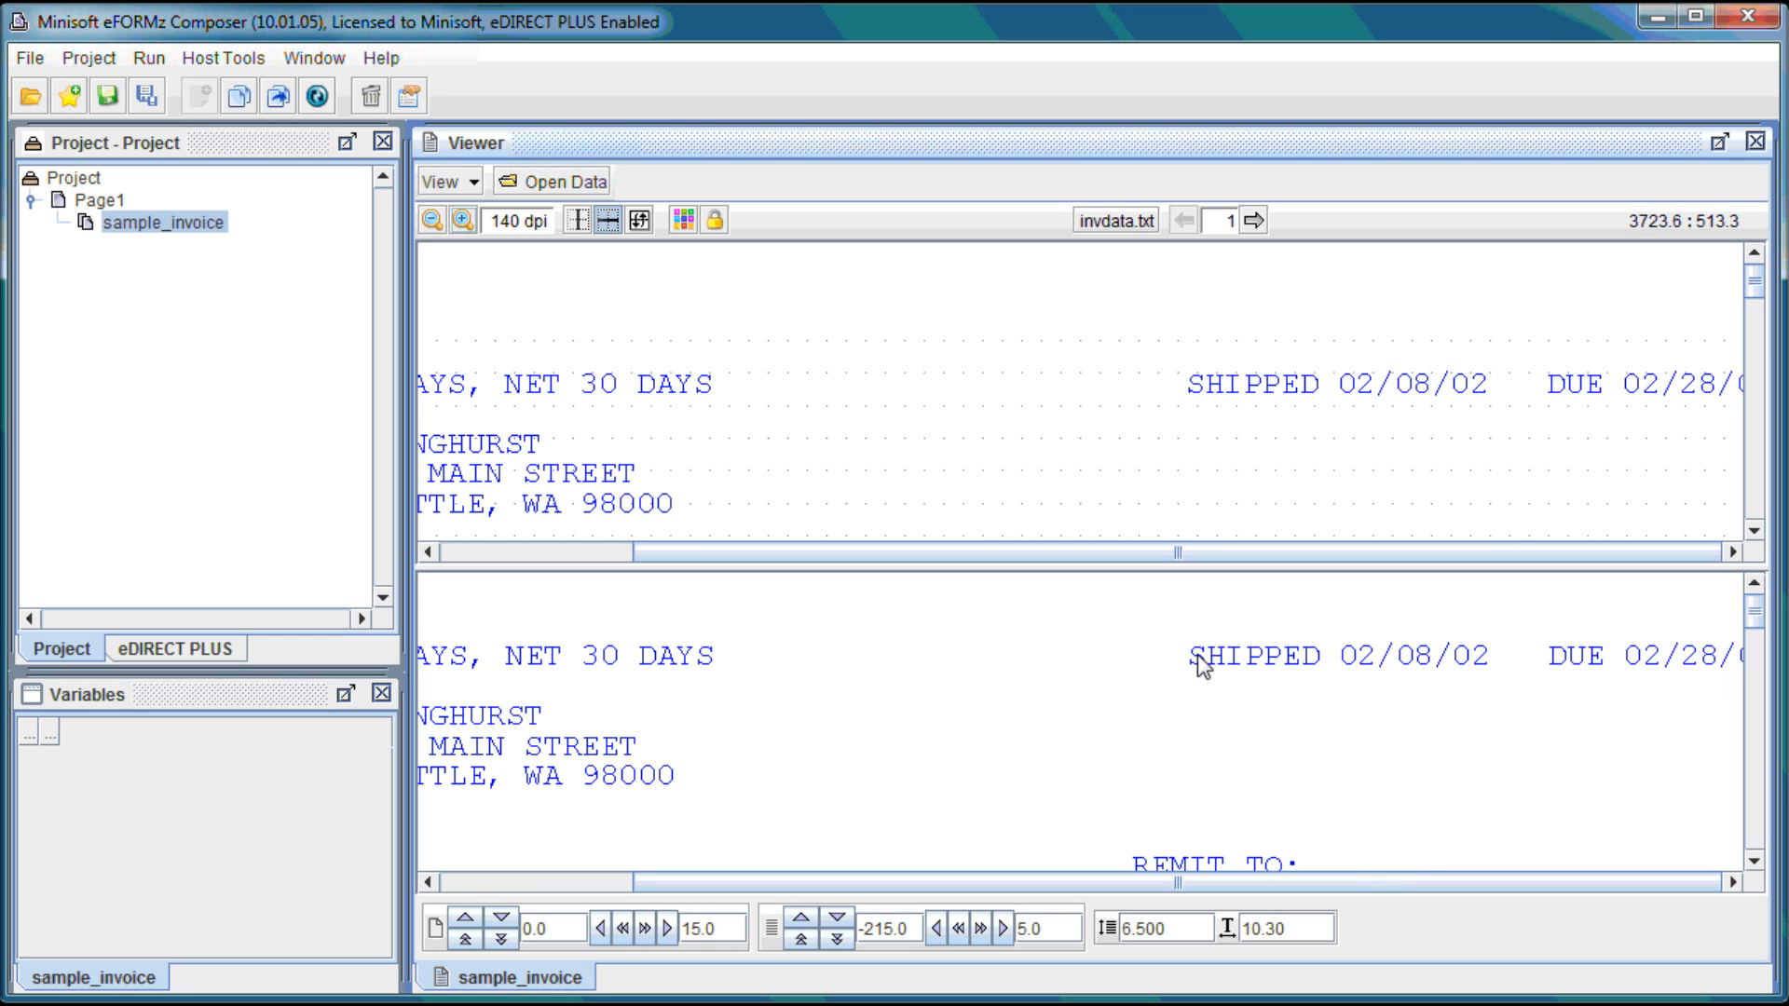
pyautogui.moveTo(1178, 373); pyautogui.dragTo(1488, 389)
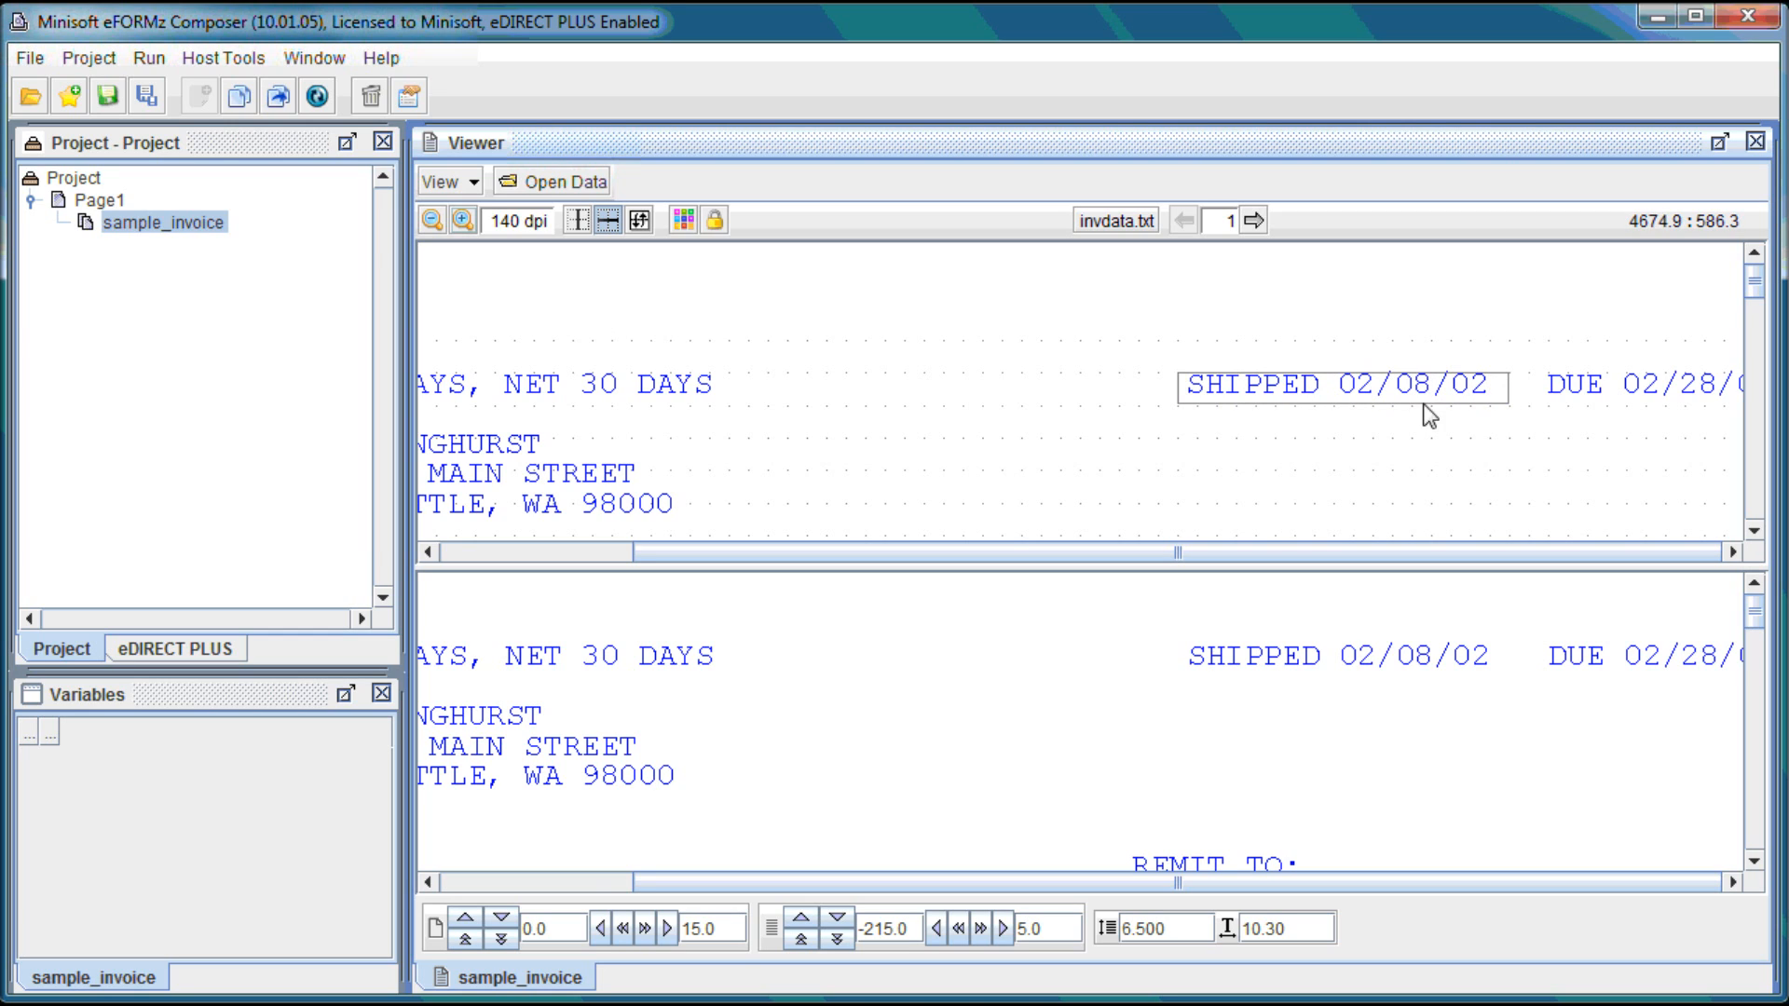
pyautogui.rightClick(1243, 393)
pyautogui.click(1270, 408)
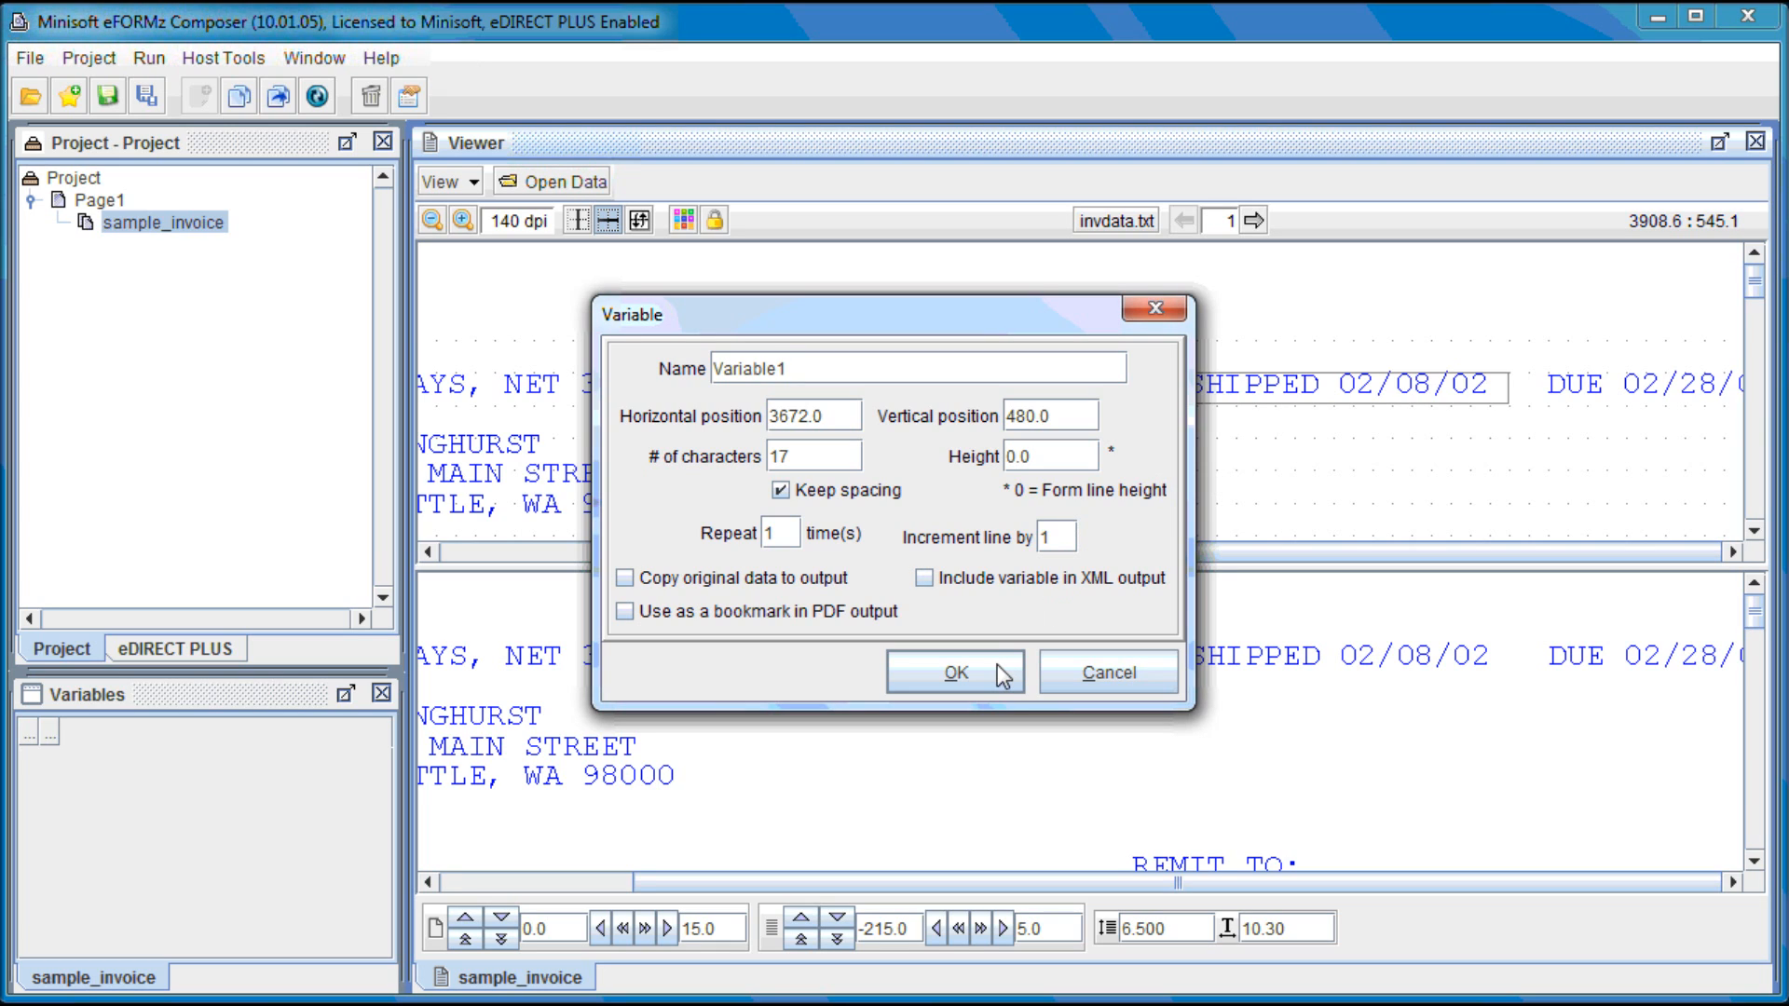
pyautogui.click(956, 672)
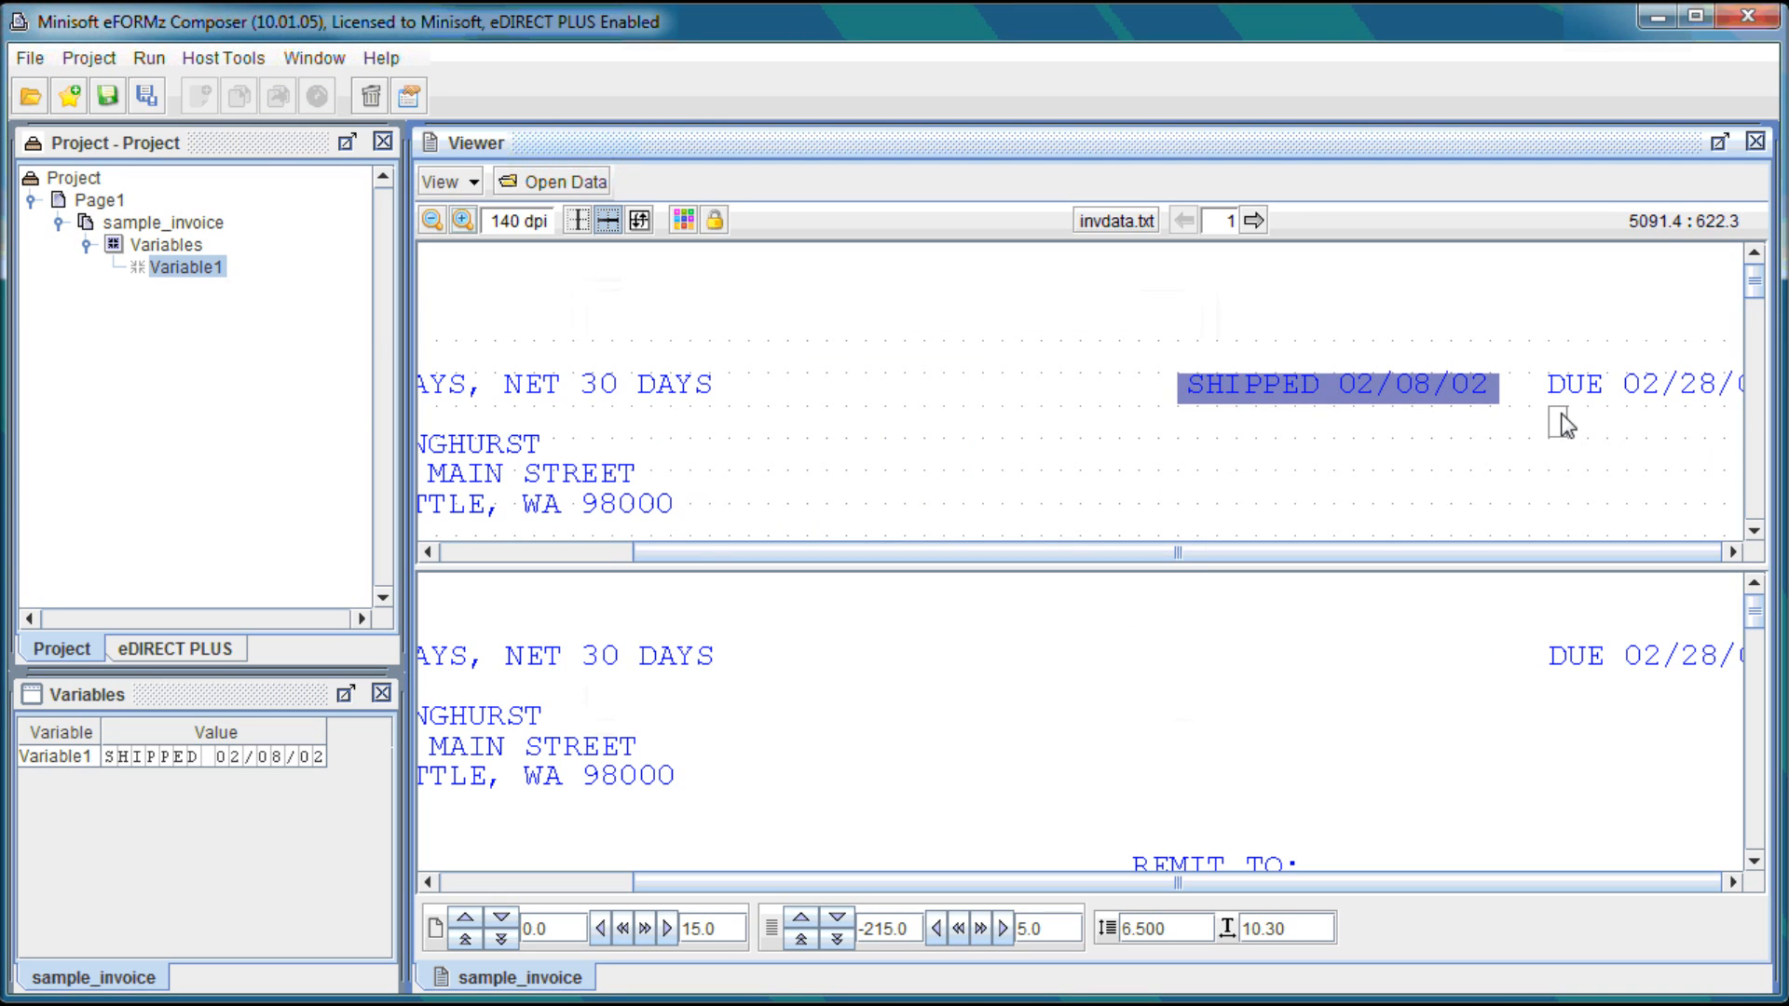
# Step: Review the SHIPPED variable's properties, including the option to copy original data to output, and leave them as they are
pyautogui.click(432, 221)
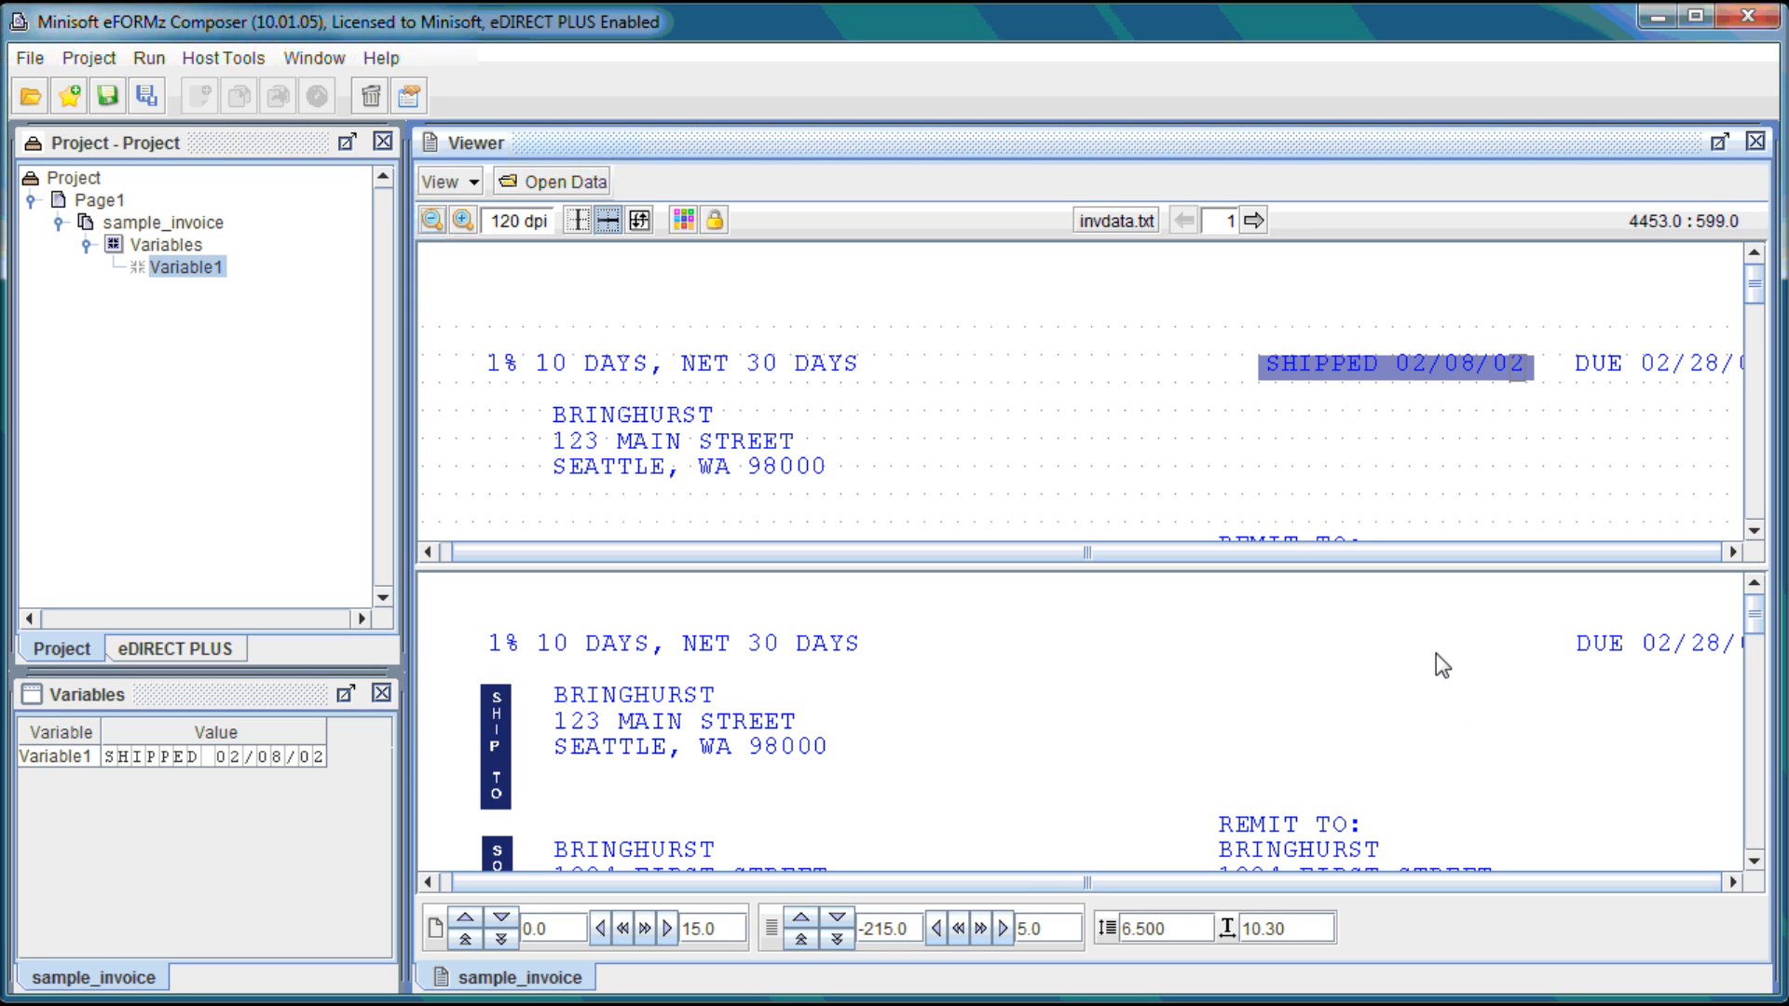
pyautogui.rightClick(224, 278)
pyautogui.click(237, 269)
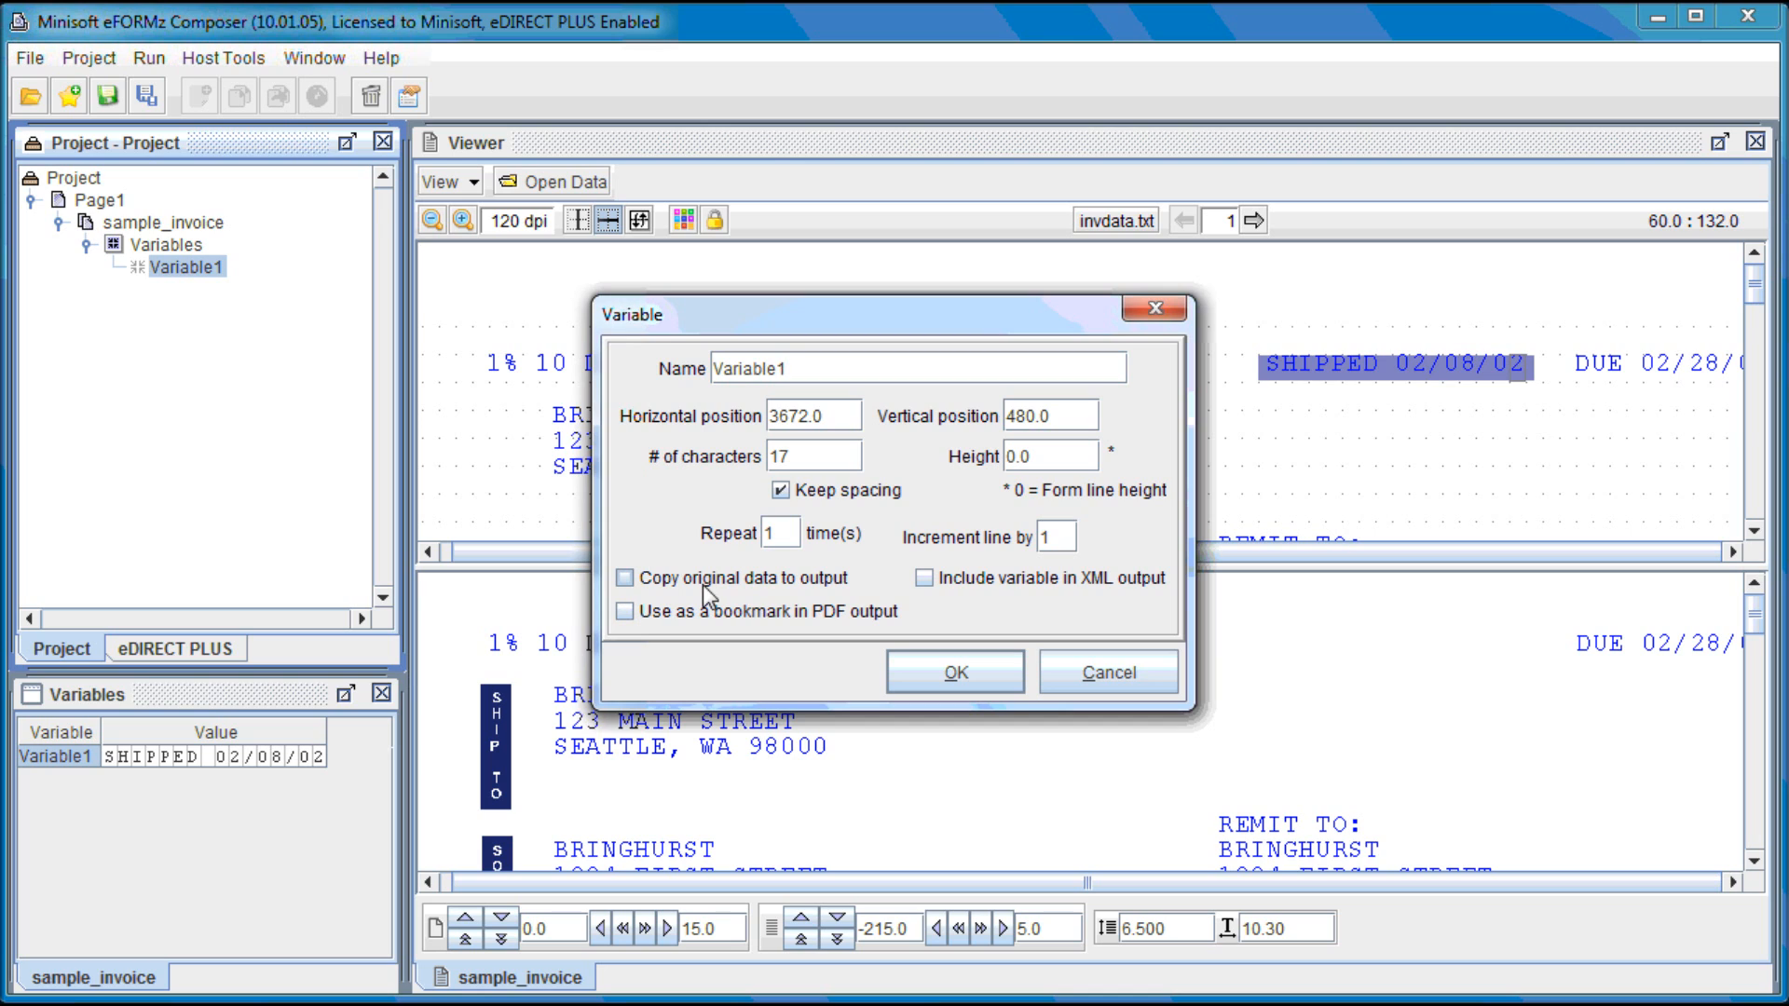
pyautogui.click(1110, 694)
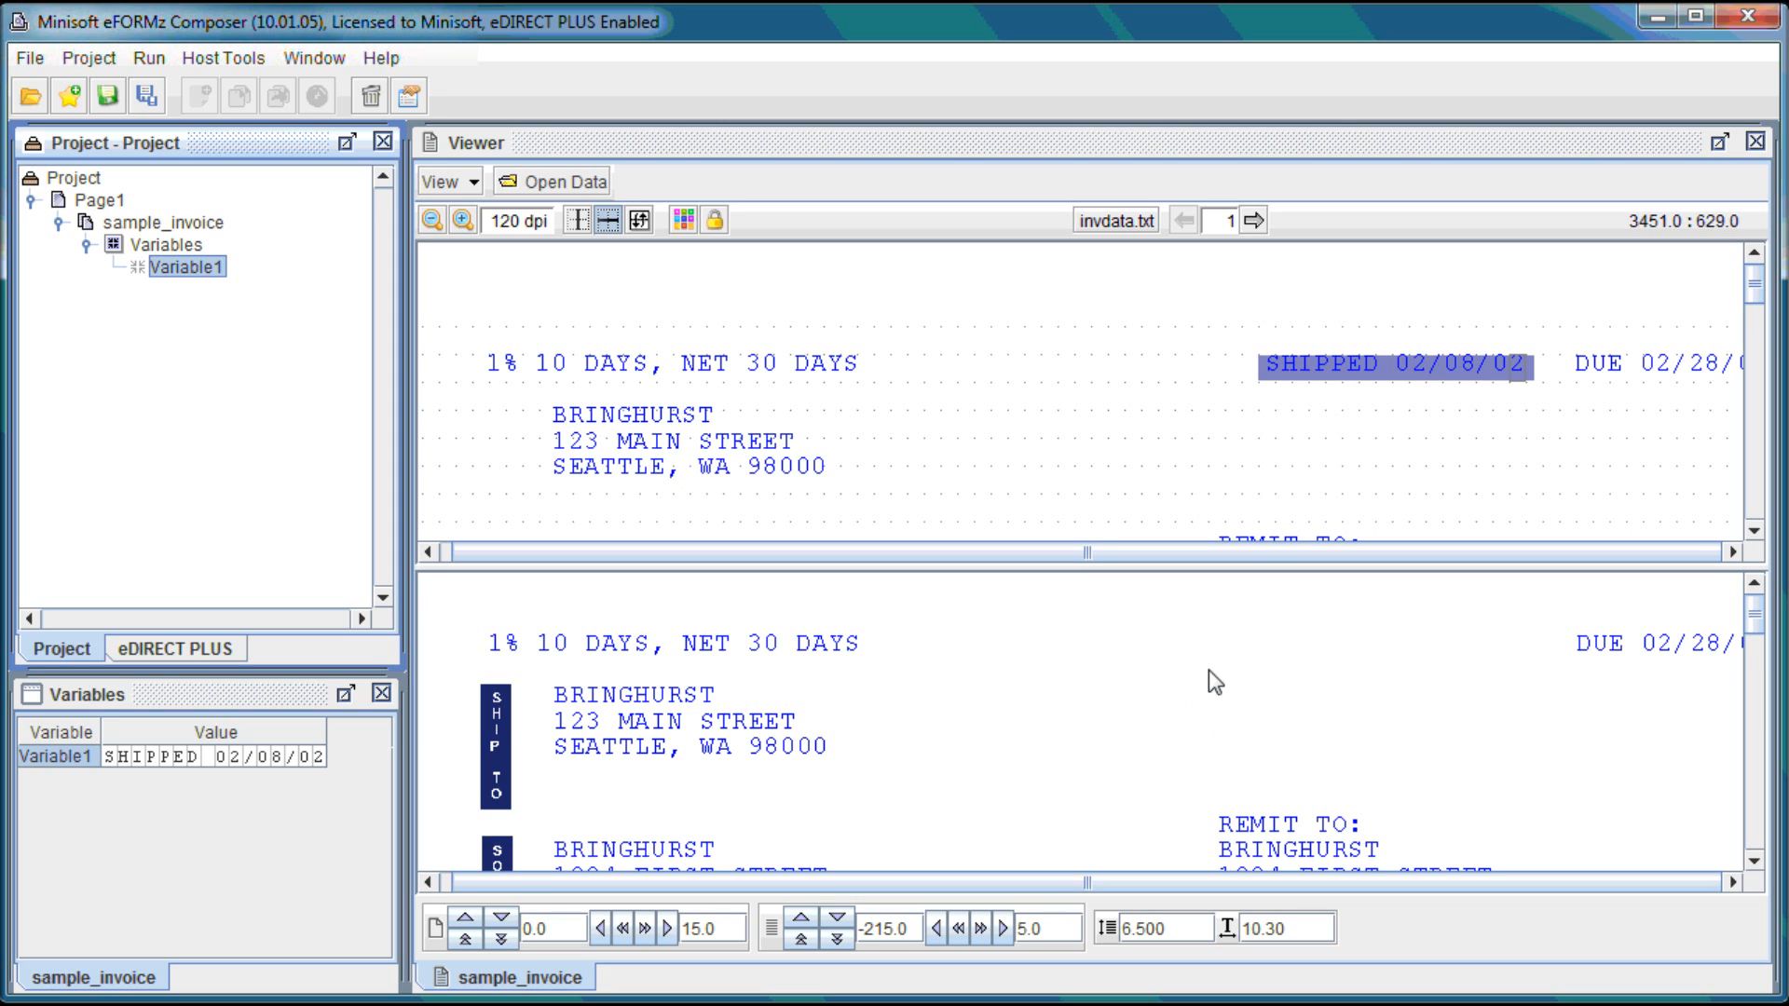
# Step: Add a Place Text rule using Variable1 at horizontal 3631.0, vertical 437.0 in the form's header area
pyautogui.rightClick(1250, 626)
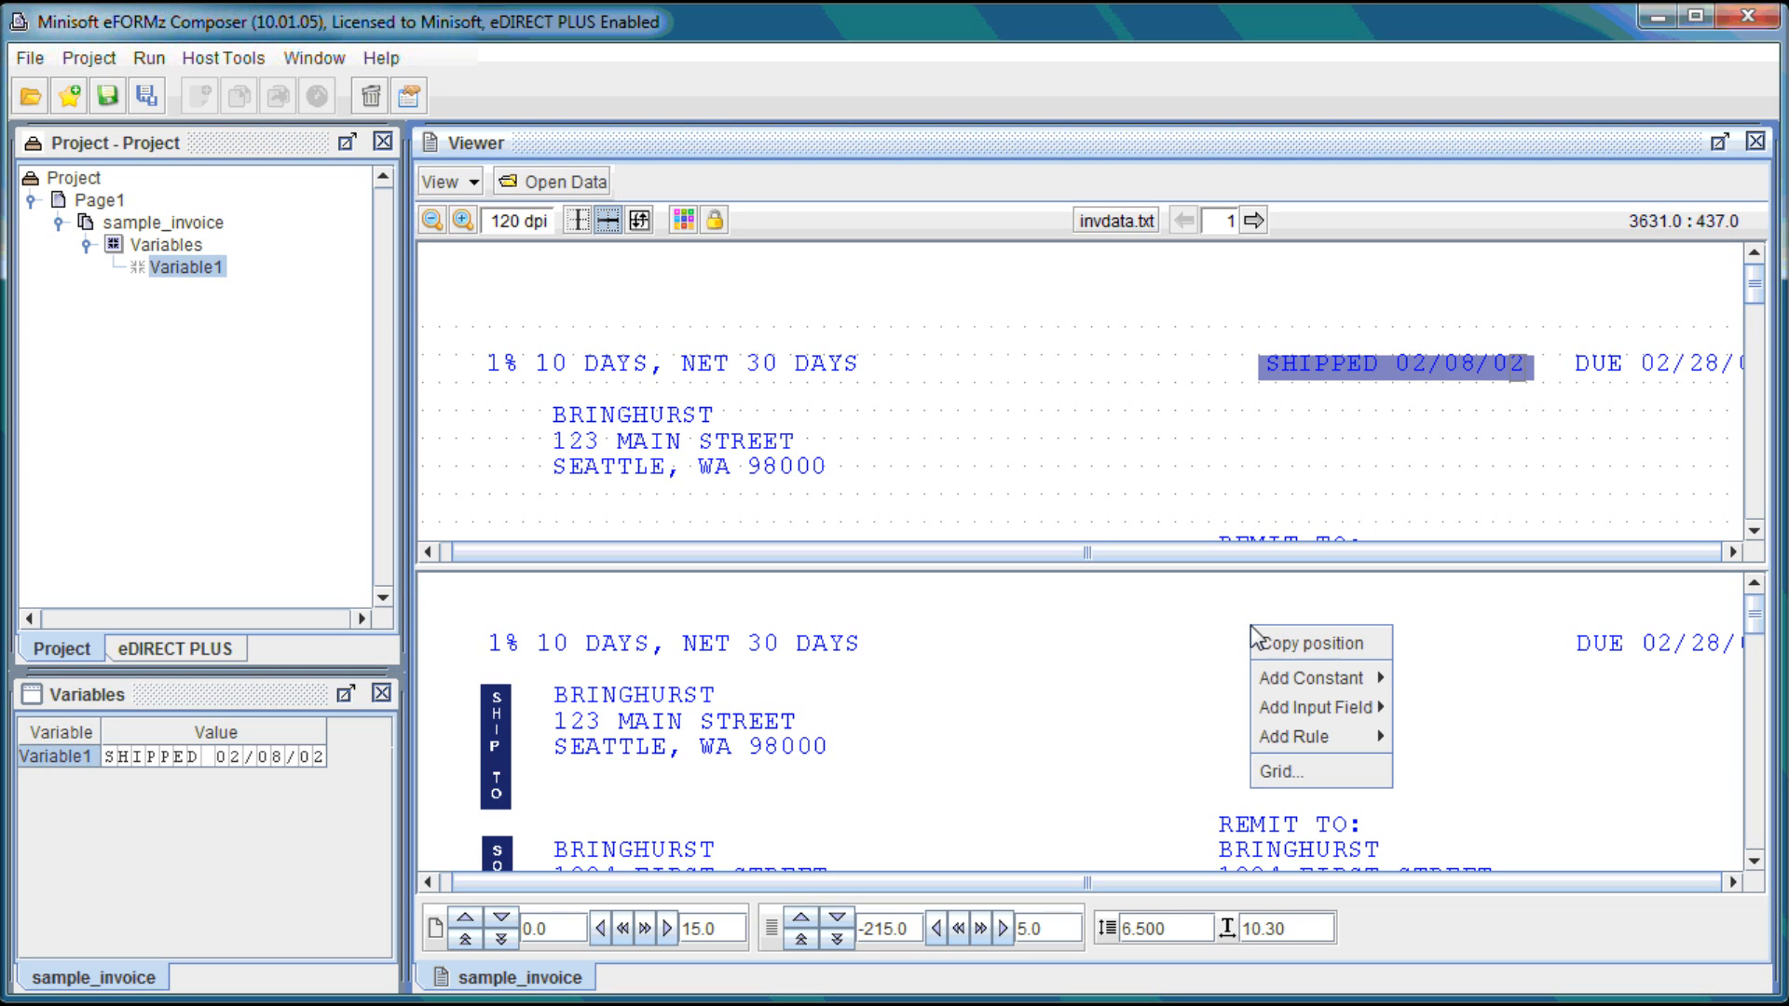
pyautogui.moveTo(1329, 729)
pyautogui.click(1473, 738)
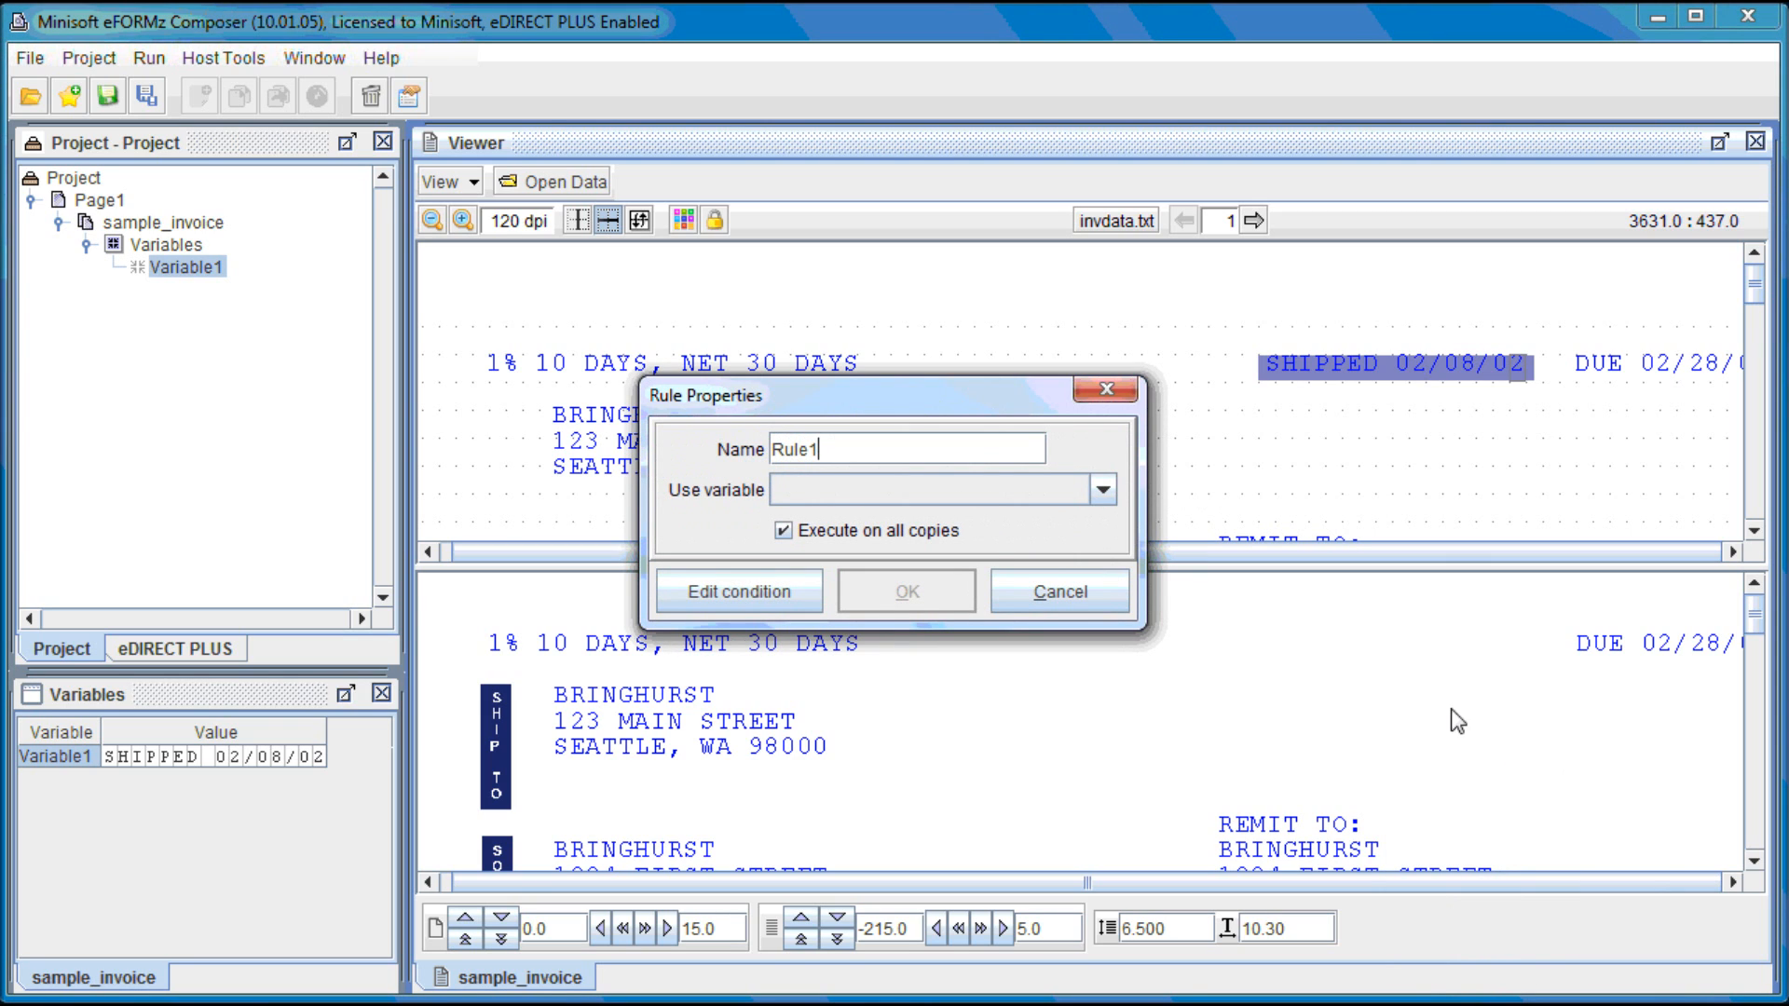
pyautogui.click(938, 494)
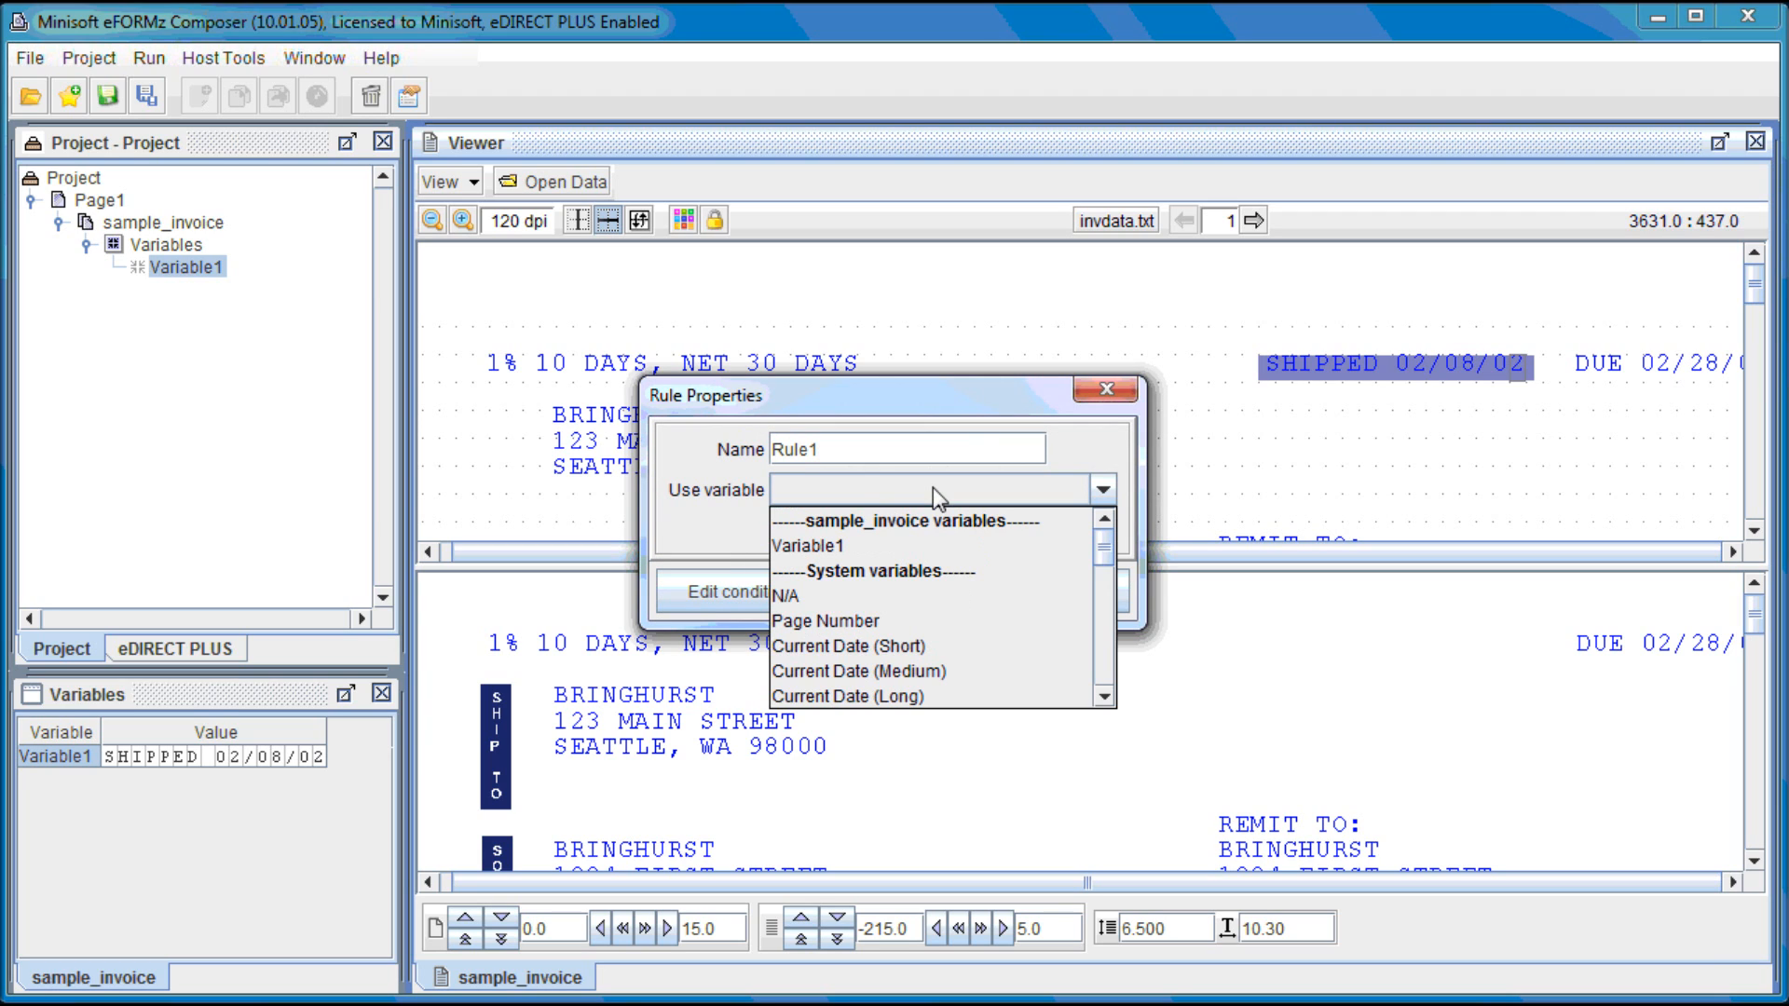
pyautogui.click(862, 546)
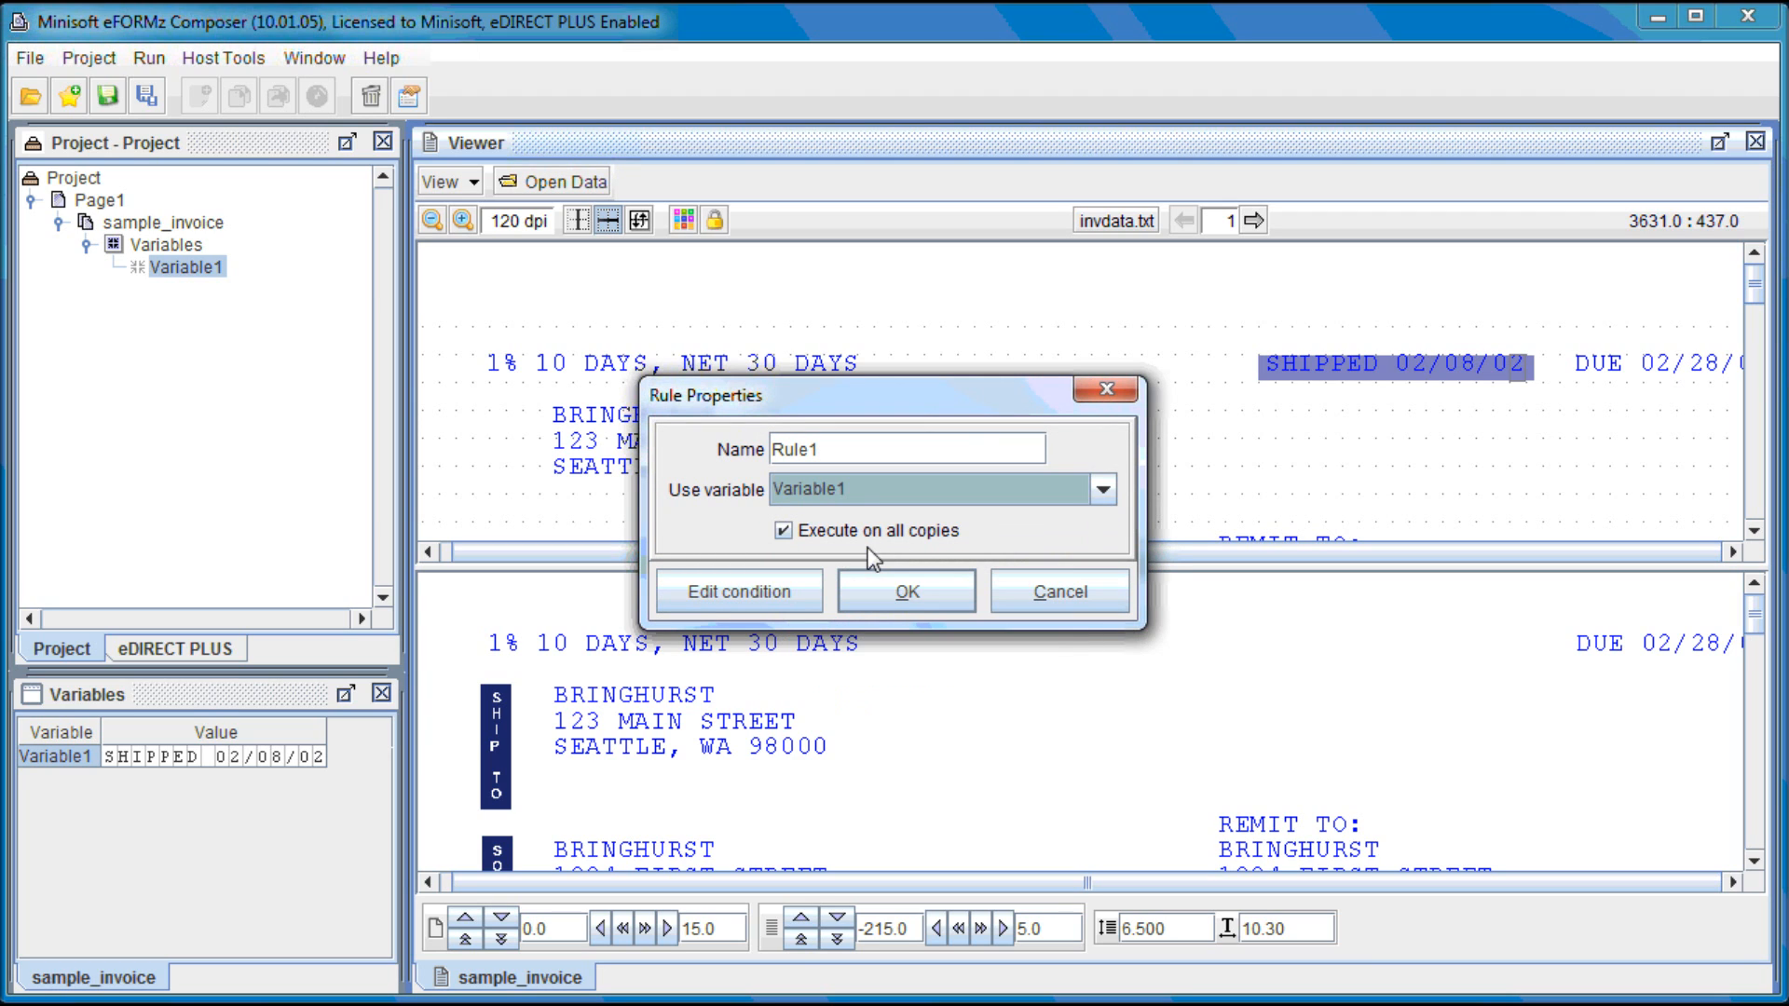
pyautogui.click(915, 588)
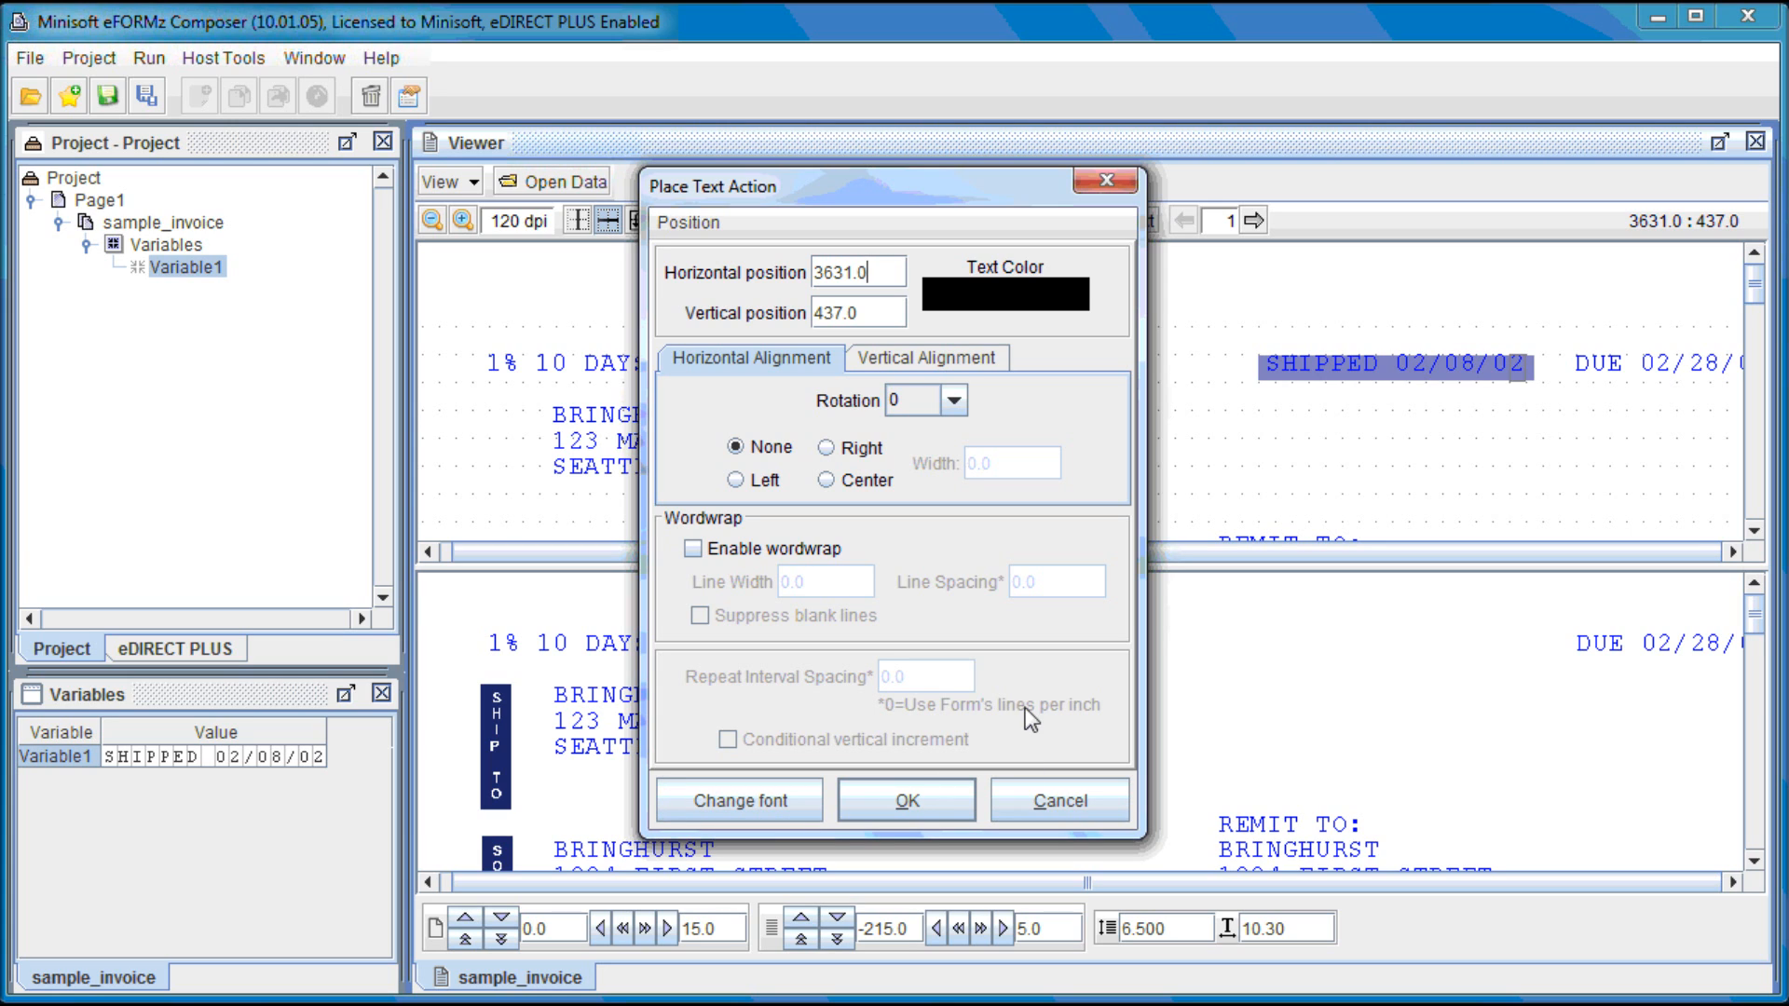
pyautogui.click(913, 803)
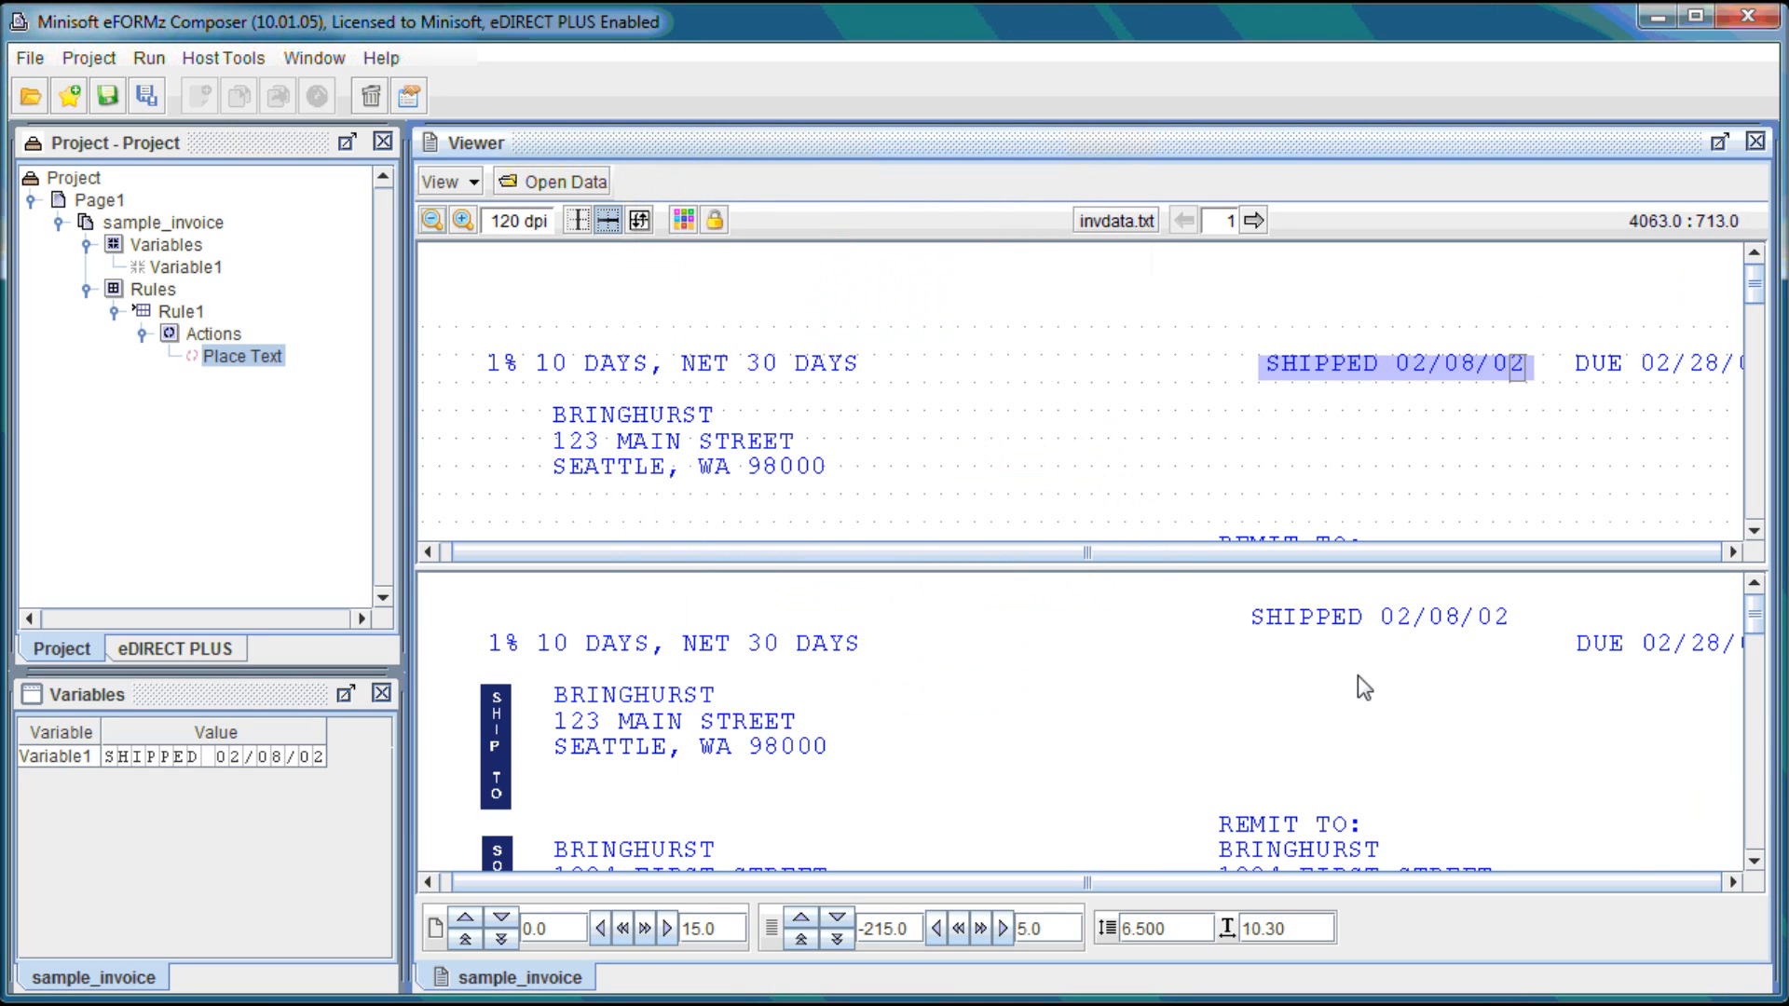
# Step: Reposition the placed SHIPPED text on the form so it sits just before the DUE date on the same line
pyautogui.moveTo(1348, 630); pyautogui.dragTo(1676, 684)
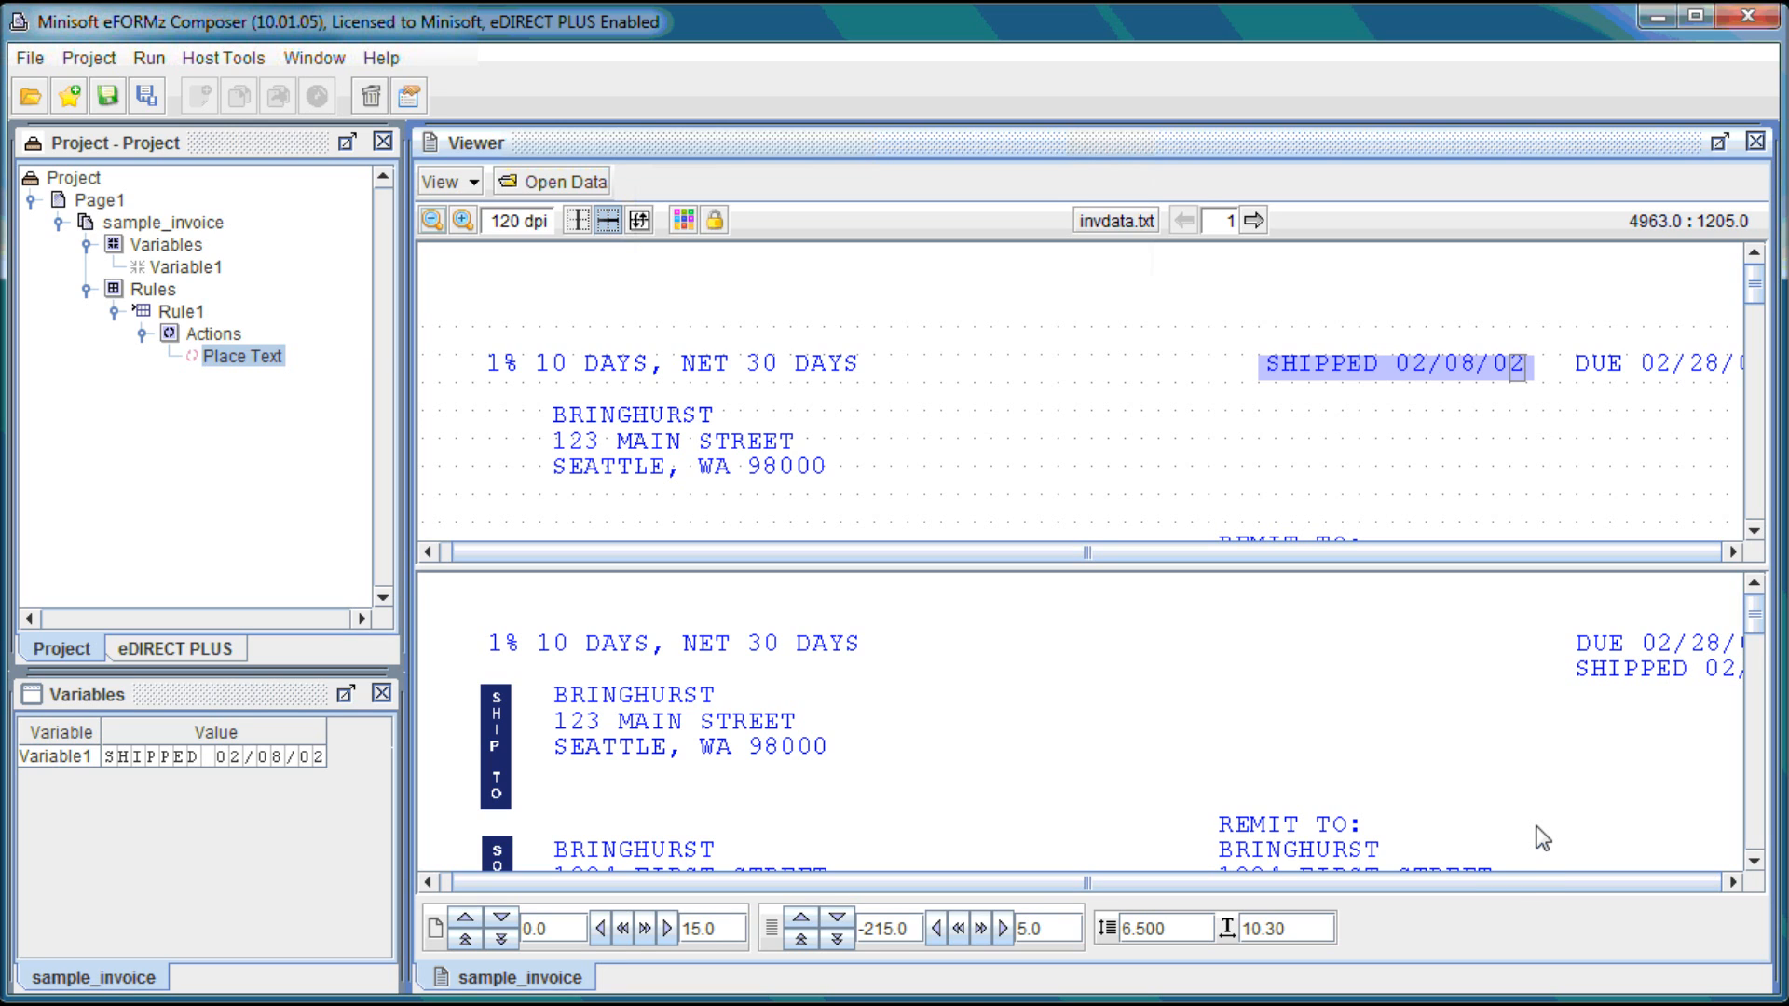
pyautogui.click(432, 221)
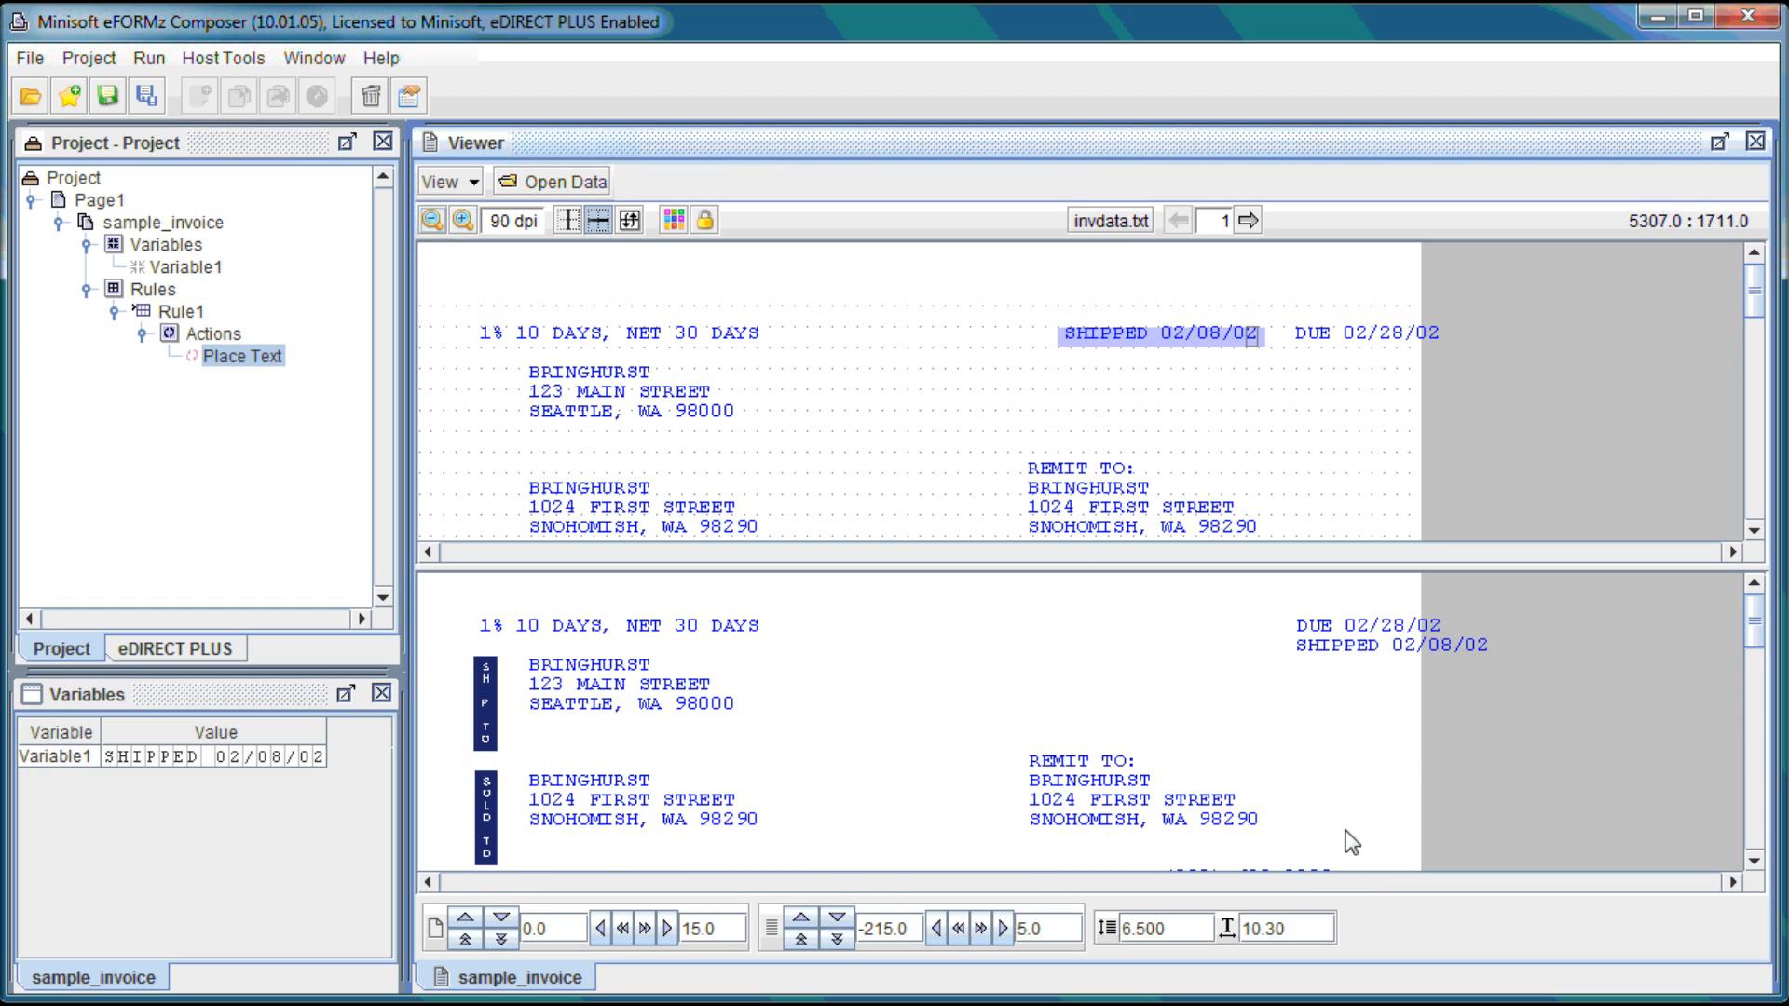
pyautogui.moveTo(1340, 649); pyautogui.dragTo(1142, 626)
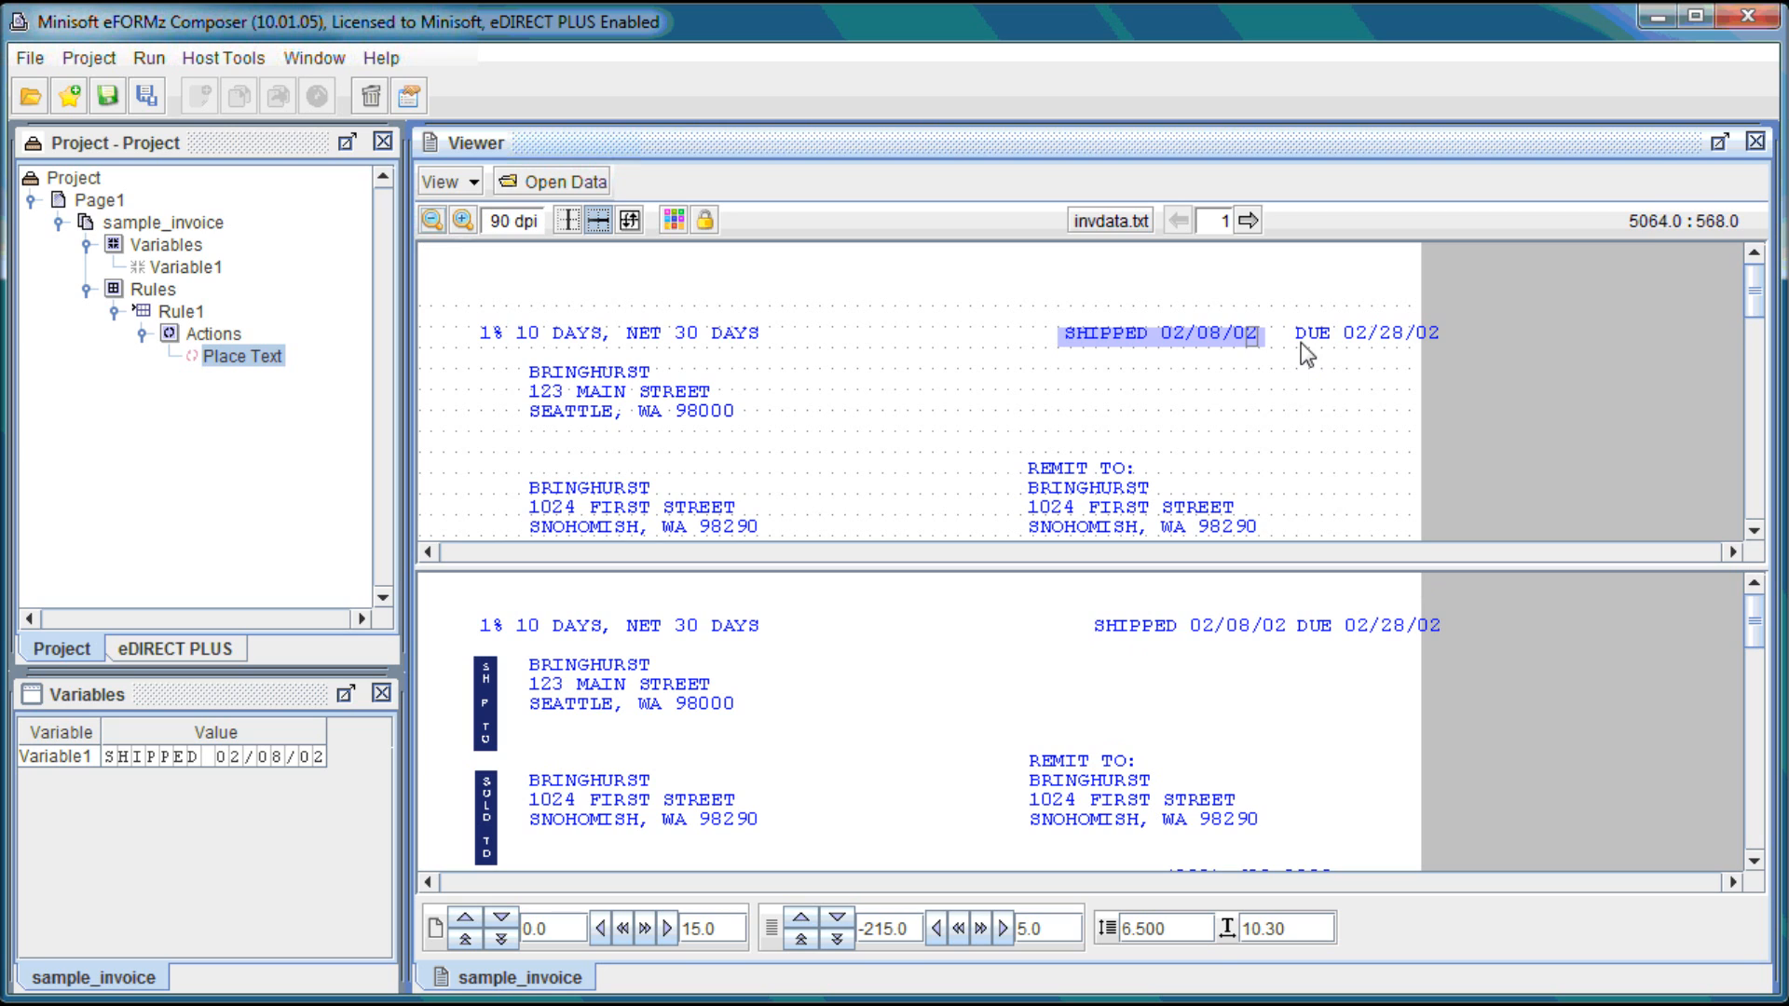
# Step: Define a 13-character variable around the DUE date in the data, keeping the default name and settings
pyautogui.rightClick(1410, 339)
pyautogui.click(1433, 356)
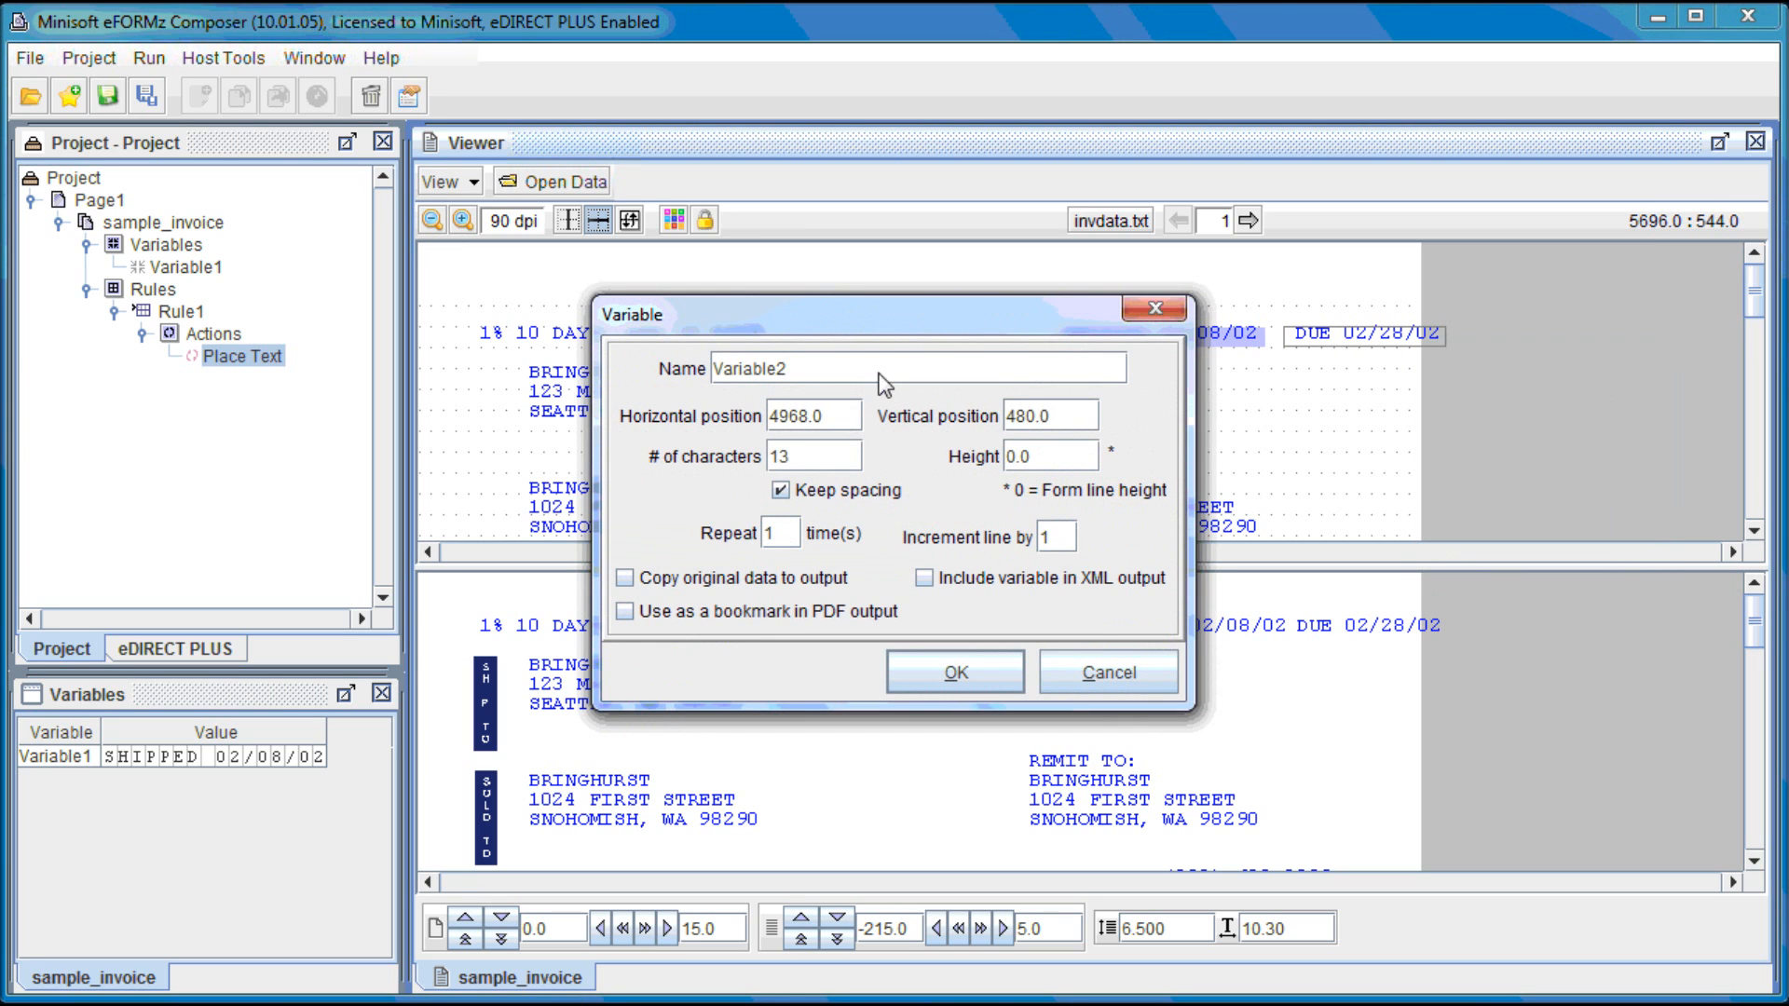
pyautogui.click(957, 673)
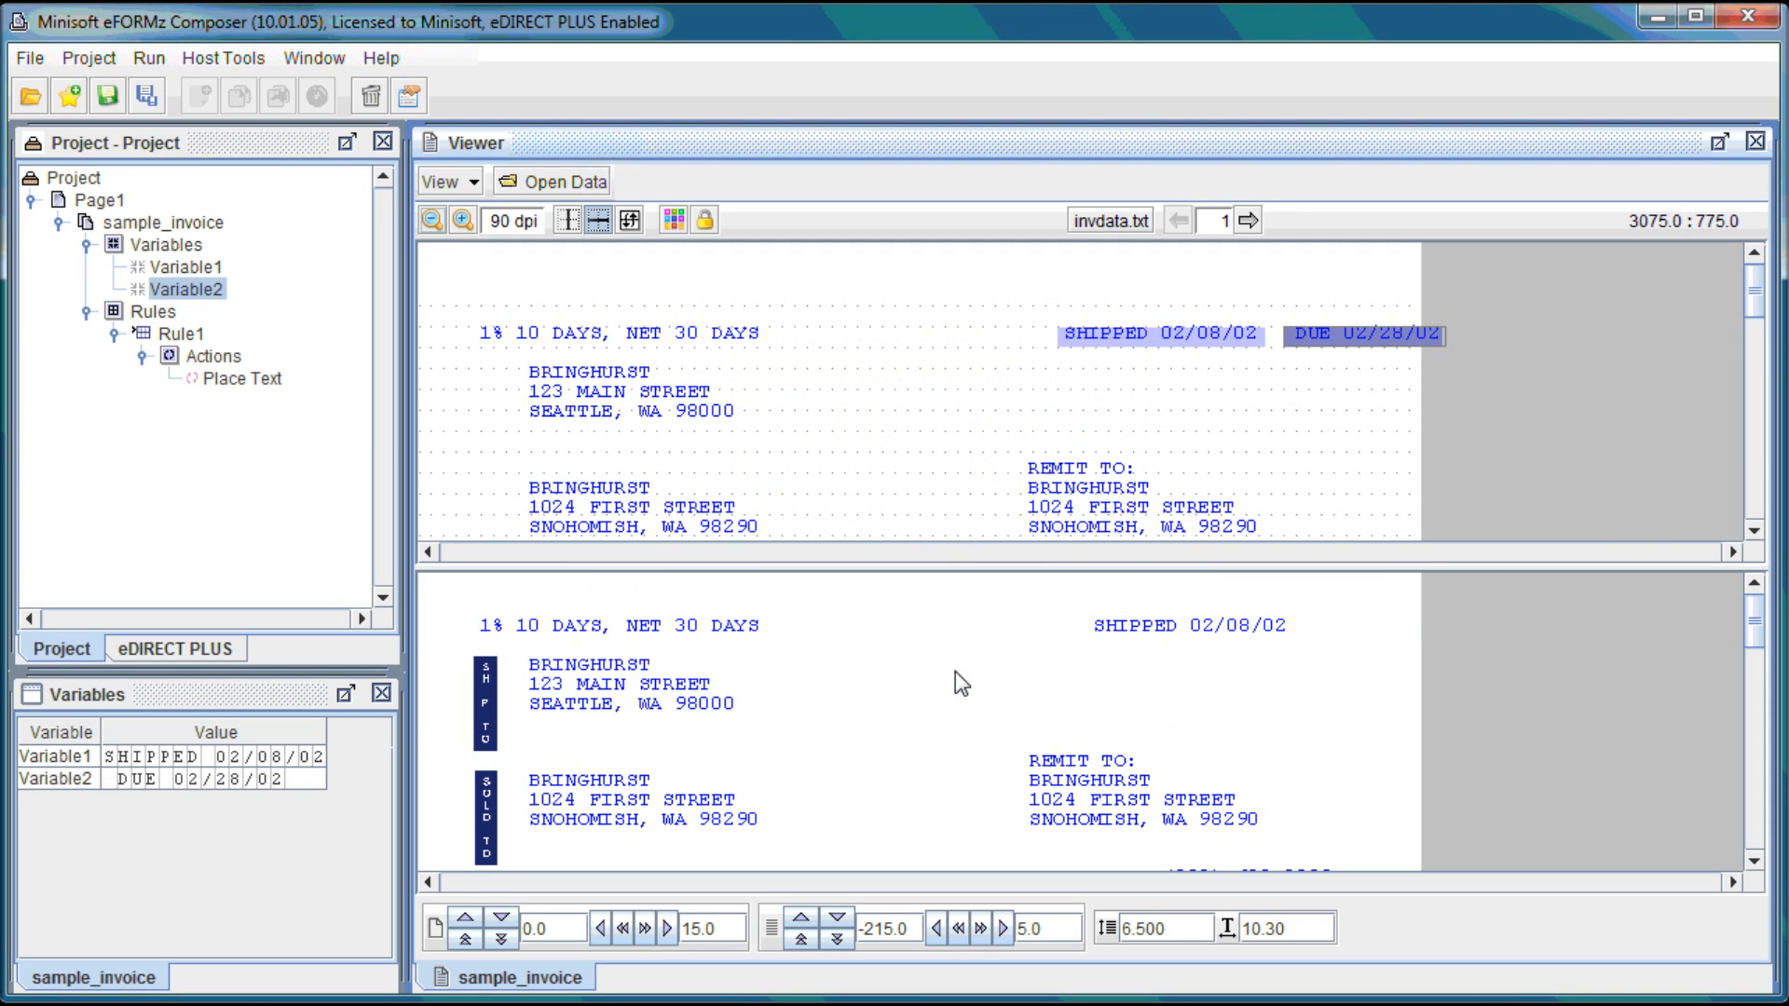
# Step: Add a Place Text rule using Variable2 at about horizontal 3899, vertical 607, and align it directly beneath the SHIPPED text
pyautogui.rightClick(1100, 643)
pyautogui.moveTo(1165, 752)
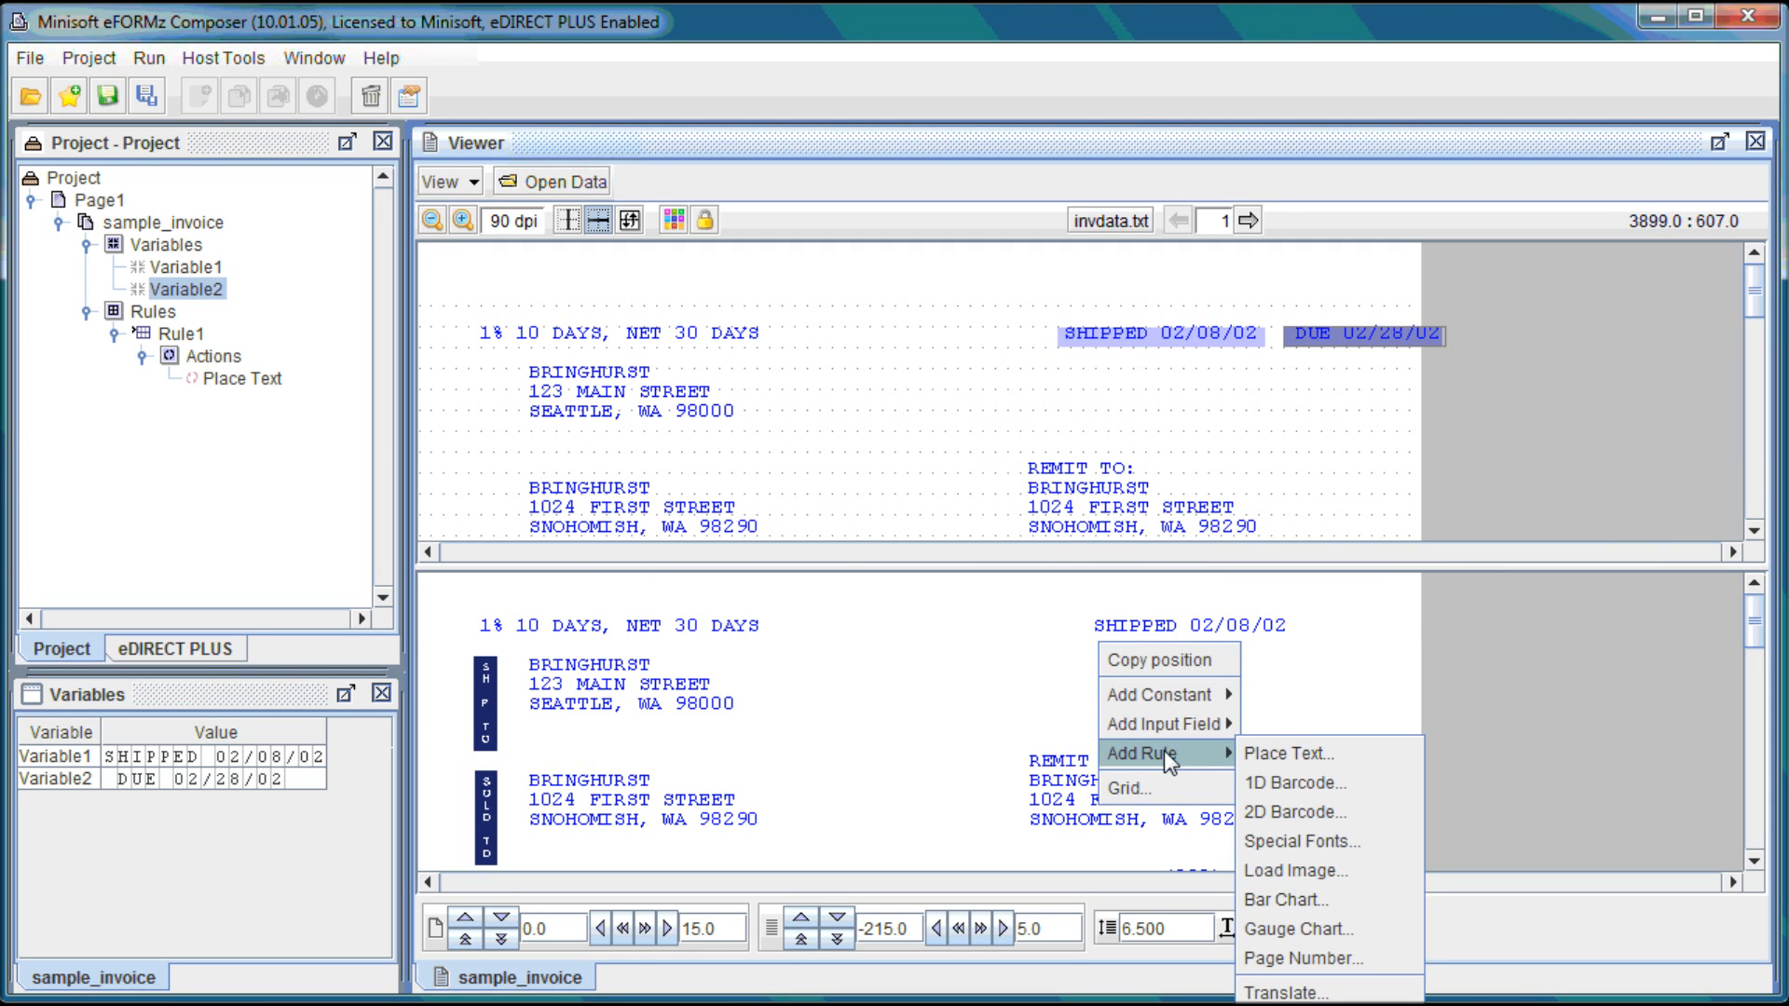
pyautogui.click(1283, 751)
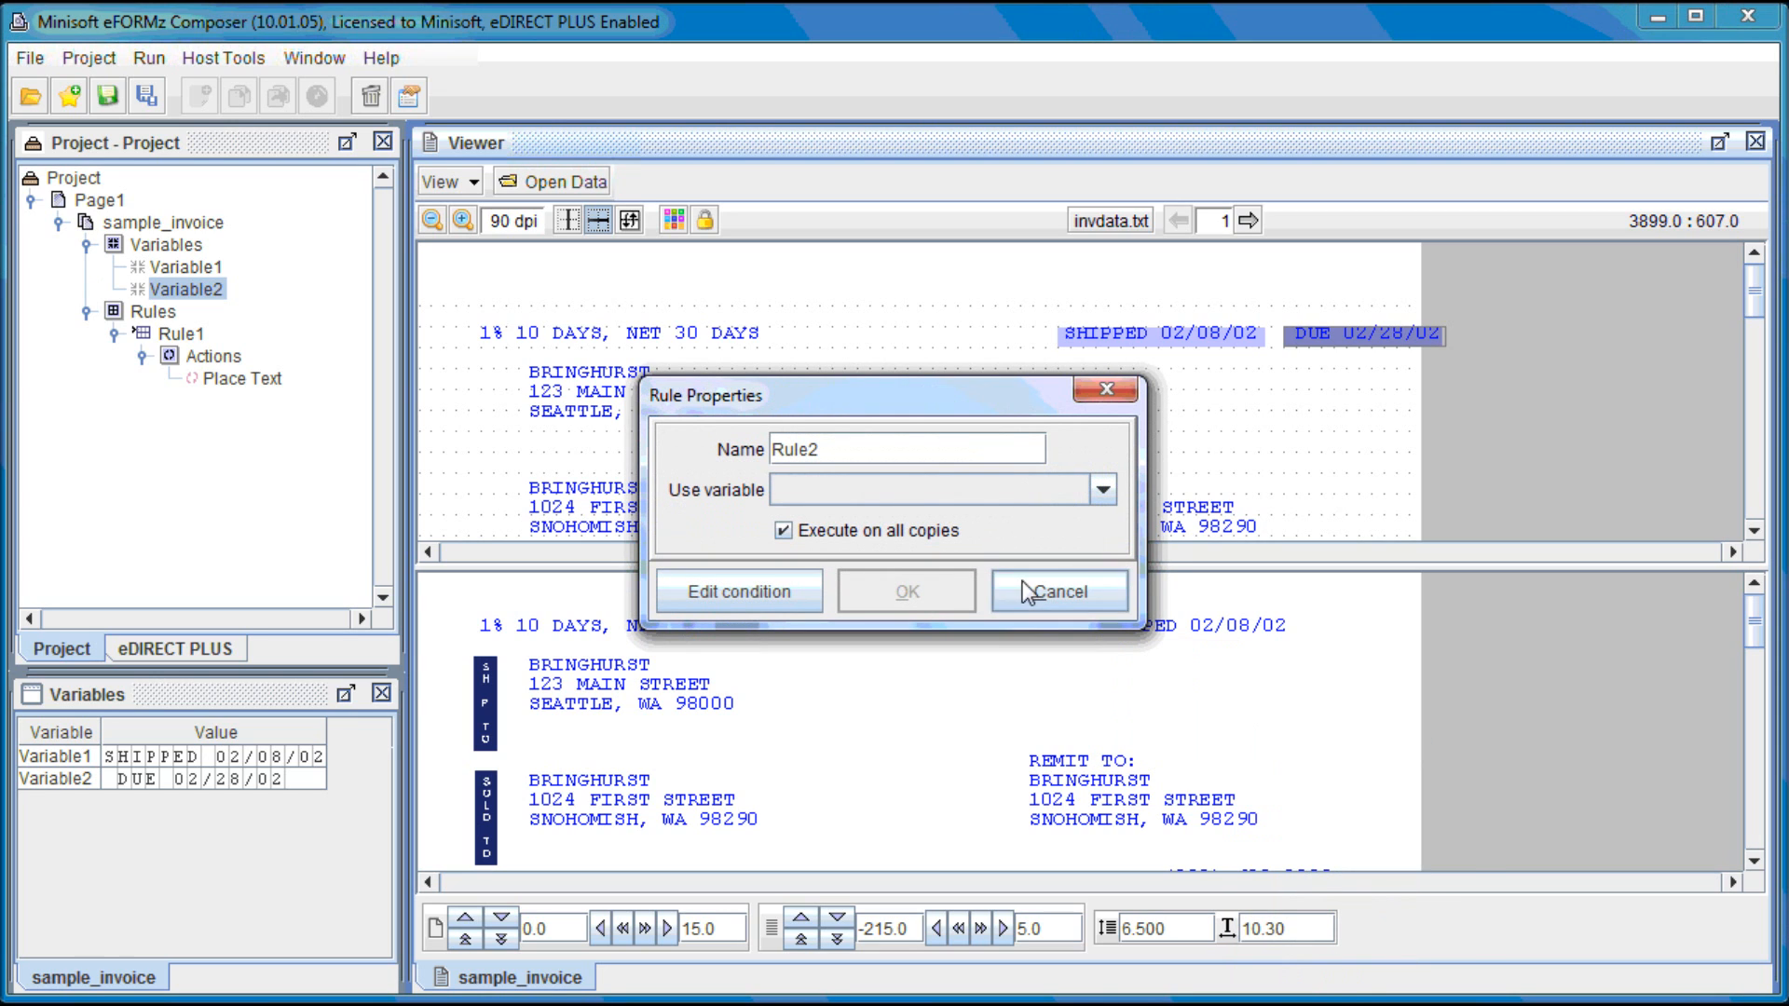
pyautogui.click(931, 501)
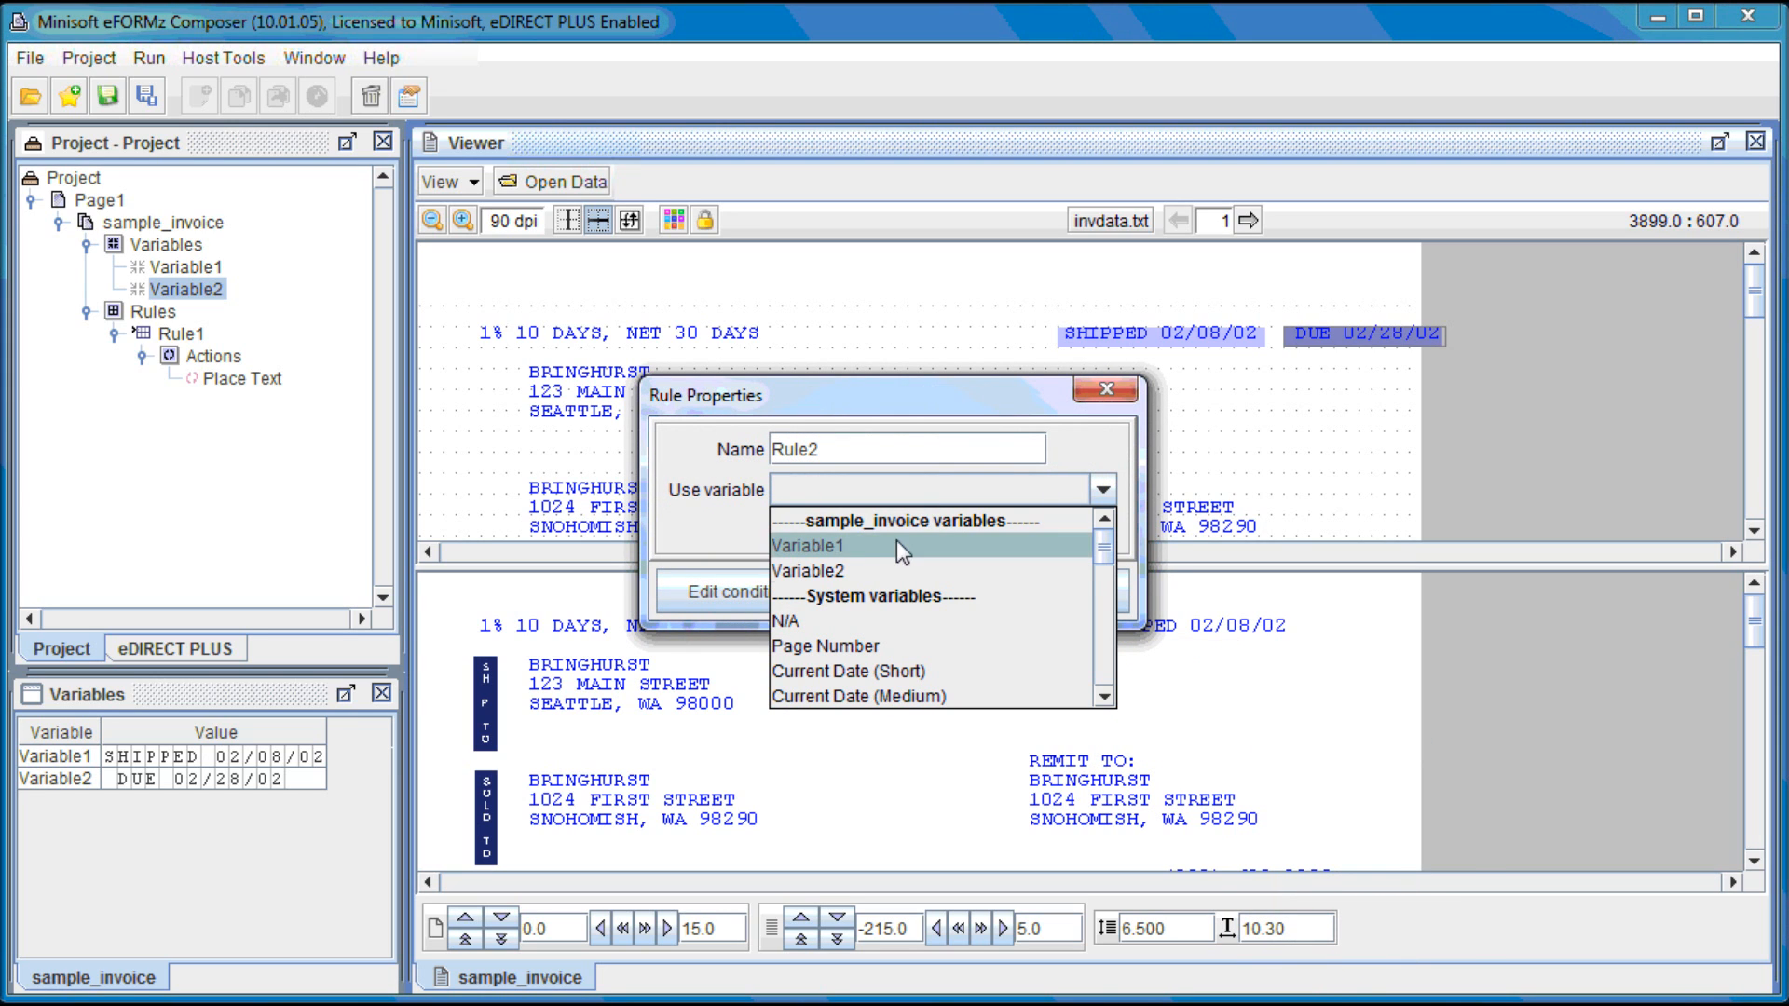
pyautogui.click(870, 568)
pyautogui.click(930, 587)
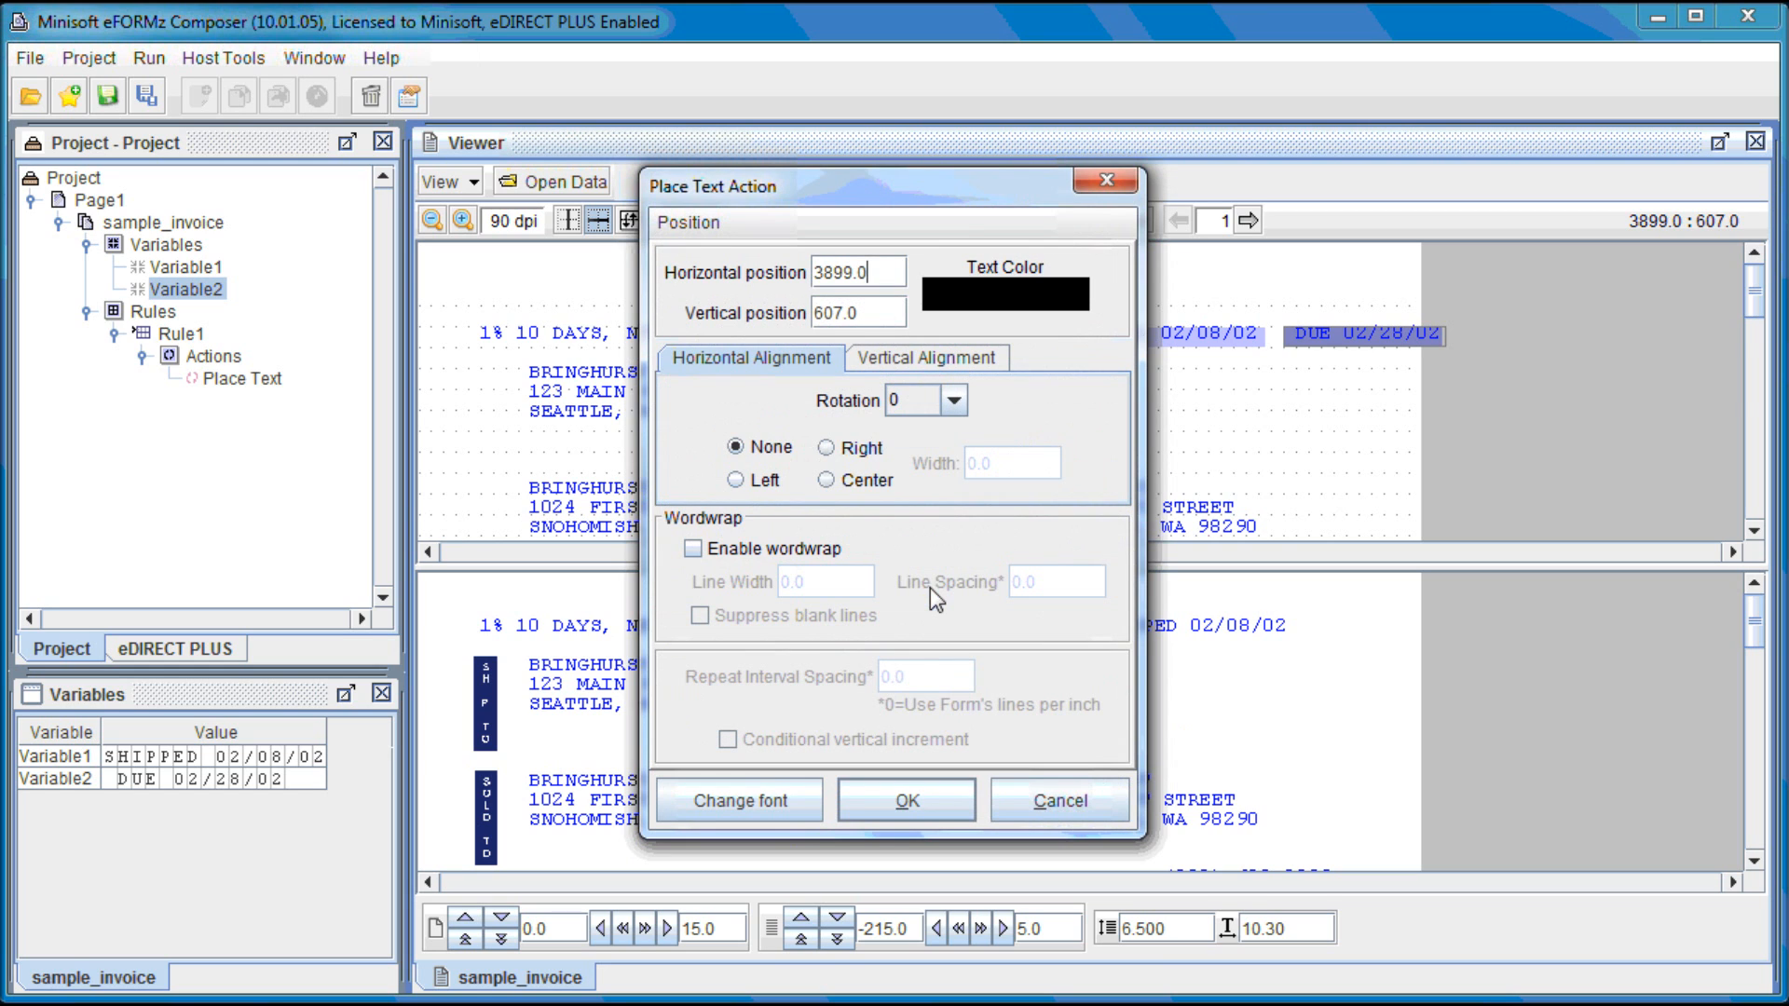
pyautogui.click(925, 807)
pyautogui.moveTo(1138, 637); pyautogui.dragTo(1121, 645)
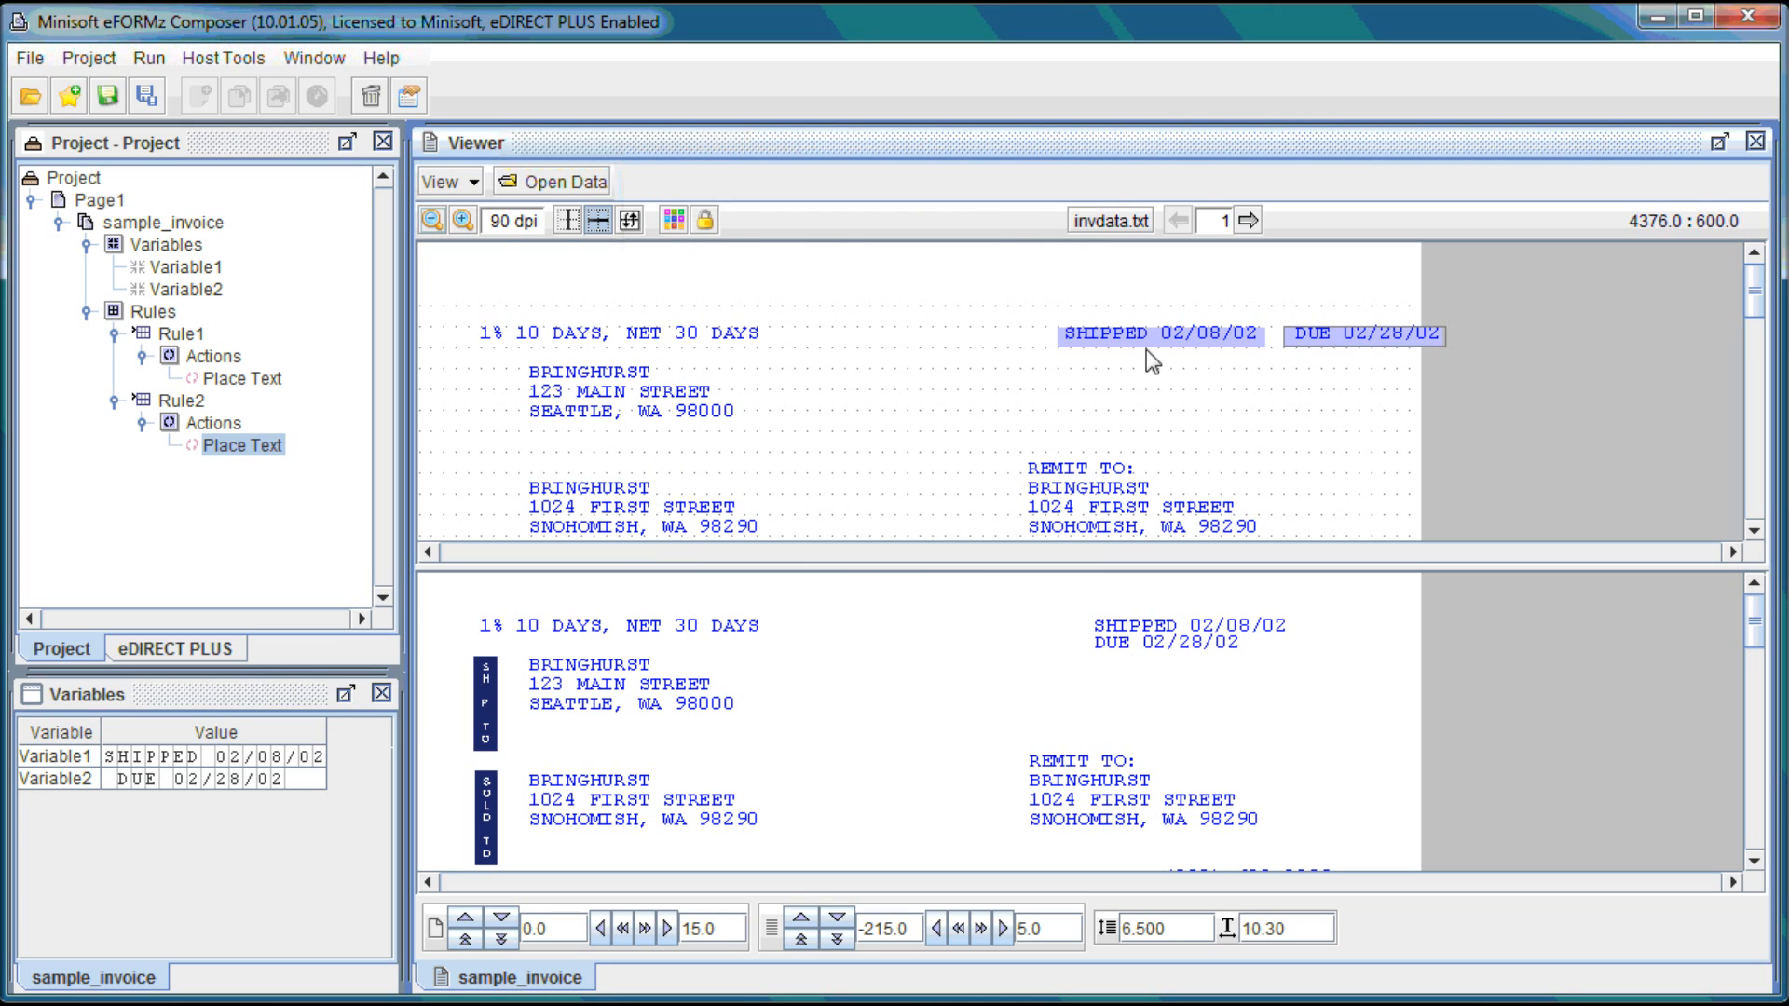
# Step: Define a 10-character variable around the customer P.O. number in the data, repeating 2 times, with the original data copied to output
pyautogui.click(464, 221)
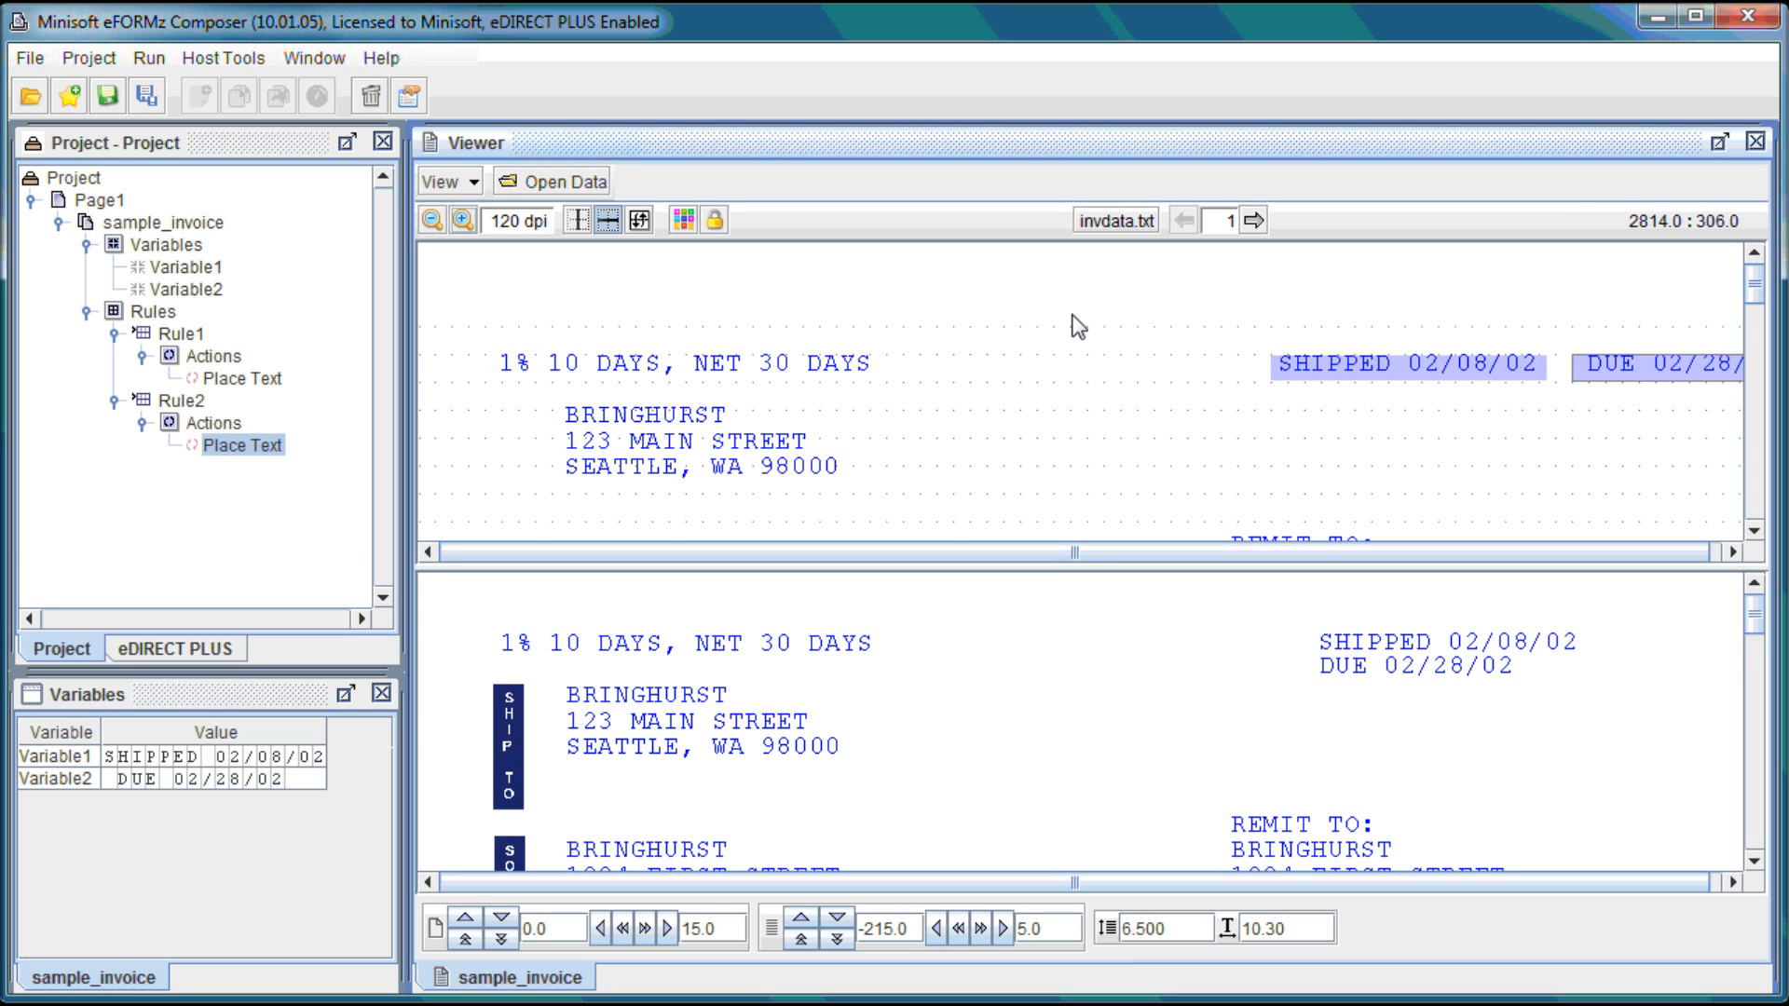
pyautogui.scroll(-6, 957, 300)
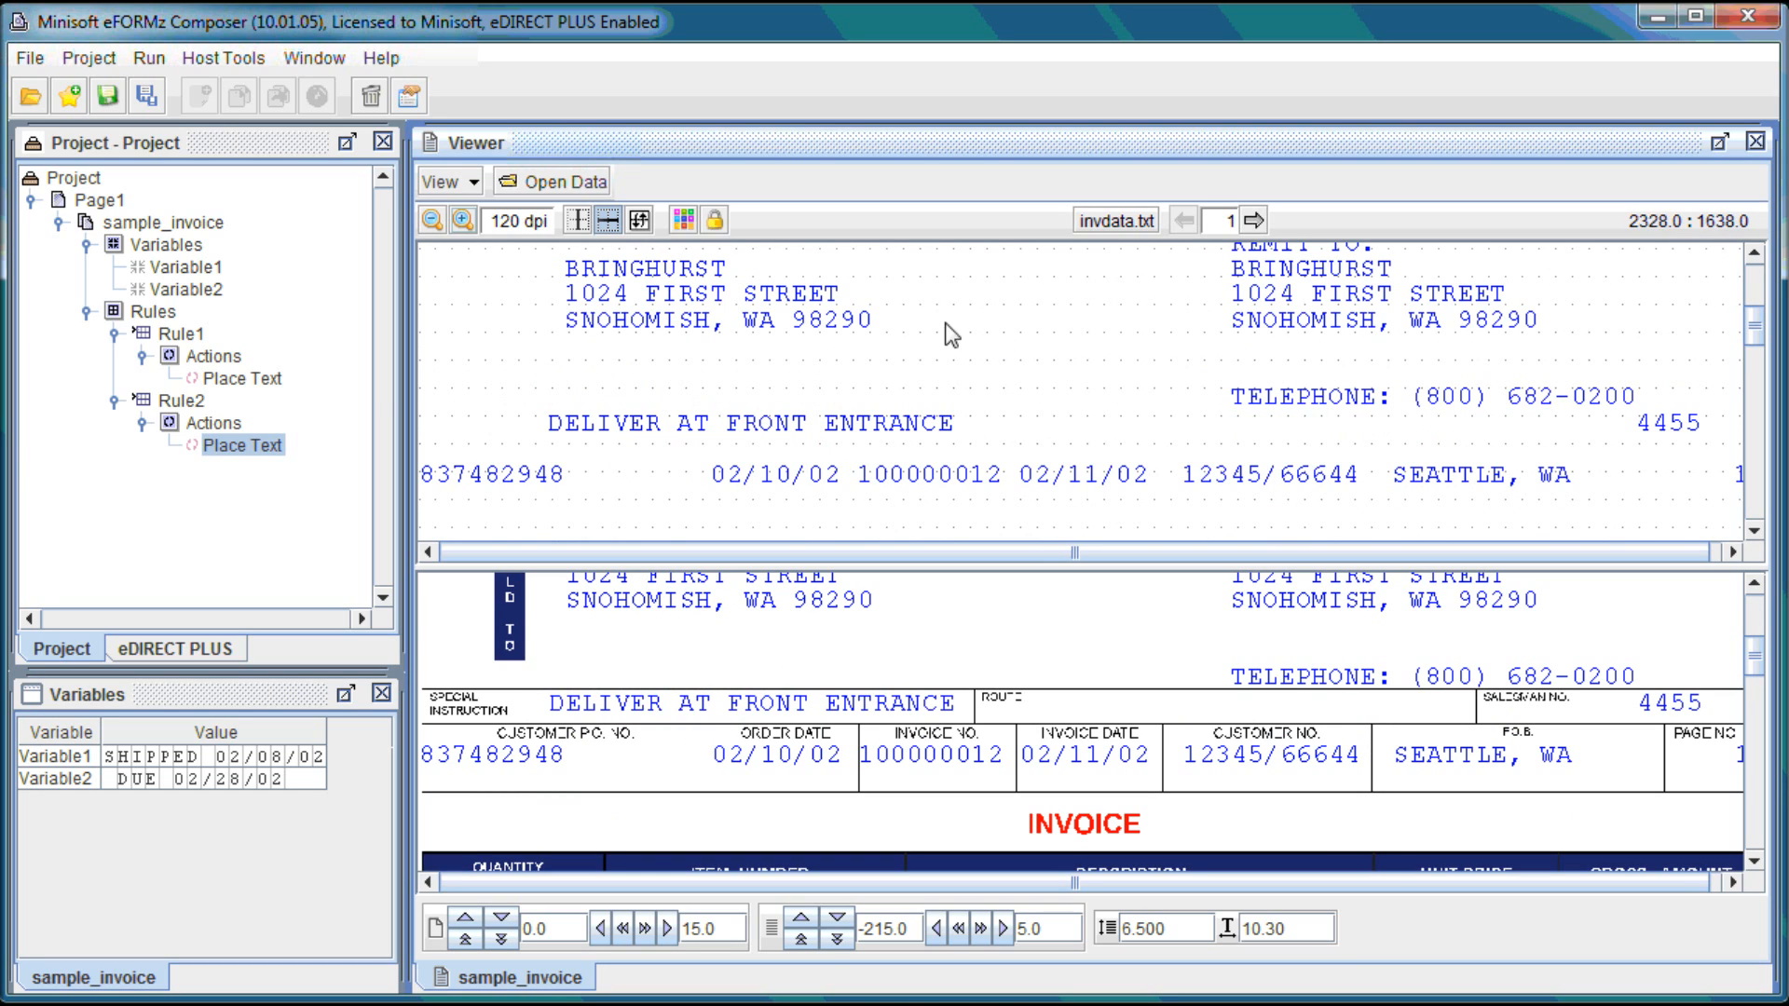
pyautogui.click(426, 475)
pyautogui.moveTo(430, 486); pyautogui.dragTo(578, 485)
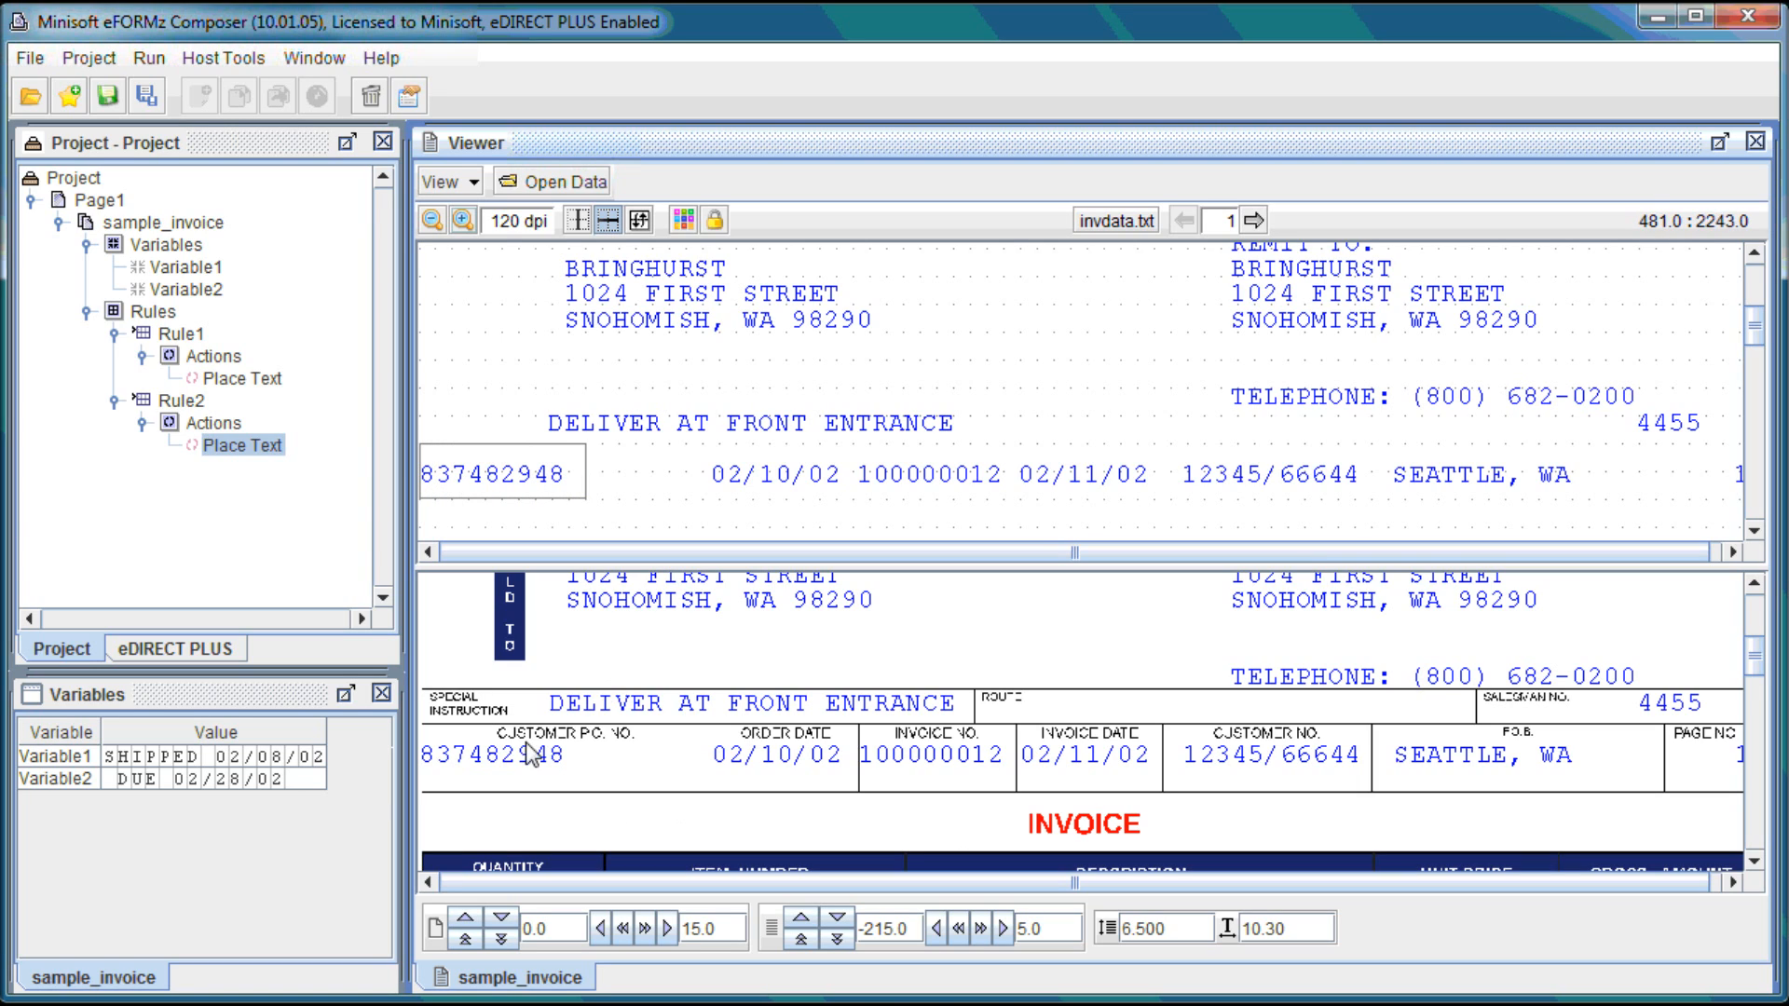
pyautogui.rightClick(562, 481)
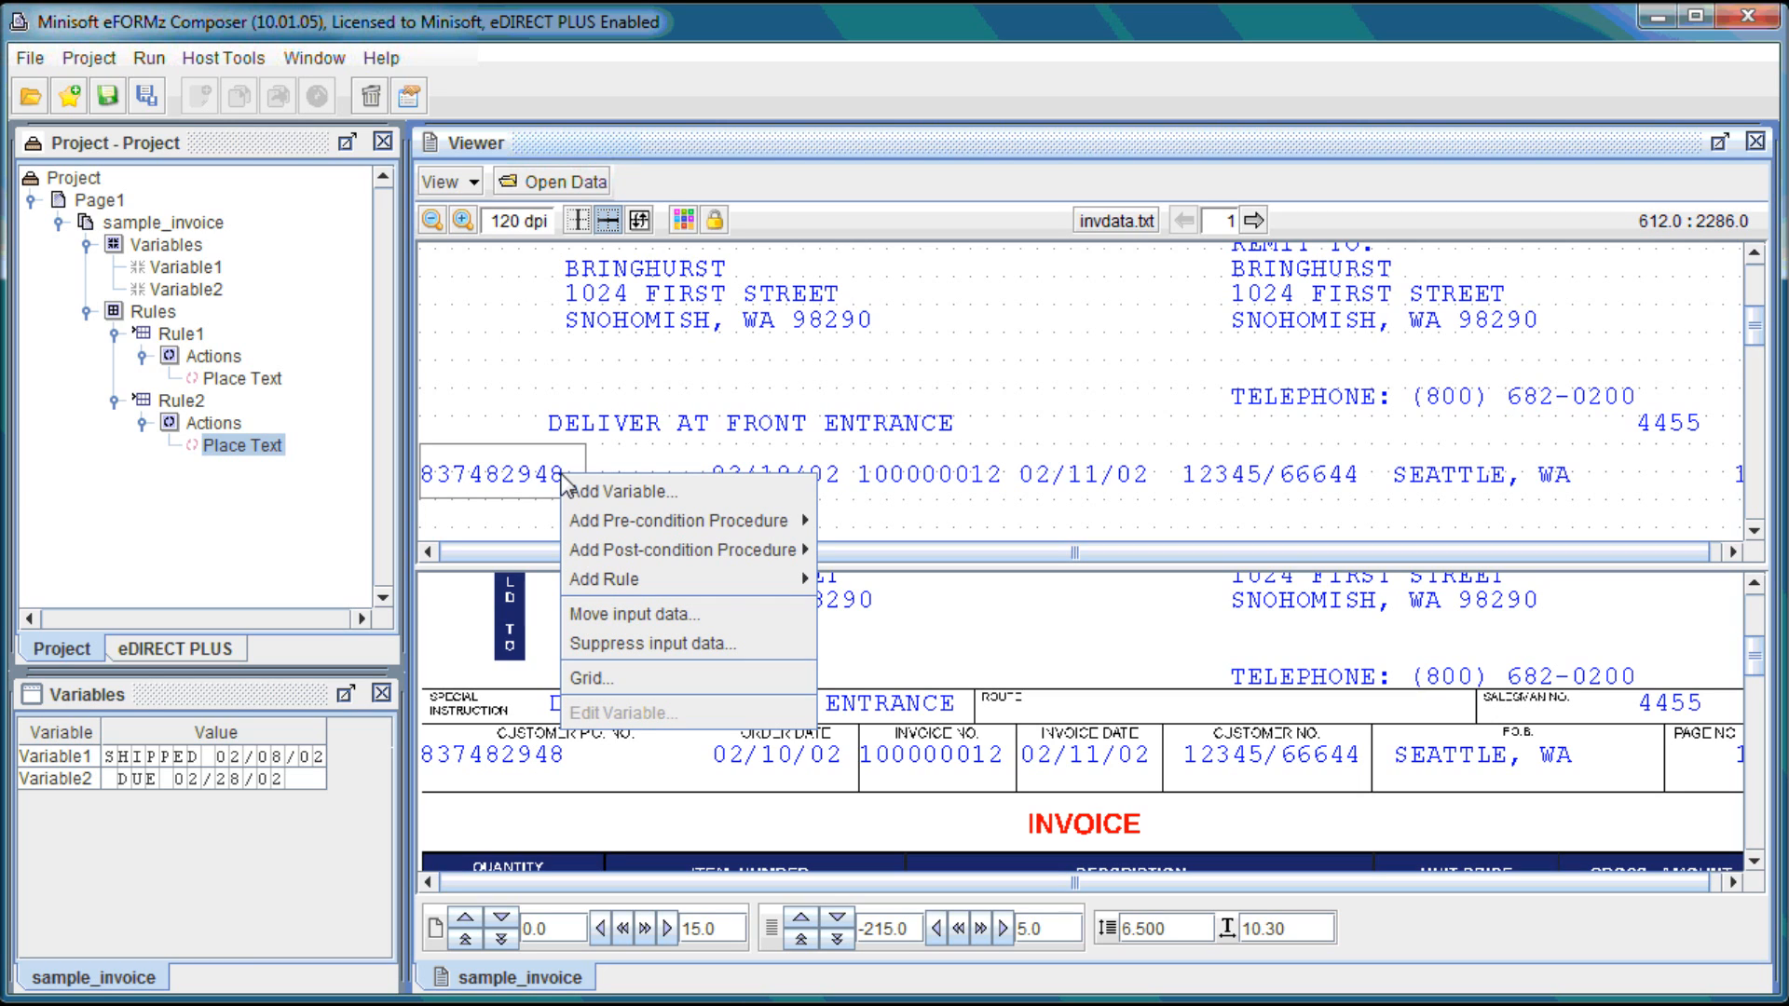
pyautogui.click(595, 487)
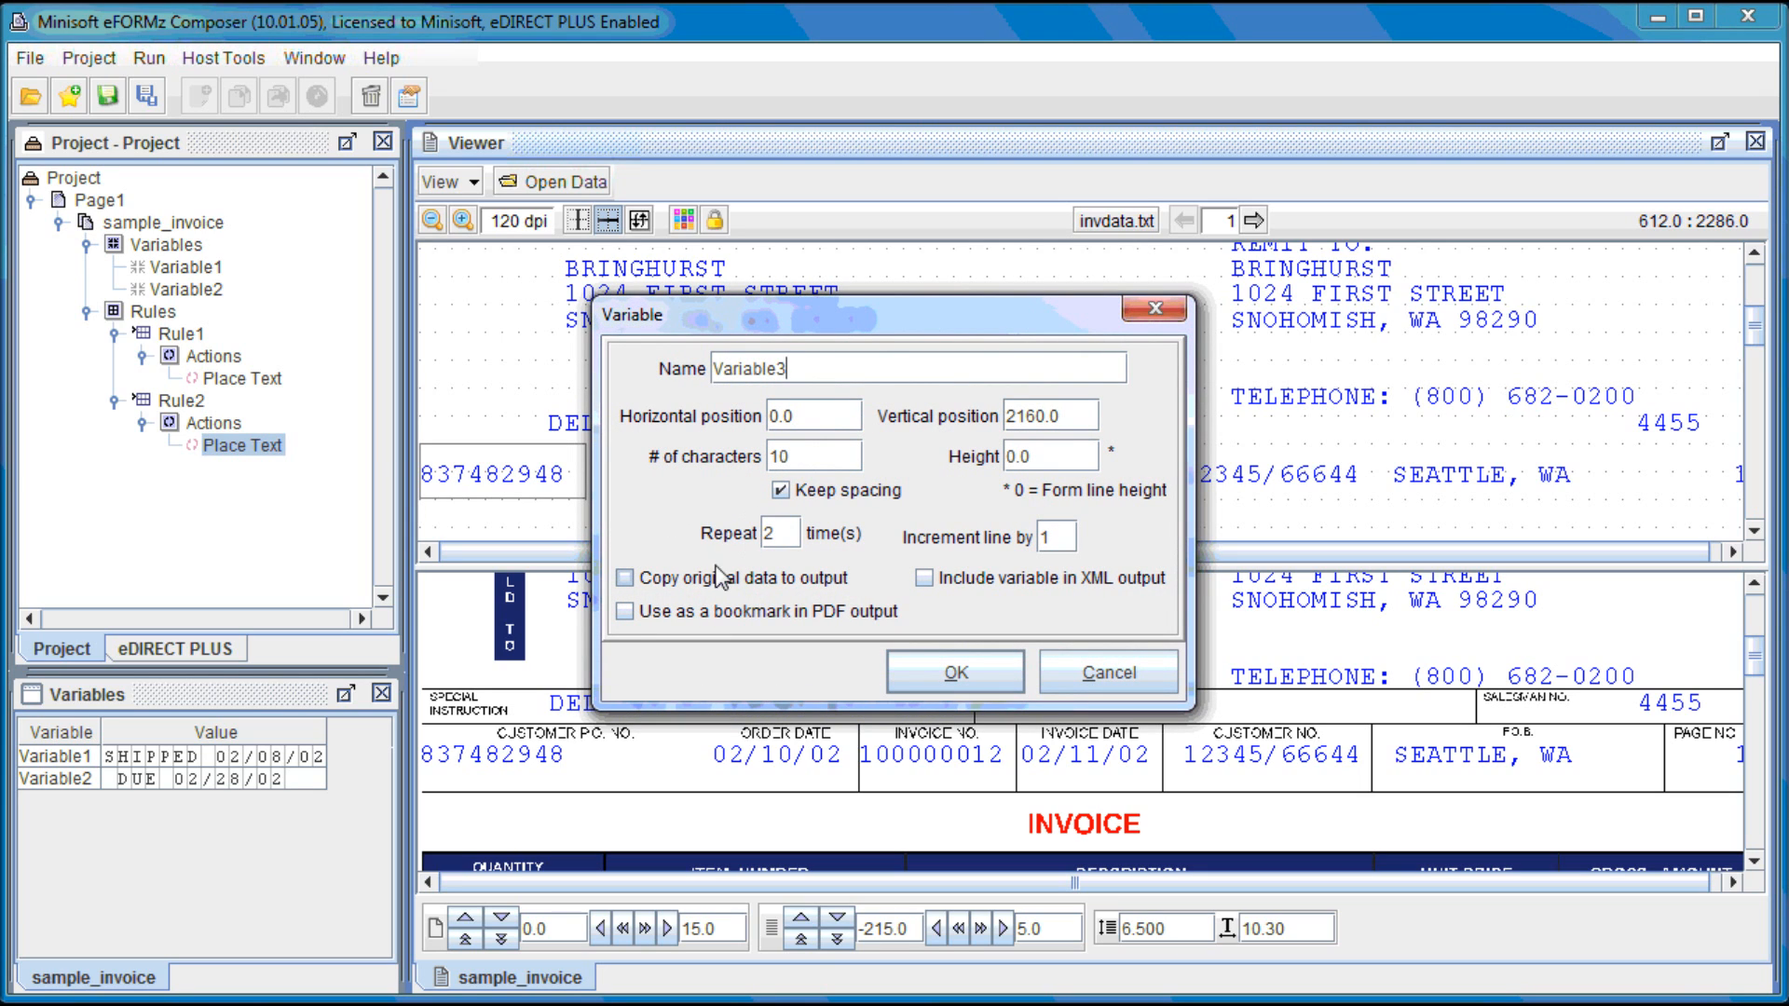
pyautogui.click(694, 583)
pyautogui.click(972, 681)
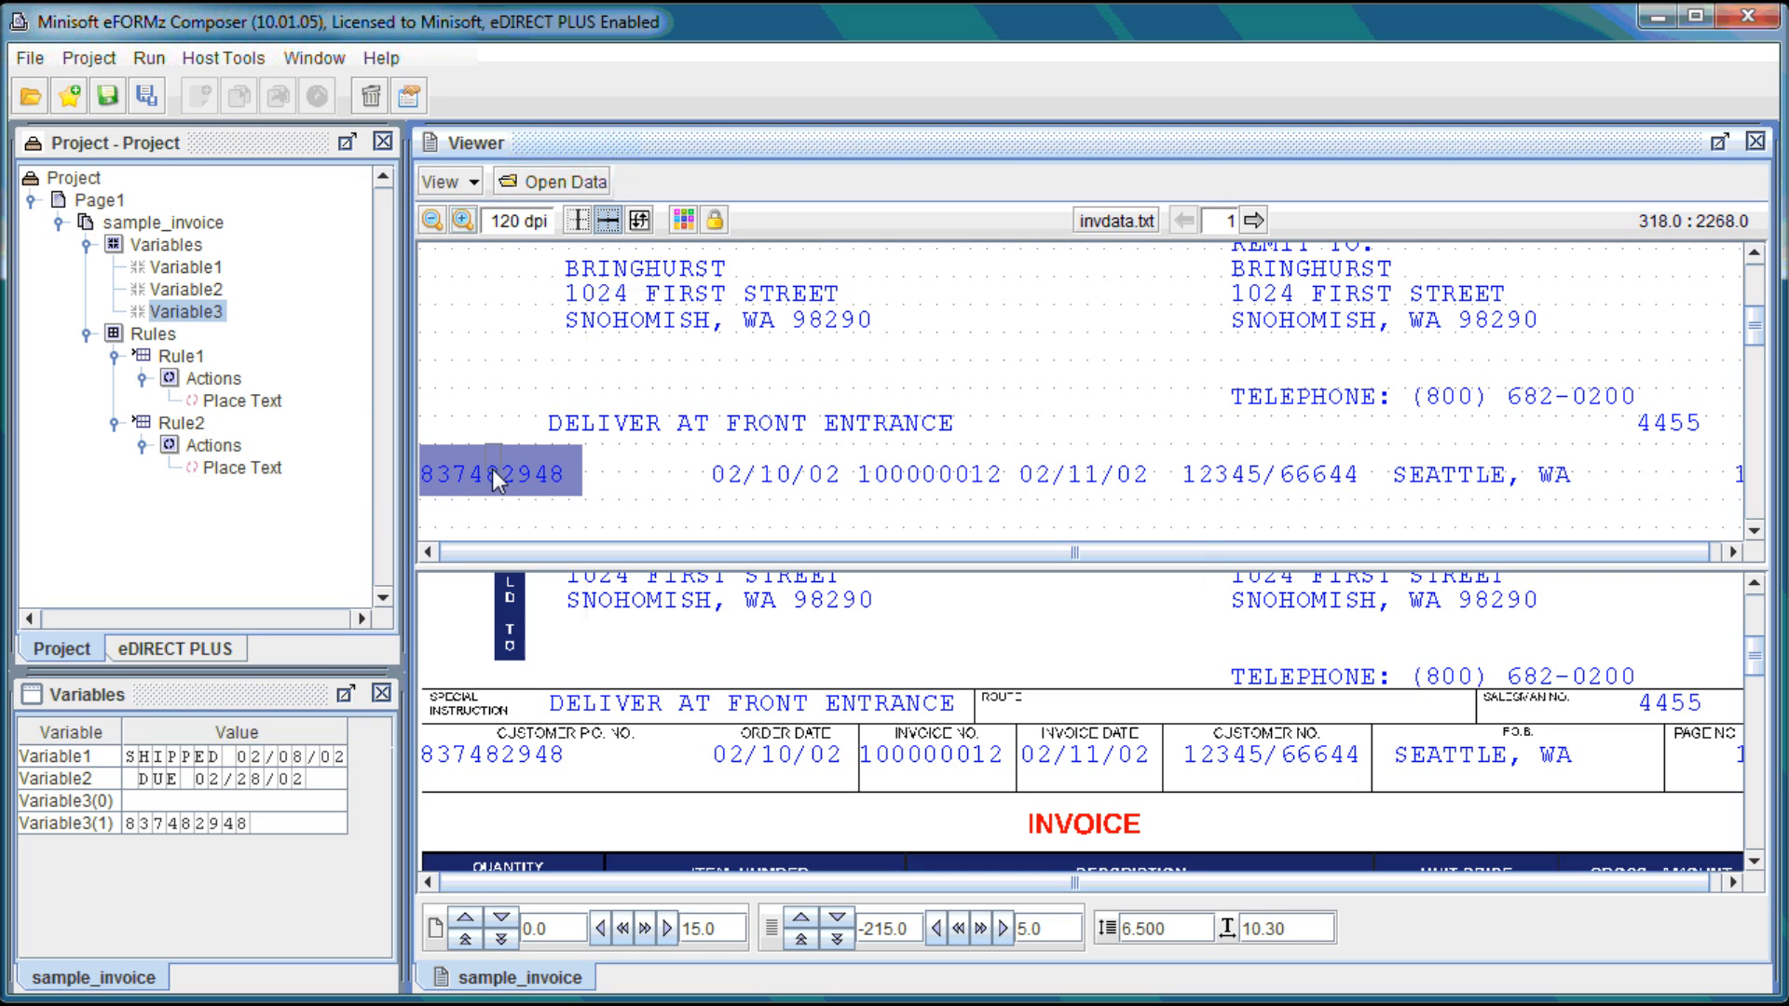
# Step: Create a 1D Barcode rule using Variable3 in the form's header, between the payment terms and the SHIPPED date
pyautogui.scroll(3, 908, 704)
pyautogui.scroll(2, 1048, 735)
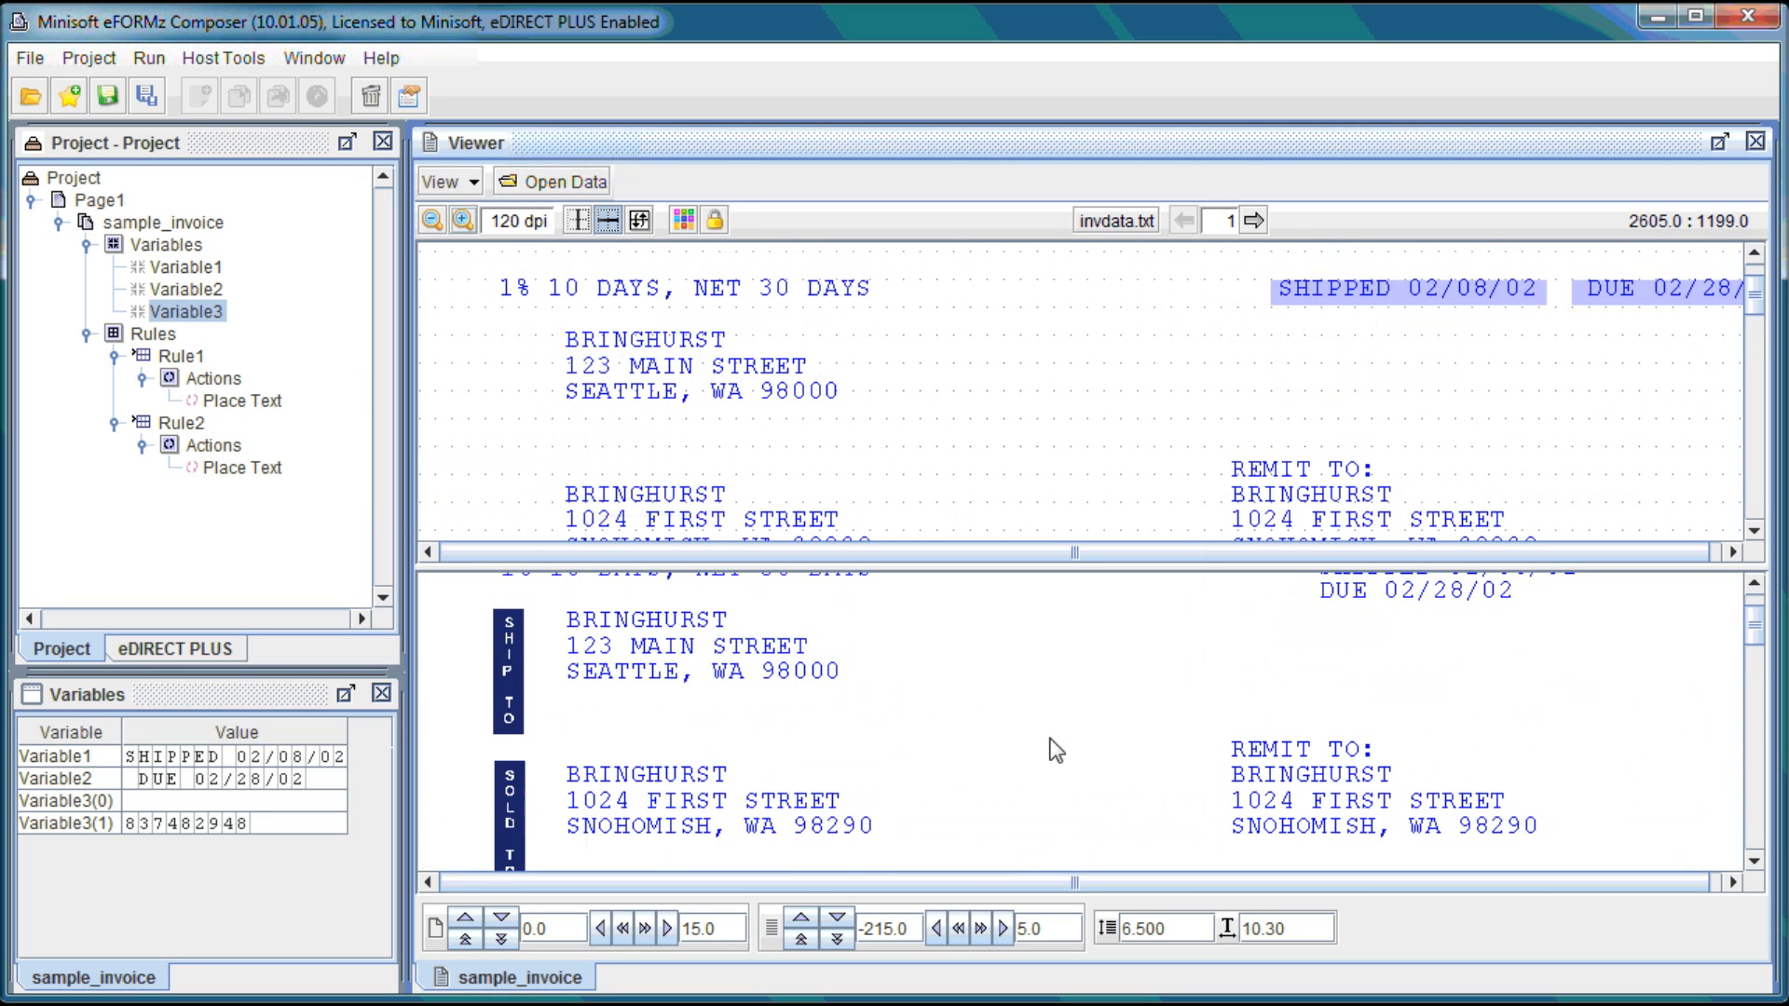
pyautogui.moveTo(967, 878); pyautogui.dragTo(1026, 883)
pyautogui.scroll(1, 1183, 865)
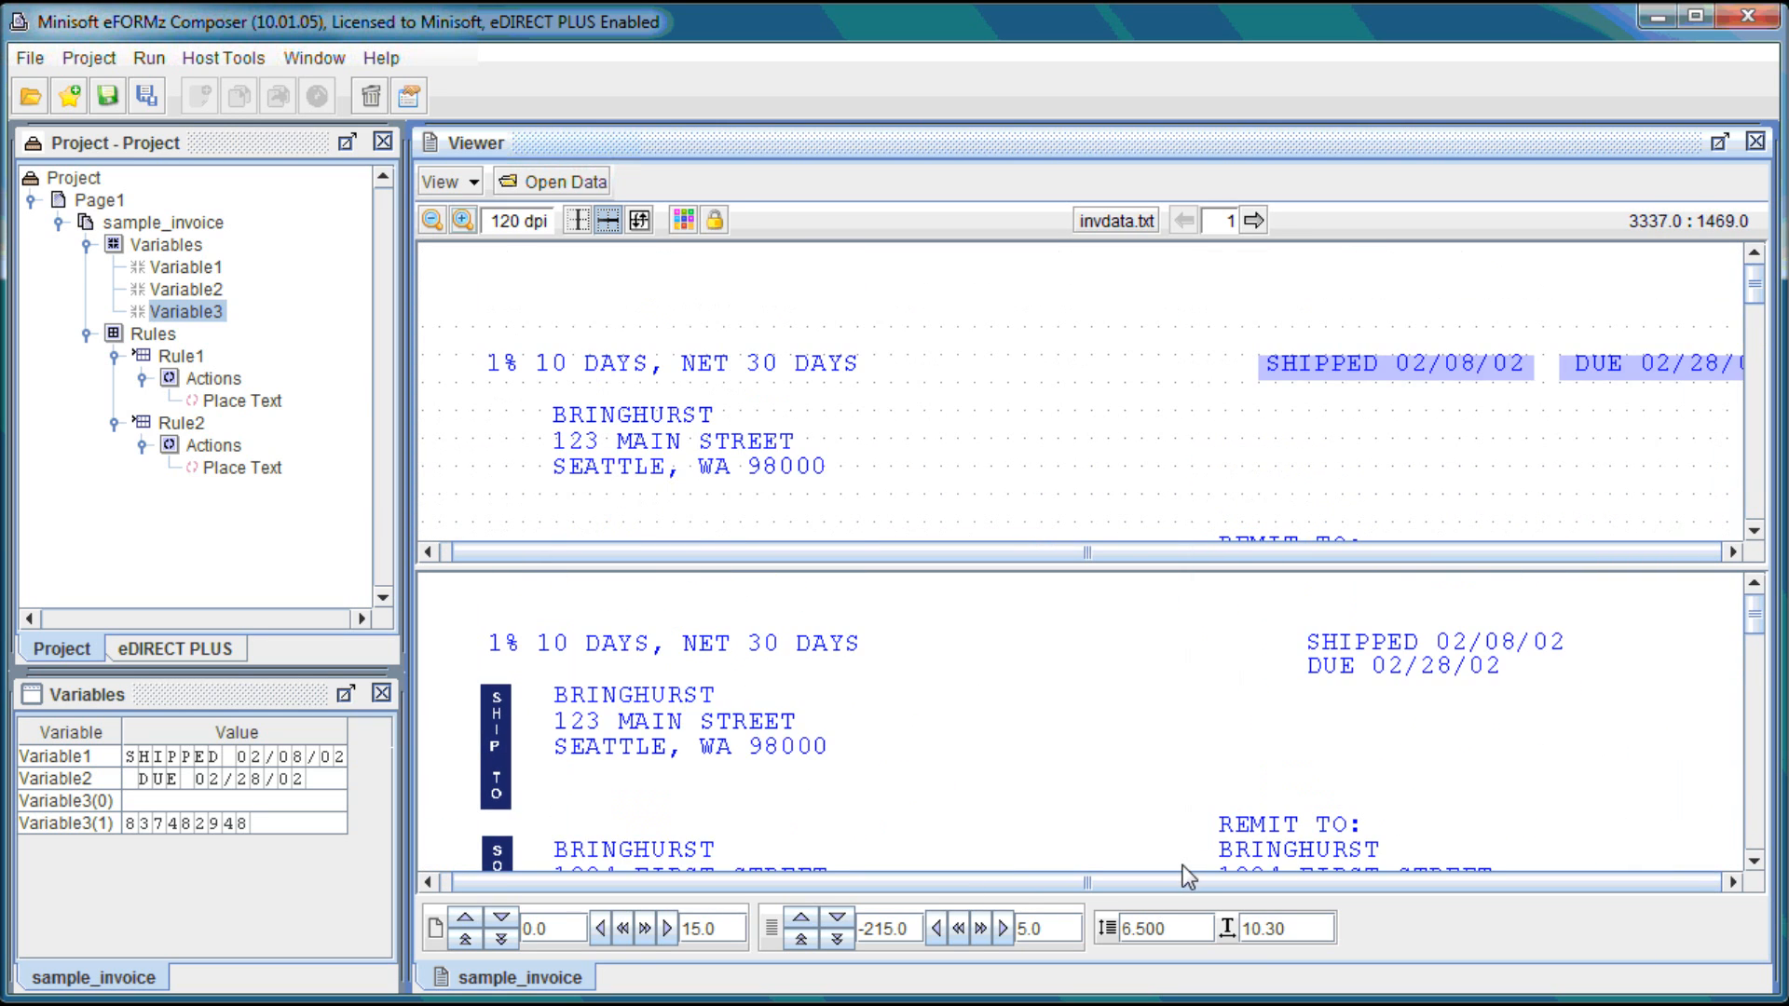
pyautogui.rightClick(972, 678)
pyautogui.moveTo(1044, 786)
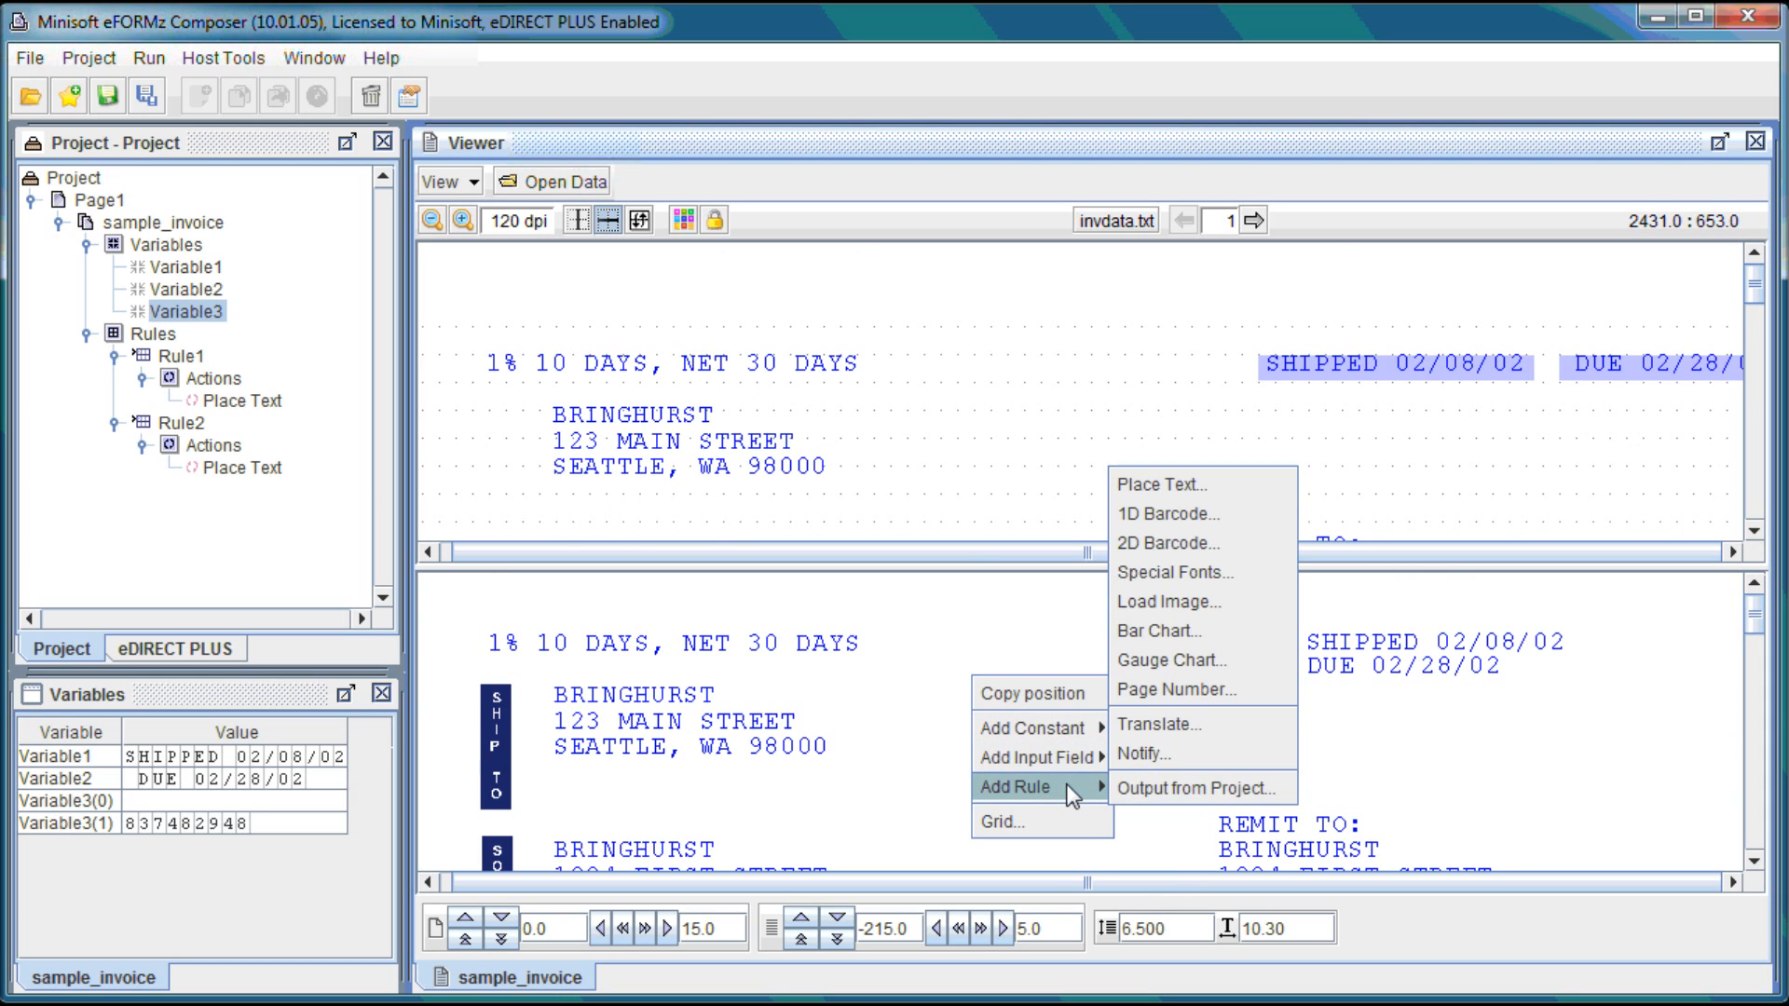
pyautogui.click(1209, 511)
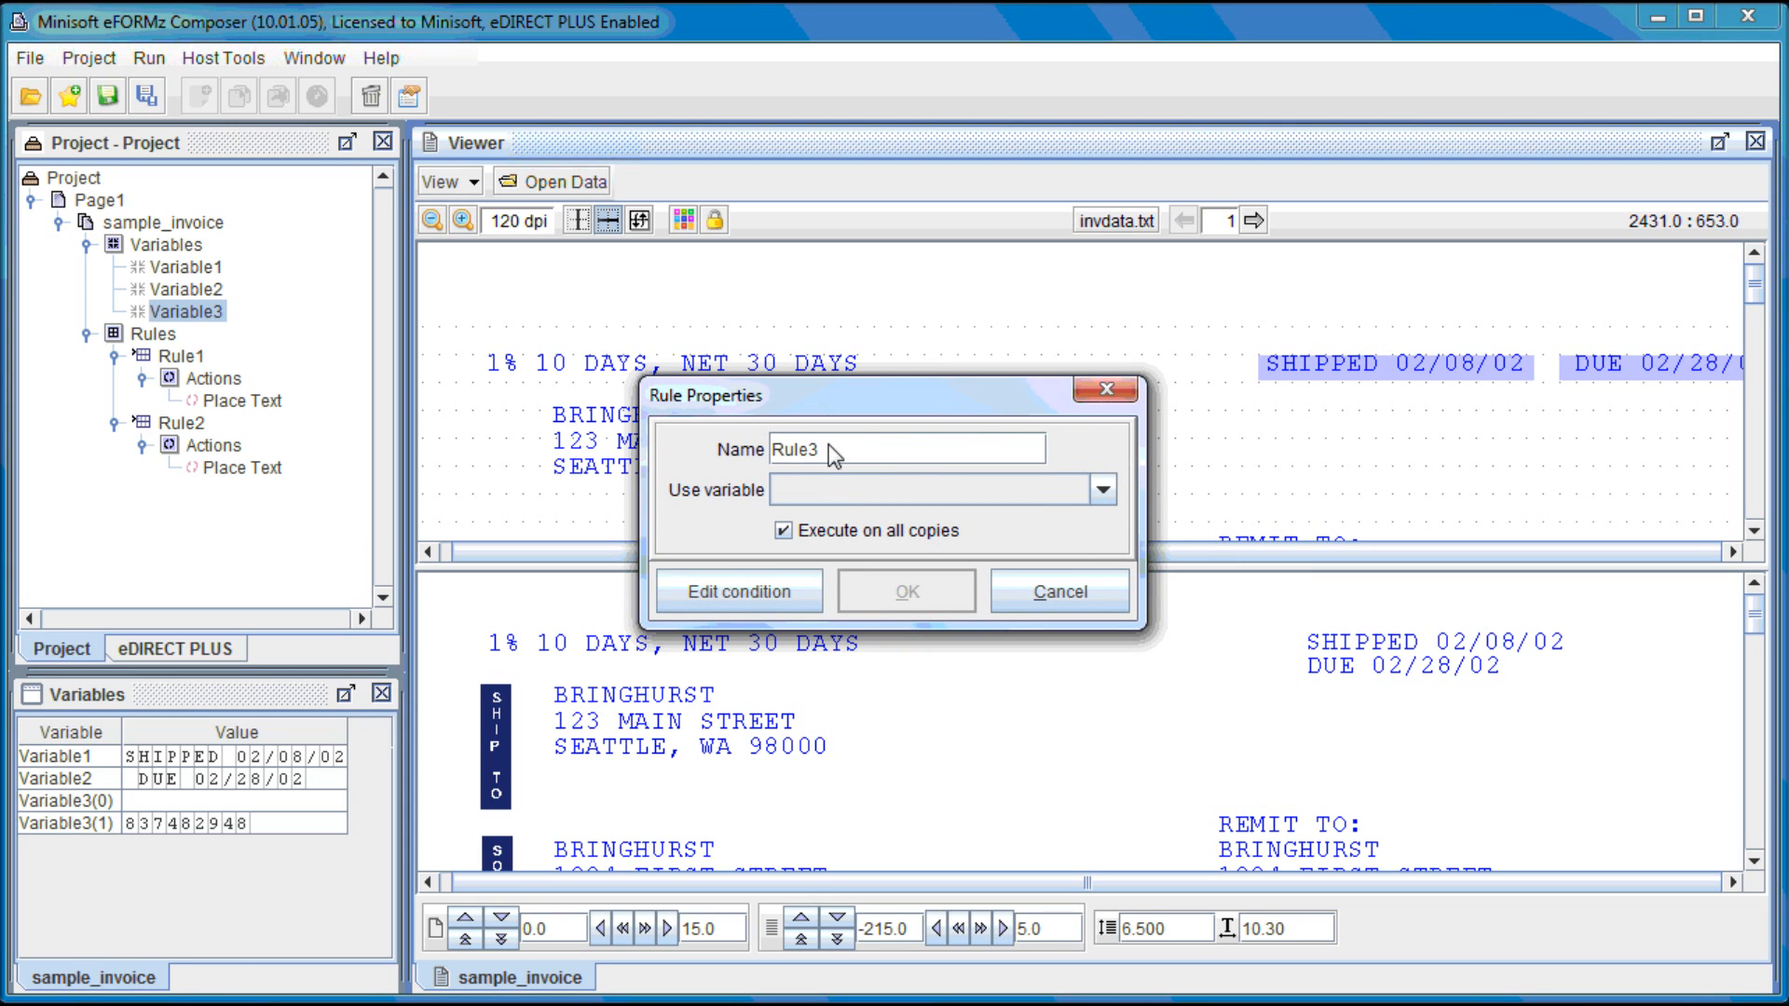
pyautogui.click(899, 490)
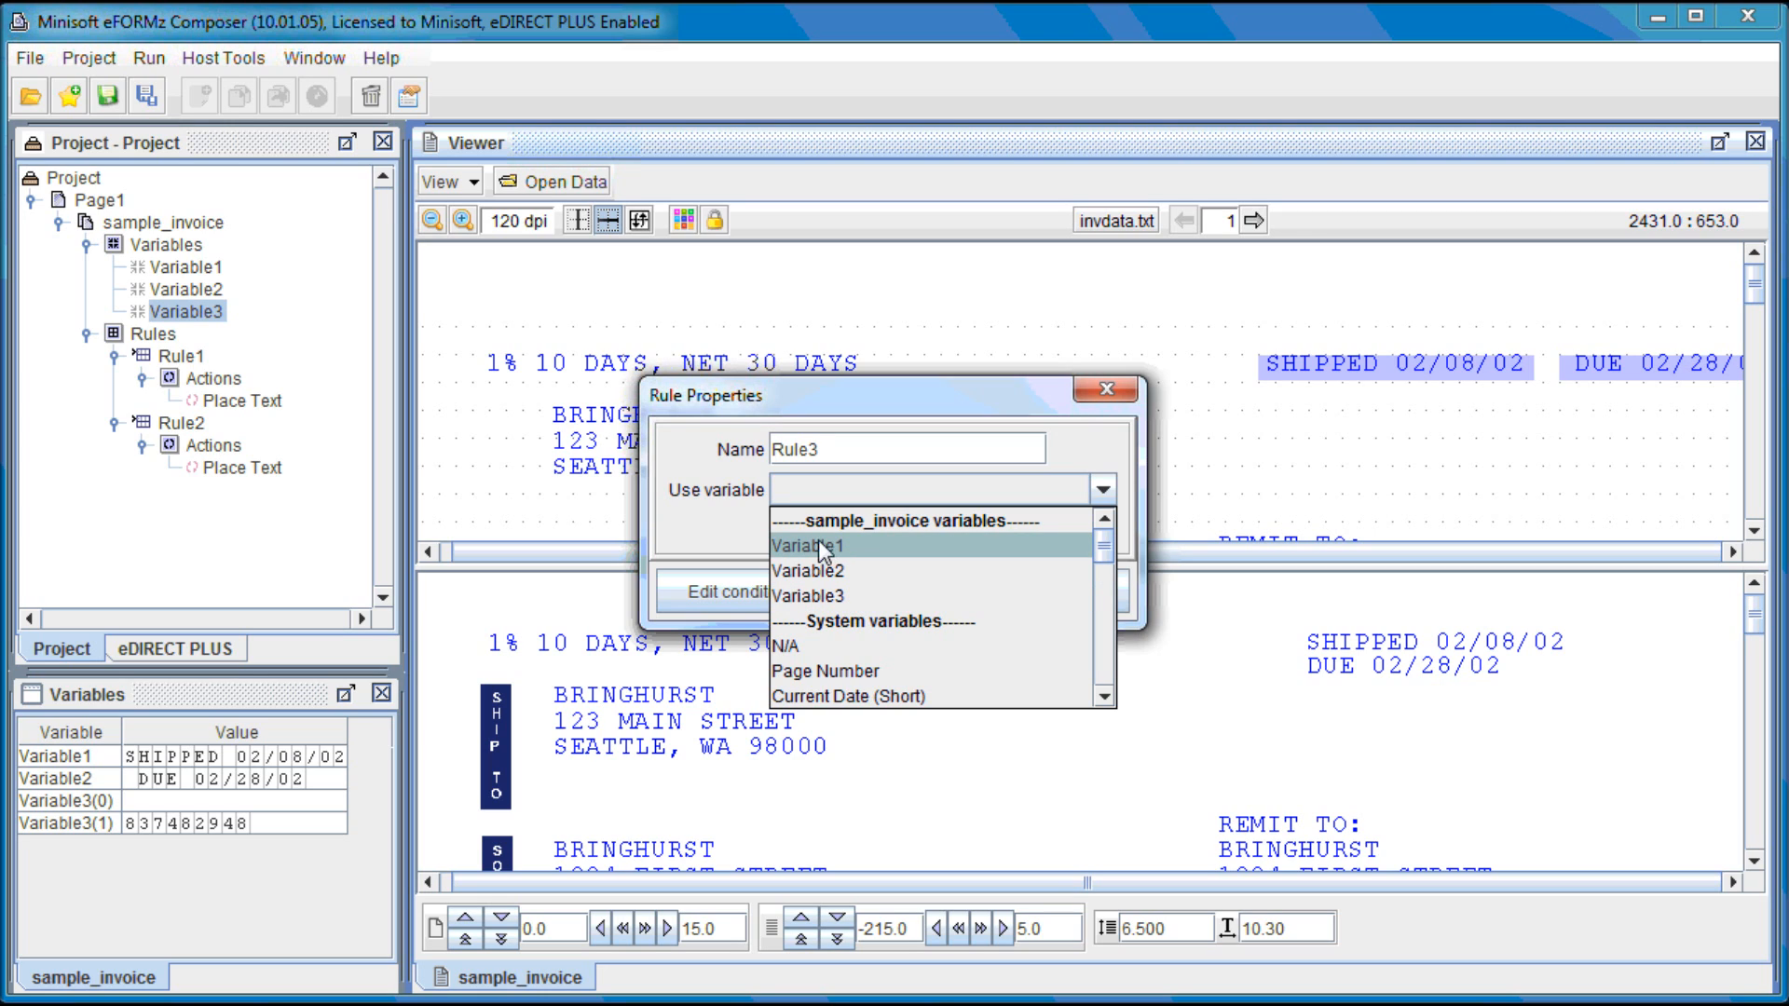
pyautogui.click(836, 589)
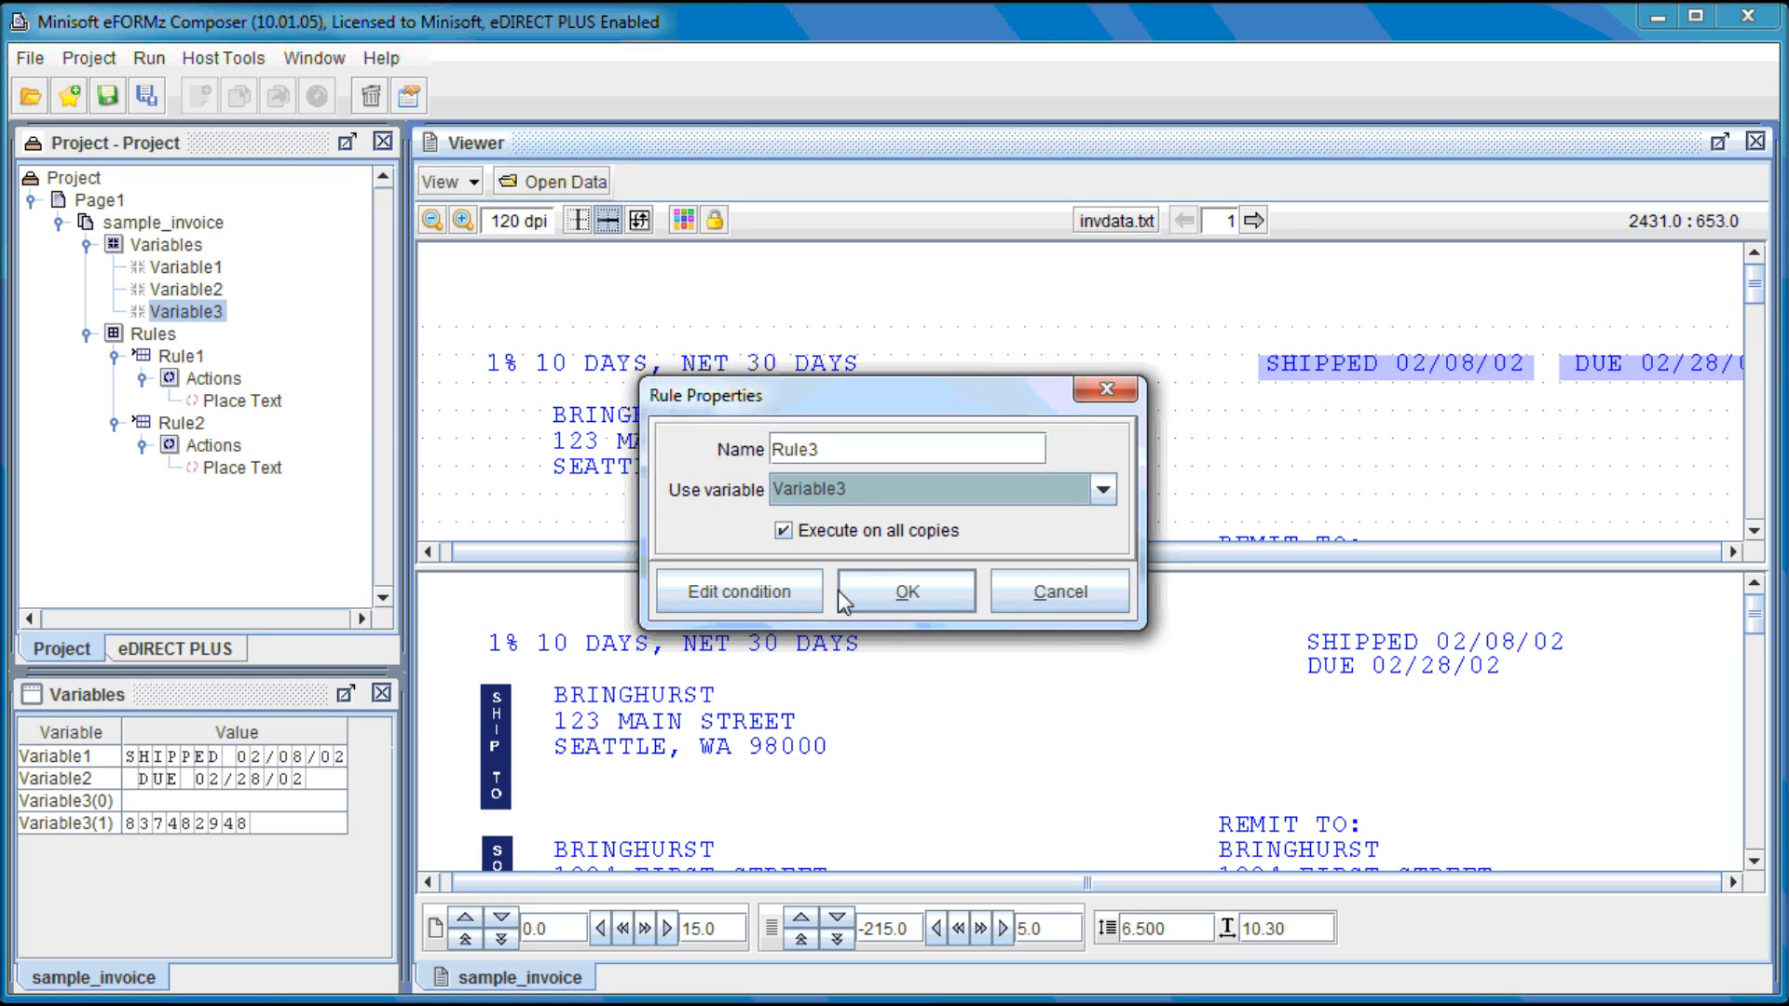
pyautogui.click(901, 597)
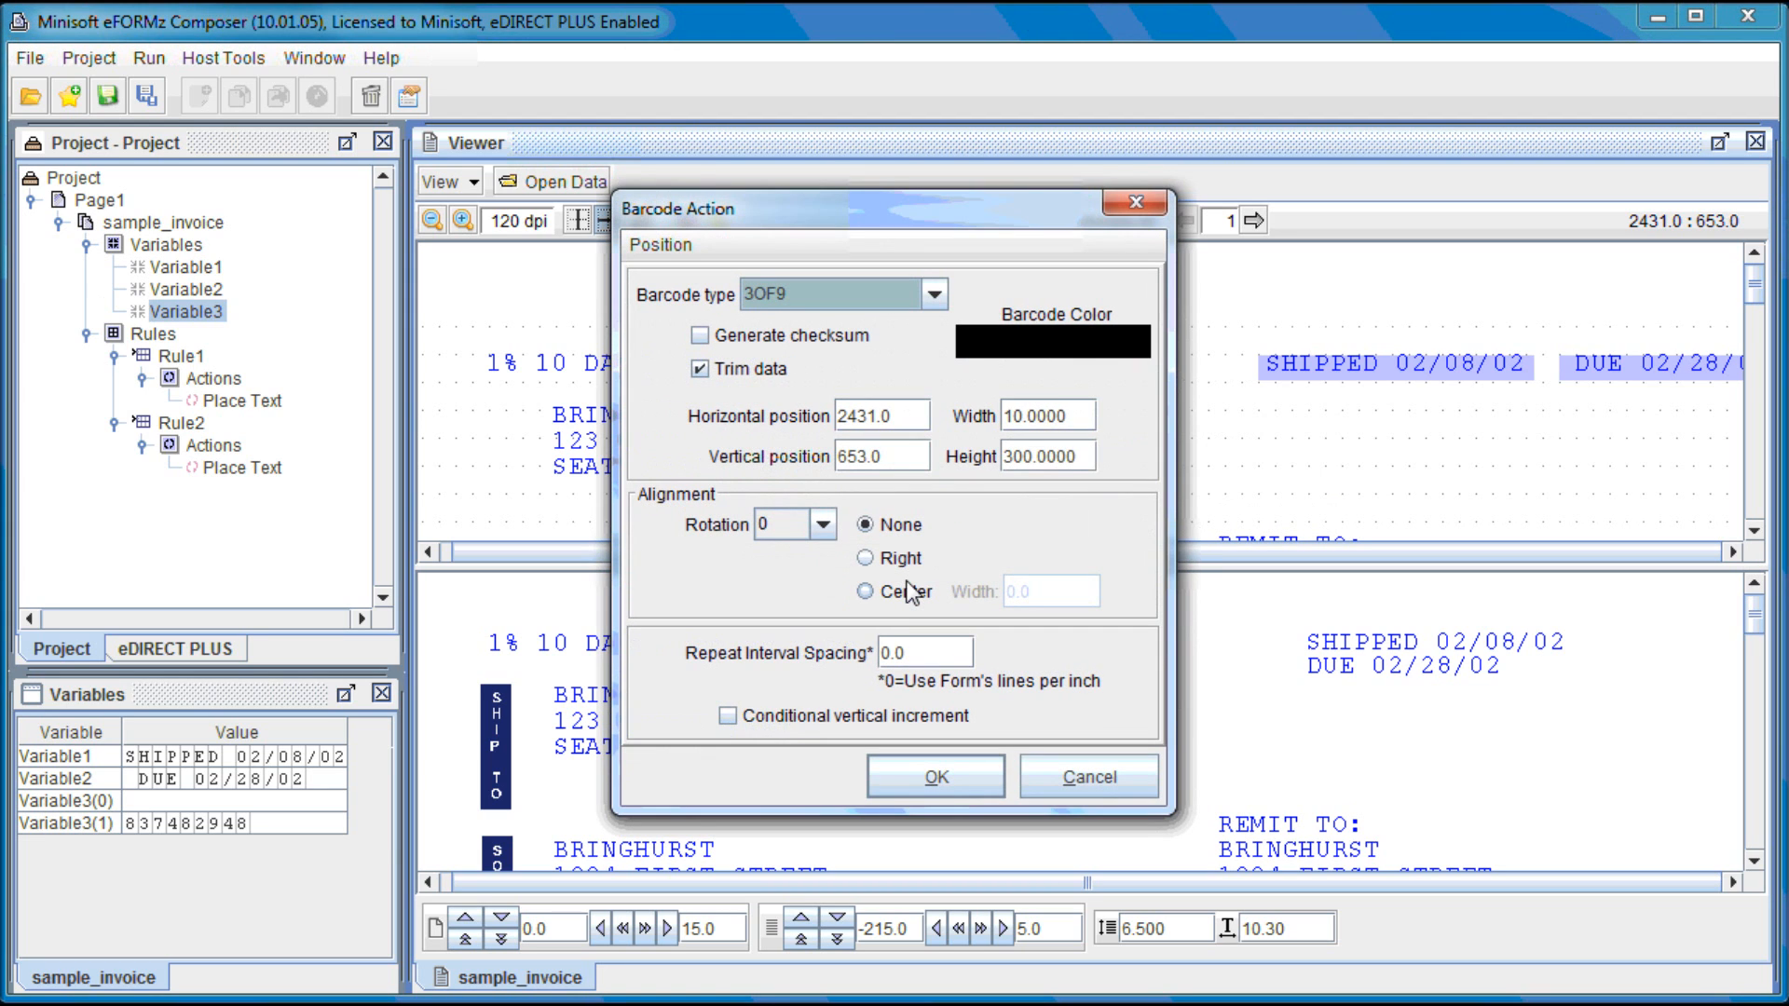
# Step: Place the barcode as type 3OF9 with the default size, and reposition it slightly down and left, clear of the SHIPPED and DUE dates
pyautogui.click(933, 295)
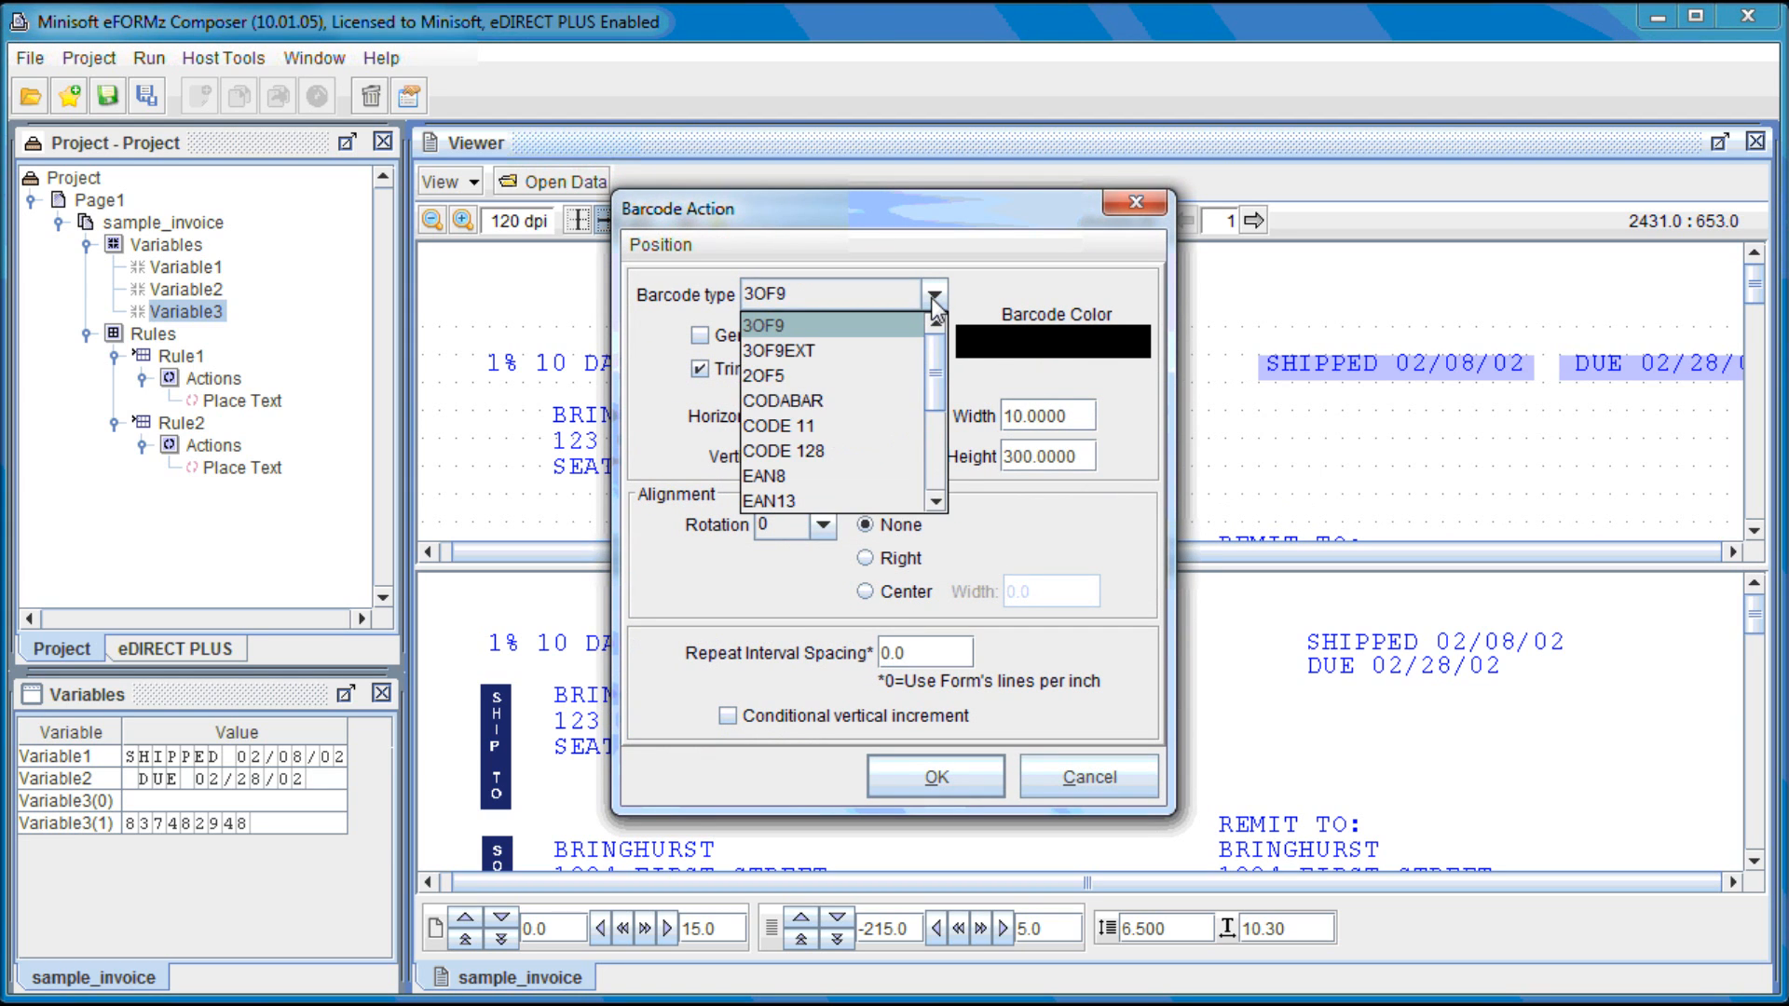
pyautogui.moveTo(935, 357)
pyautogui.mouseDown()
pyautogui.moveTo(935, 443)
pyautogui.moveTo(935, 359)
pyautogui.mouseUp()
pyautogui.click(805, 325)
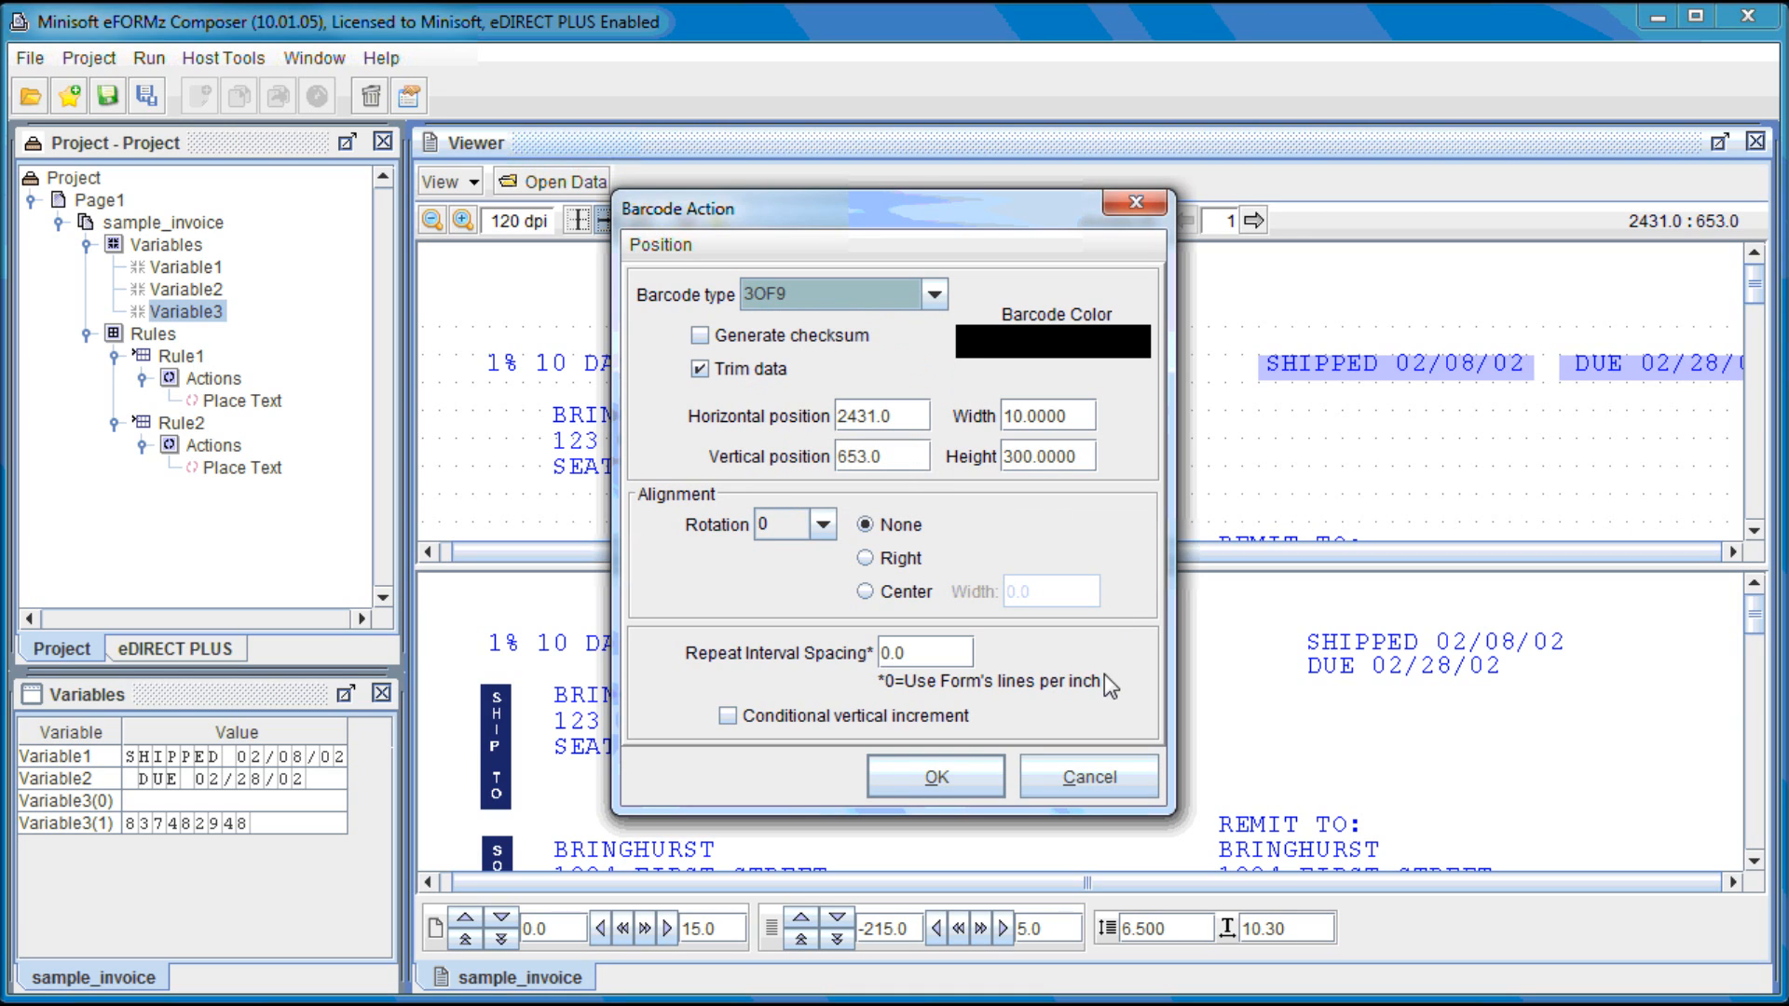
pyautogui.click(964, 769)
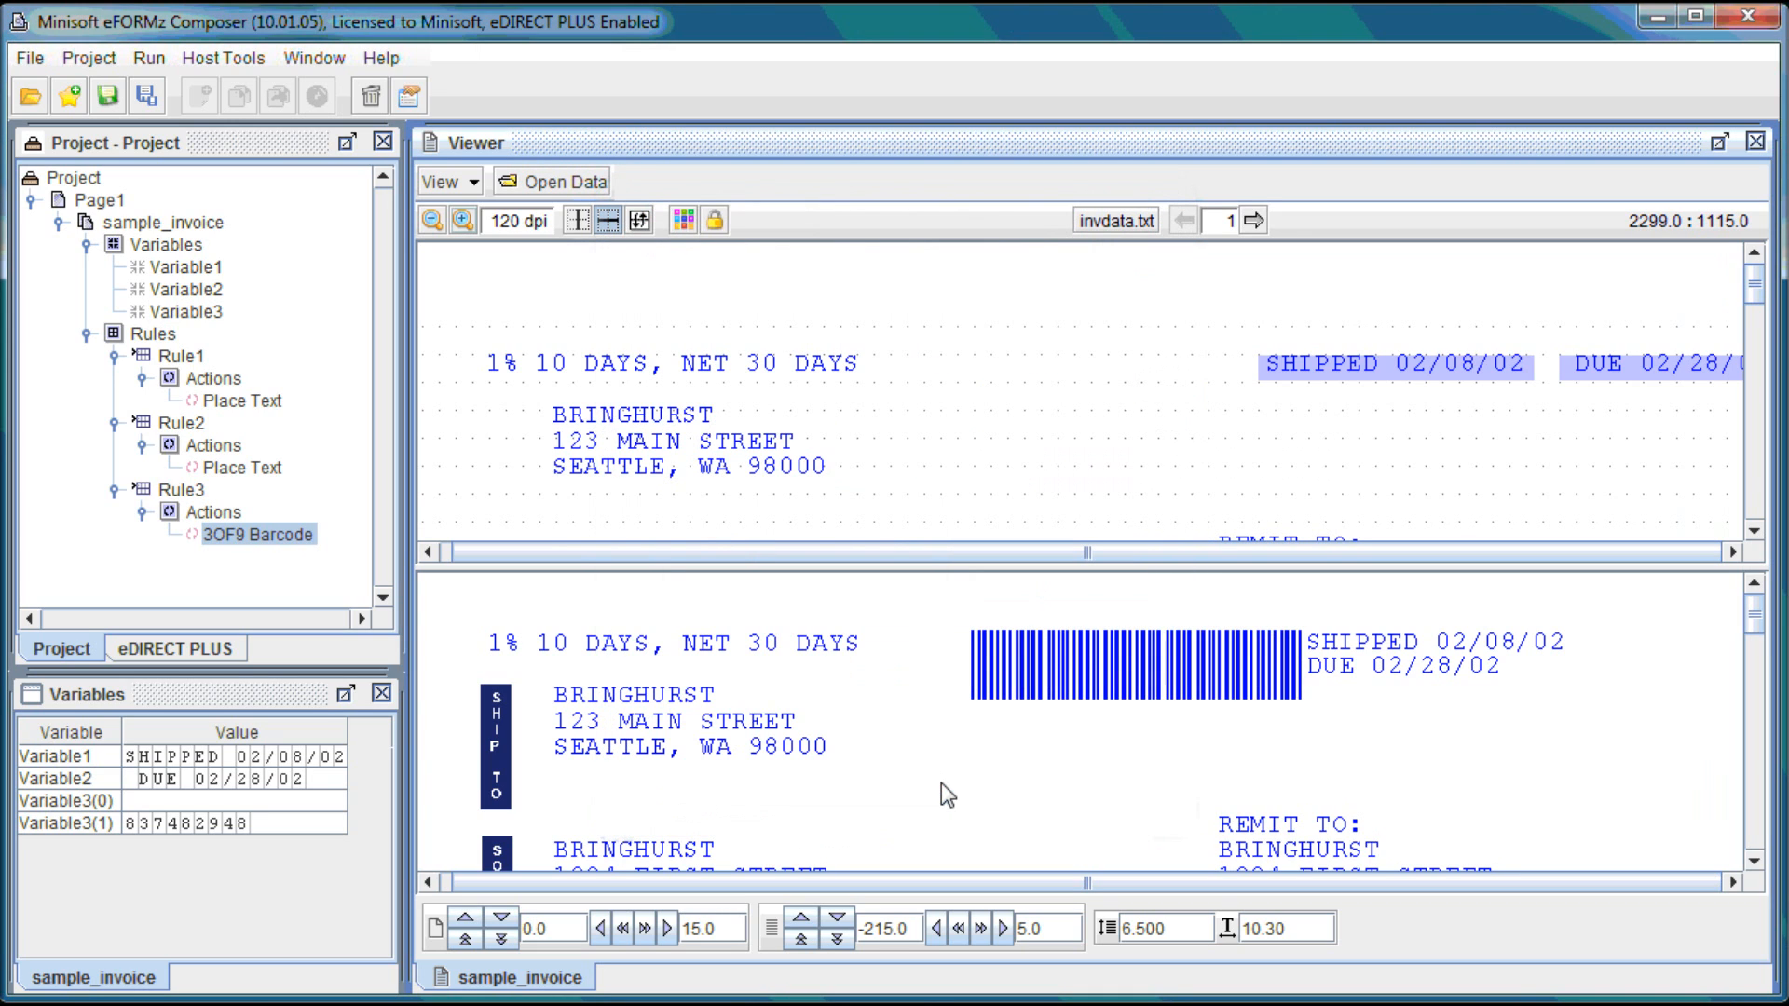
pyautogui.moveTo(1057, 686); pyautogui.dragTo(989, 696)
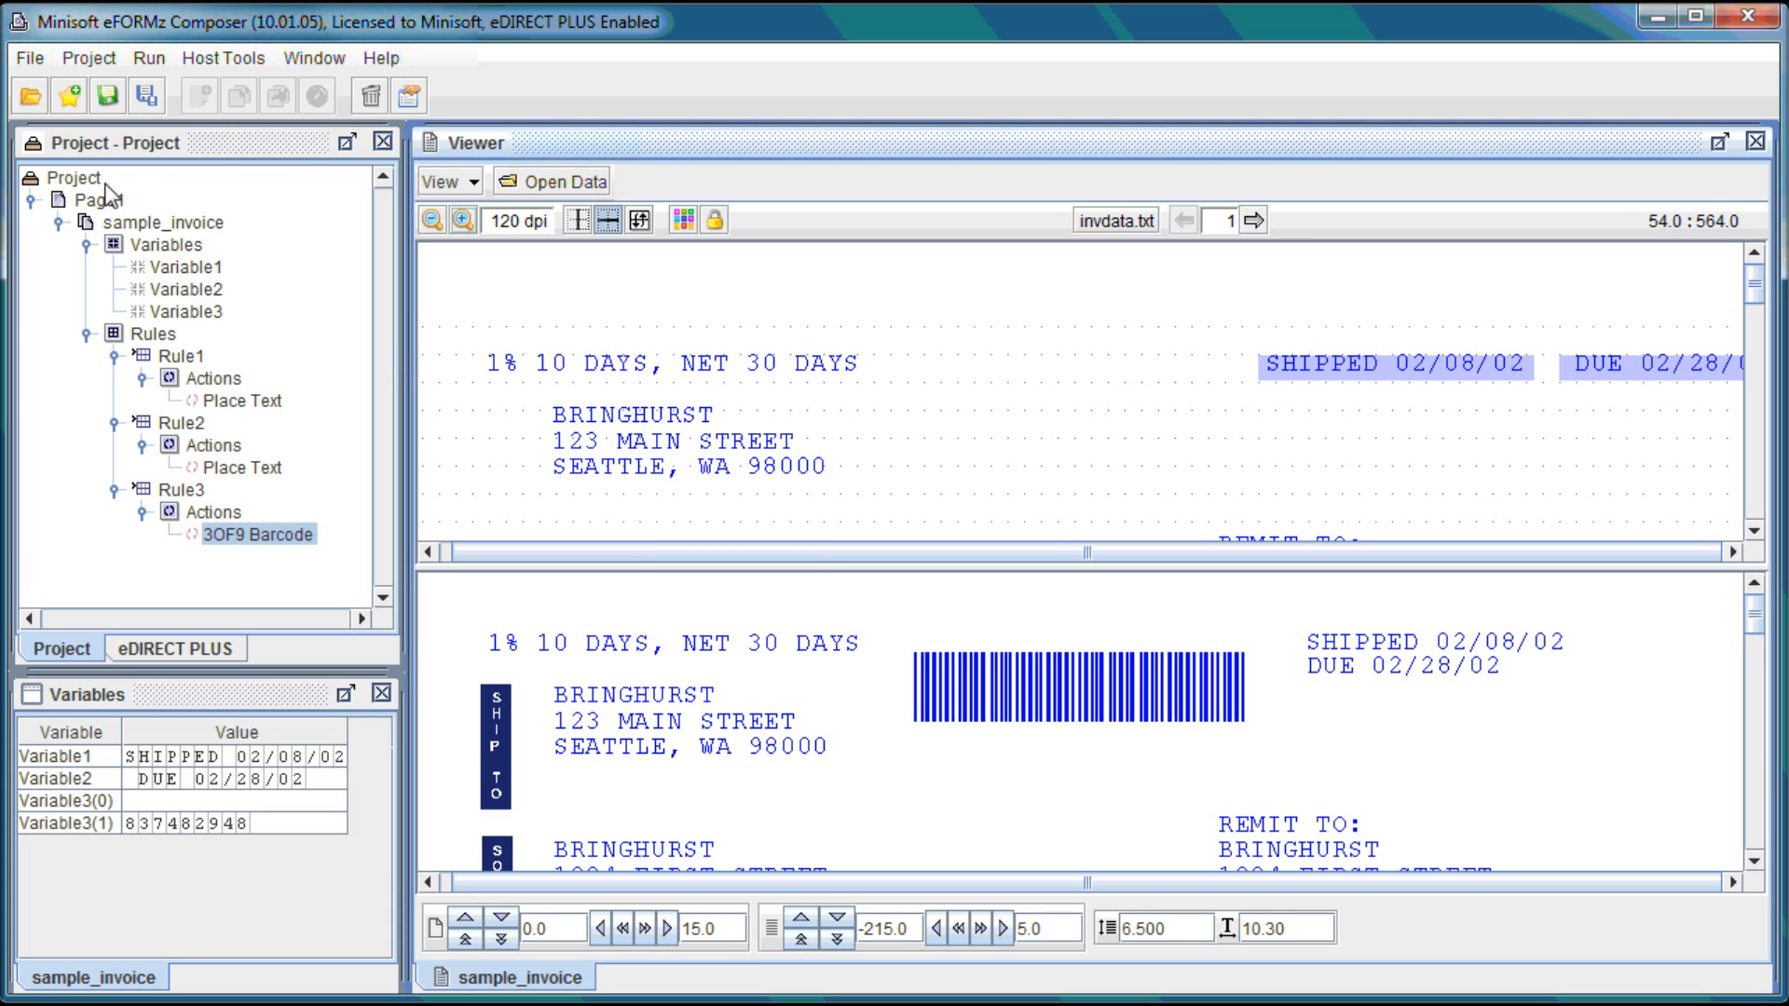
# Step: Add Minisoft_HighRes_fullcolor_Navy.jpg from the Video_sample folder to the project's images, with scaling None and the aspect ratio locked
pyautogui.rightClick(74, 178)
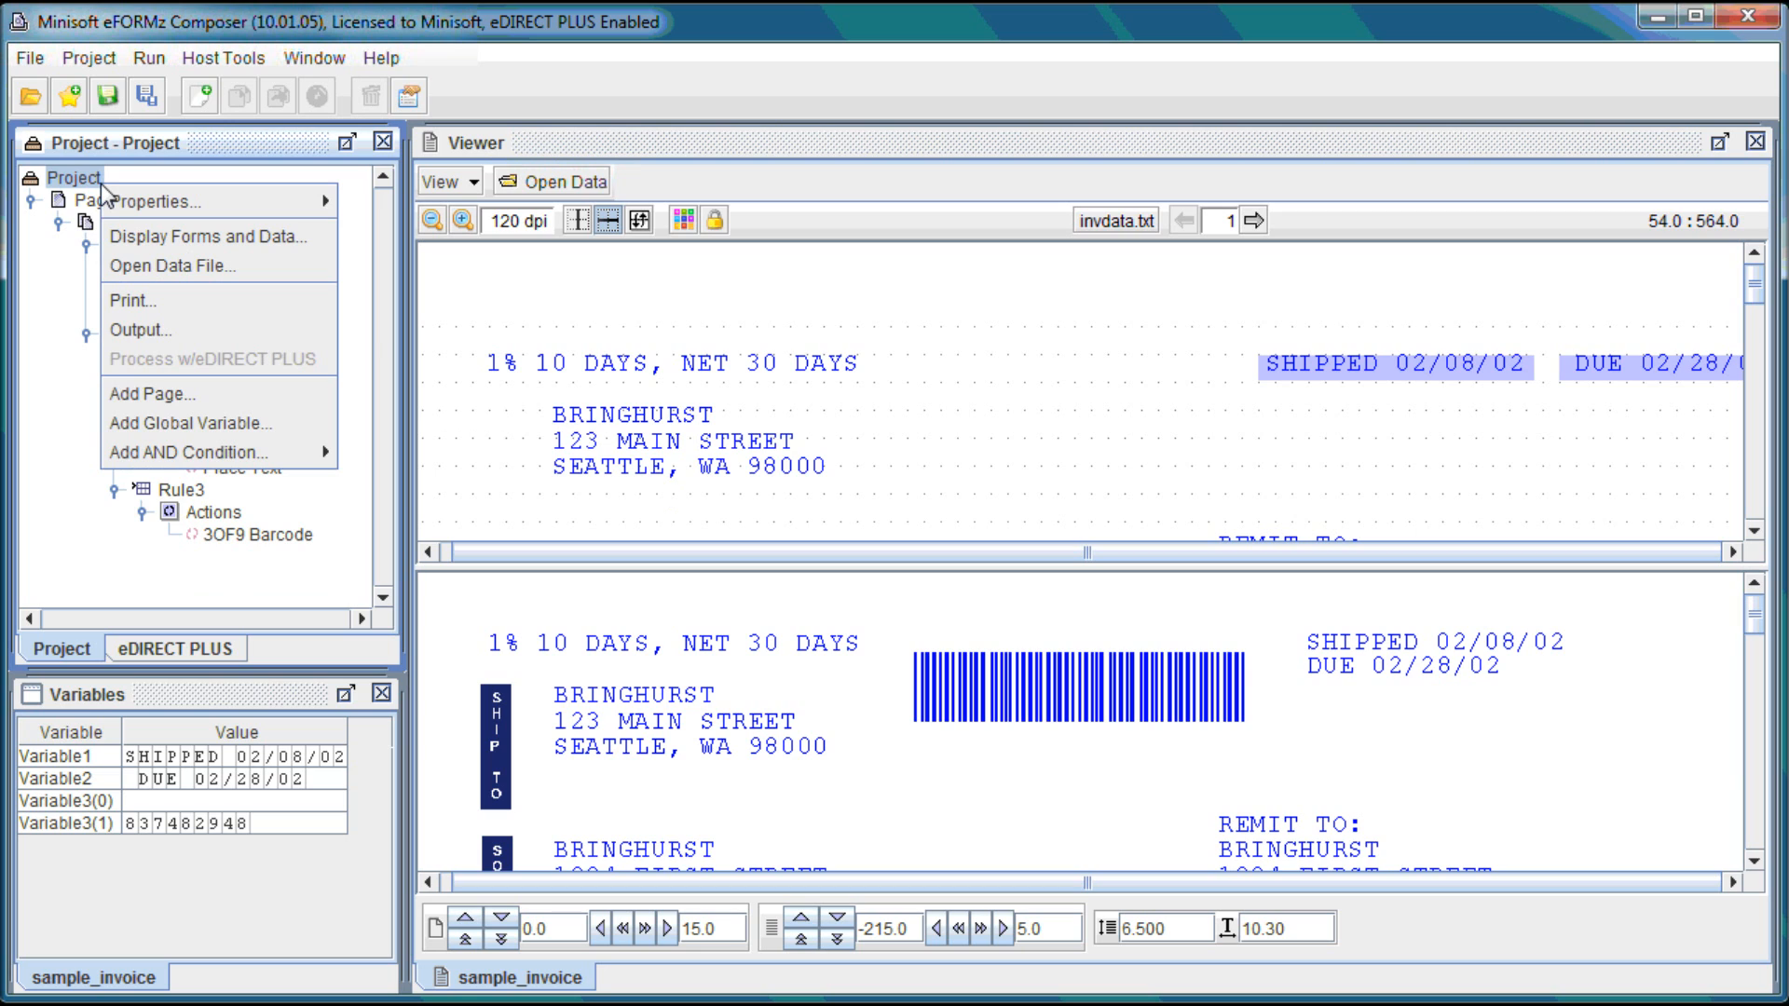
pyautogui.moveTo(198, 194)
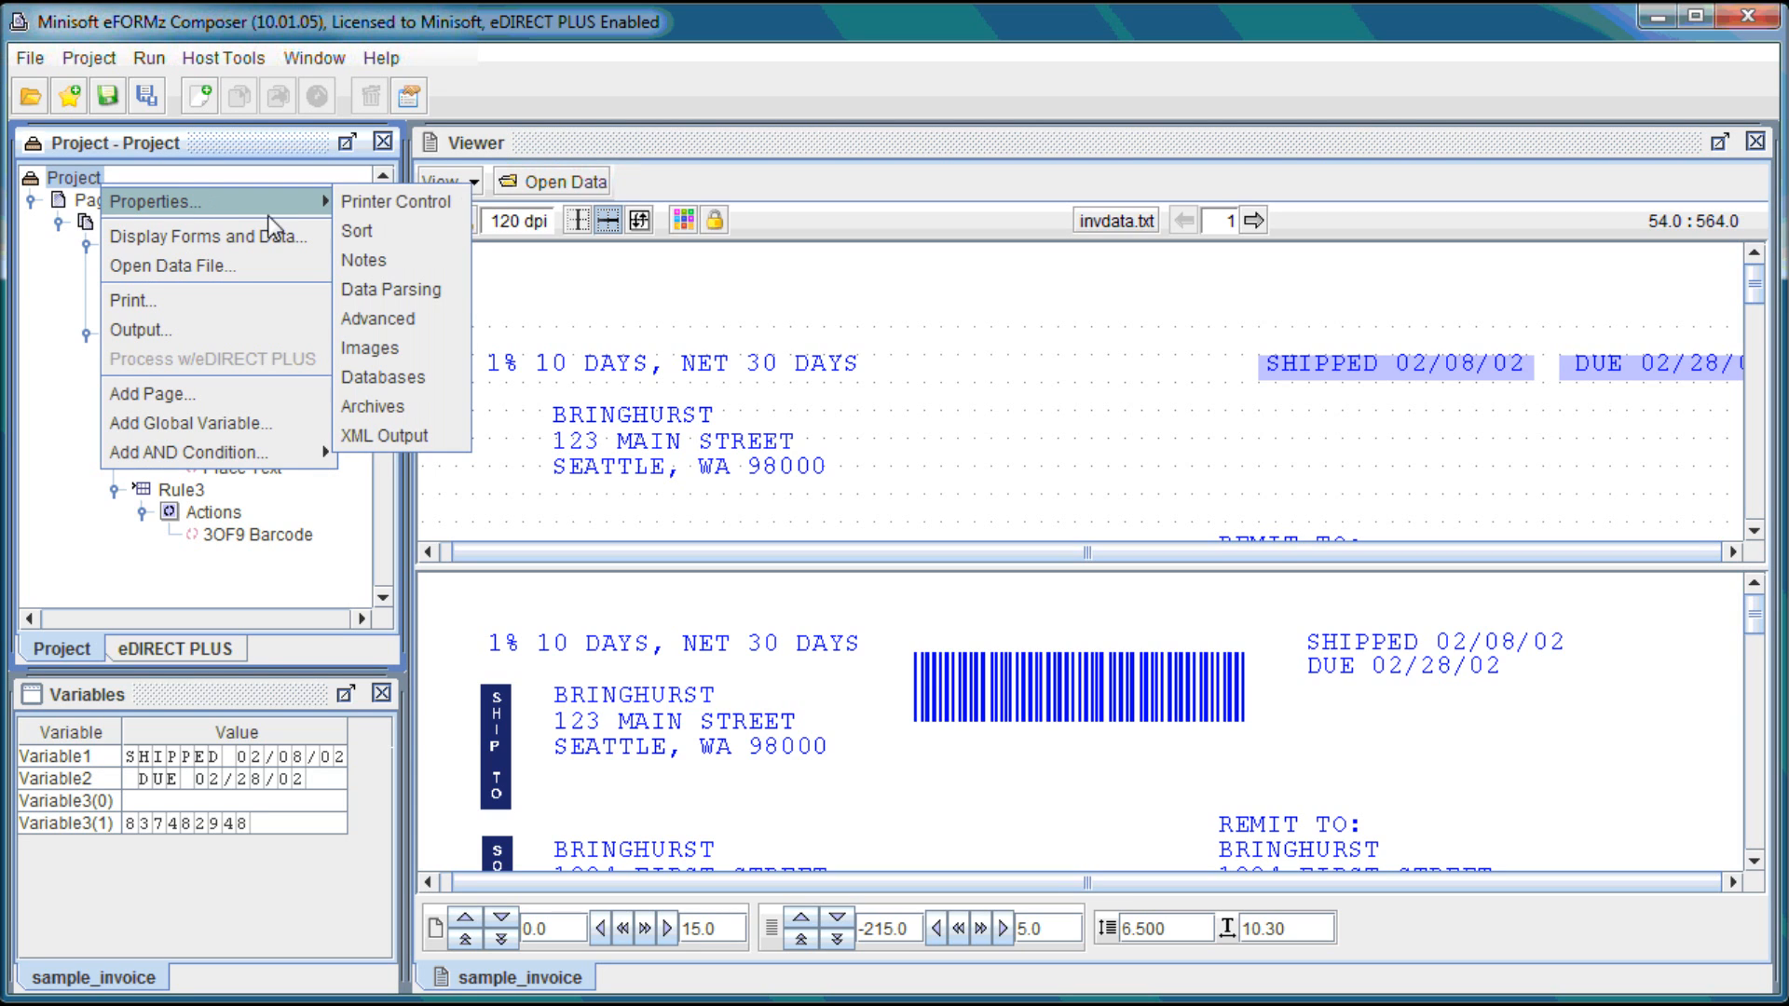
pyautogui.click(411, 349)
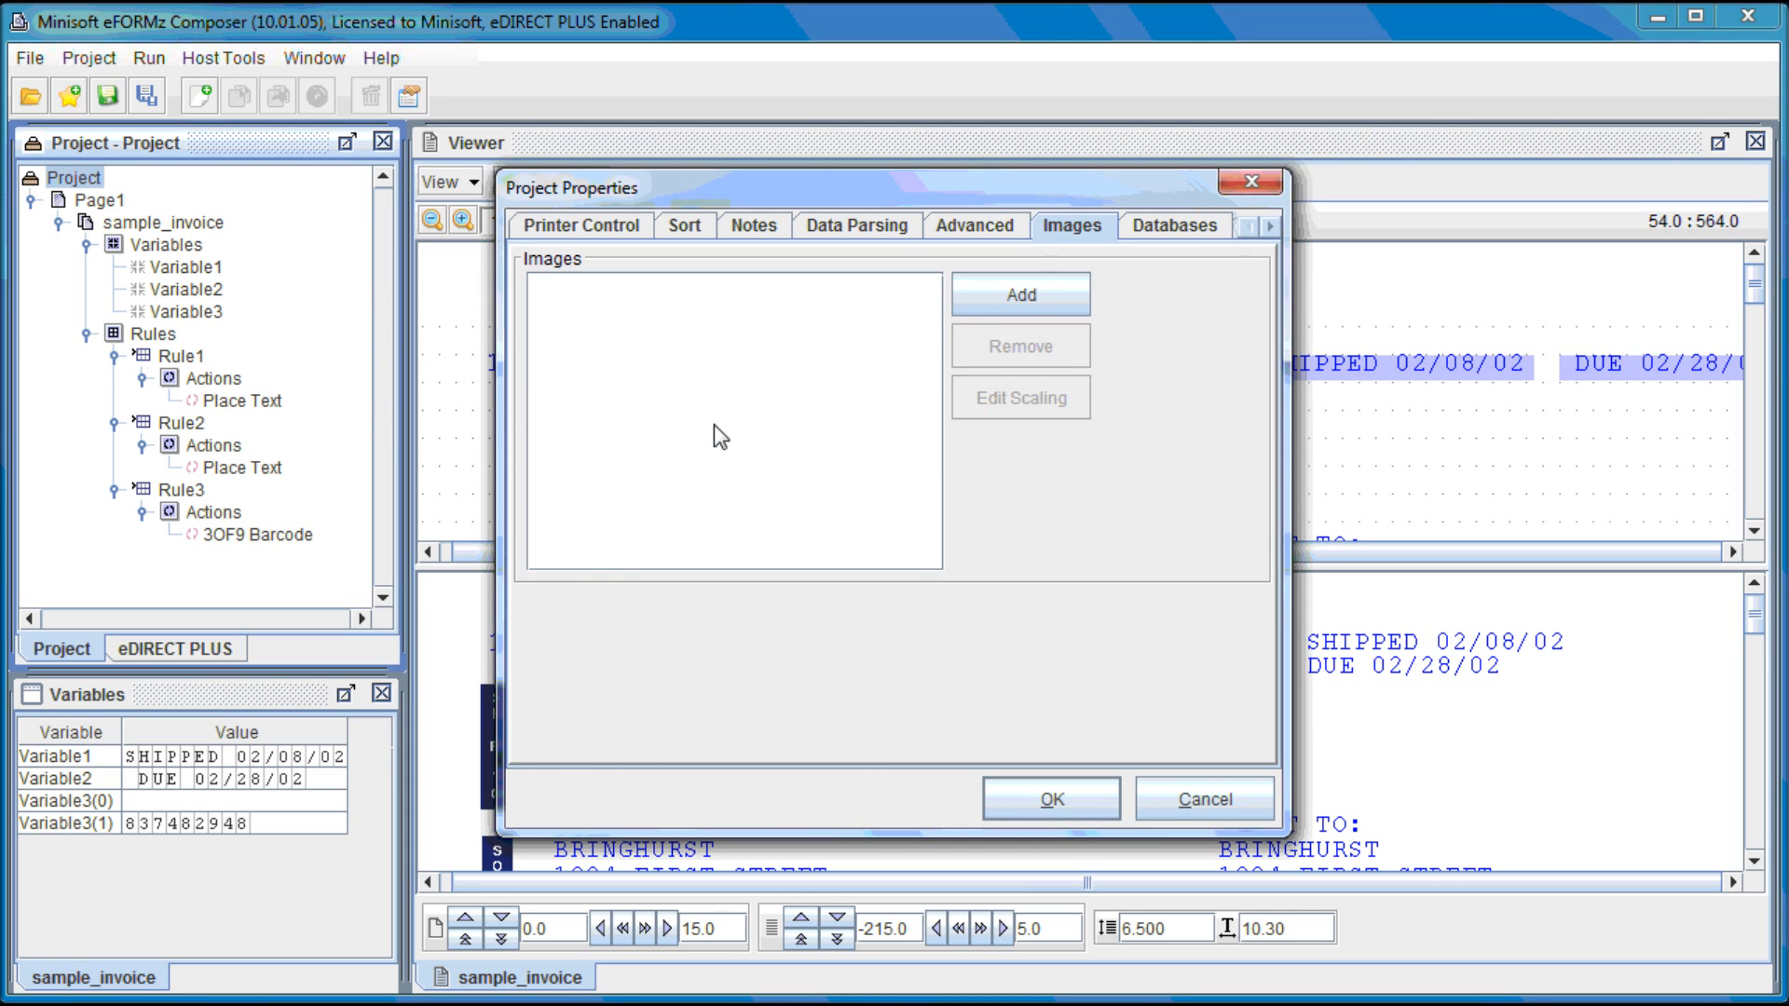
pyautogui.click(1023, 305)
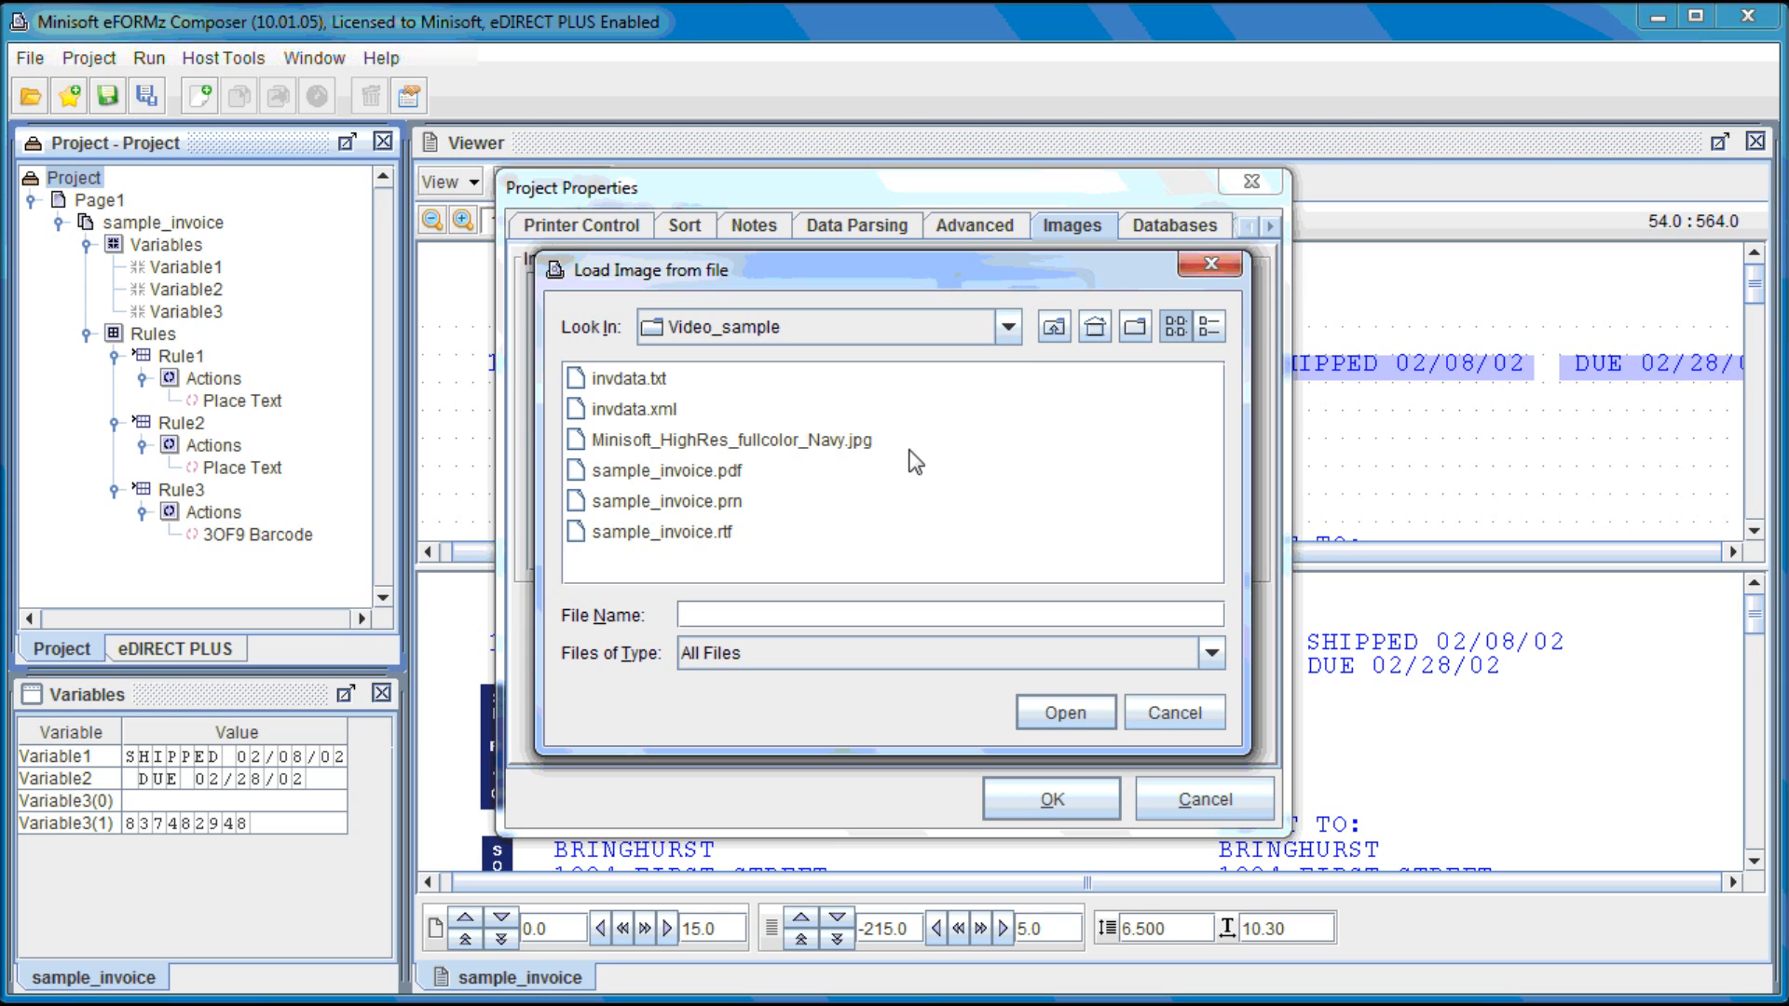
pyautogui.click(846, 445)
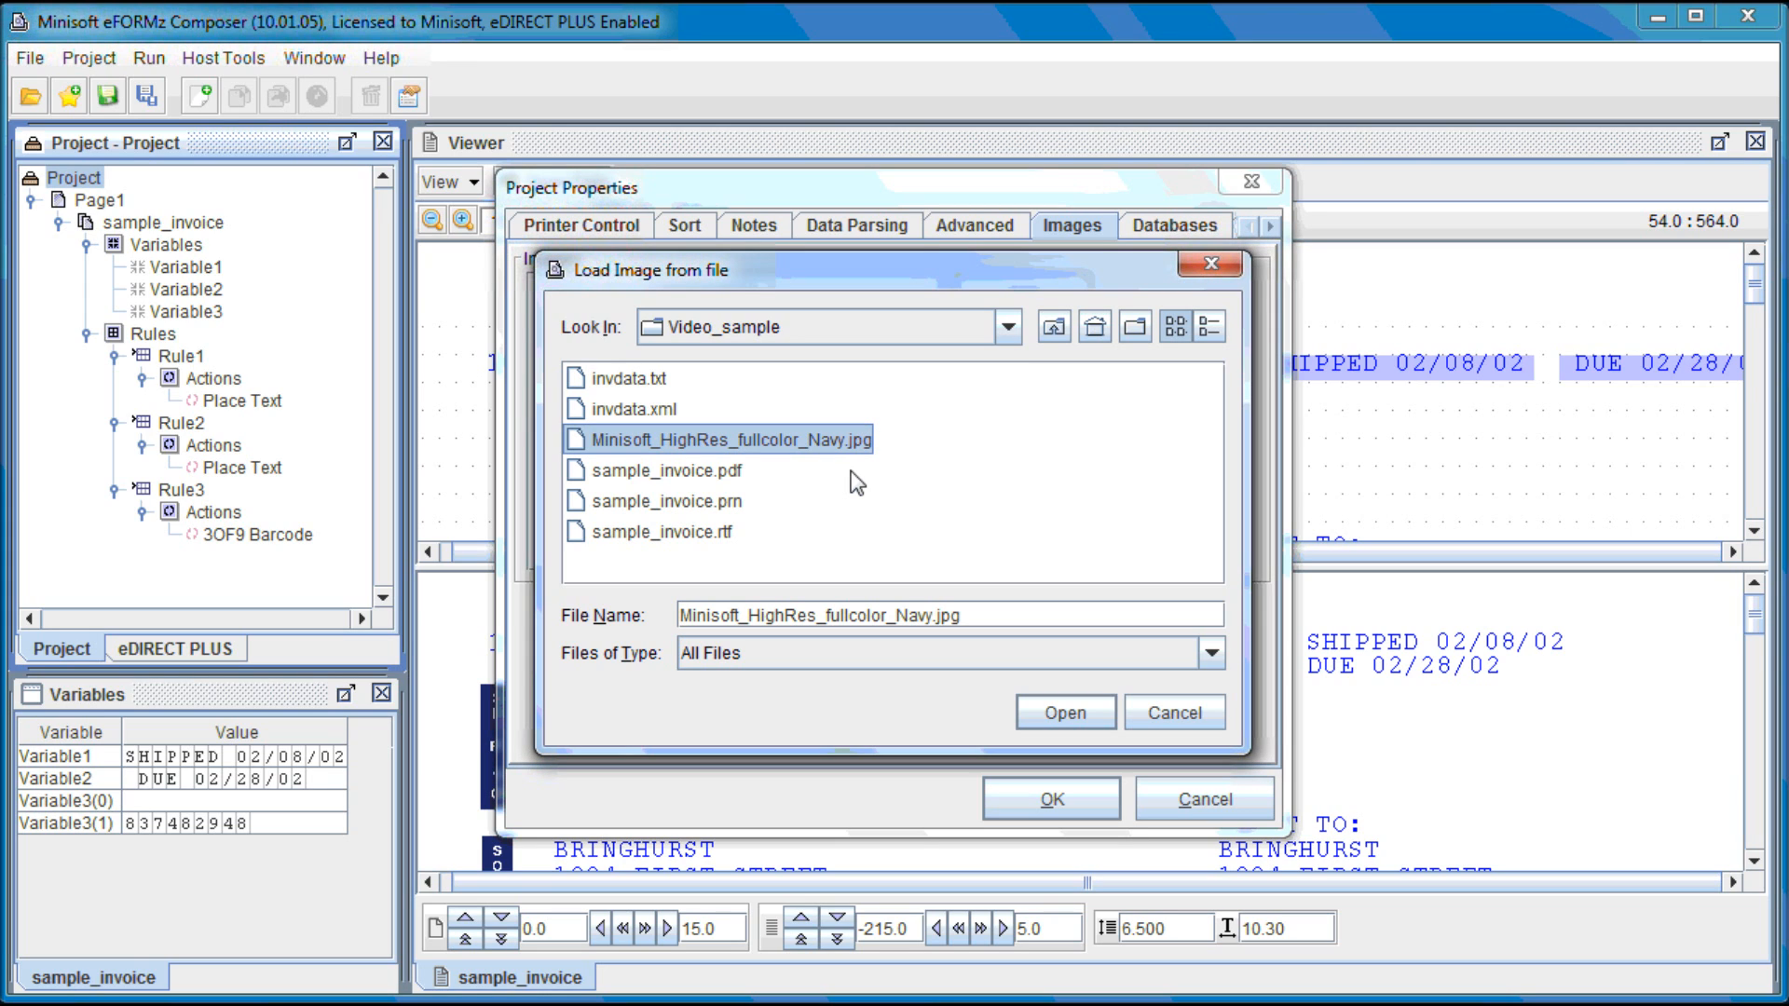
pyautogui.click(1066, 717)
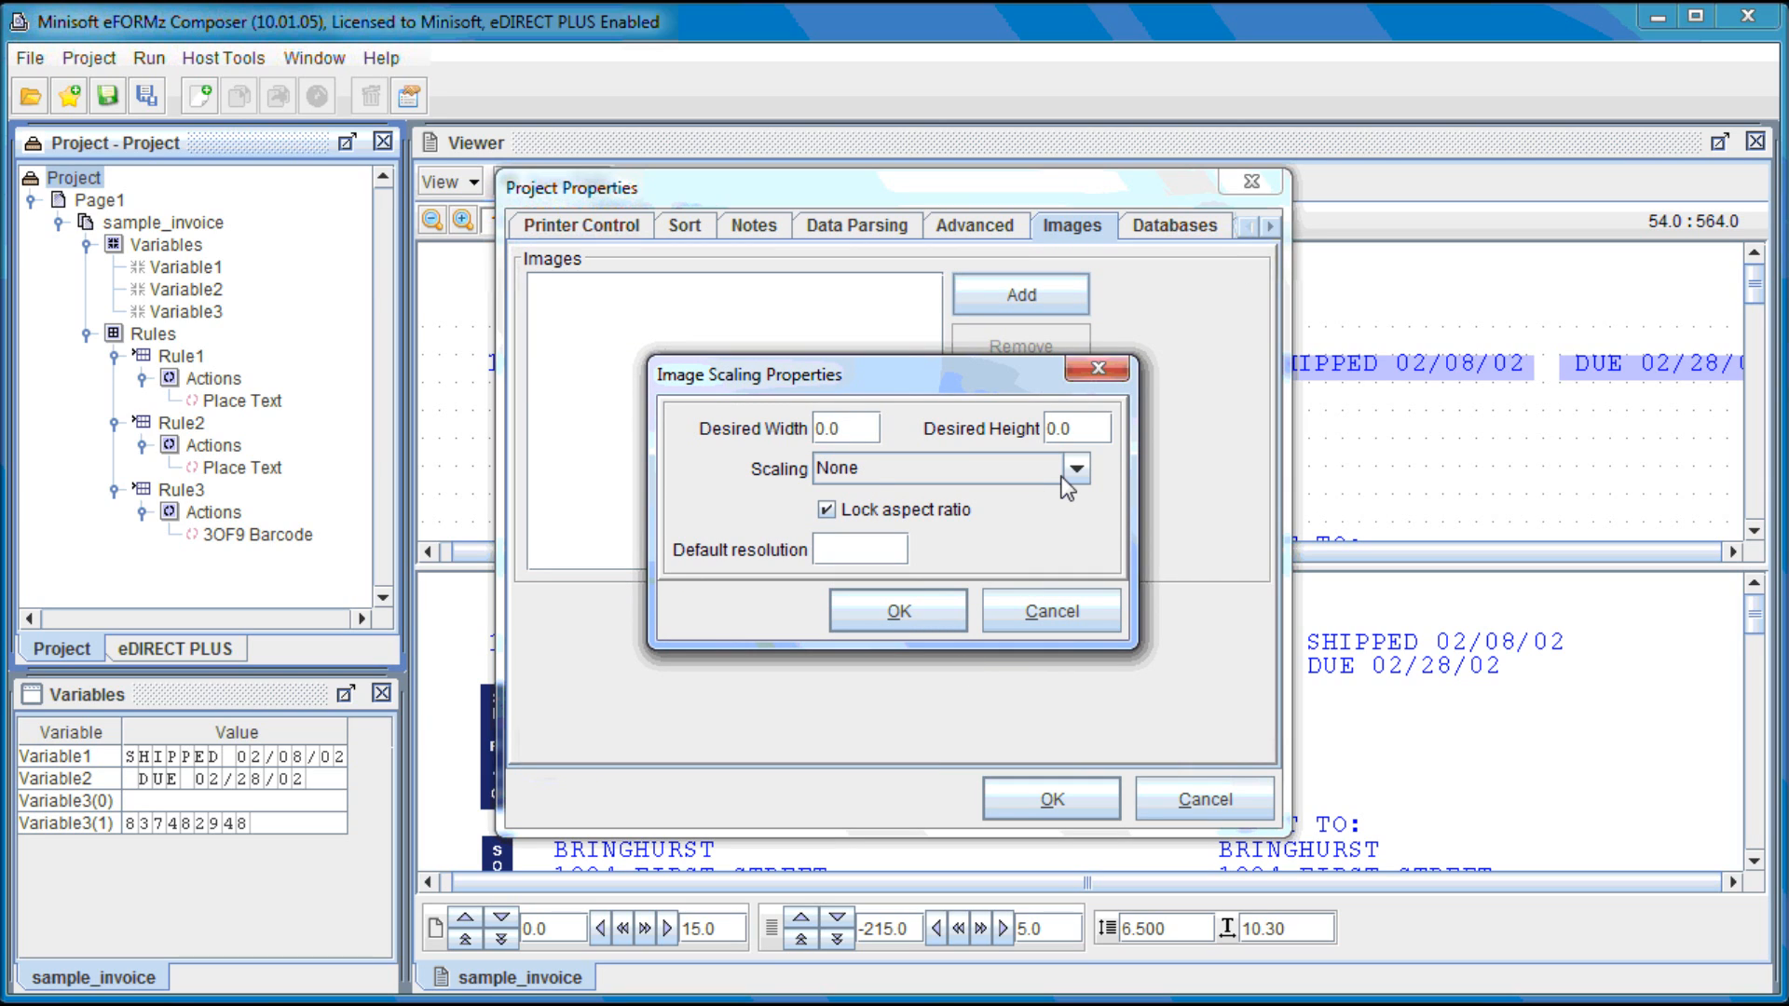
pyautogui.click(980, 466)
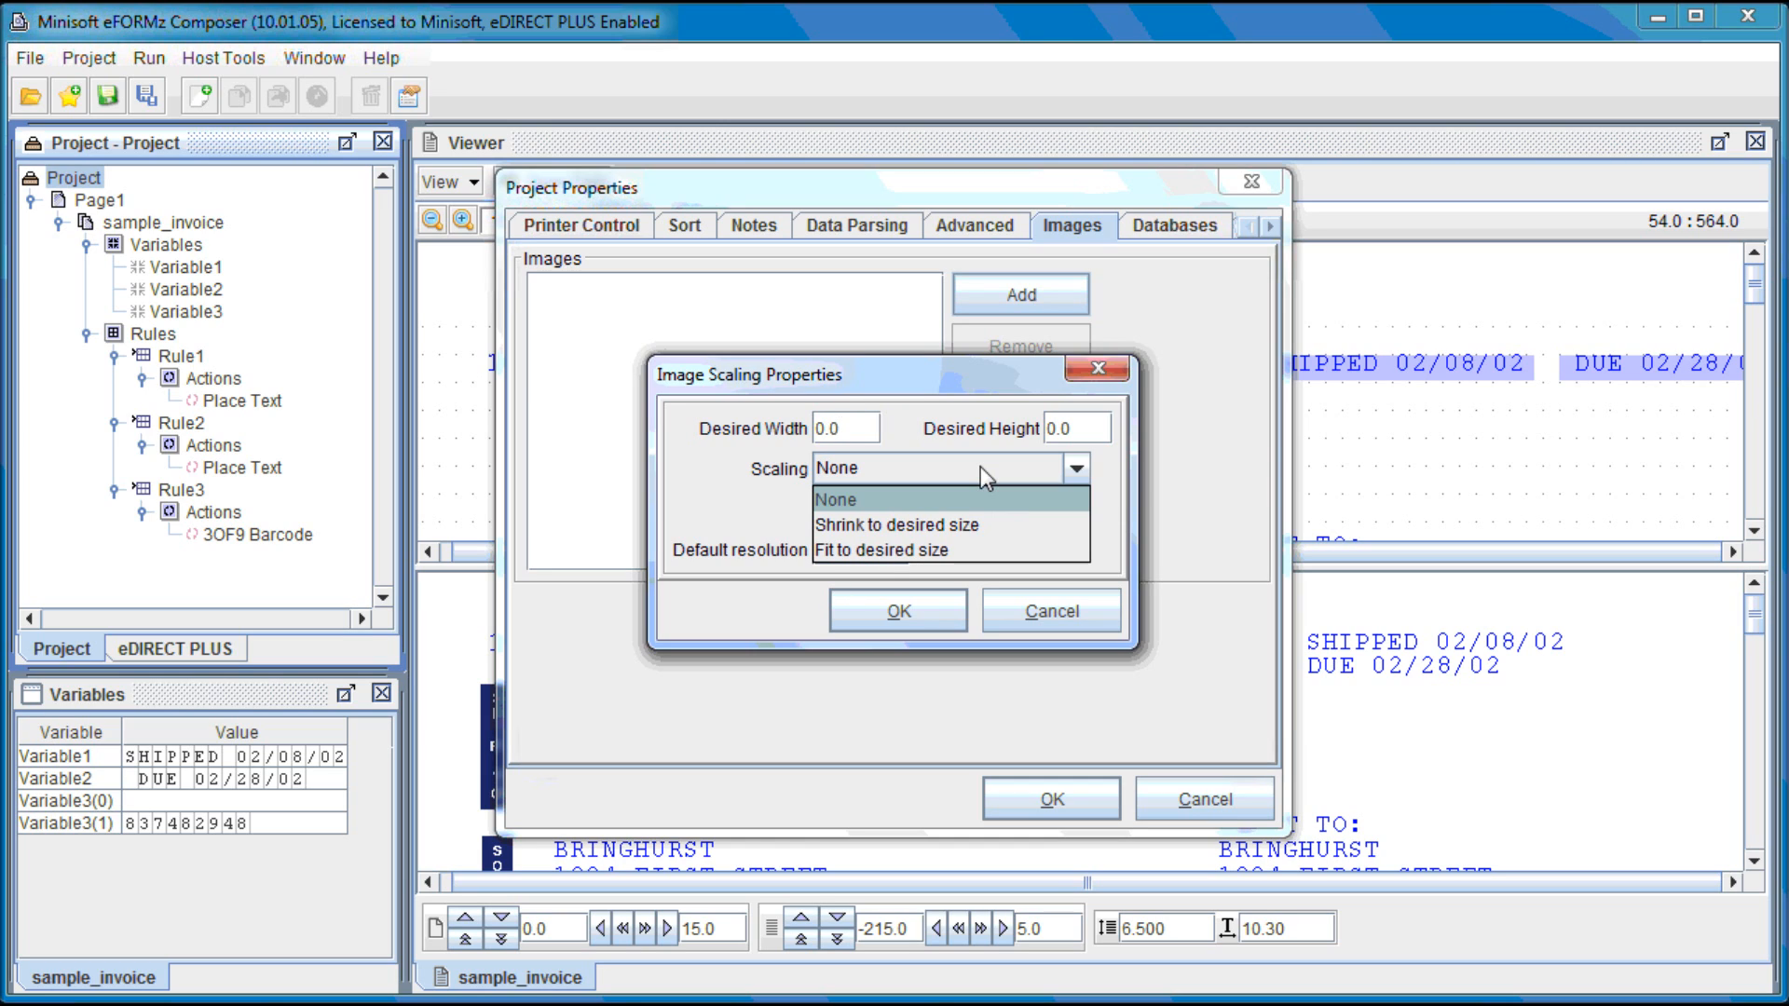
pyautogui.click(1003, 484)
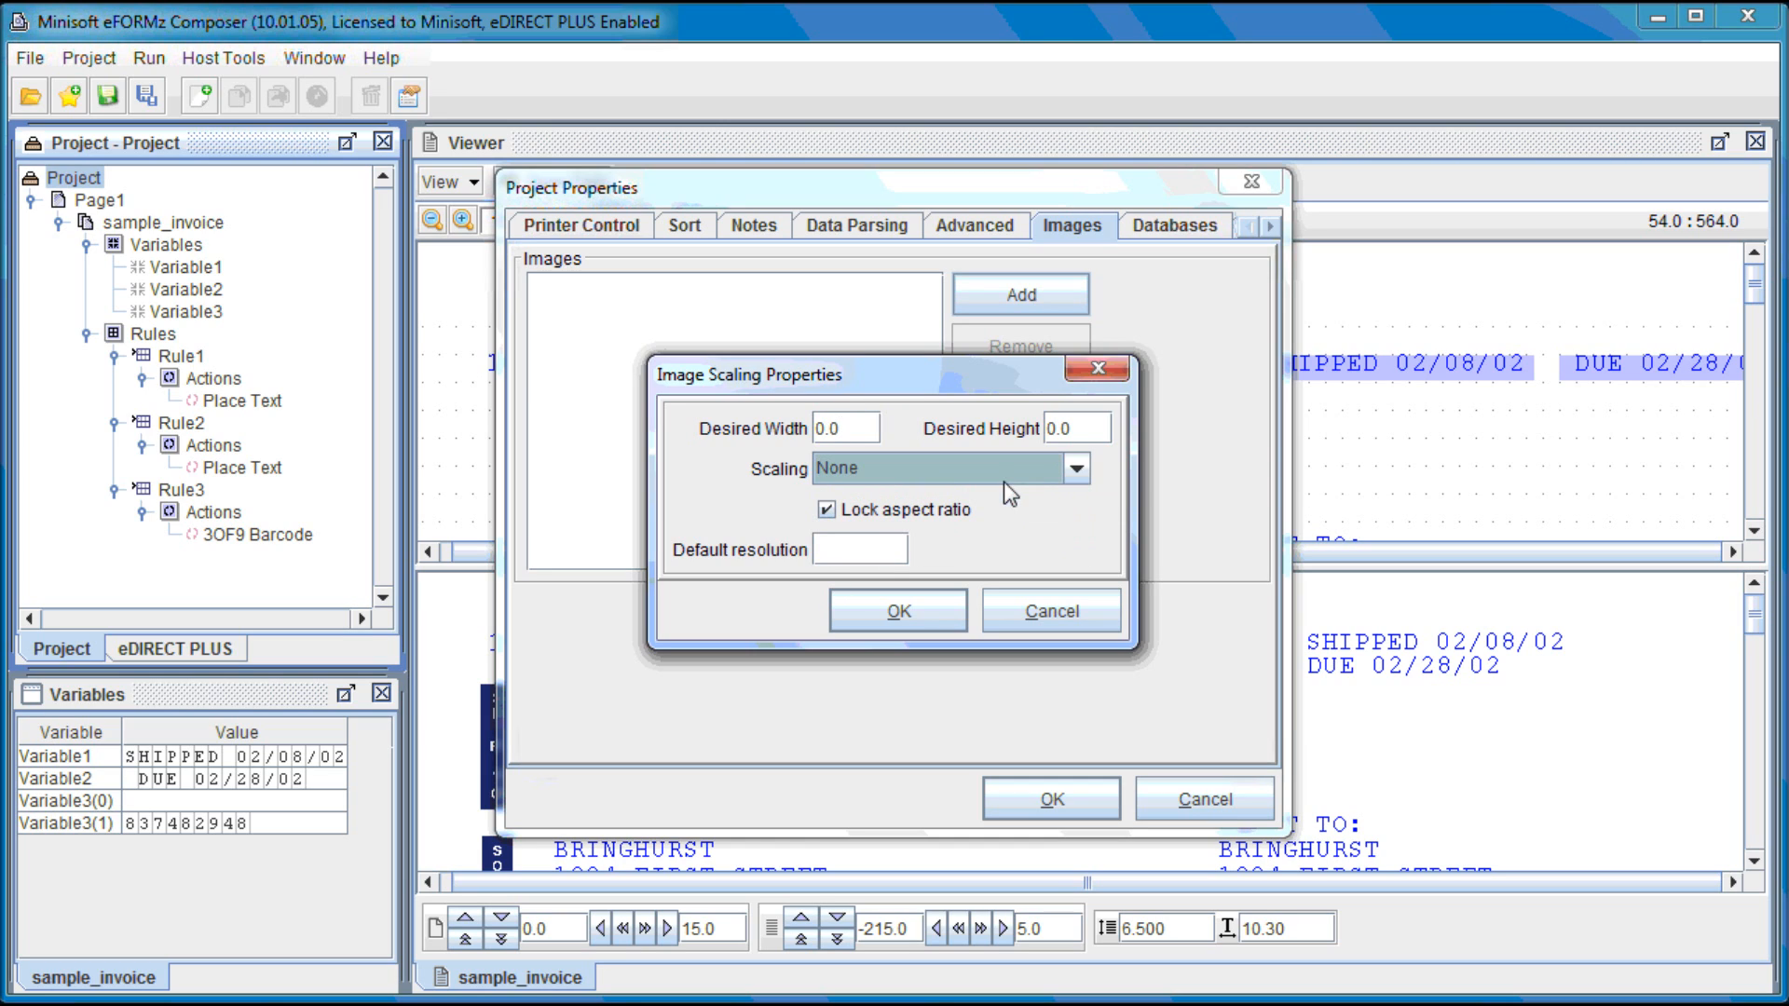
pyautogui.click(920, 610)
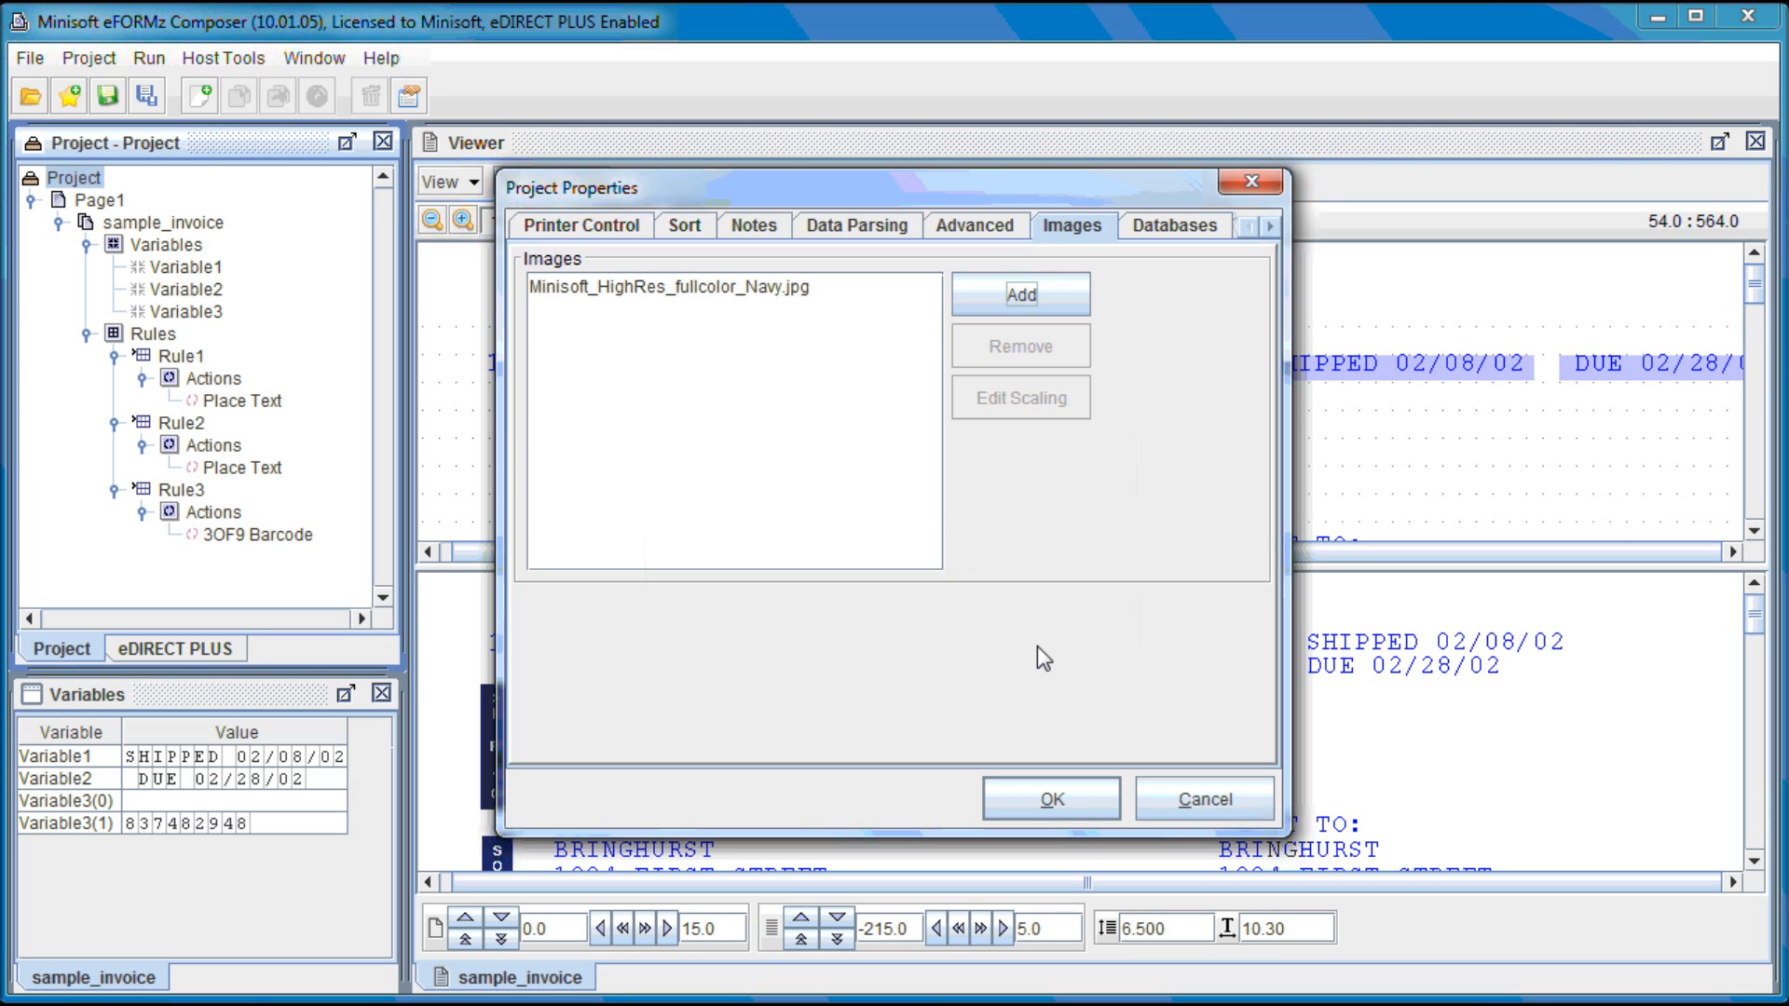
pyautogui.click(1048, 801)
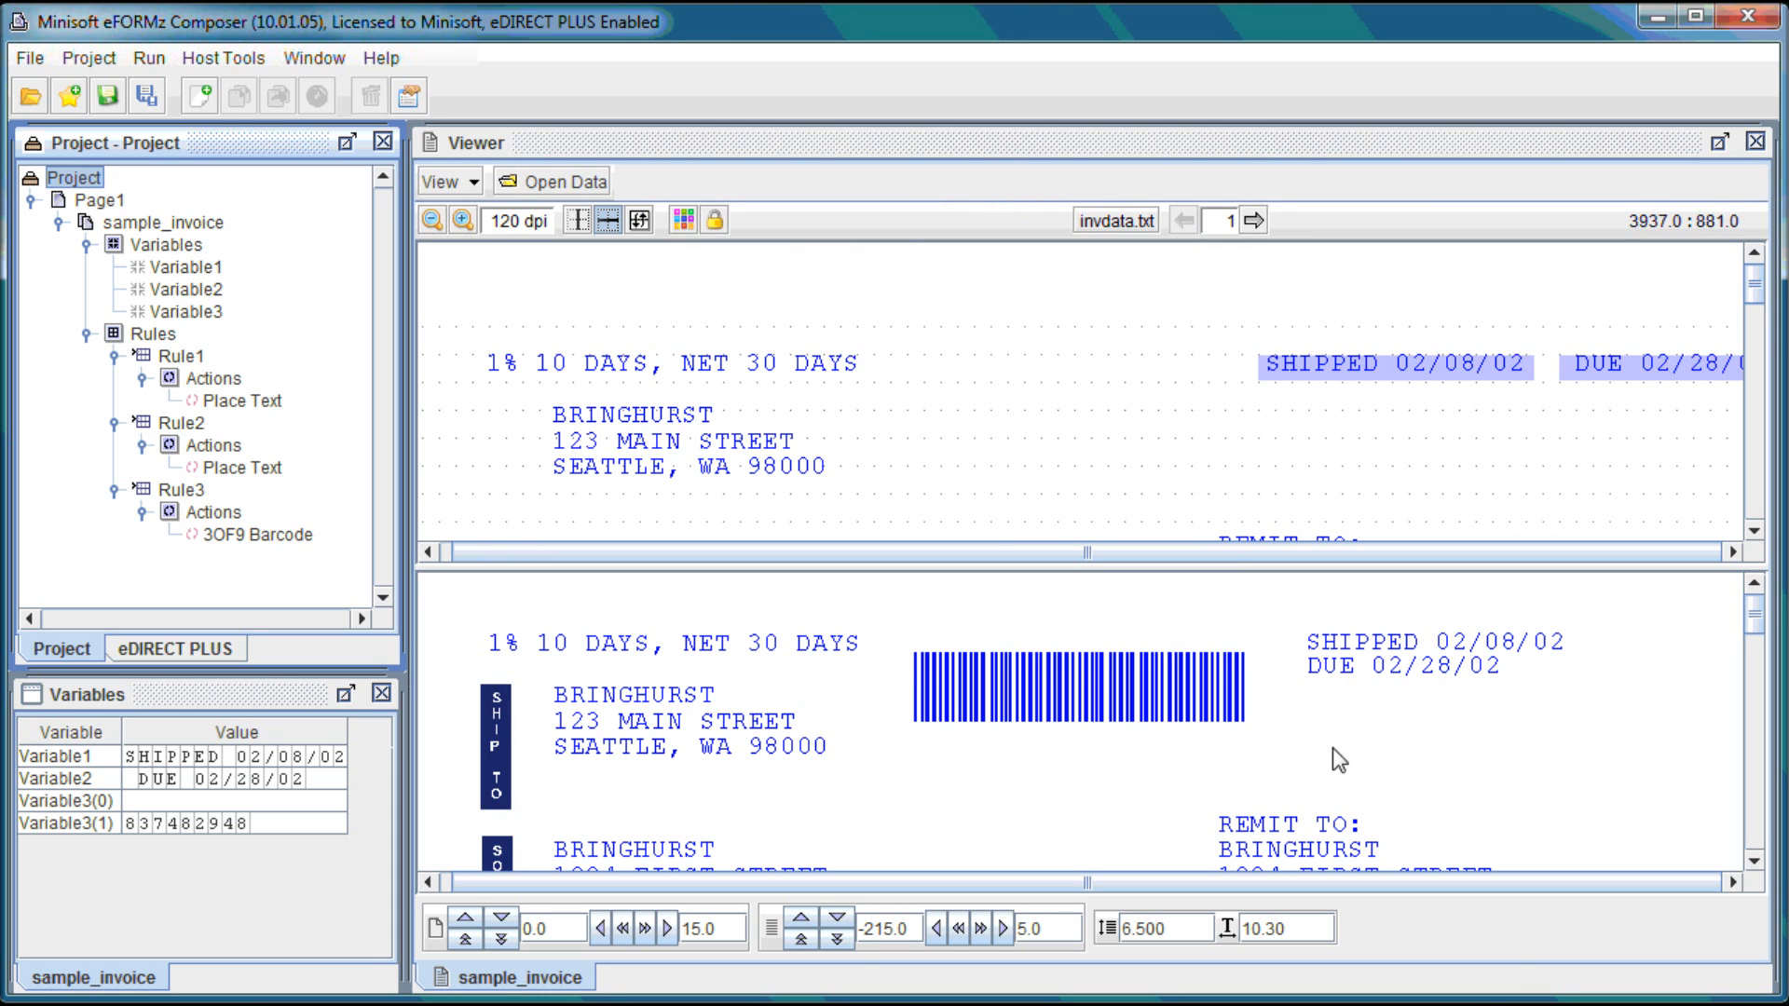
# Step: Create a Load Image rule on the form just below the DUE date, using the N/A system variable and executing on all copies
pyautogui.scroll(-2, 1389, 762)
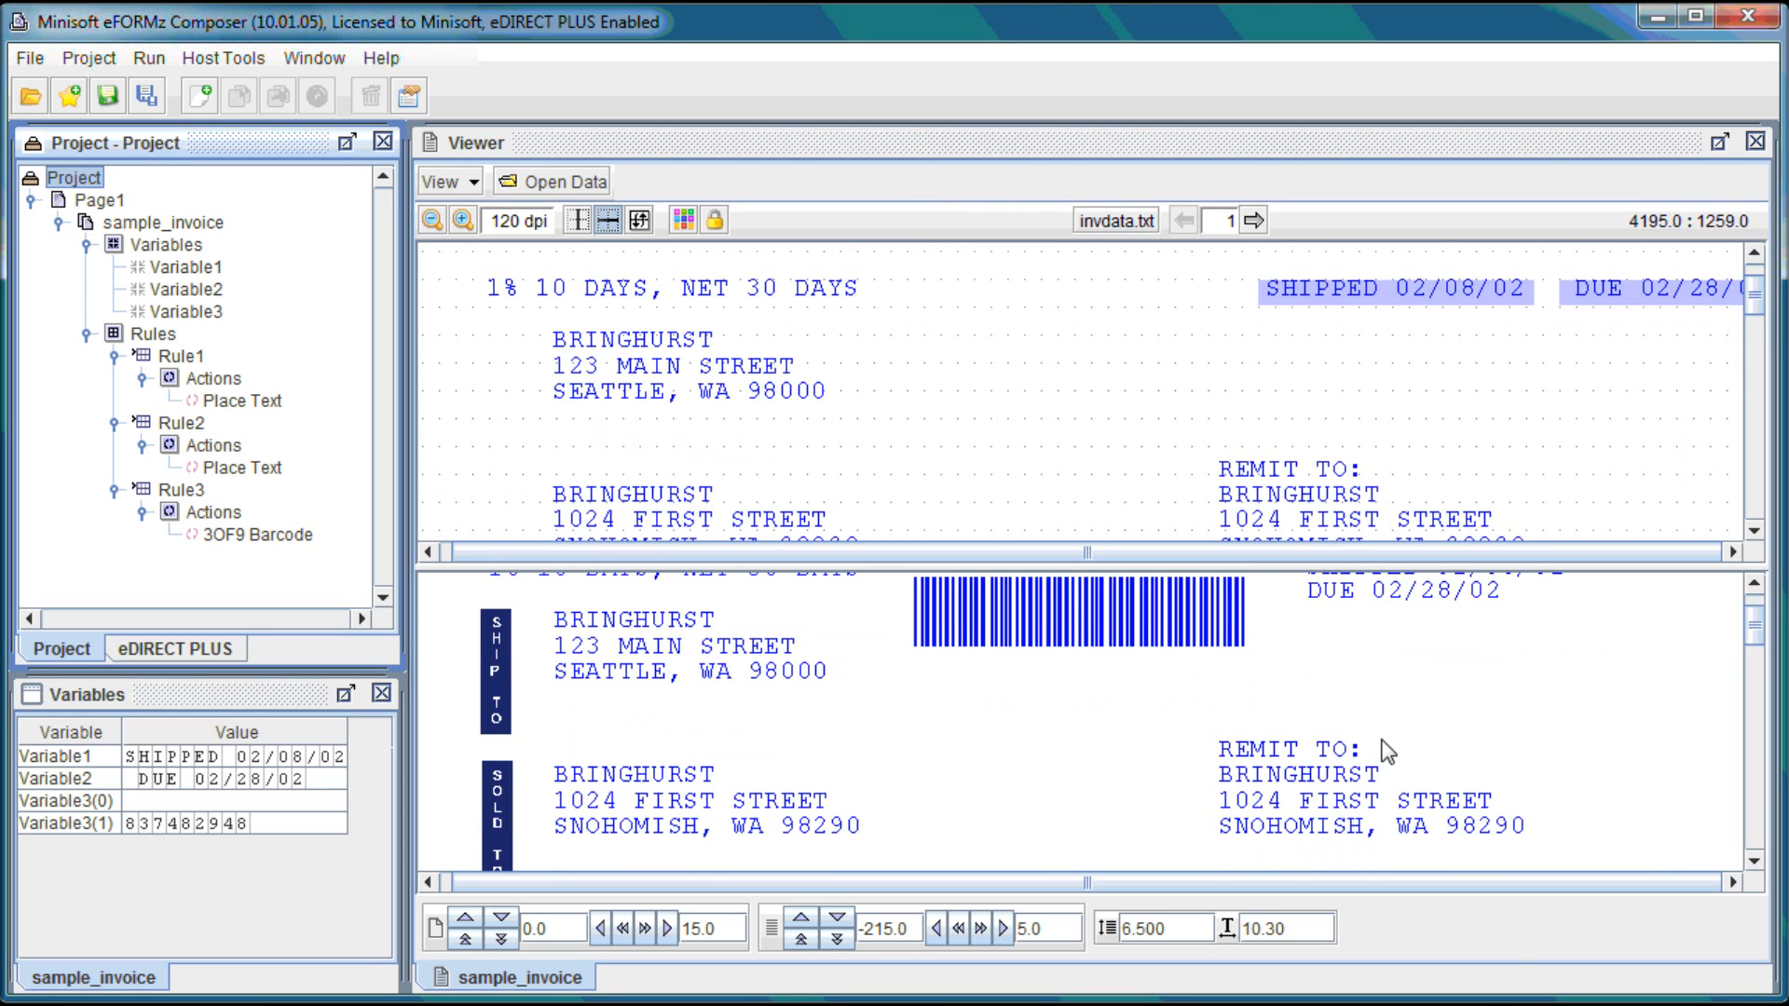
pyautogui.rightClick(1314, 646)
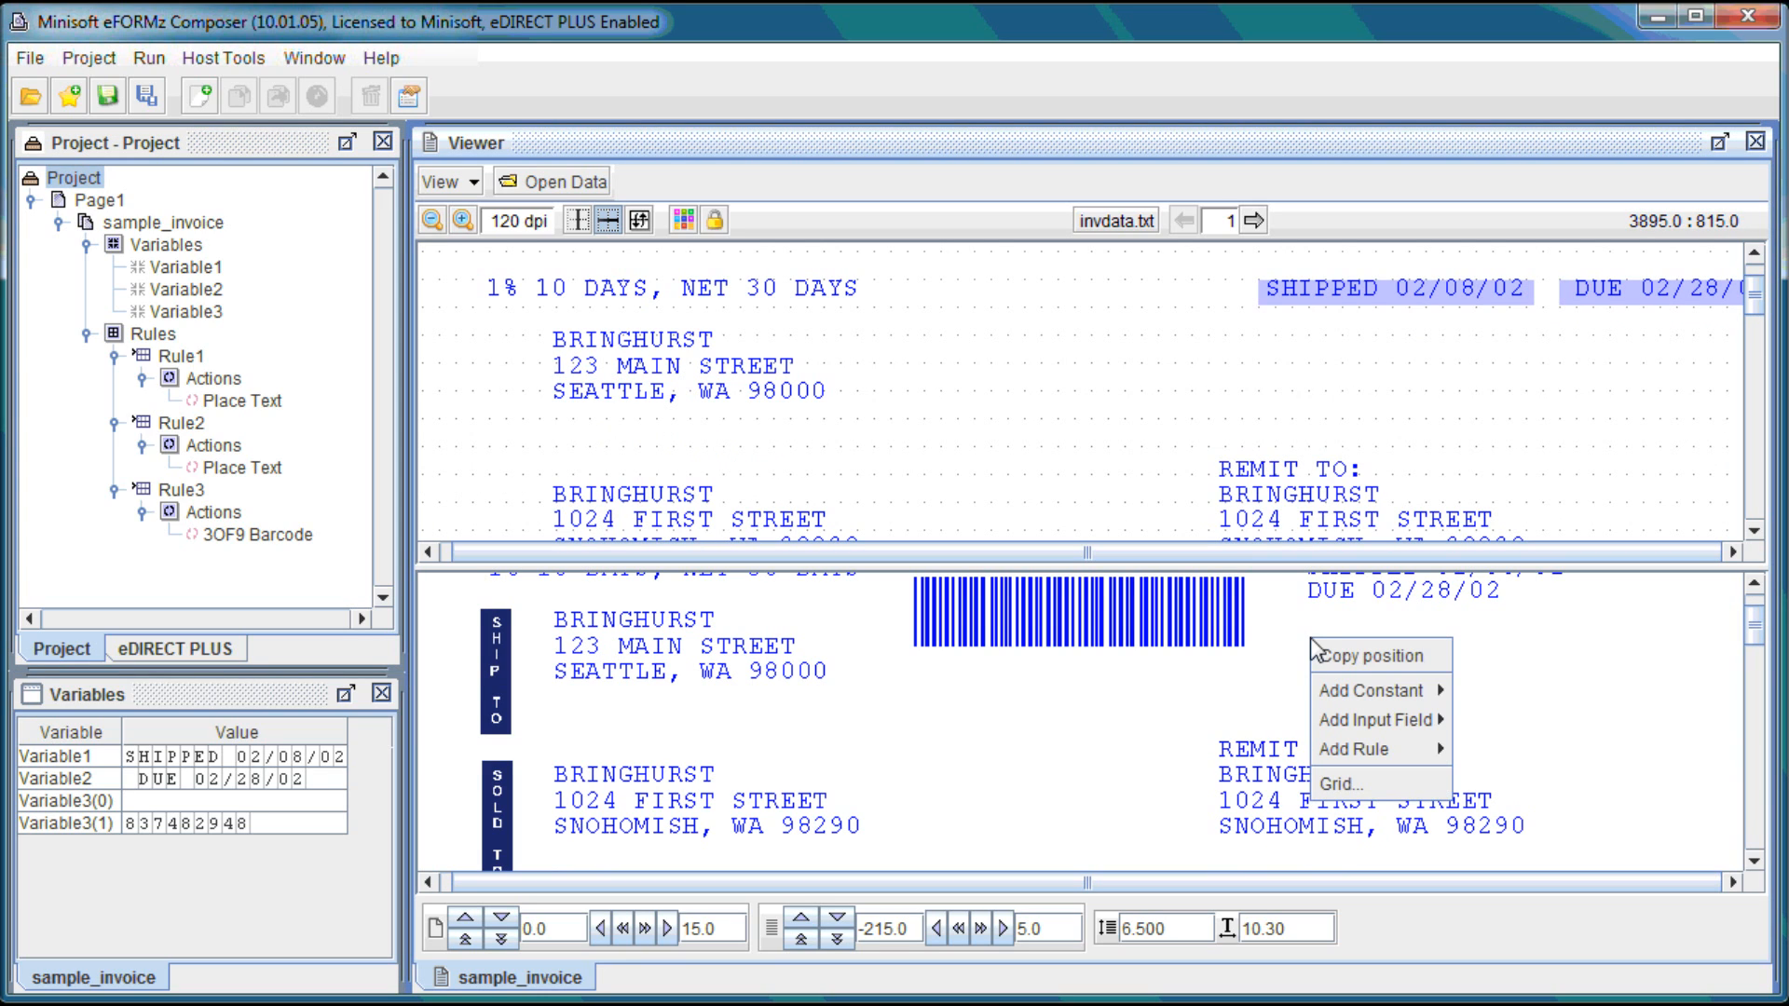
pyautogui.moveTo(1394, 758)
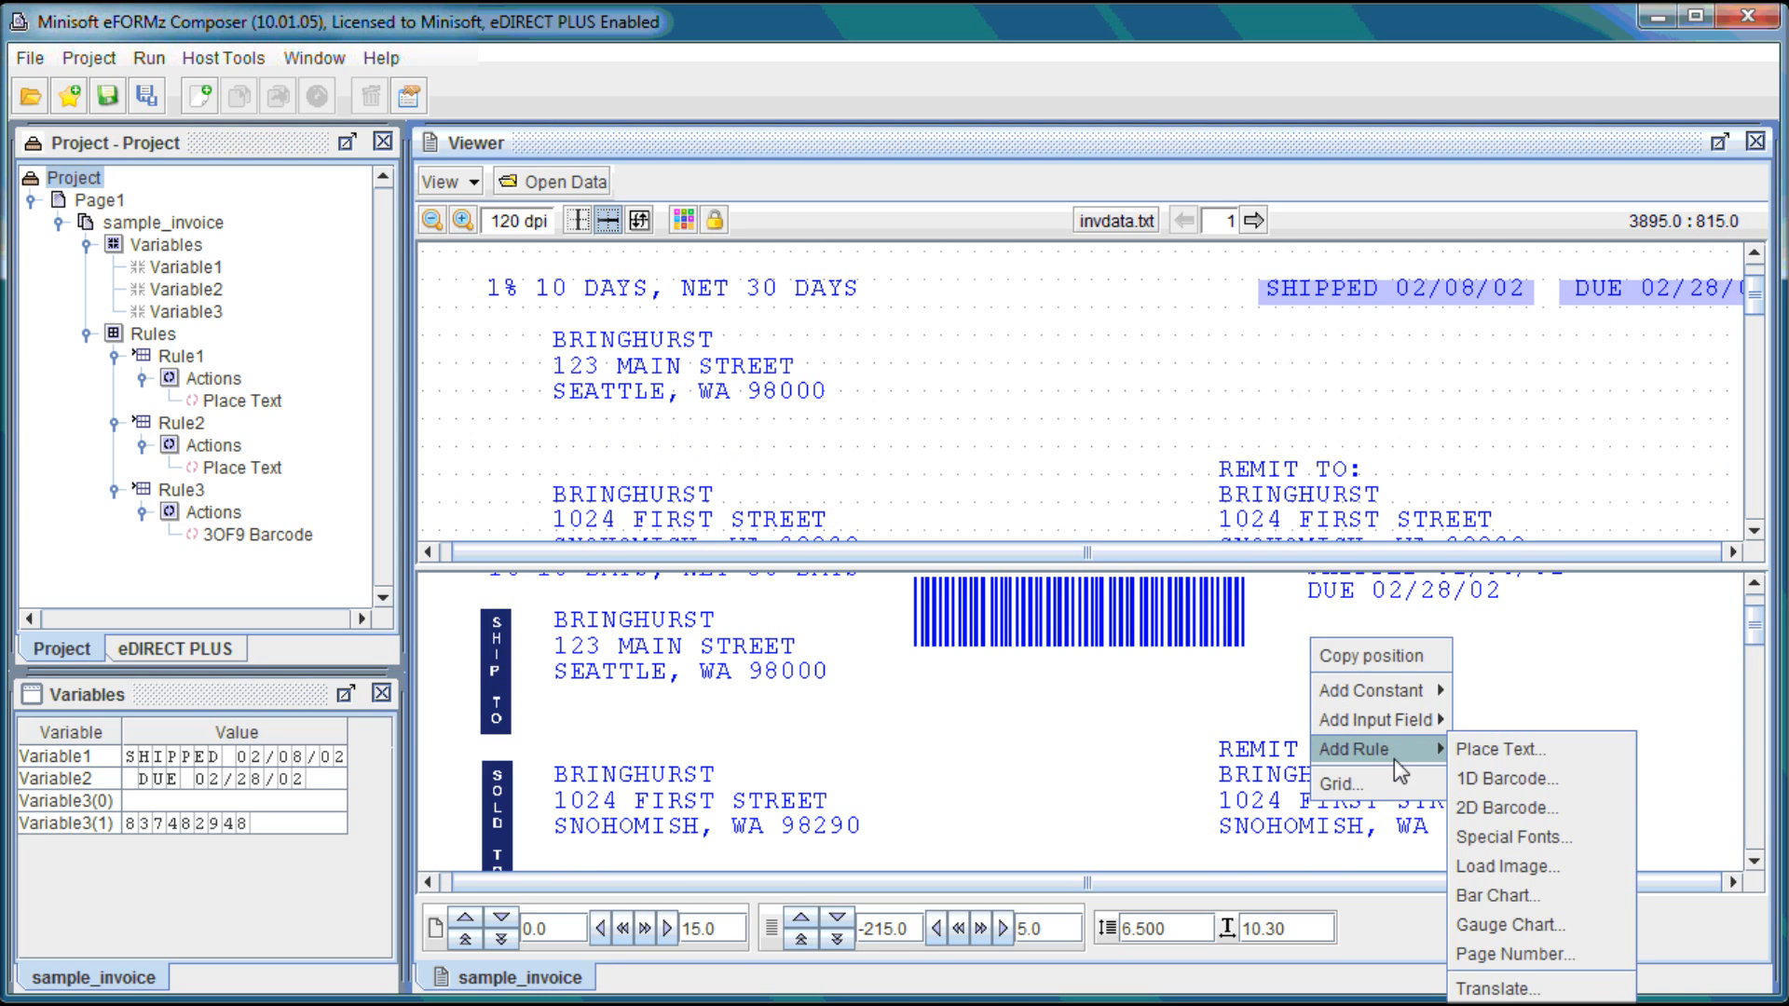
pyautogui.click(1549, 860)
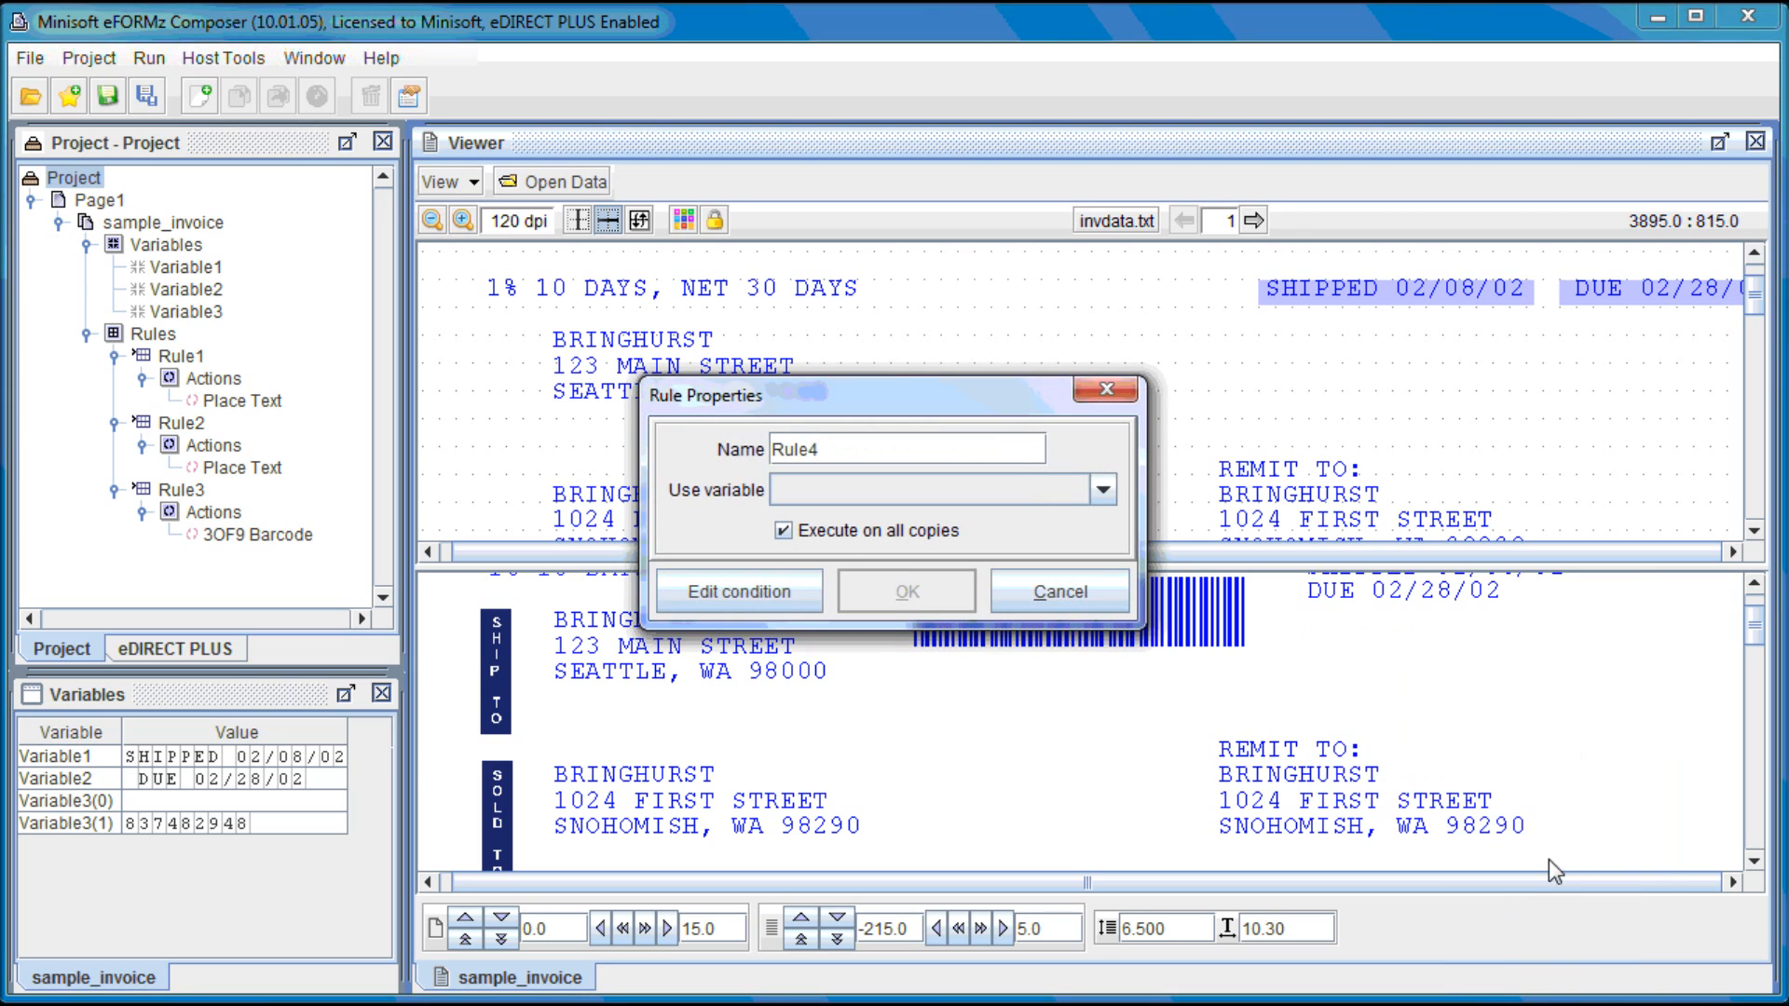
pyautogui.click(1047, 498)
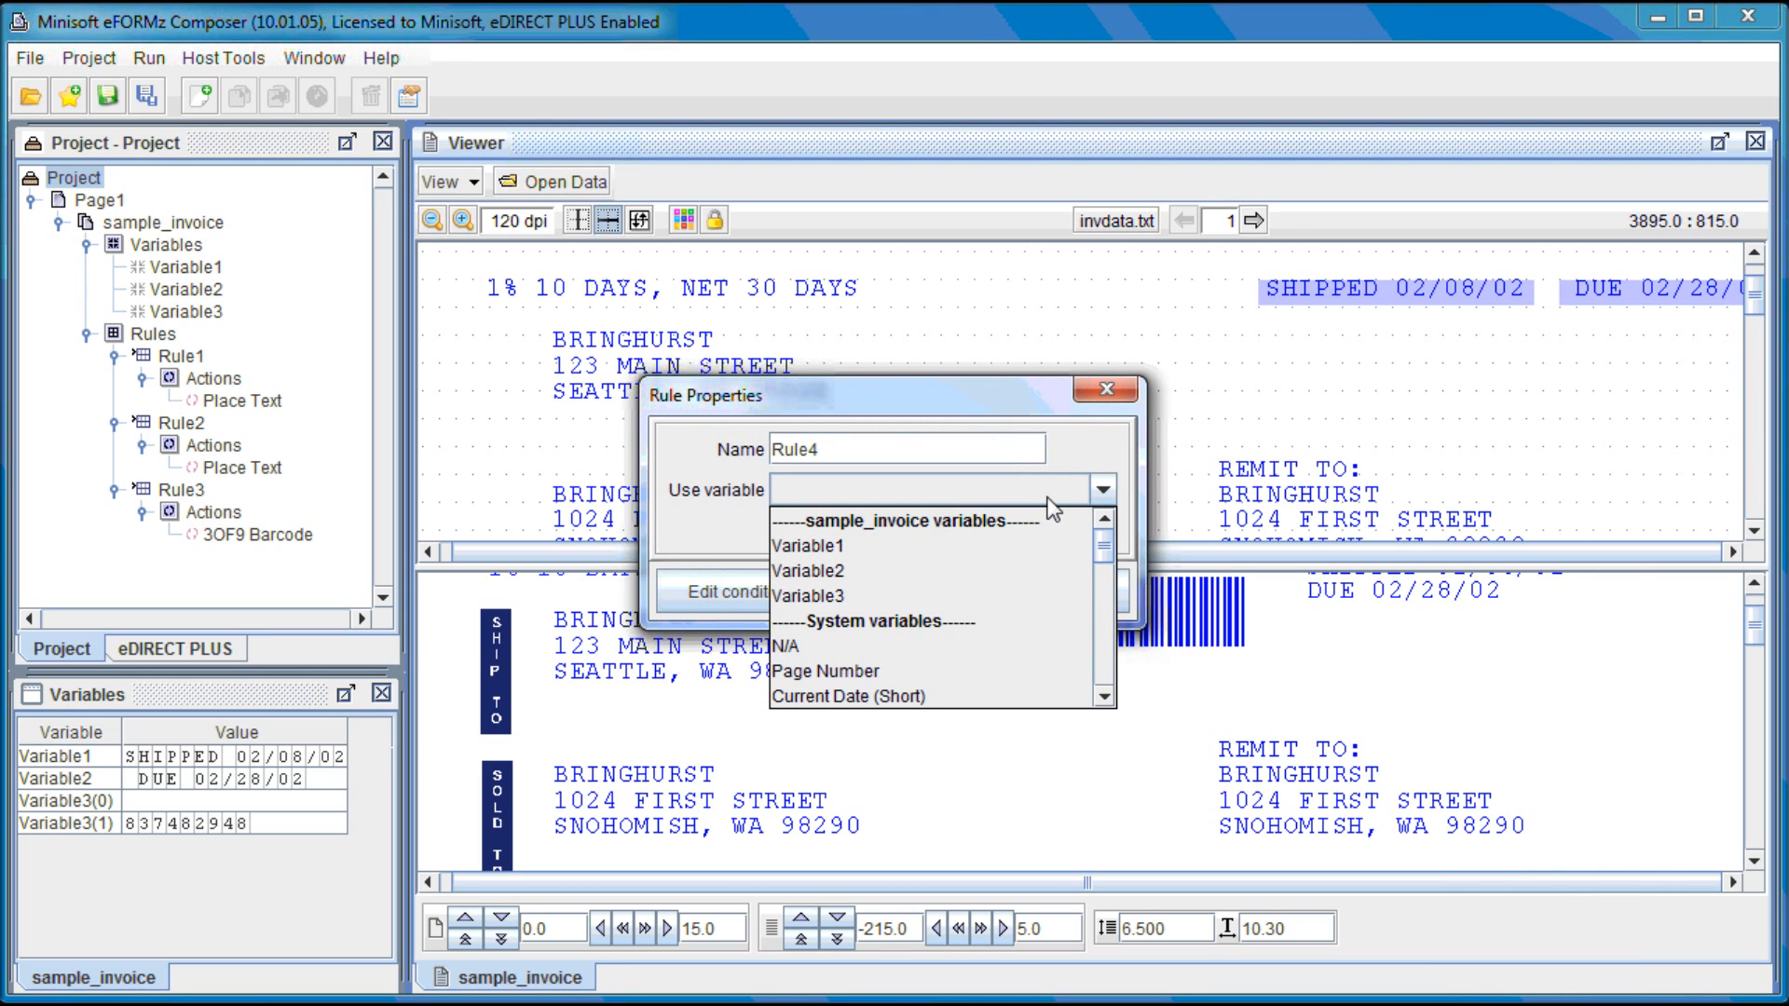
pyautogui.click(964, 645)
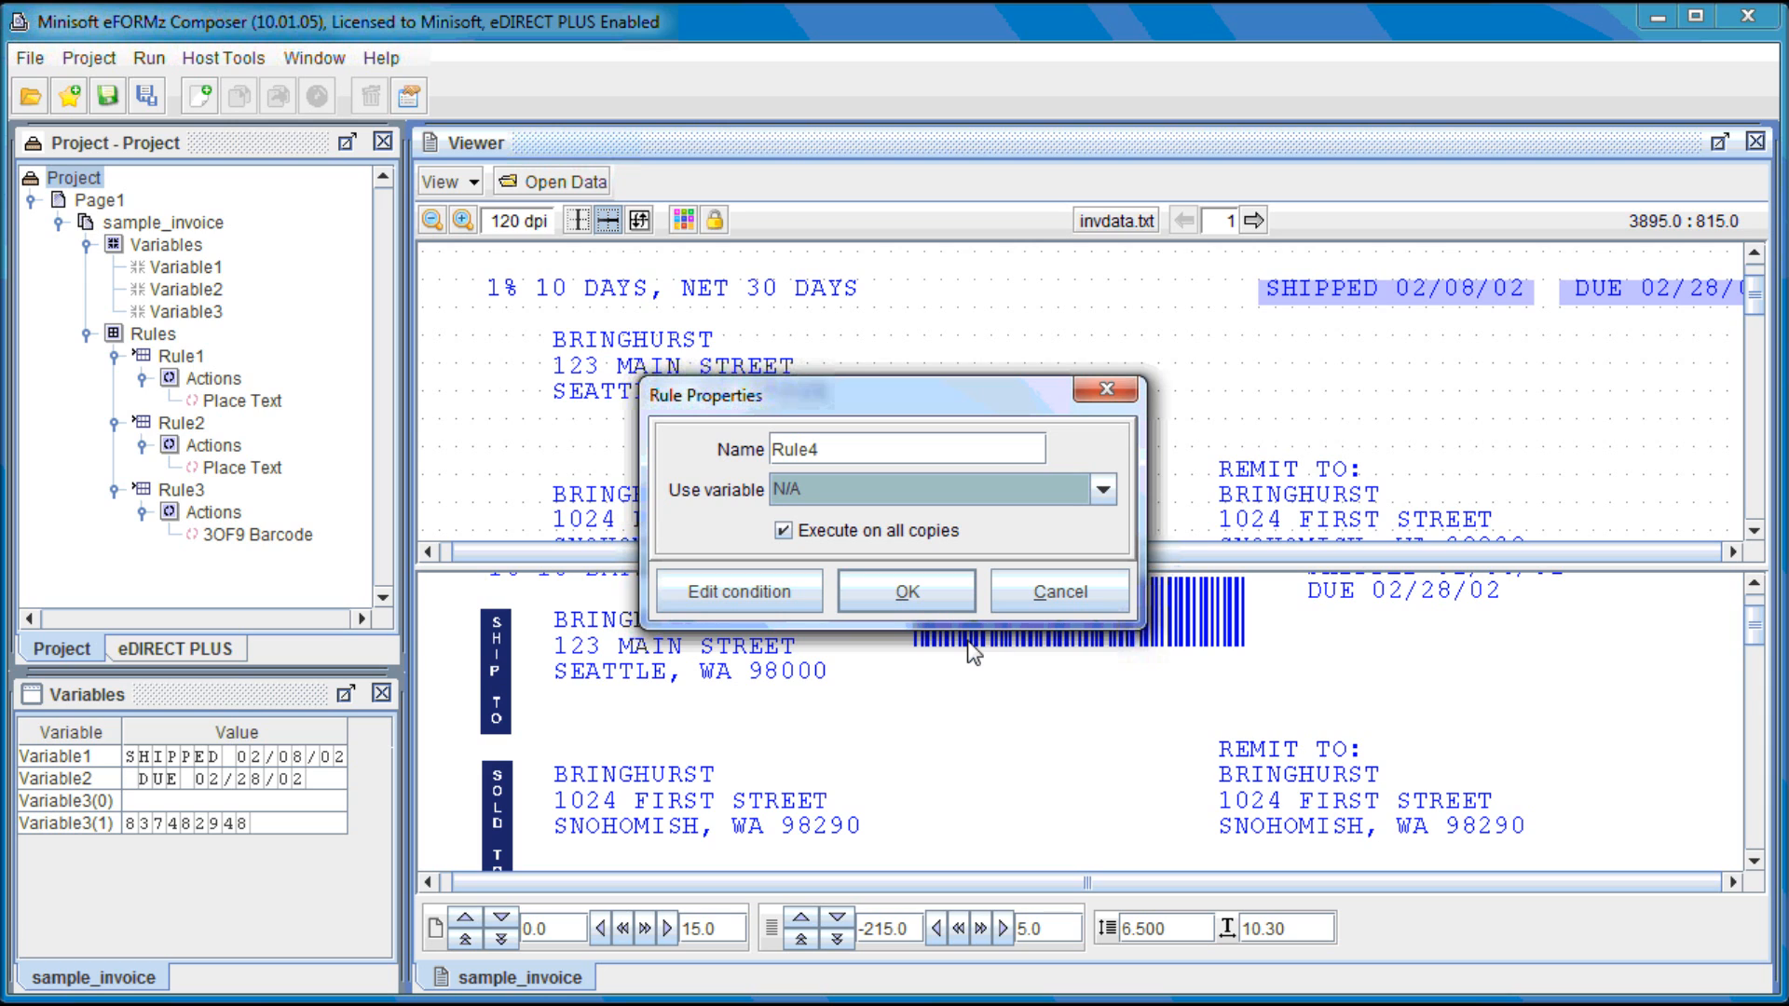
pyautogui.click(926, 599)
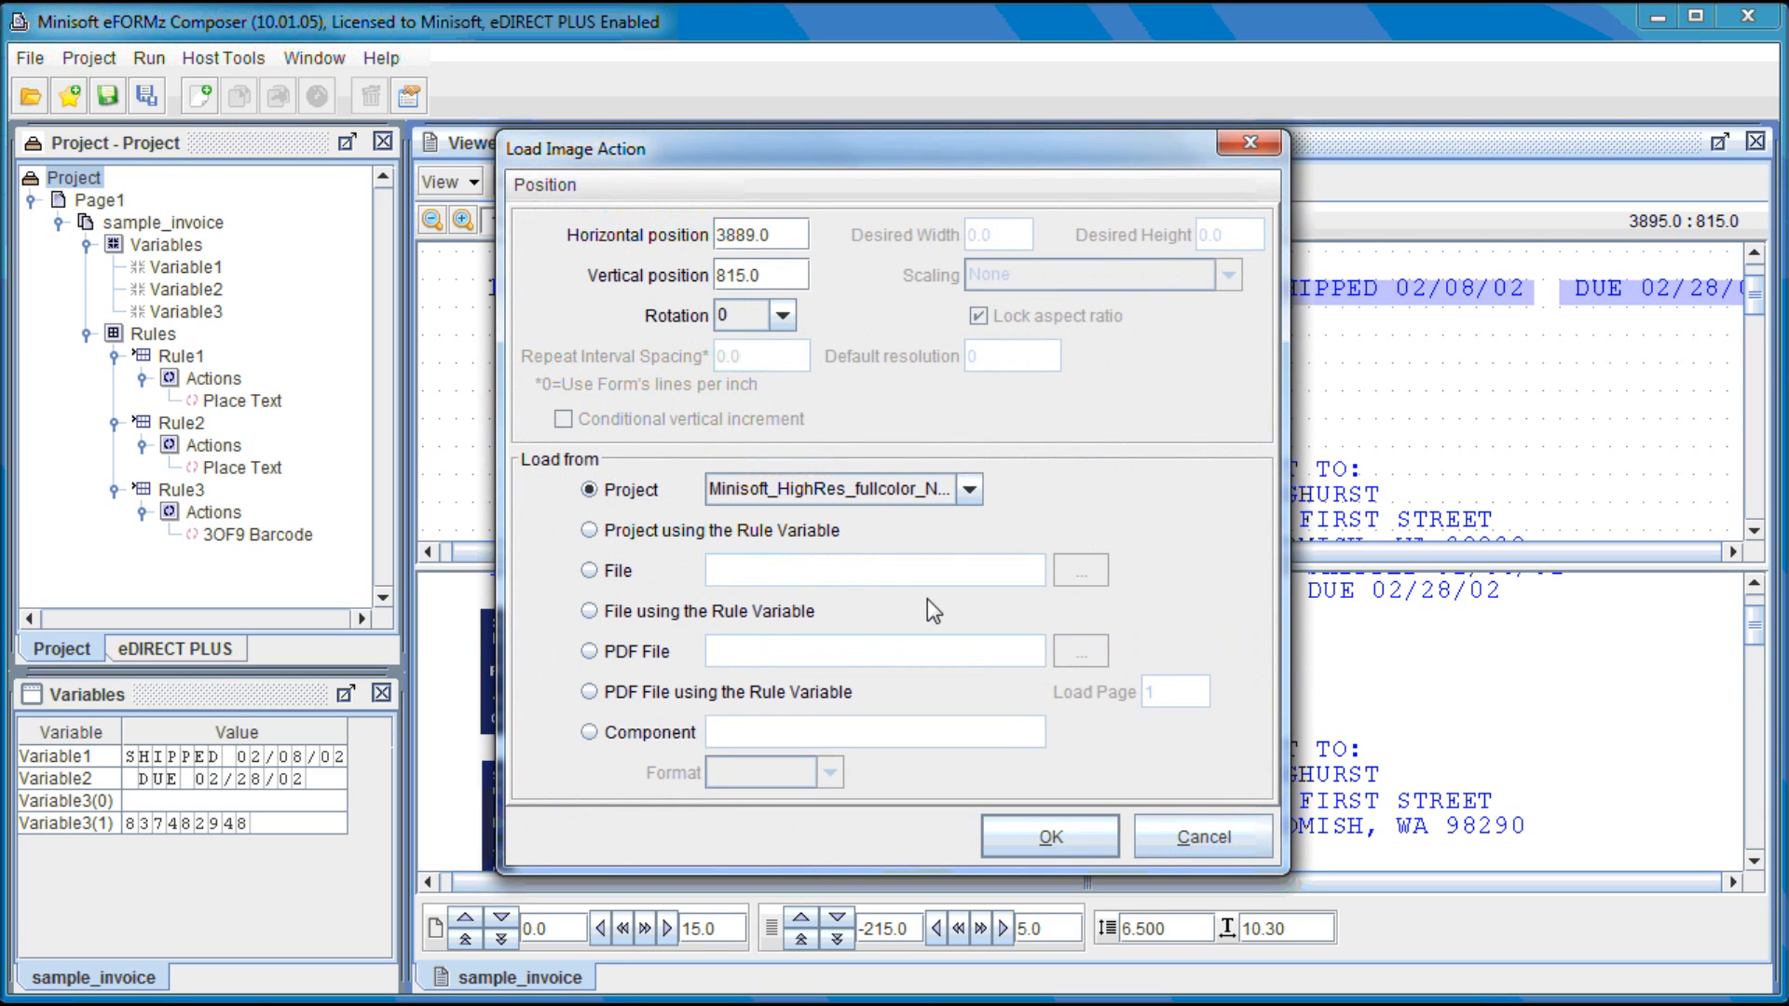
# Step: Load Minisoft_HighRes_fullcolor_Navy.jpg from the project as the rule's image, and move the logo left to just under the barcode
pyautogui.click(974, 490)
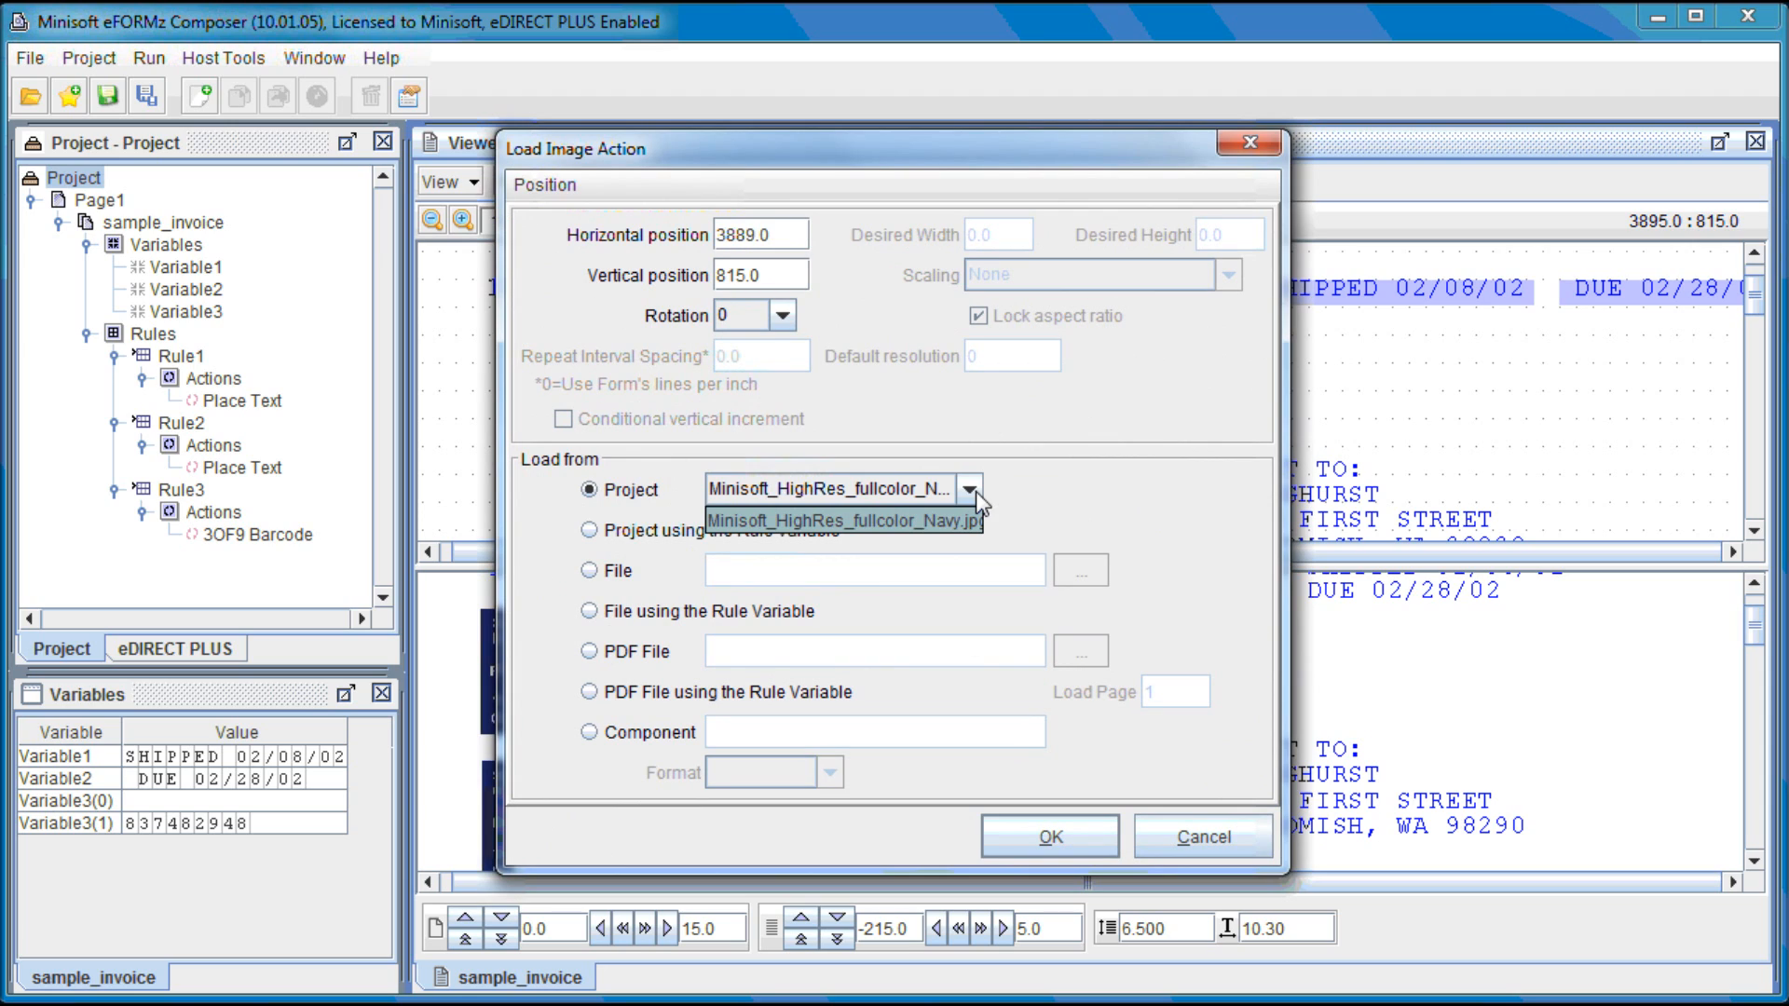
pyautogui.click(975, 490)
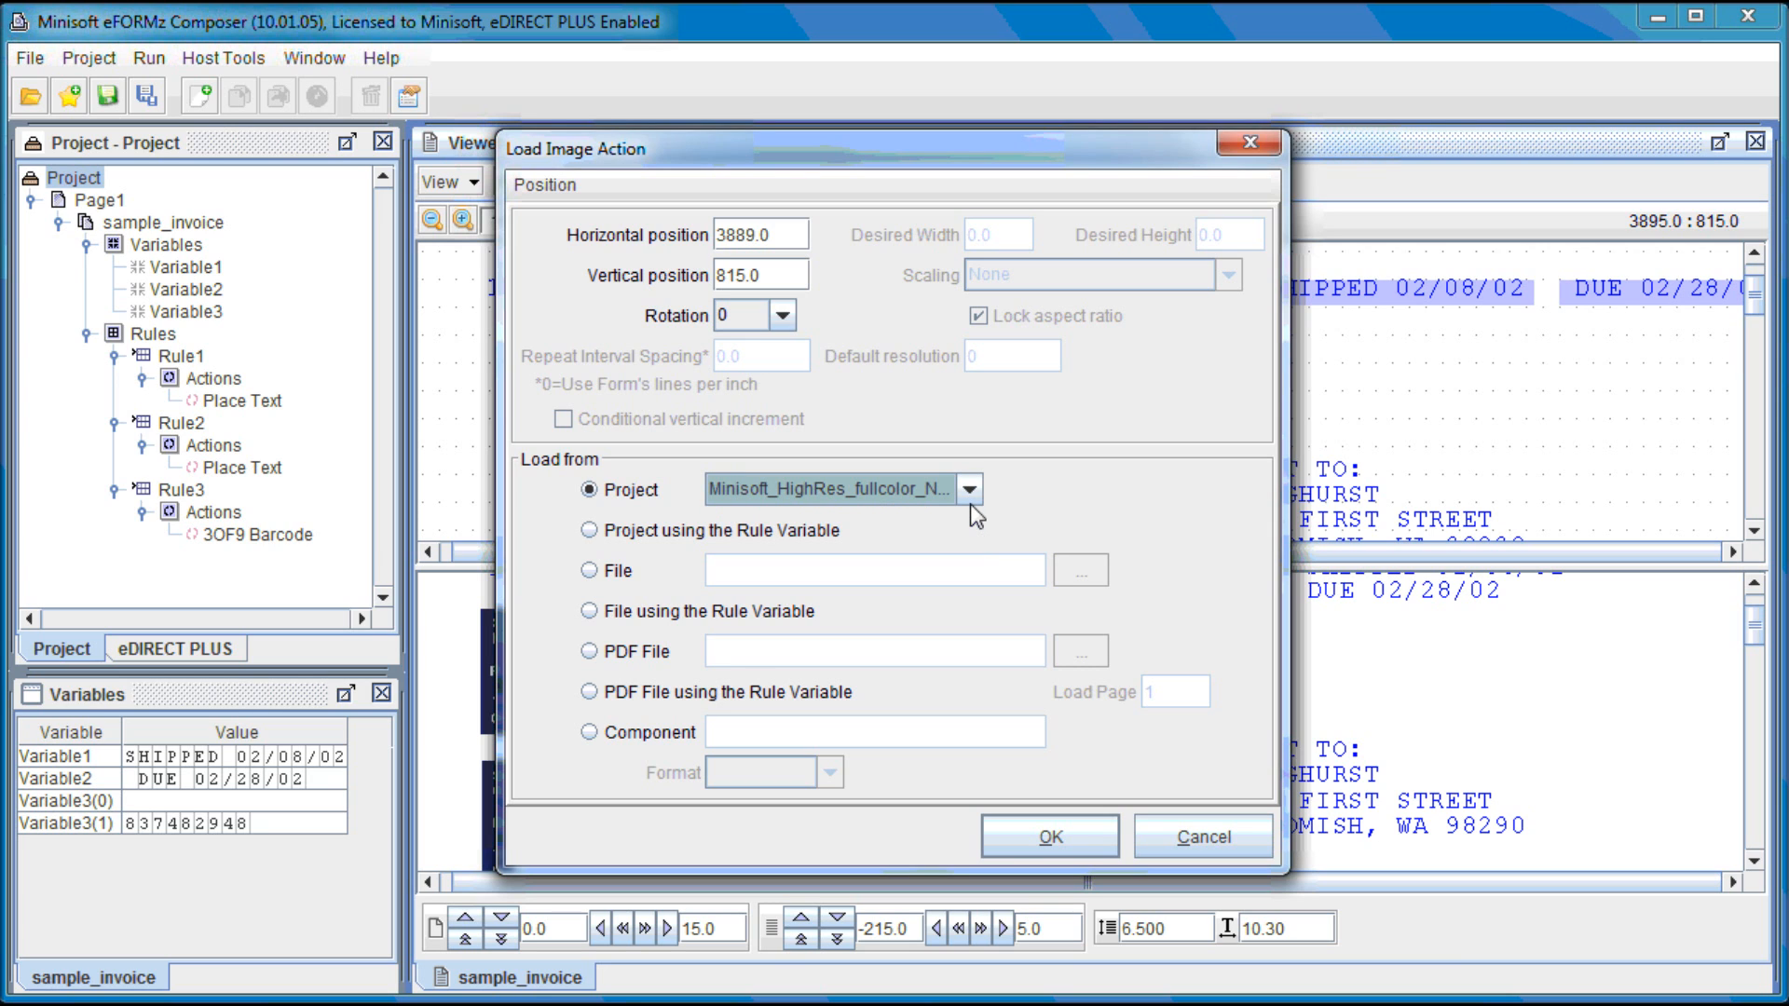
pyautogui.click(1040, 825)
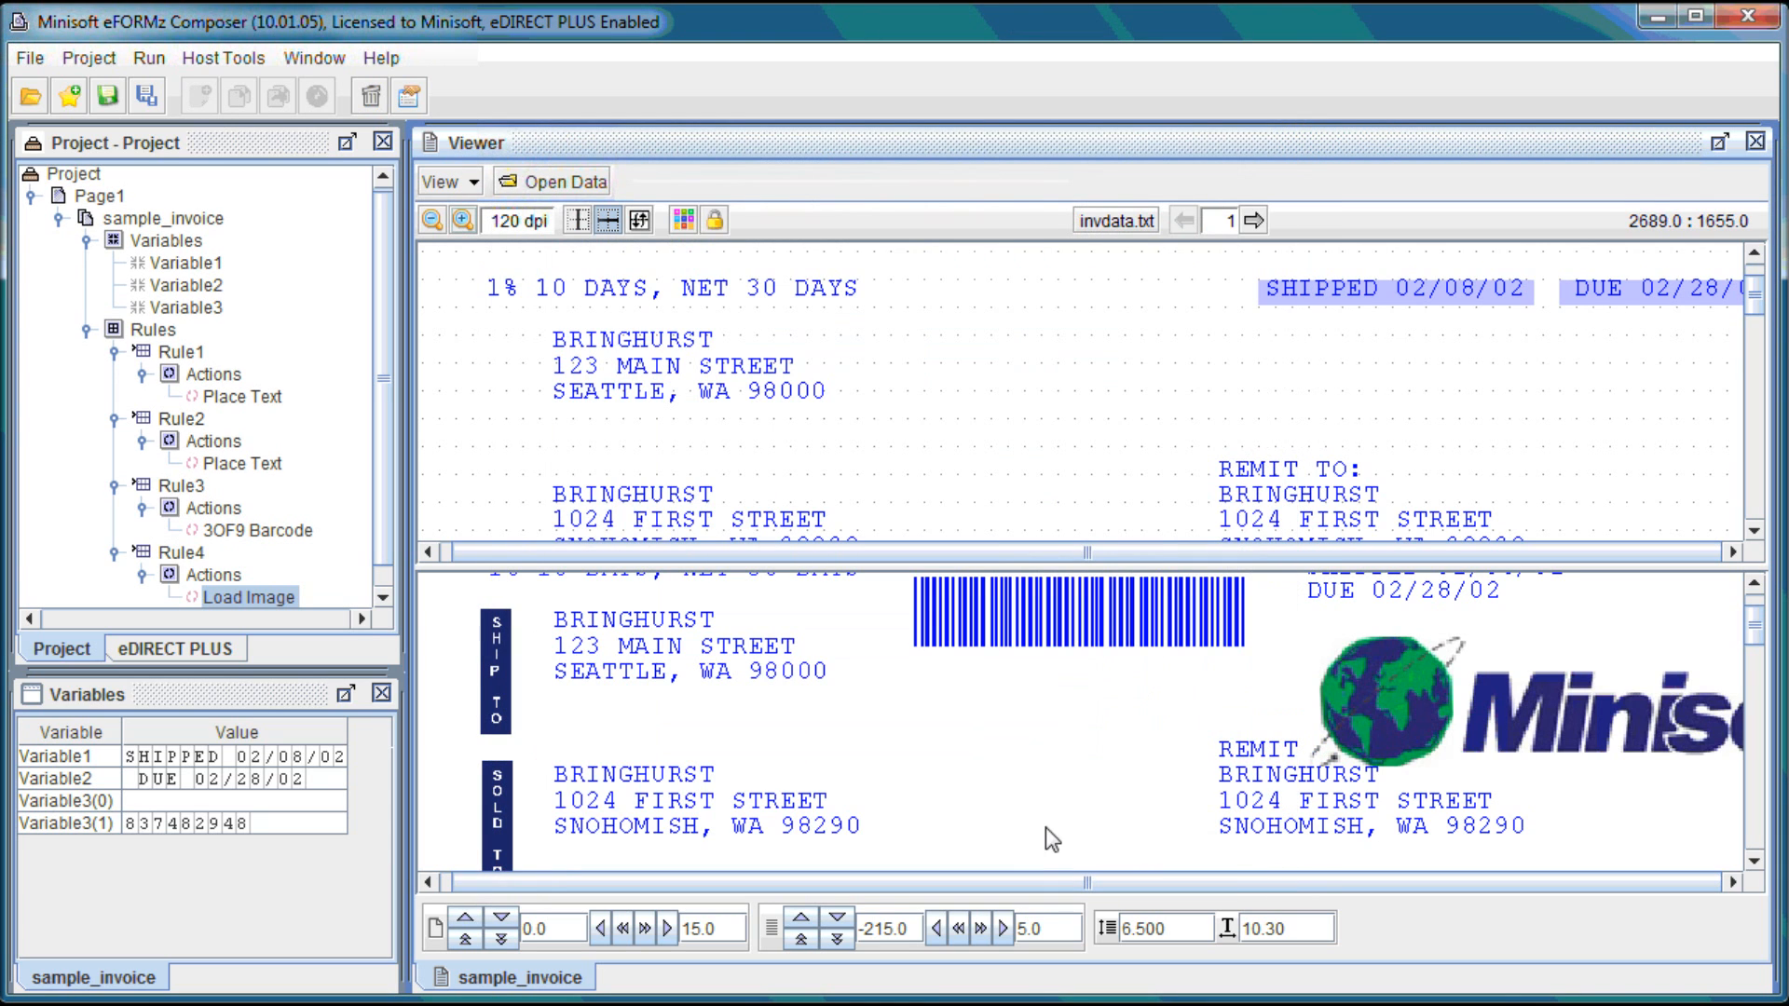
pyautogui.moveTo(1394, 713); pyautogui.dragTo(1034, 730)
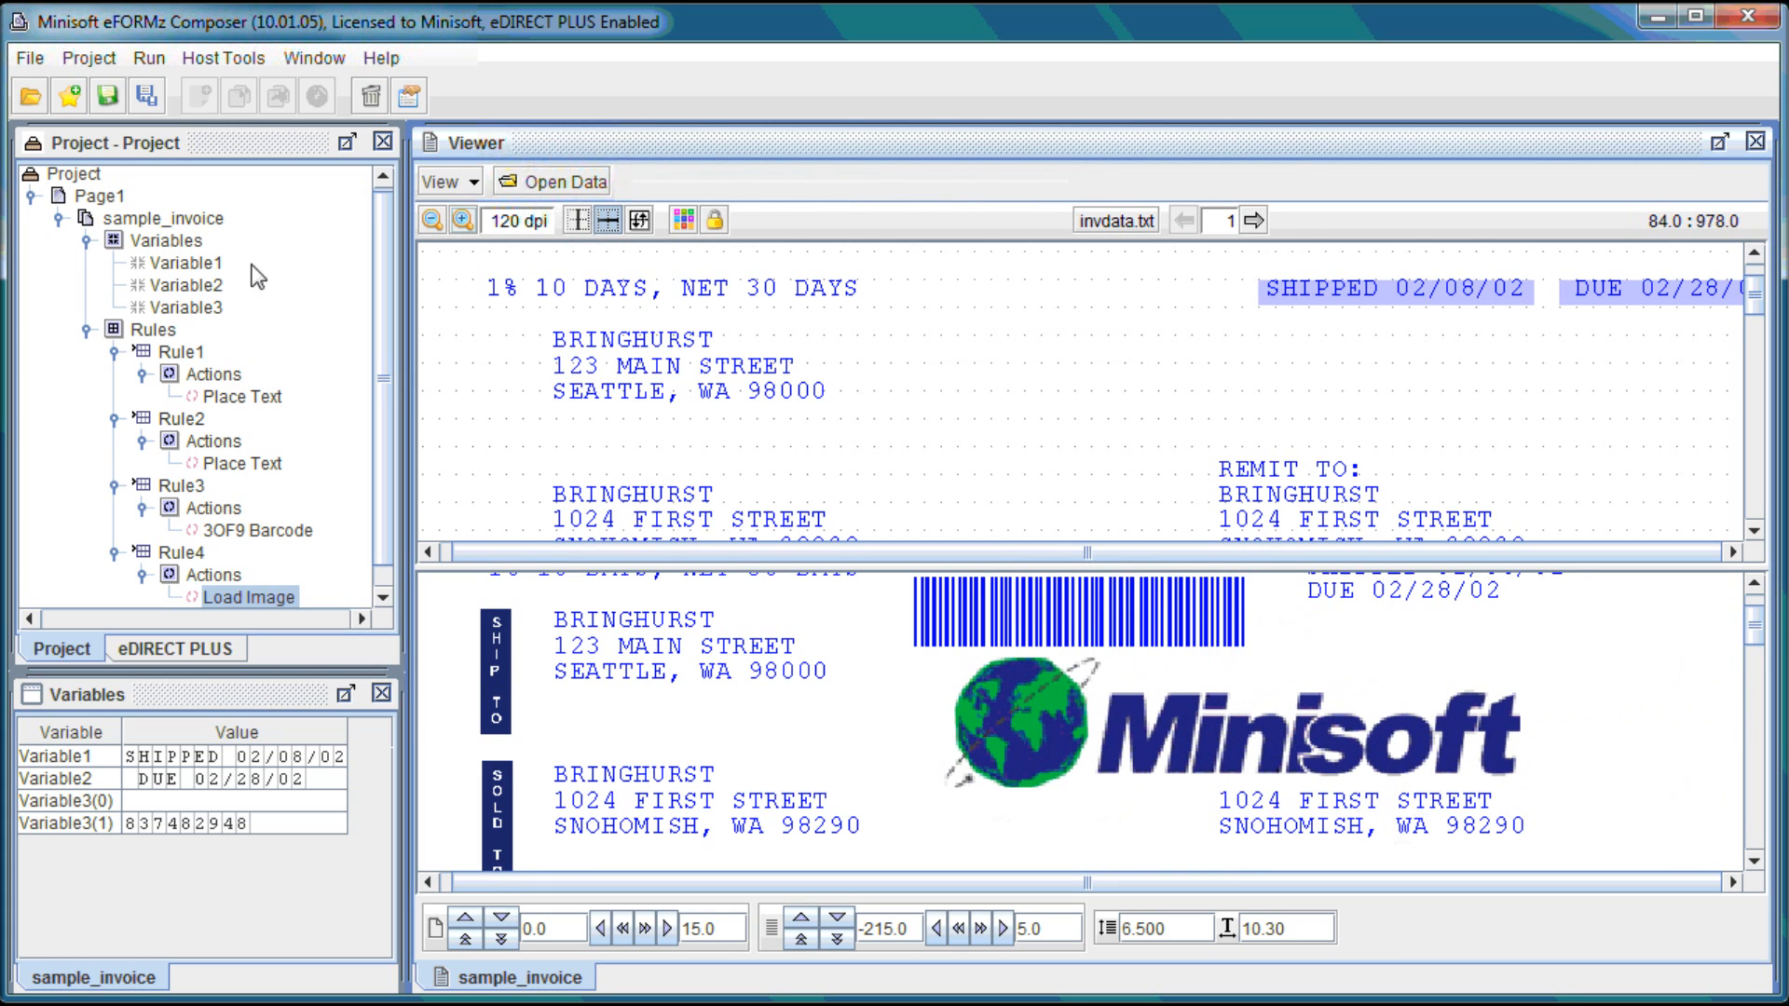
# Step: Change the scaling of Minisoft_HighRes_fullcolor_Navy.jpg in the project's images to Shrink to desired size
pyautogui.rightClick(89, 179)
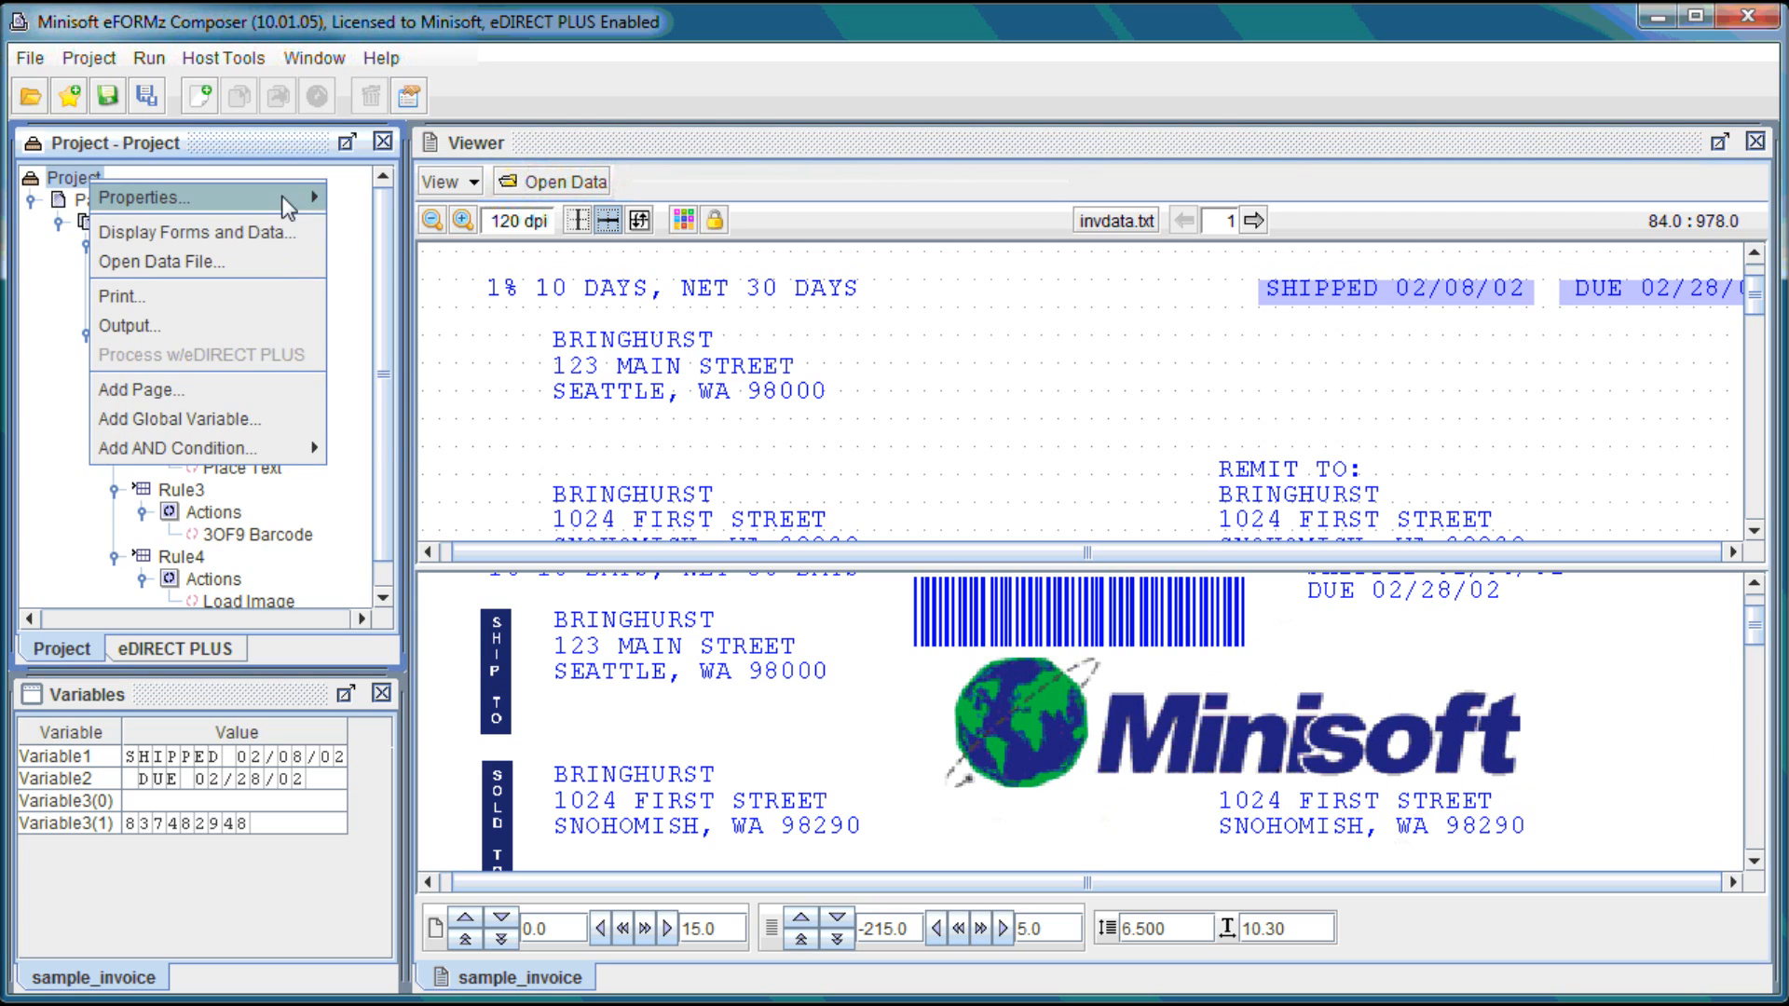
pyautogui.moveTo(288, 207)
pyautogui.click(377, 344)
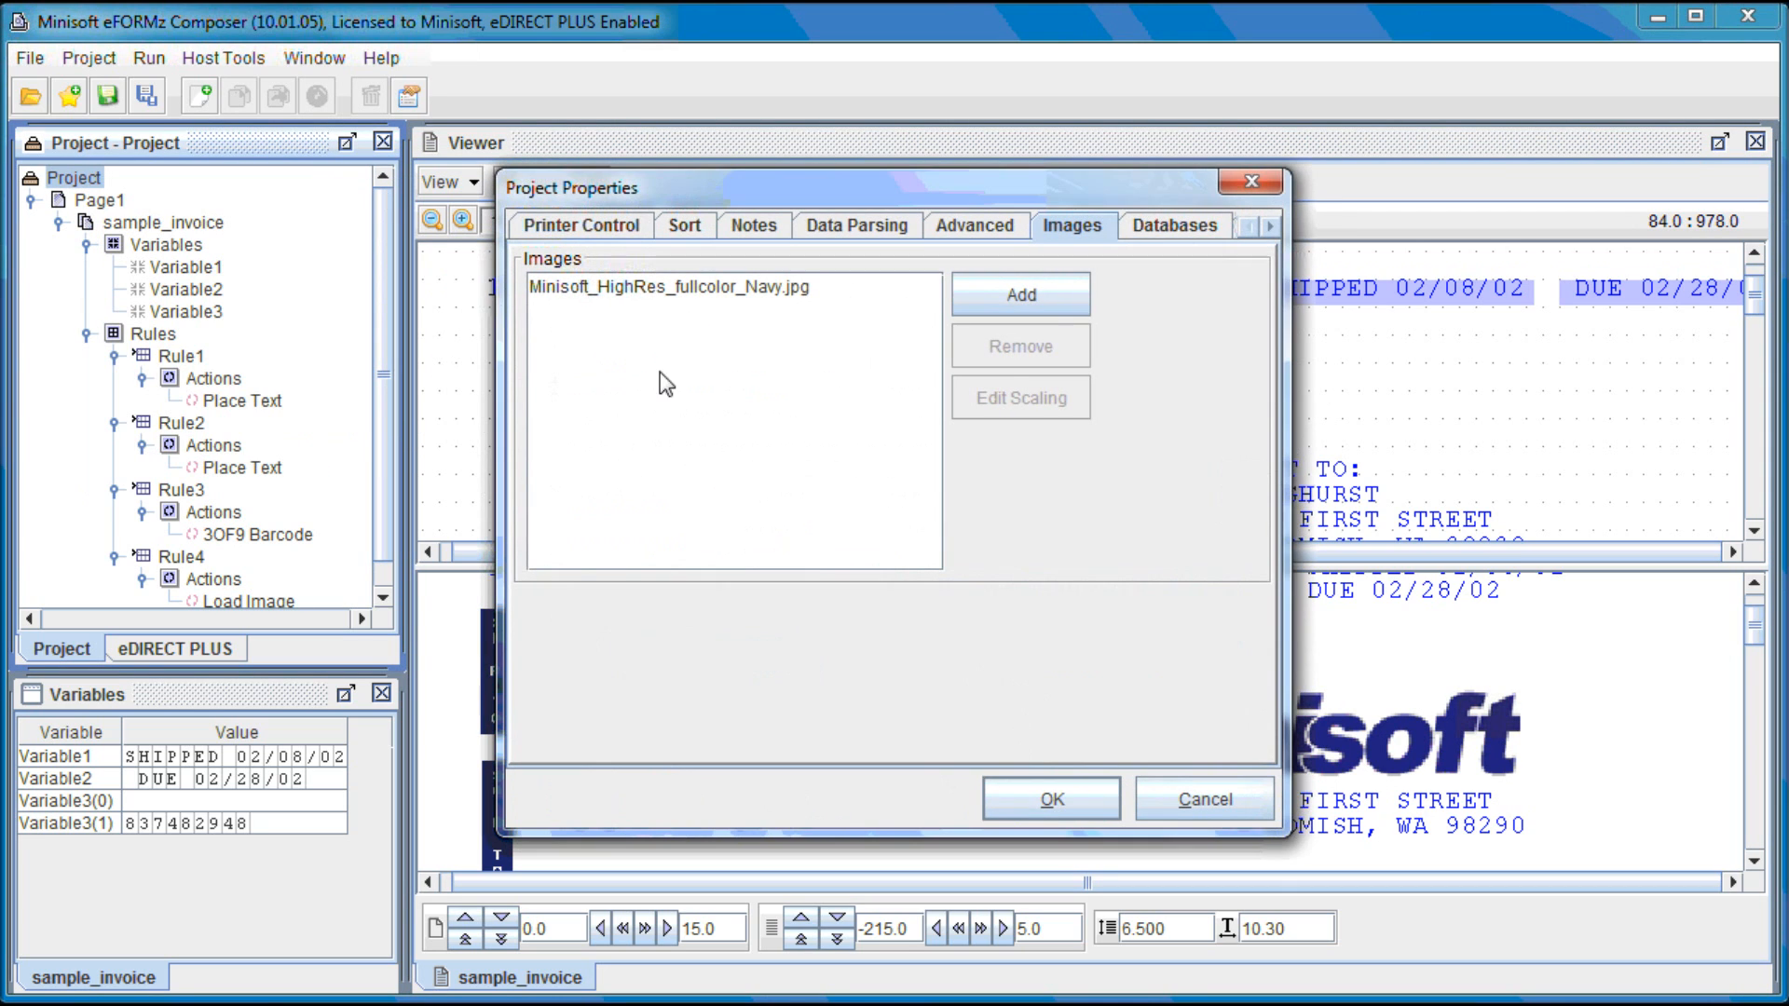
pyautogui.click(767, 295)
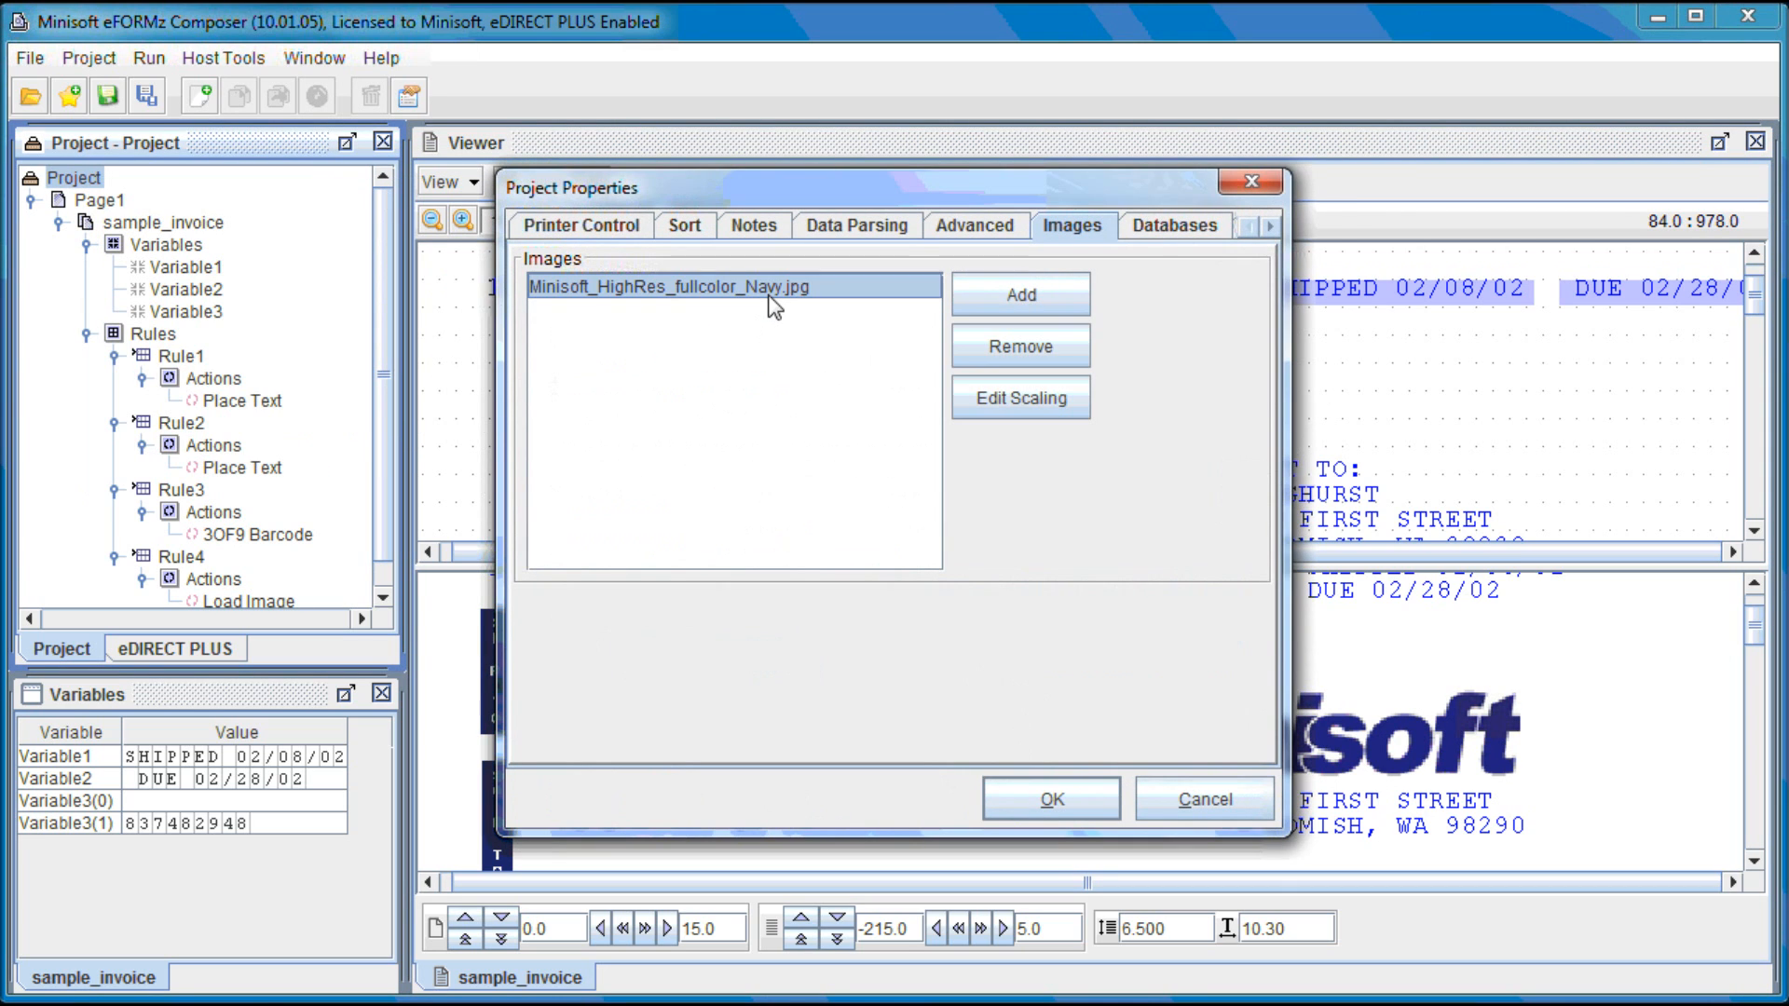
pyautogui.click(974, 398)
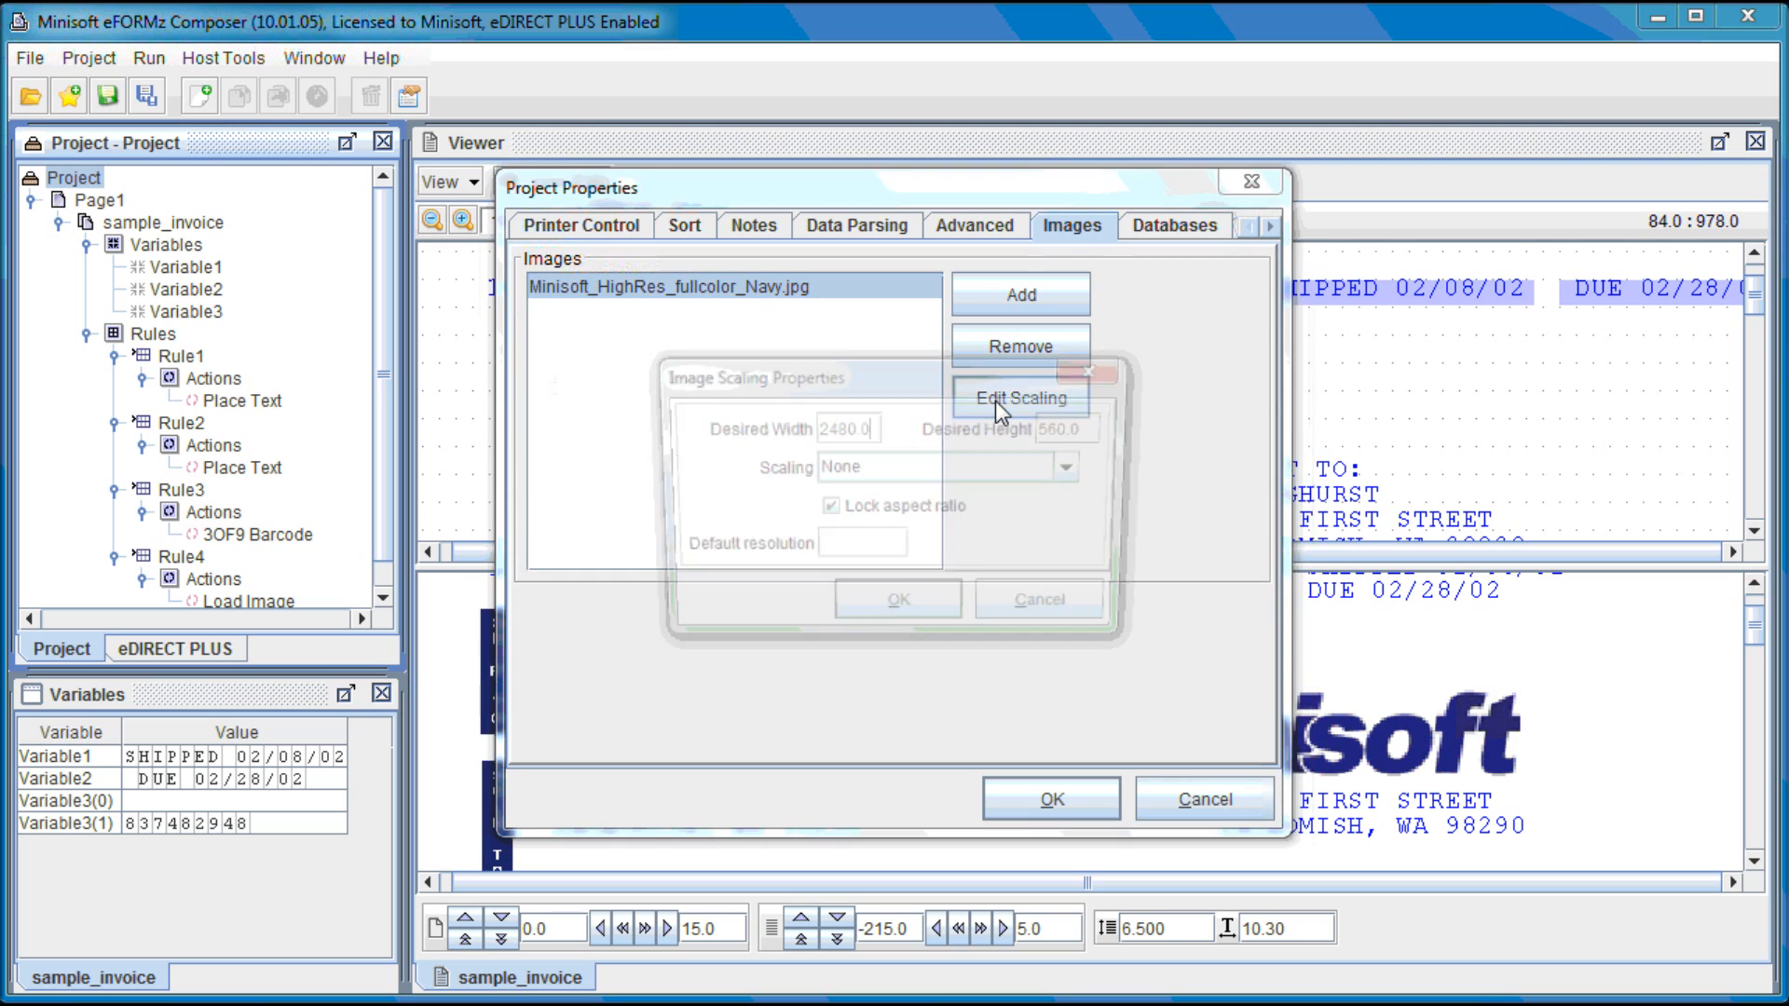
pyautogui.click(921, 467)
pyautogui.click(898, 523)
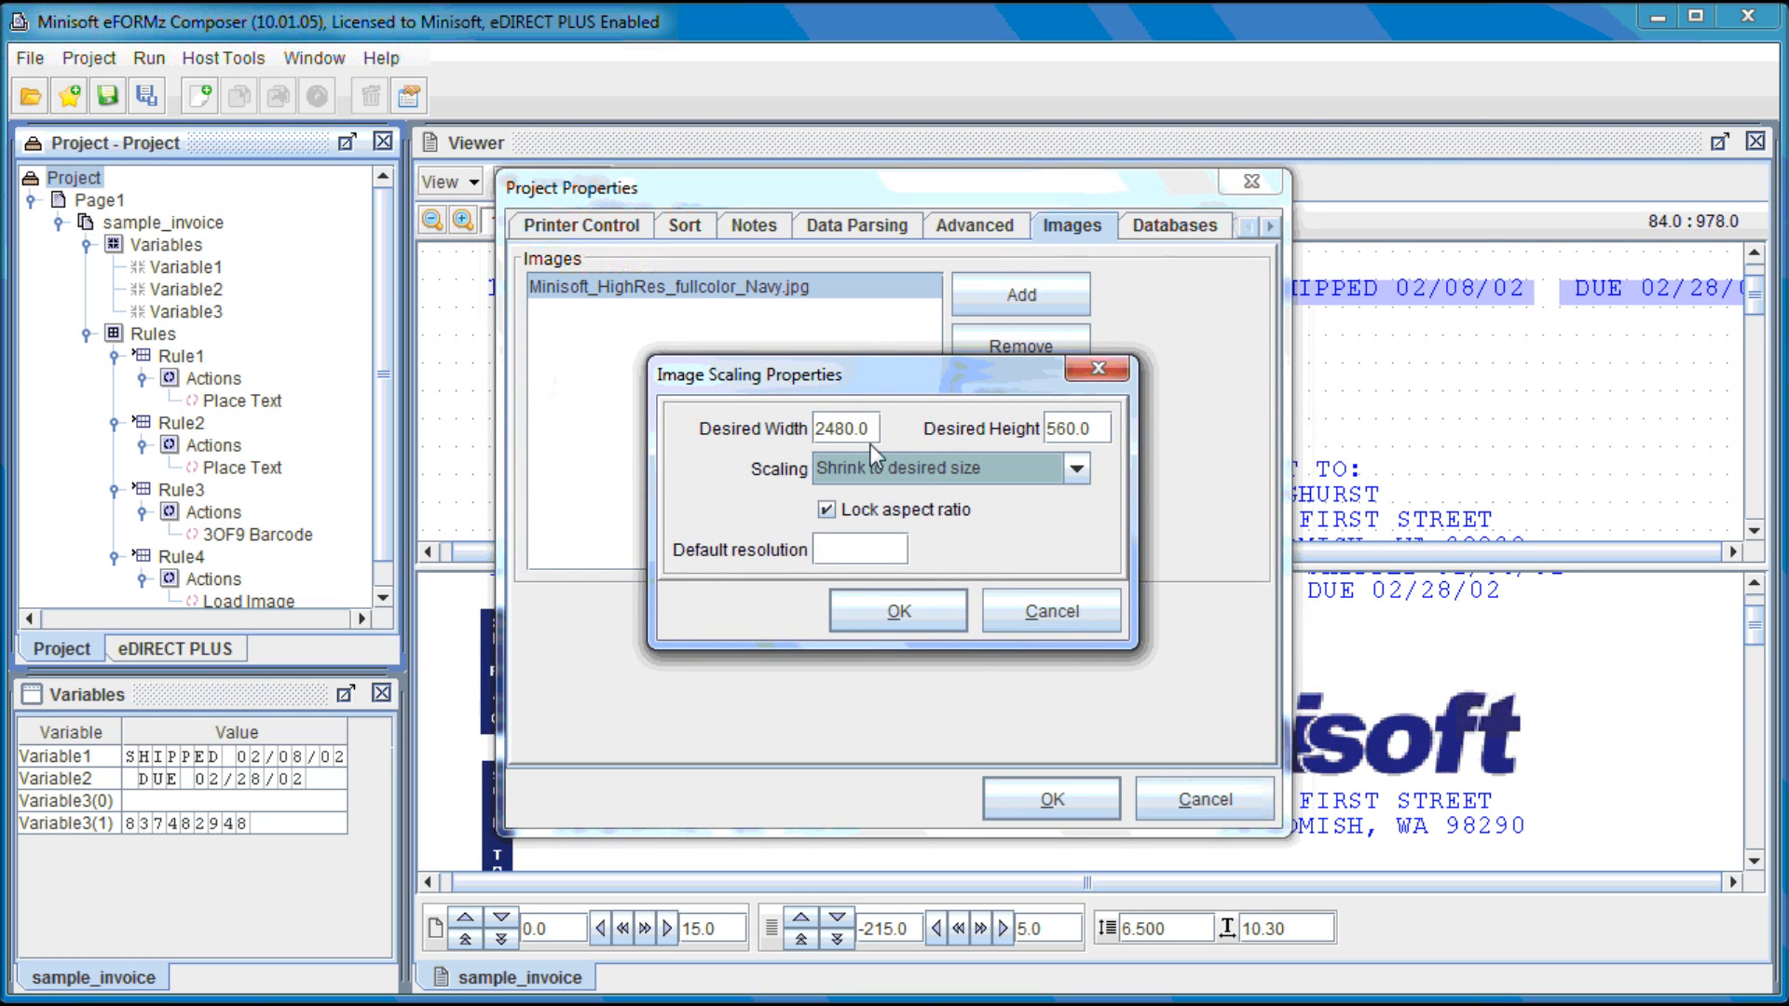
# Step: Set the image's desired width to 1480 with the aspect ratio locked, and move the logo between the DUE date and REMIT TO
pyautogui.click(825, 429)
pyautogui.press('BackSpace')
pyautogui.write('1')
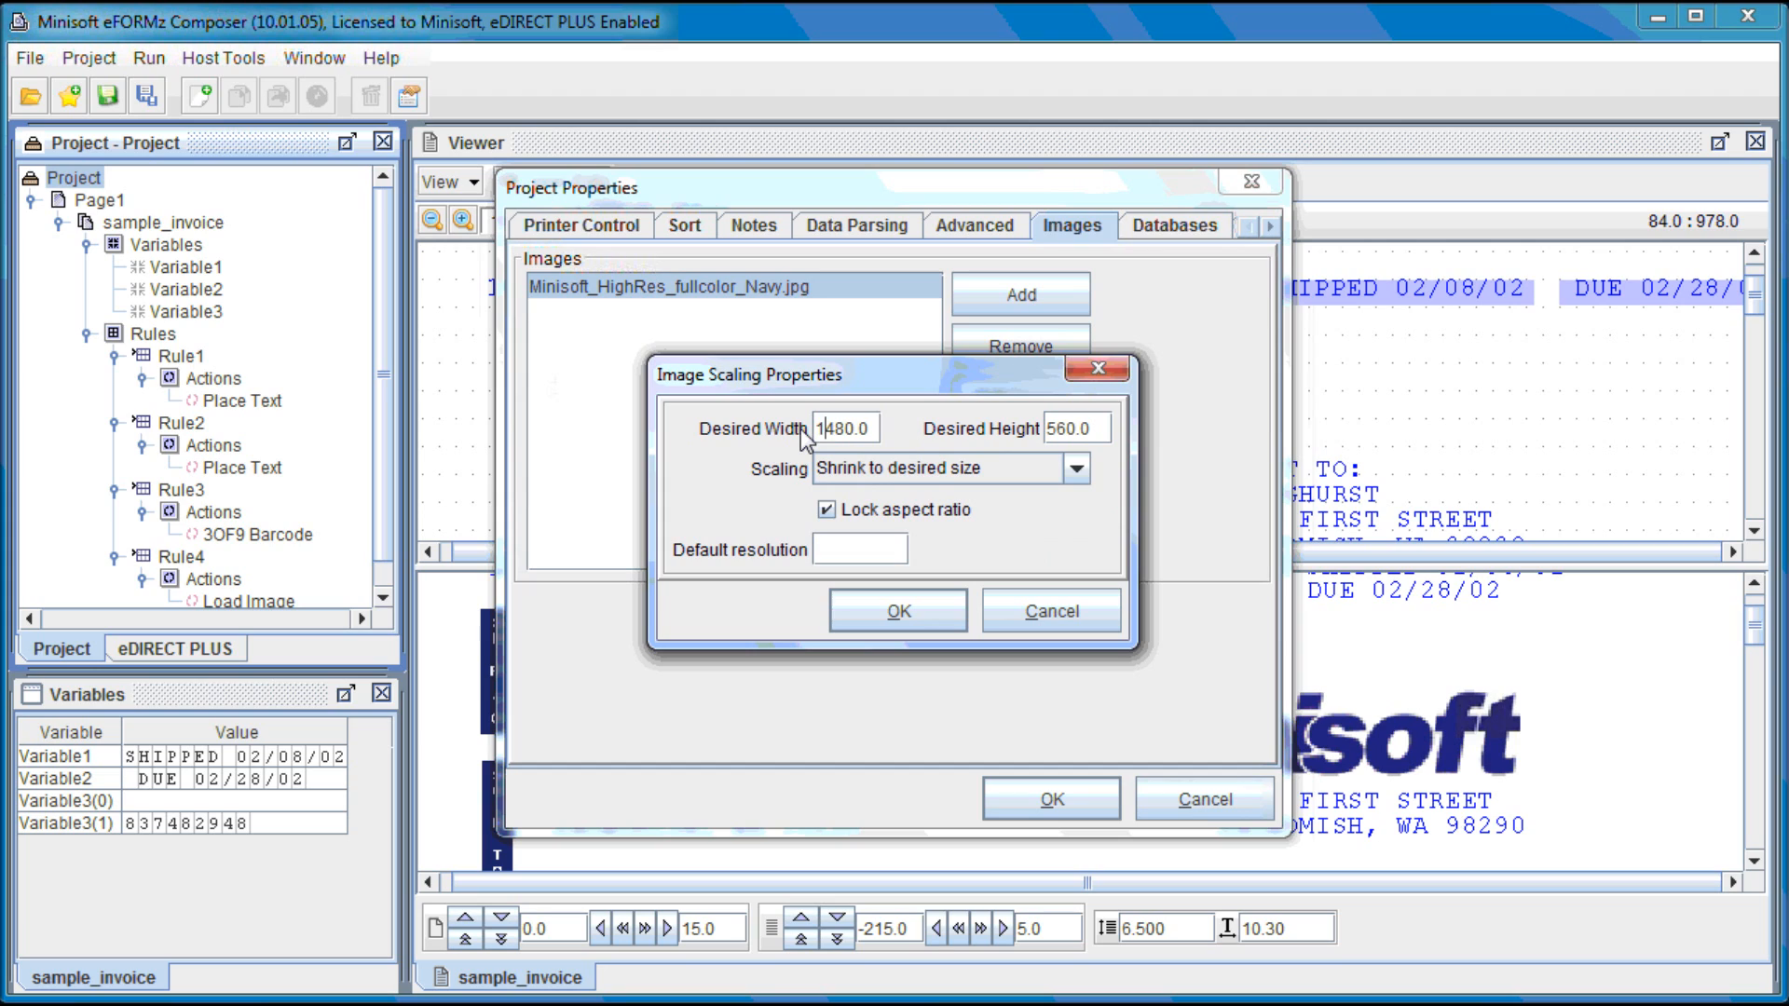
pyautogui.press('Tab')
pyautogui.click(1053, 429)
pyautogui.click(913, 613)
pyautogui.click(1090, 811)
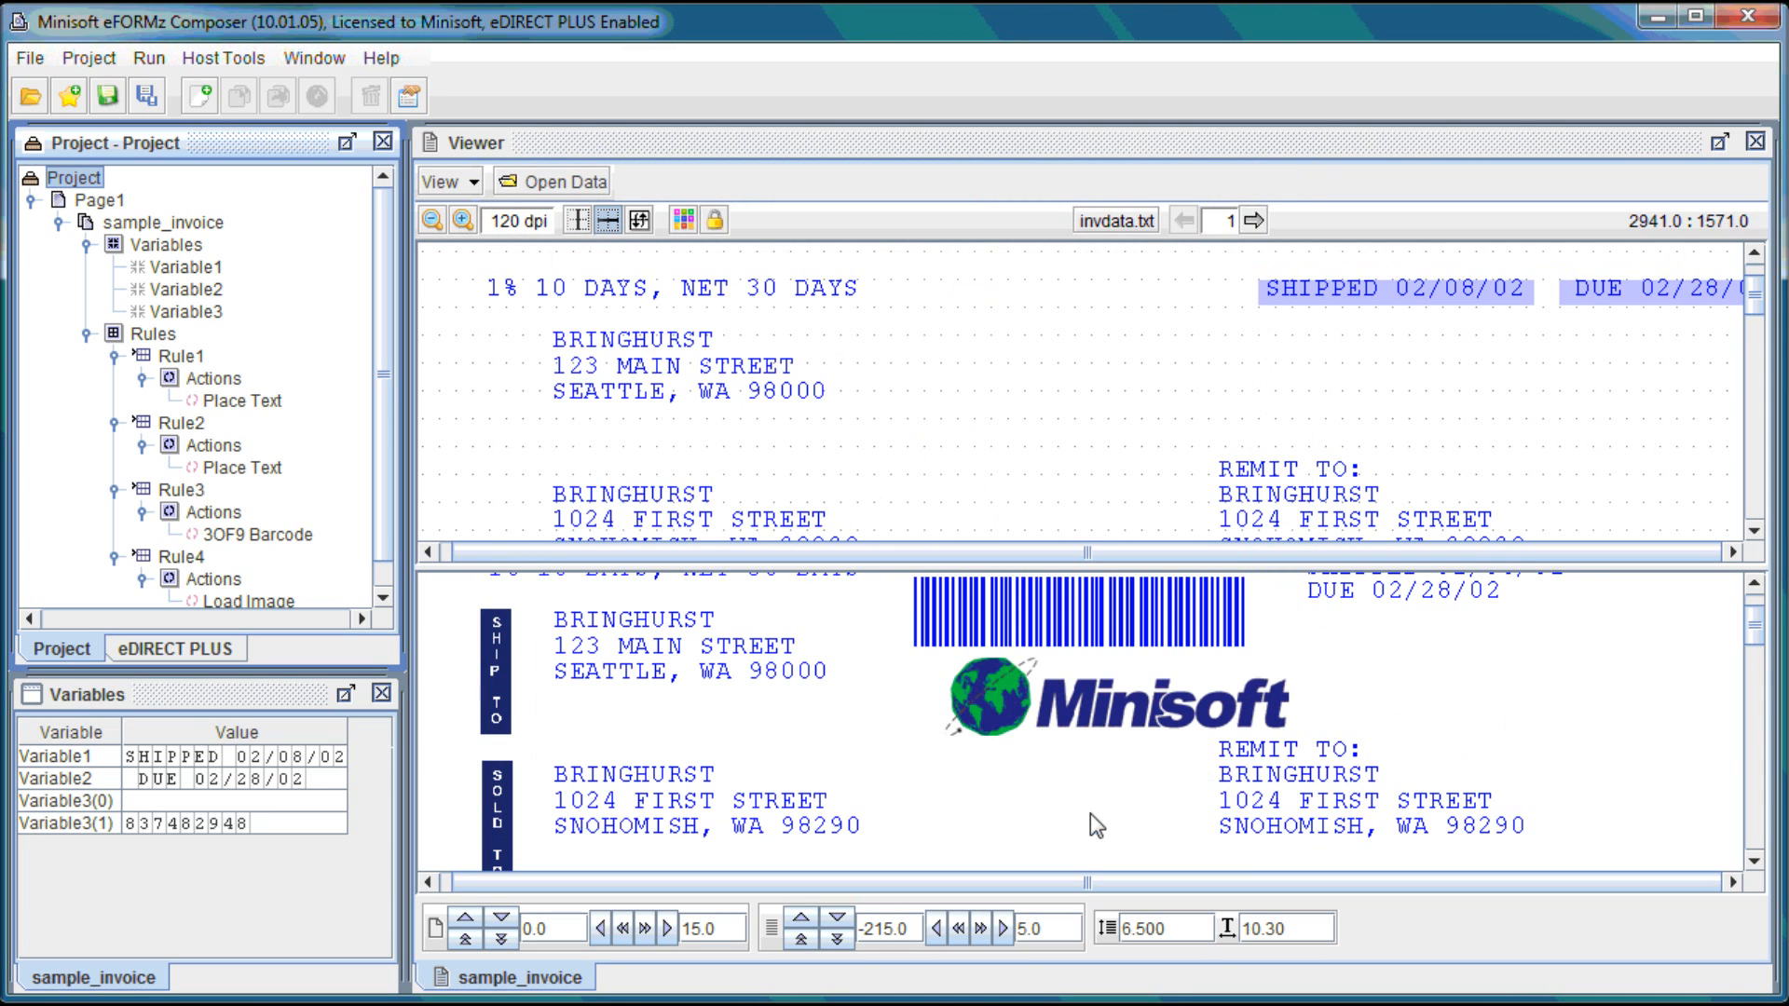
pyautogui.moveTo(1115, 707); pyautogui.dragTo(1447, 695)
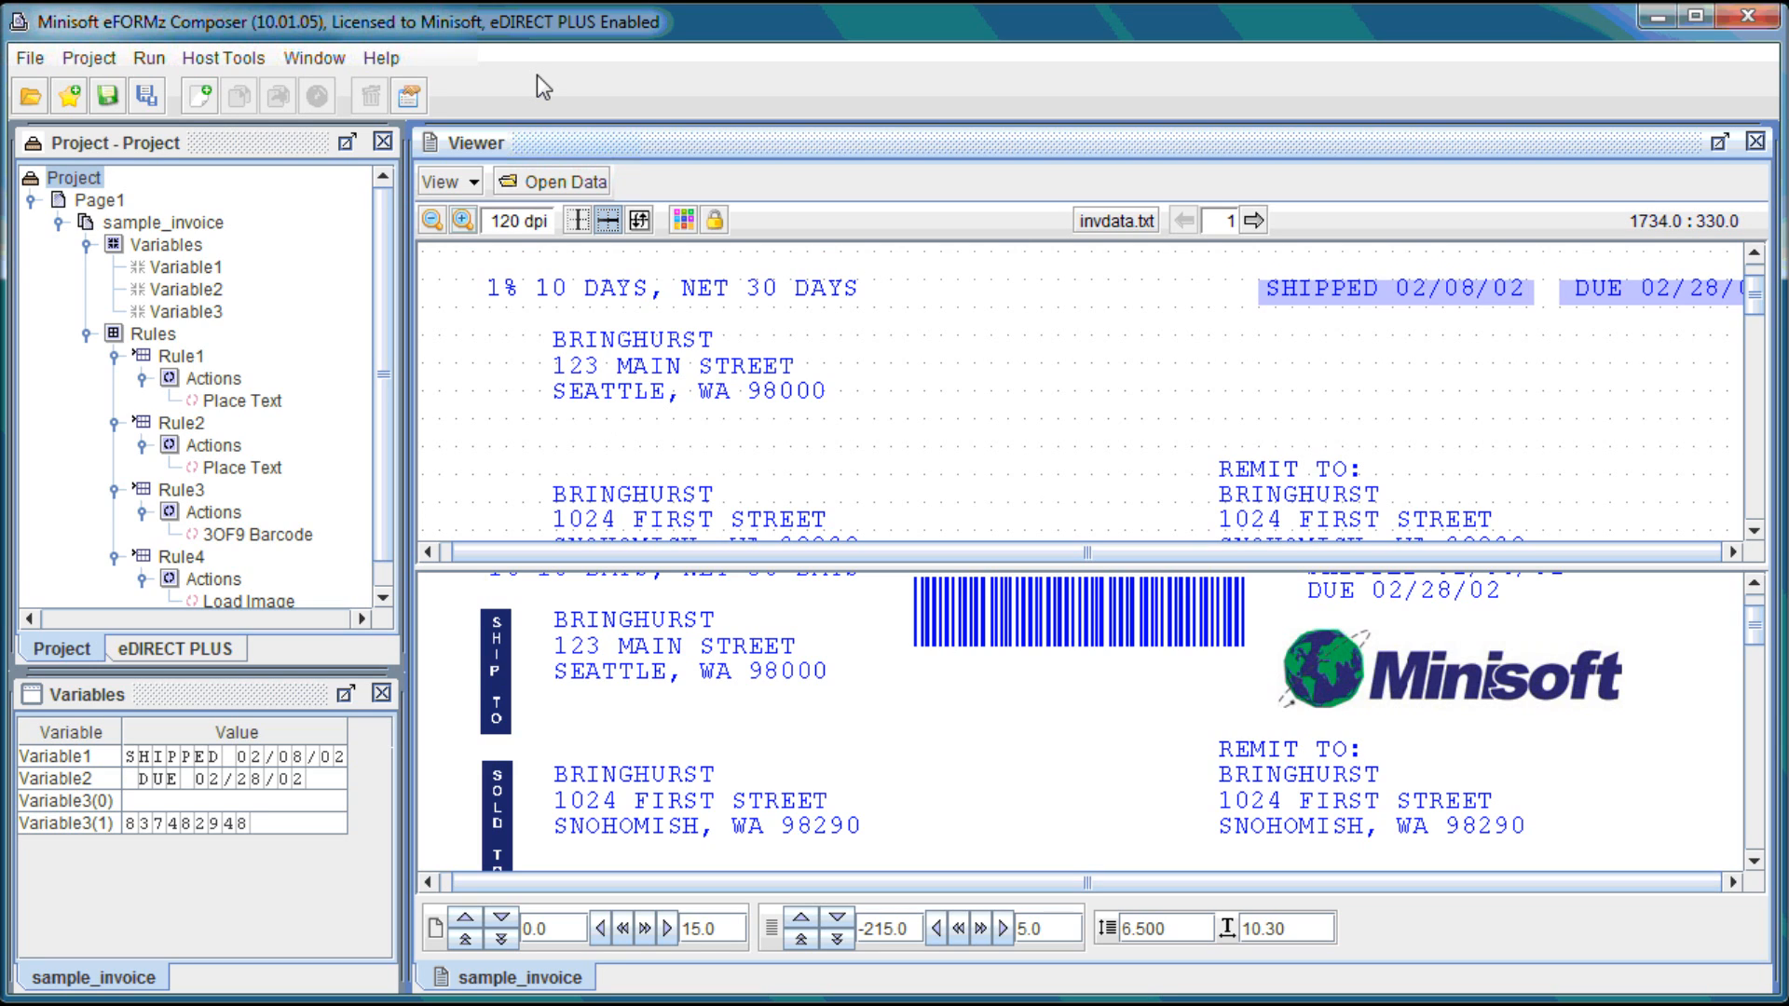
# Step: Start outputting the project to a file, with PDF files as the output type
pyautogui.click(160, 54)
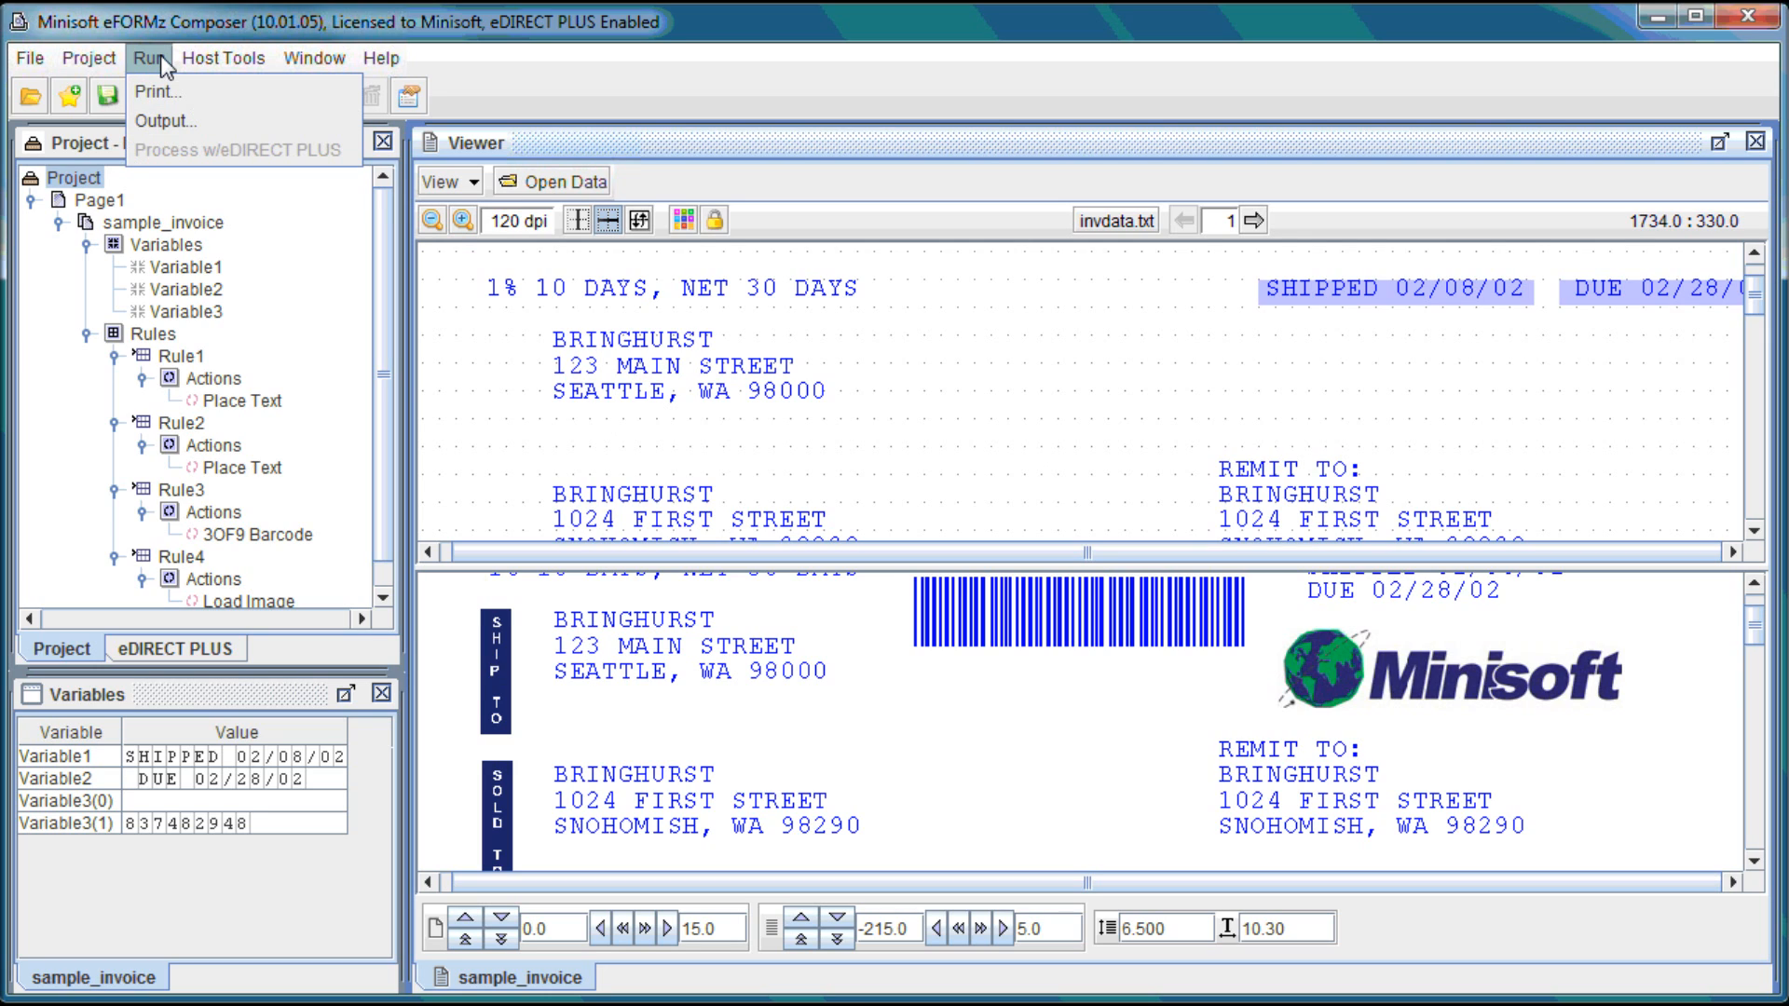
pyautogui.click(218, 125)
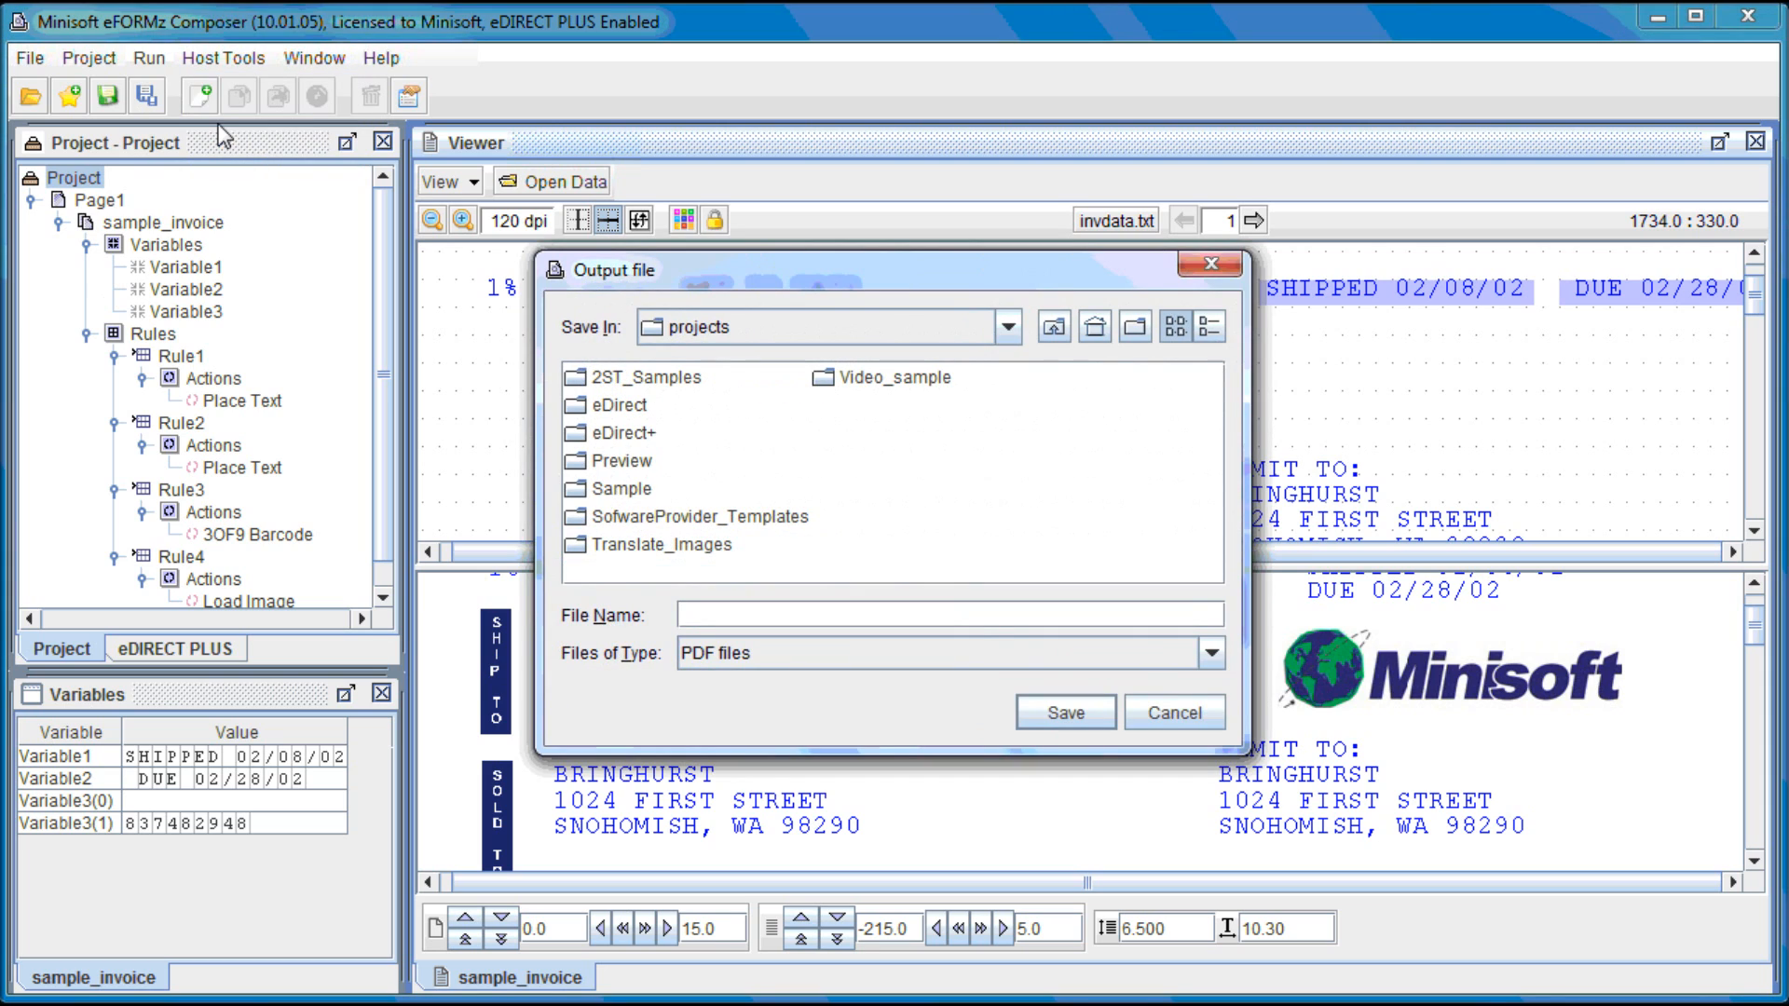
pyautogui.click(731, 652)
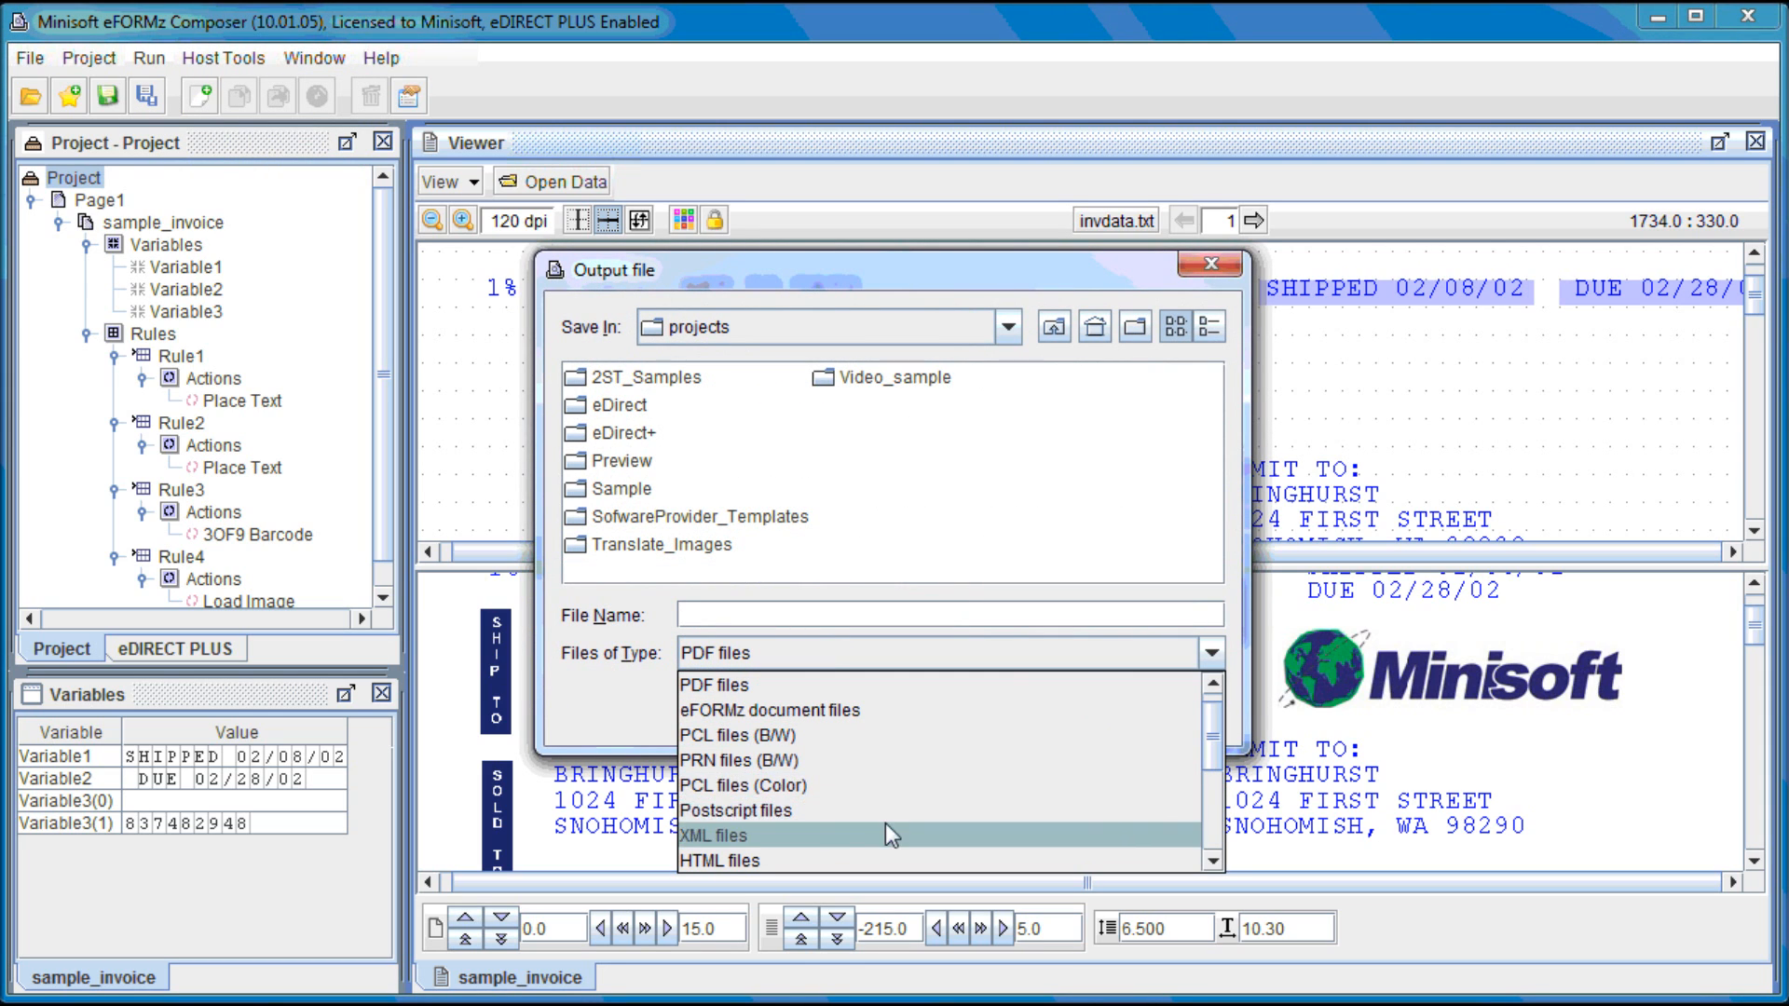
pyautogui.press('Escape')
pyautogui.click(1212, 653)
pyautogui.moveTo(1211, 710)
pyautogui.mouseDown()
pyautogui.moveTo(1211, 820)
pyautogui.moveTo(1213, 706)
pyautogui.mouseUp()
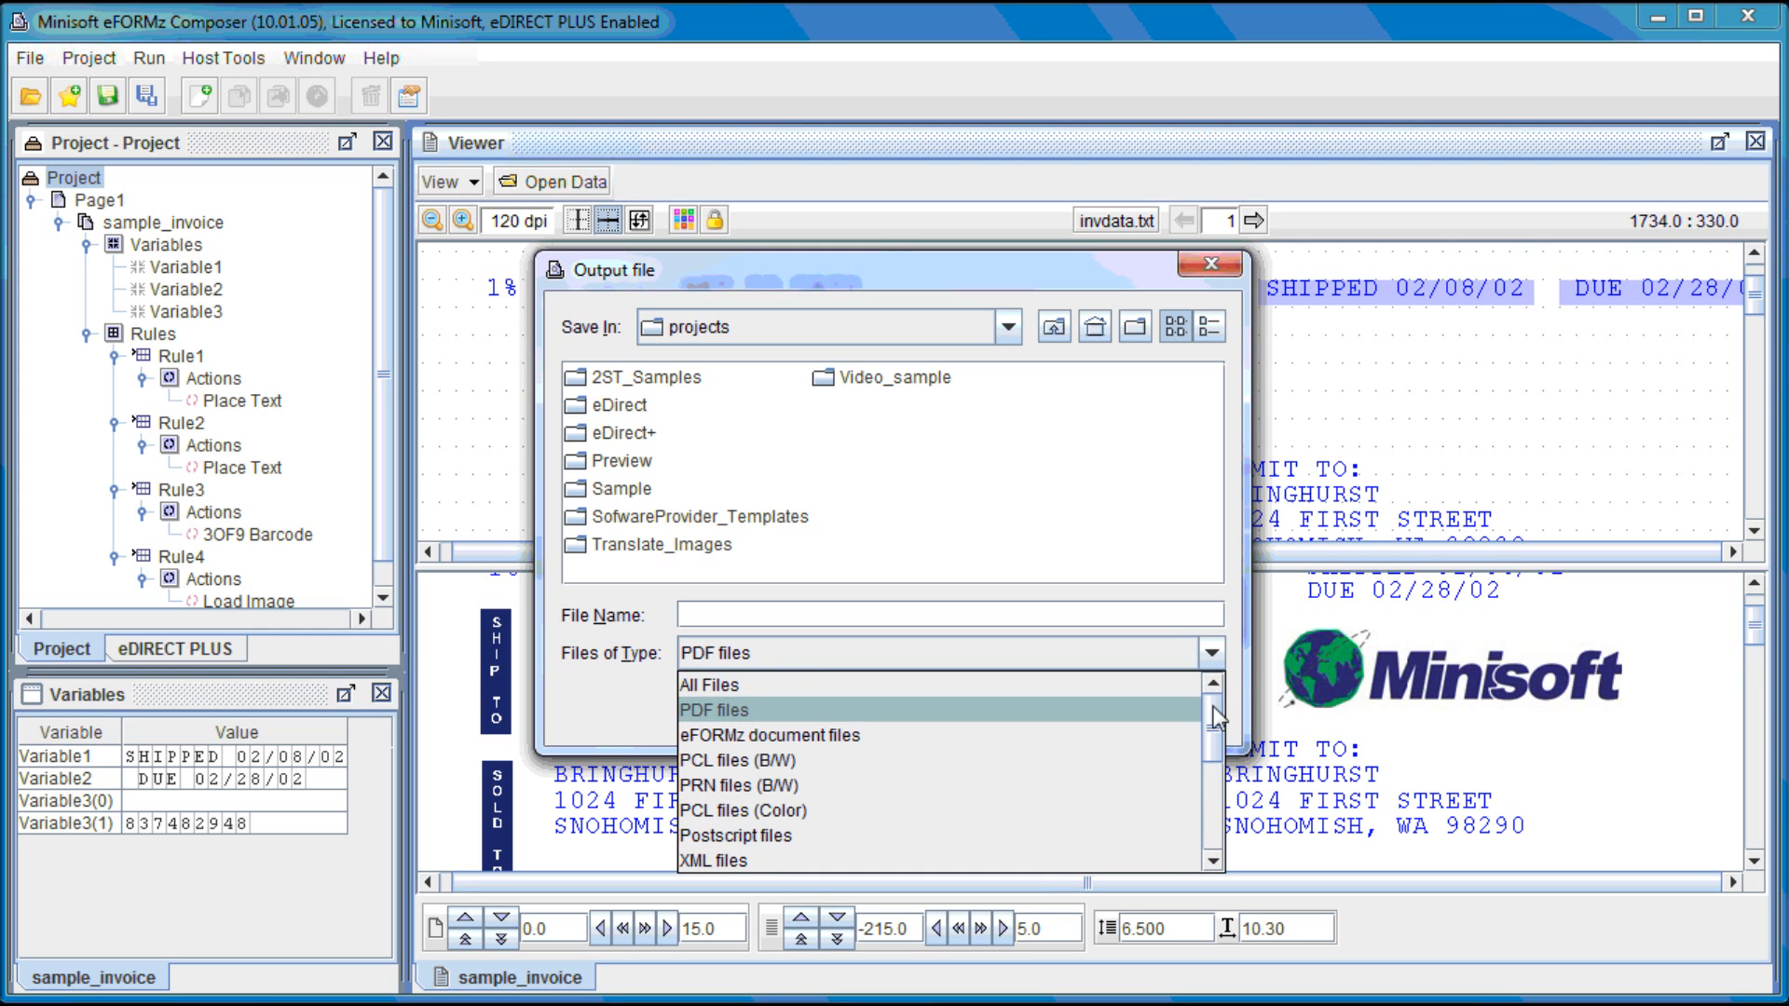
pyautogui.click(818, 710)
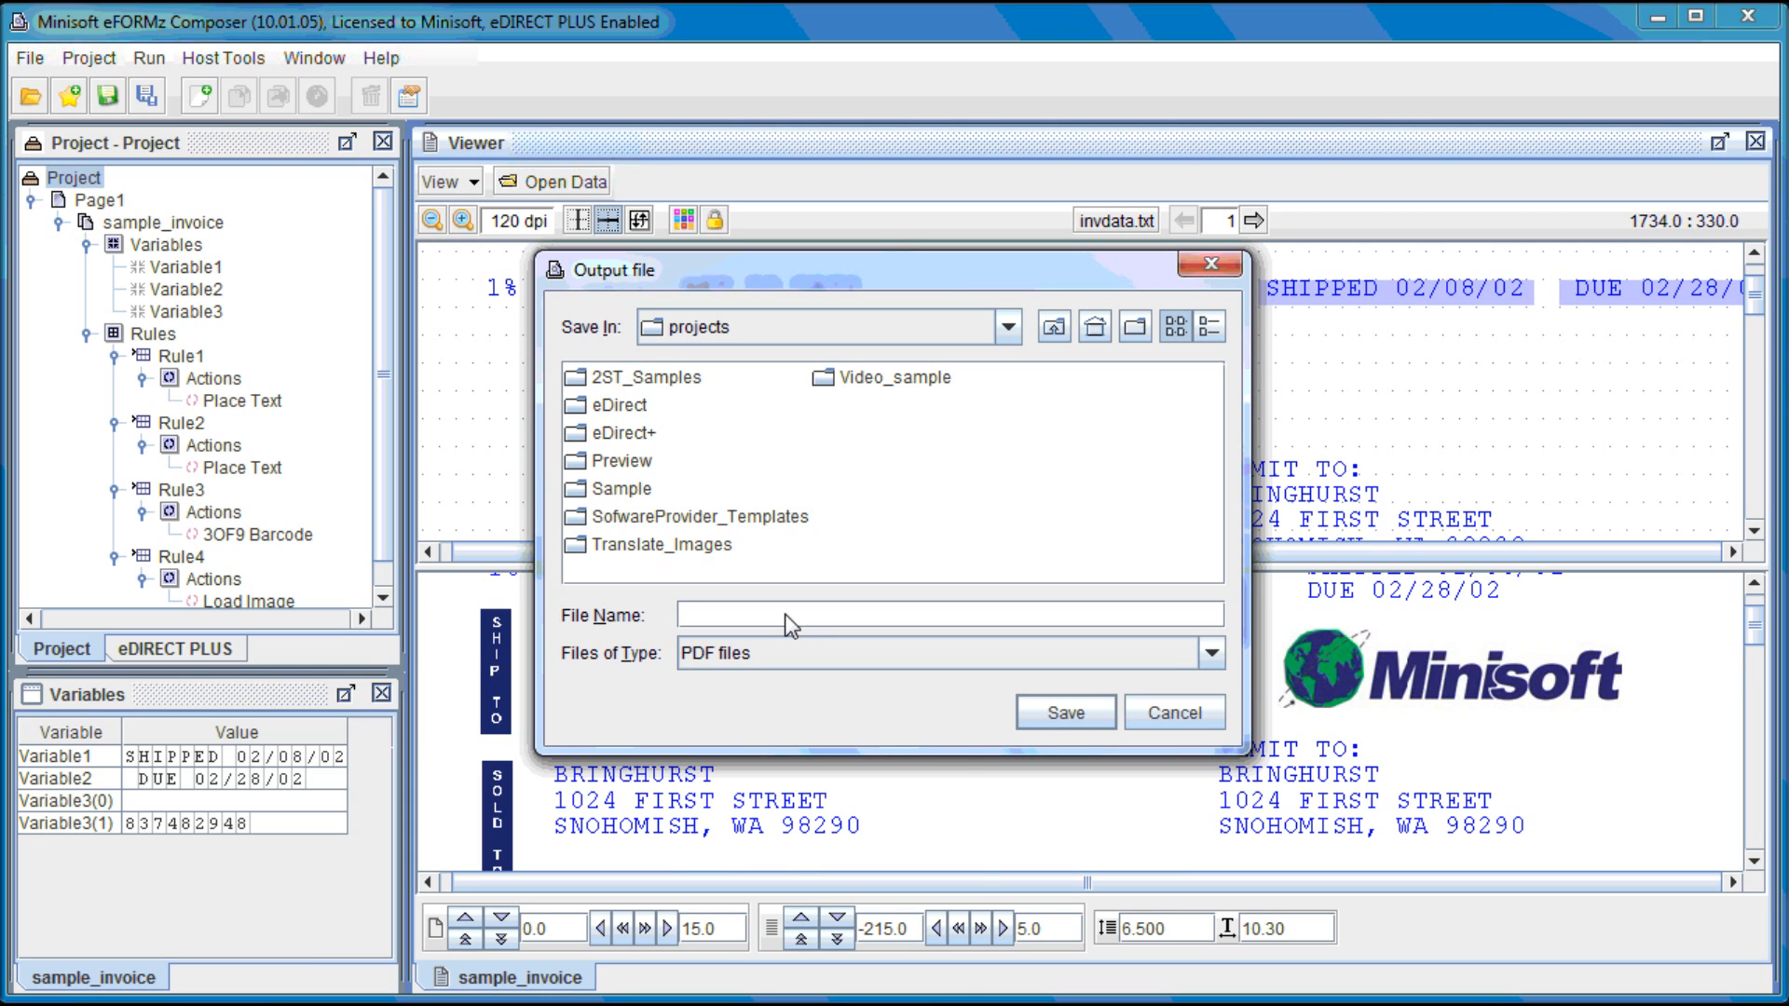
# Step: Name the output file Sample and save it in the Video_sample folder
pyautogui.click(785, 615)
pyautogui.press('capslock')
pyautogui.write('S')
pyautogui.press('capslock')
pyautogui.write('a')
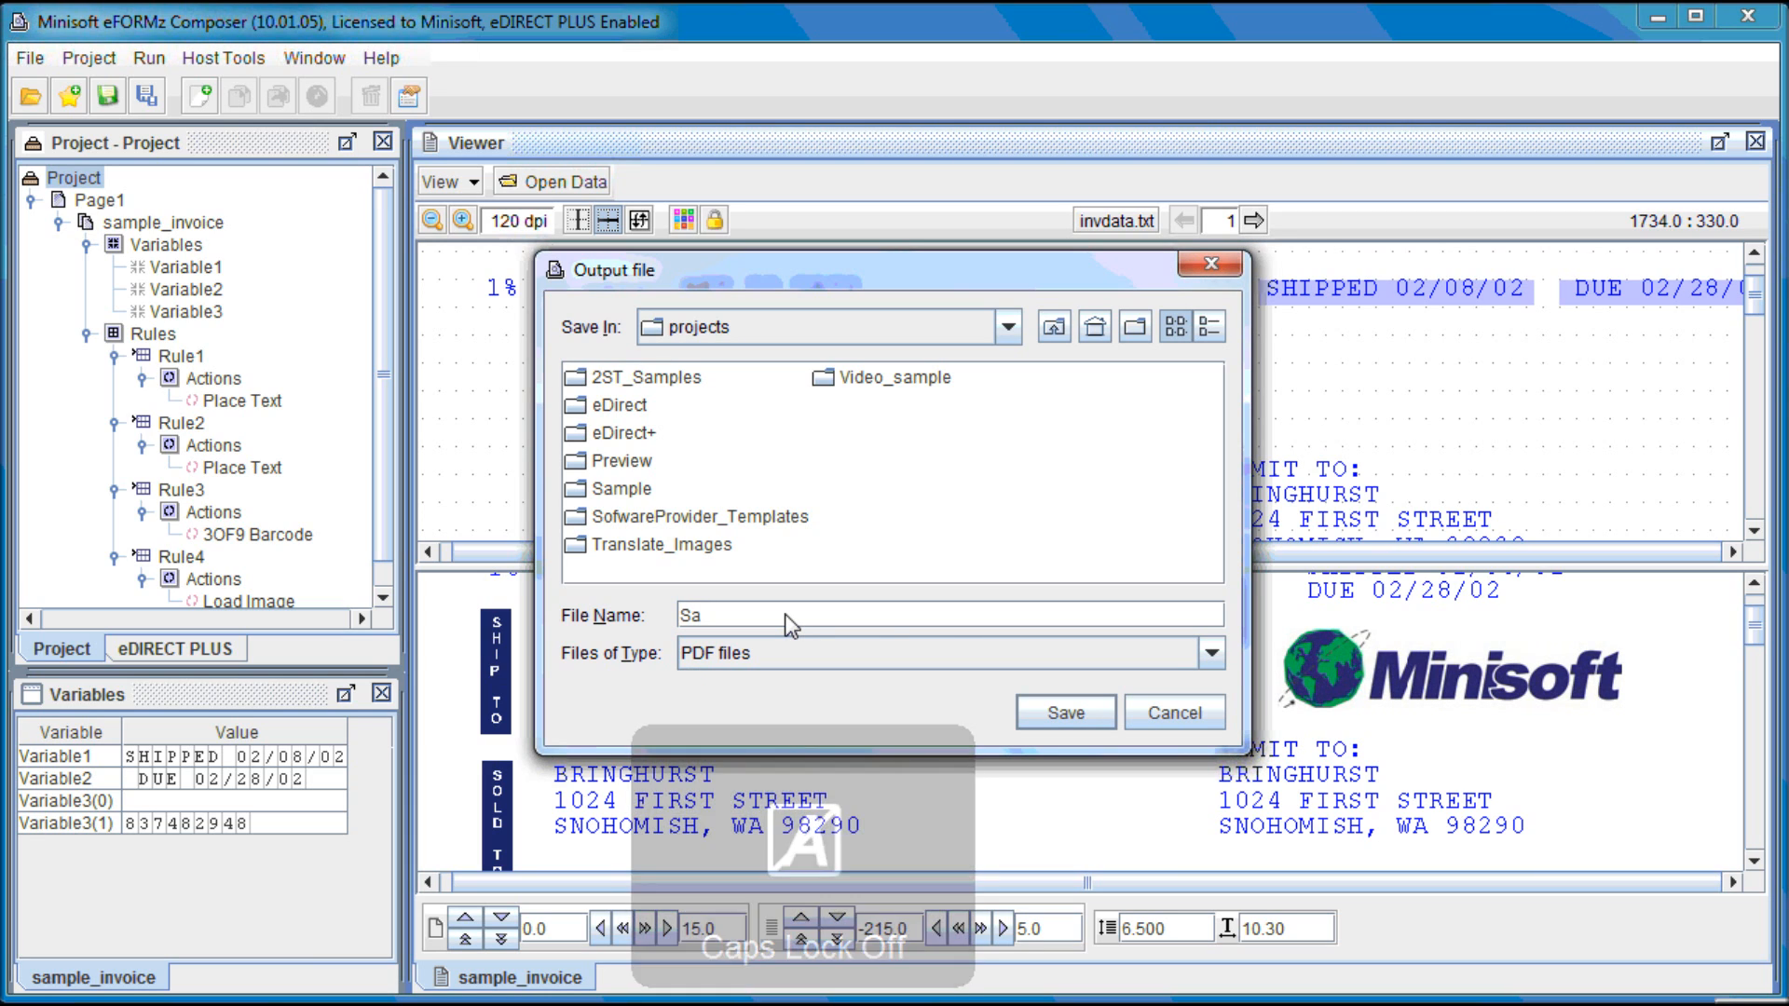
pyautogui.write('mple')
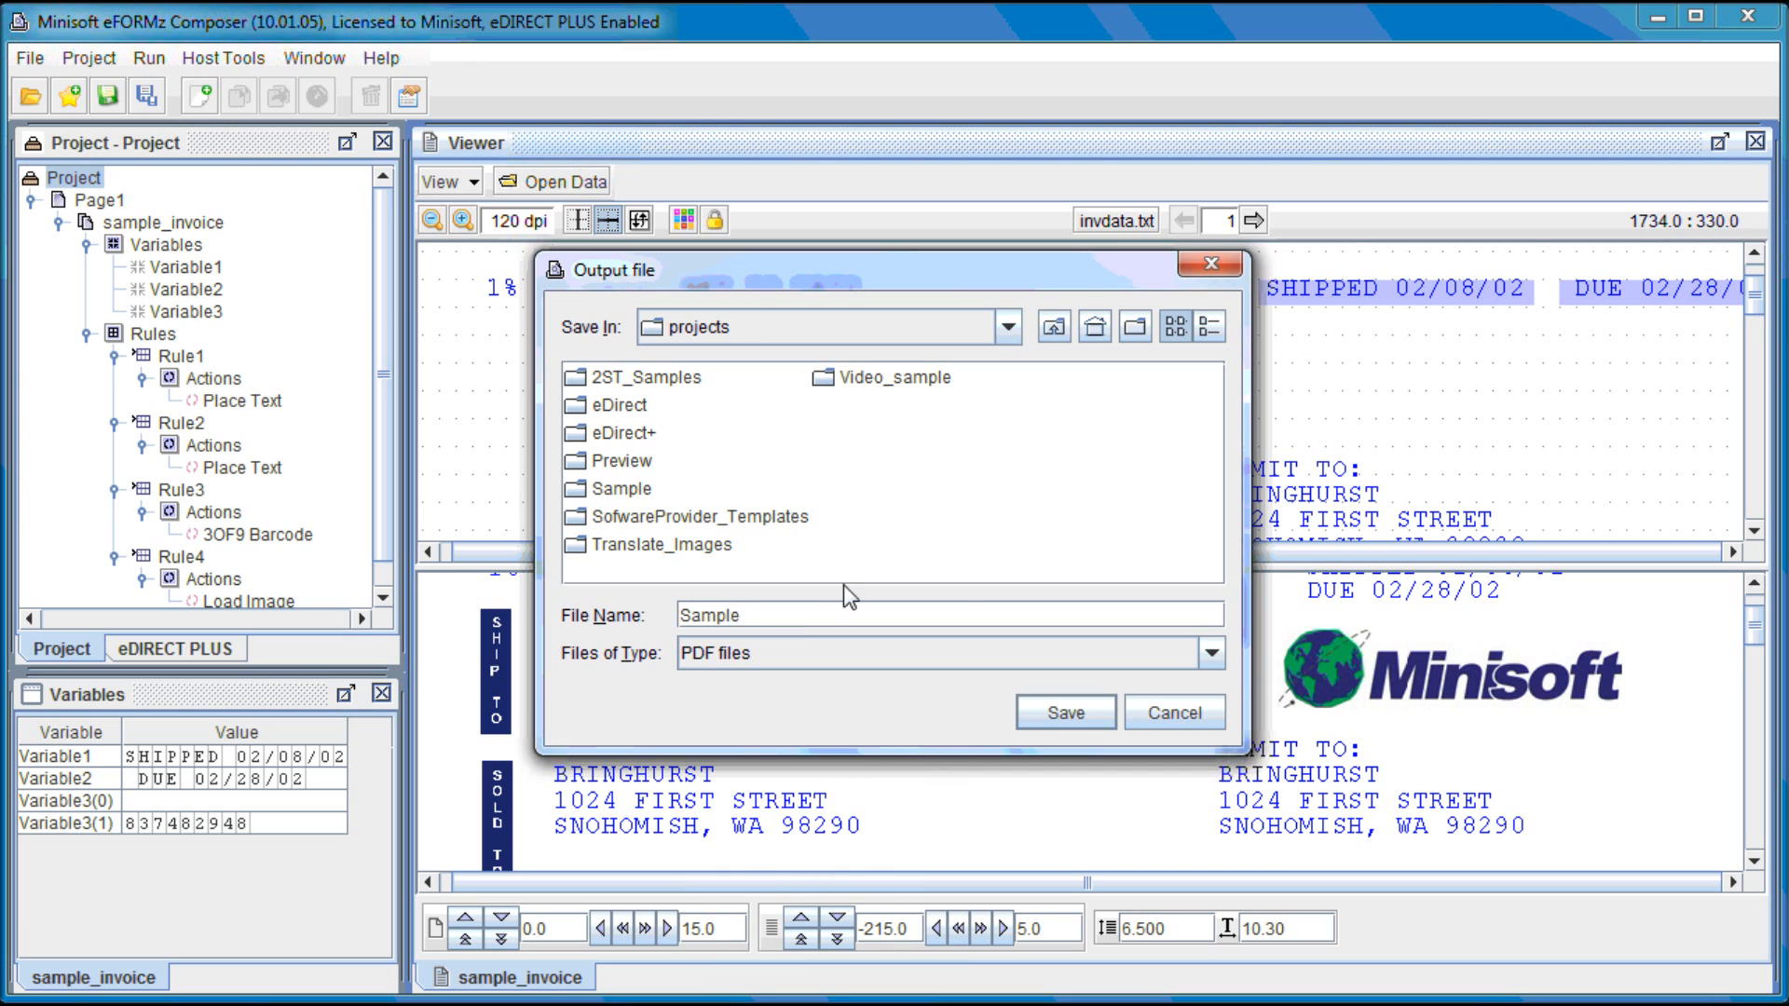
pyautogui.click(882, 380)
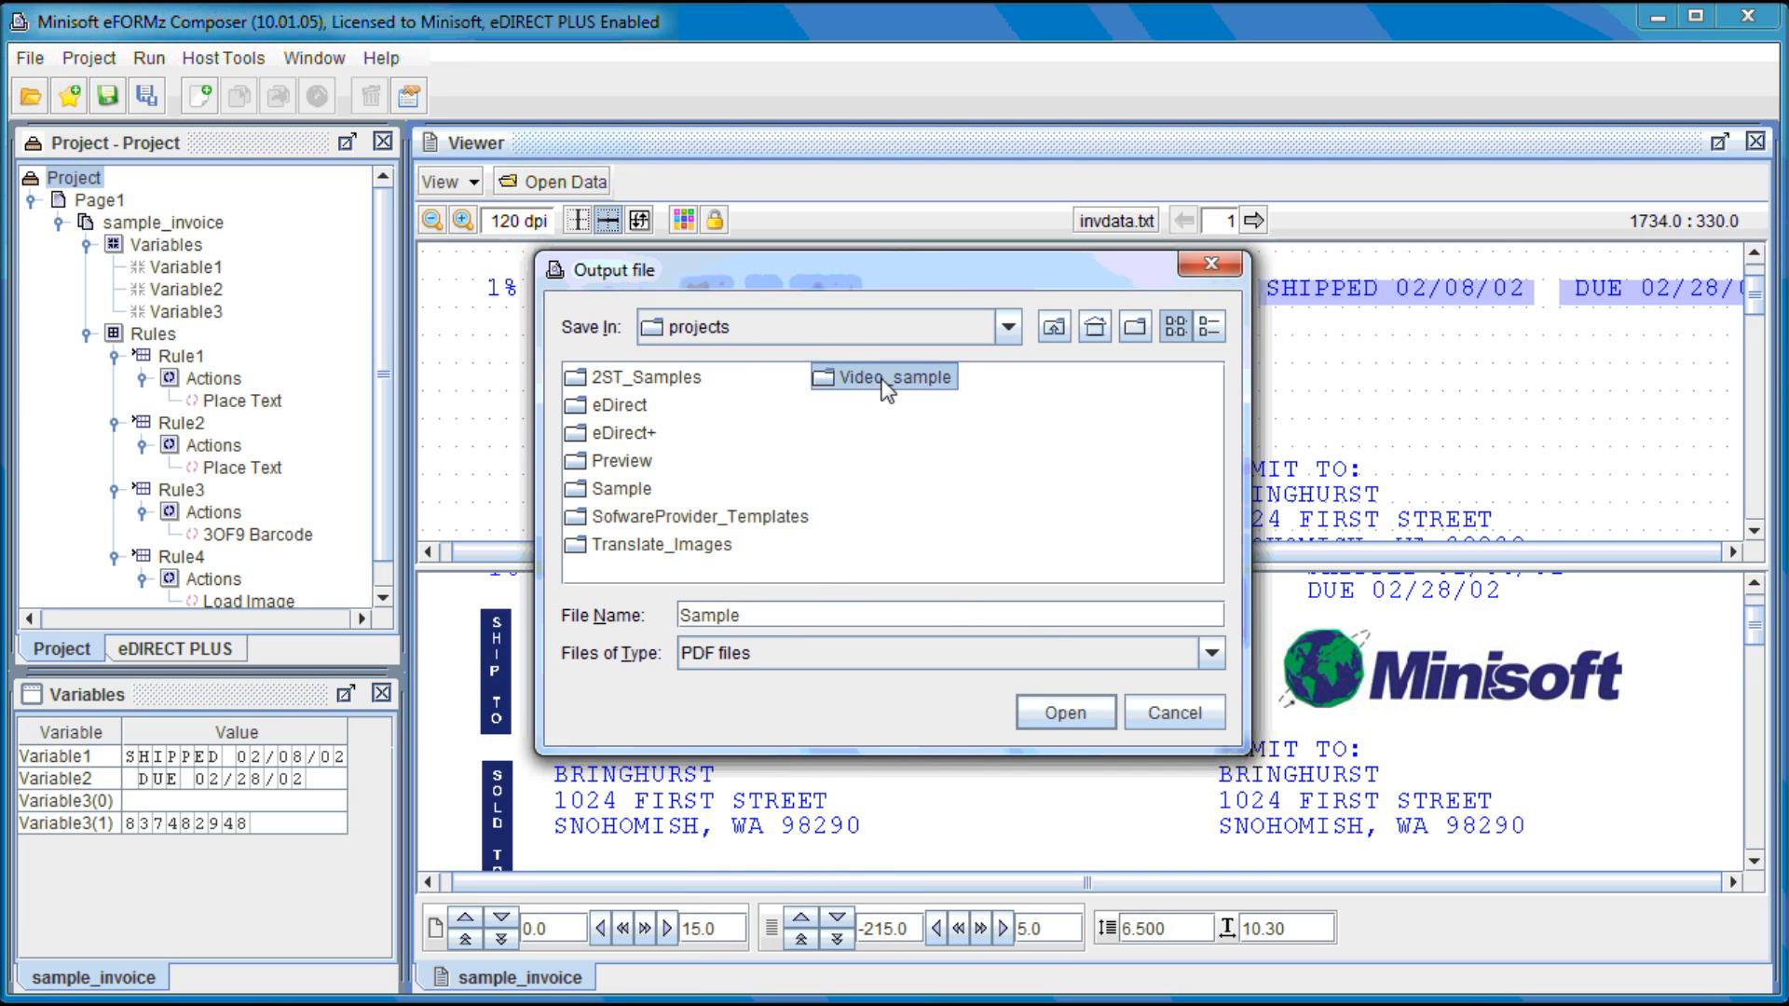
pyautogui.doubleClick(882, 380)
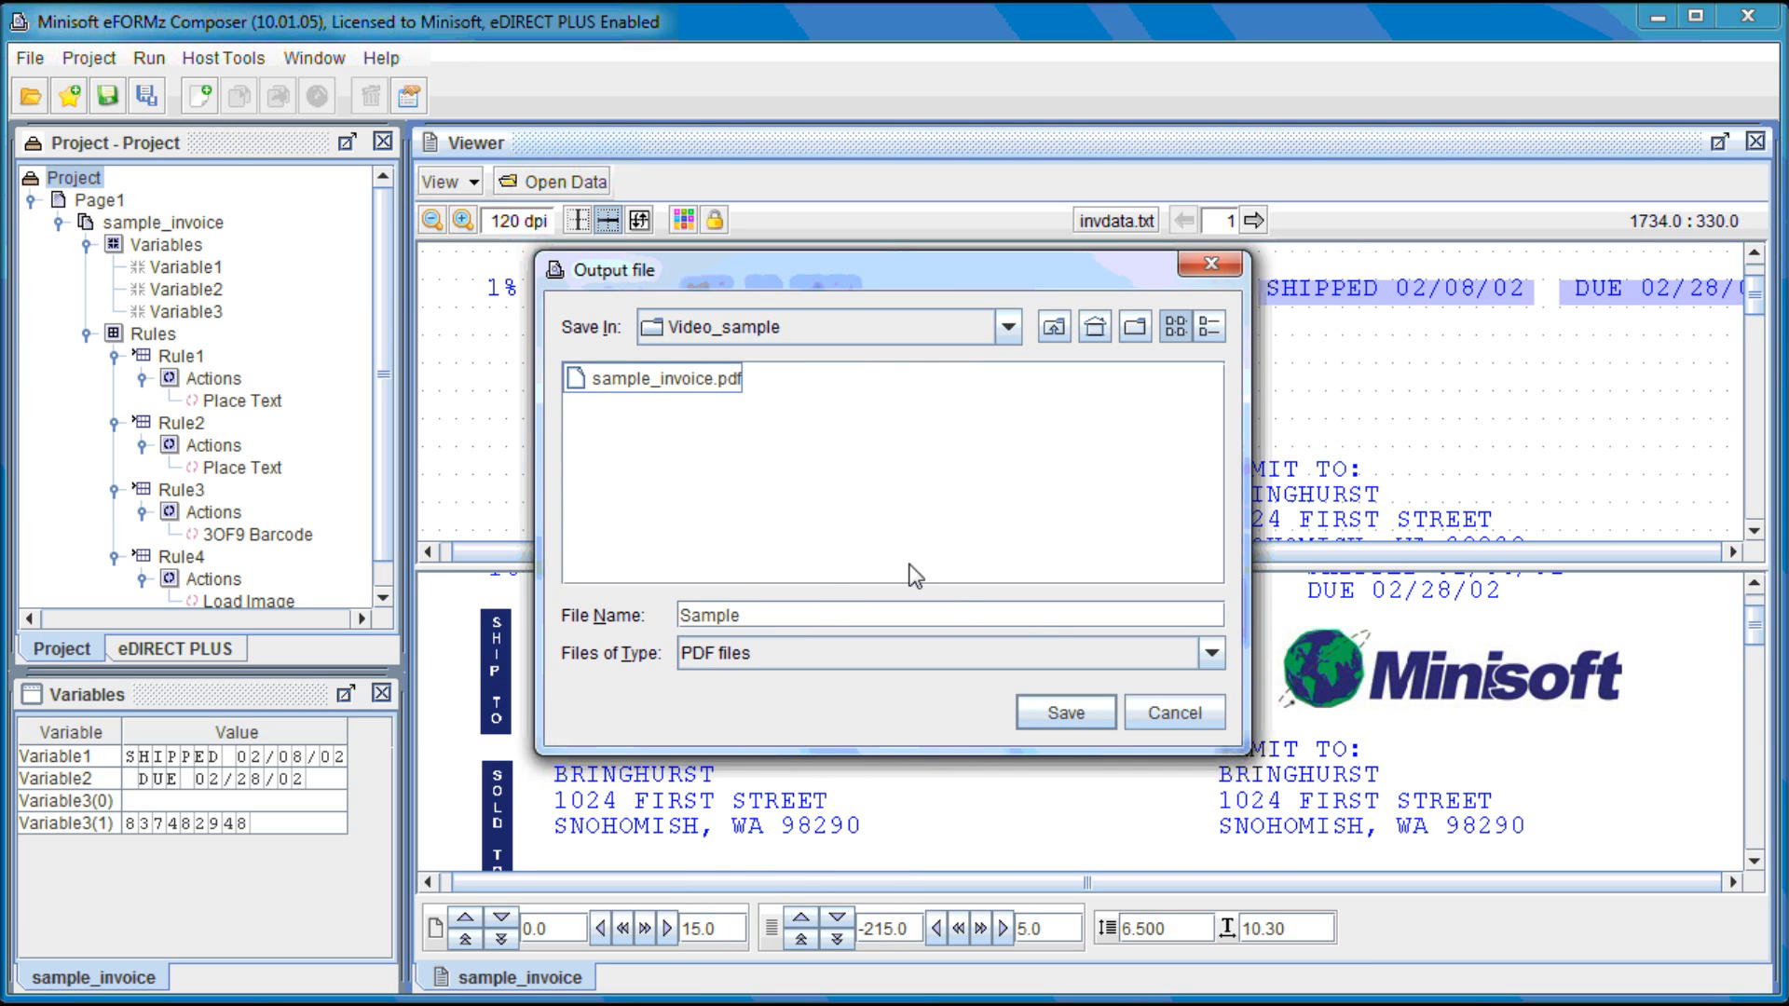
pyautogui.click(1086, 713)
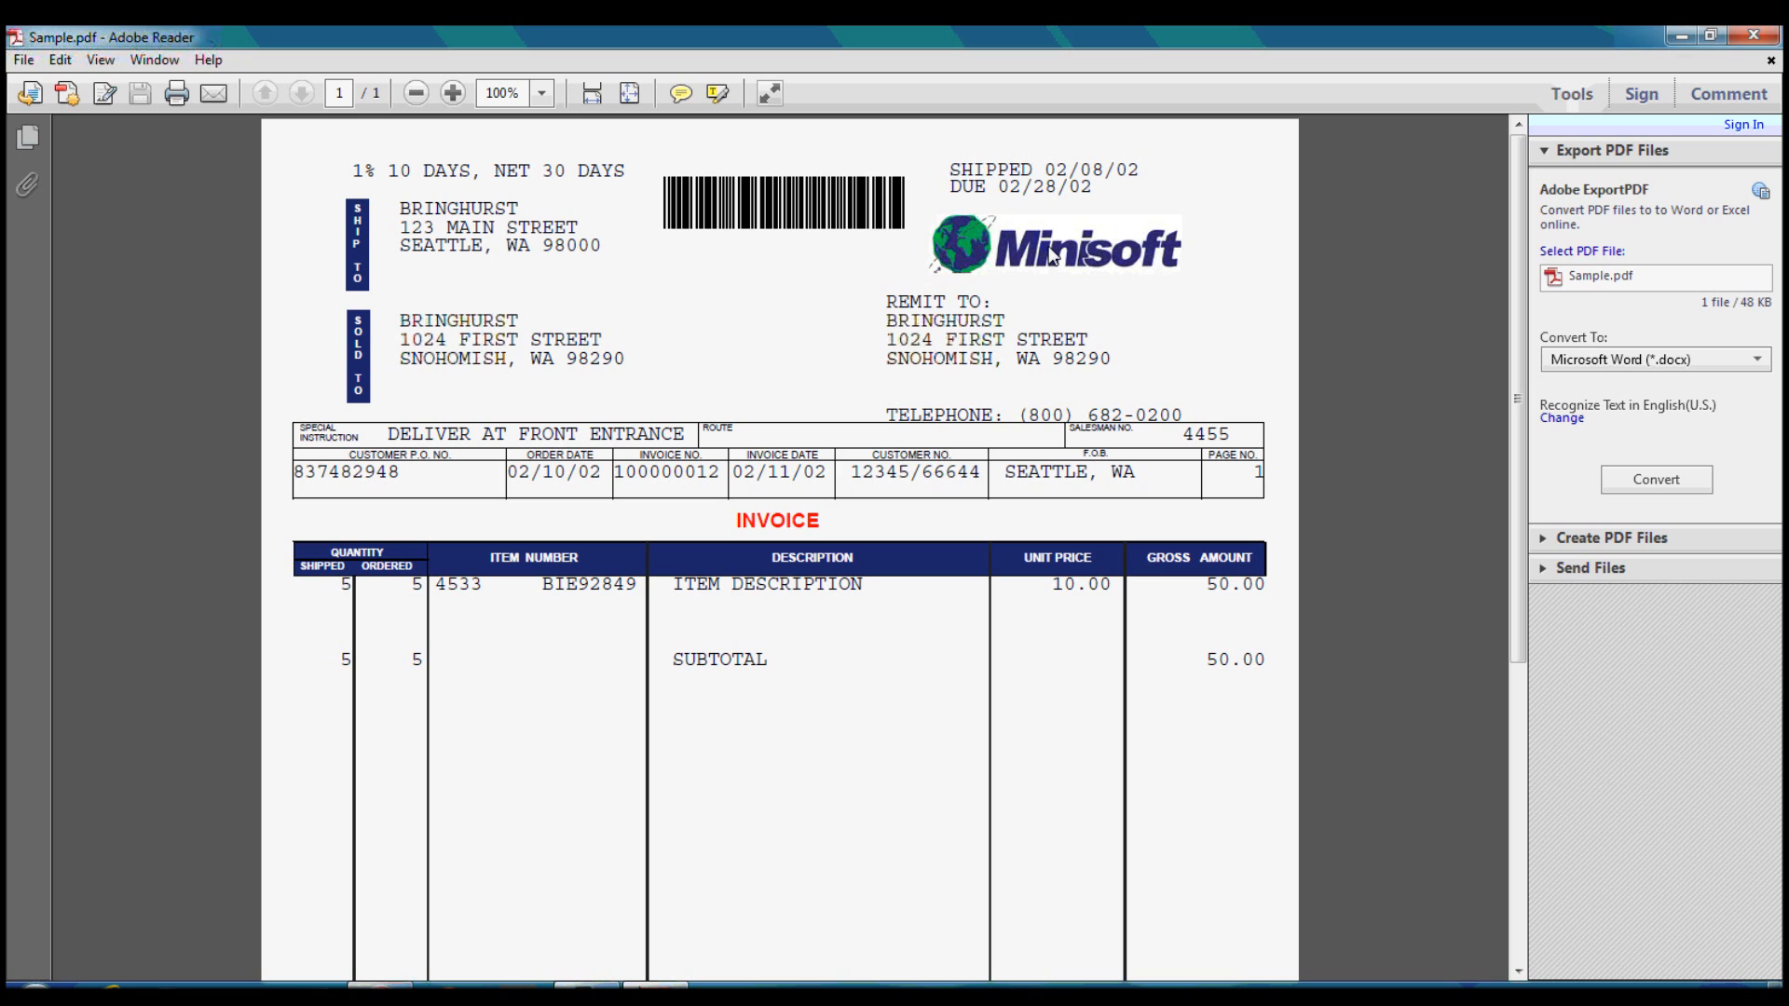
# Step: Review the generated Sample.pdf invoice in Adobe Reader, from the header down through the line items
pyautogui.scroll(-5, 1093, 355)
pyautogui.scroll(-1, 1093, 355)
pyautogui.scroll(5, 1093, 355)
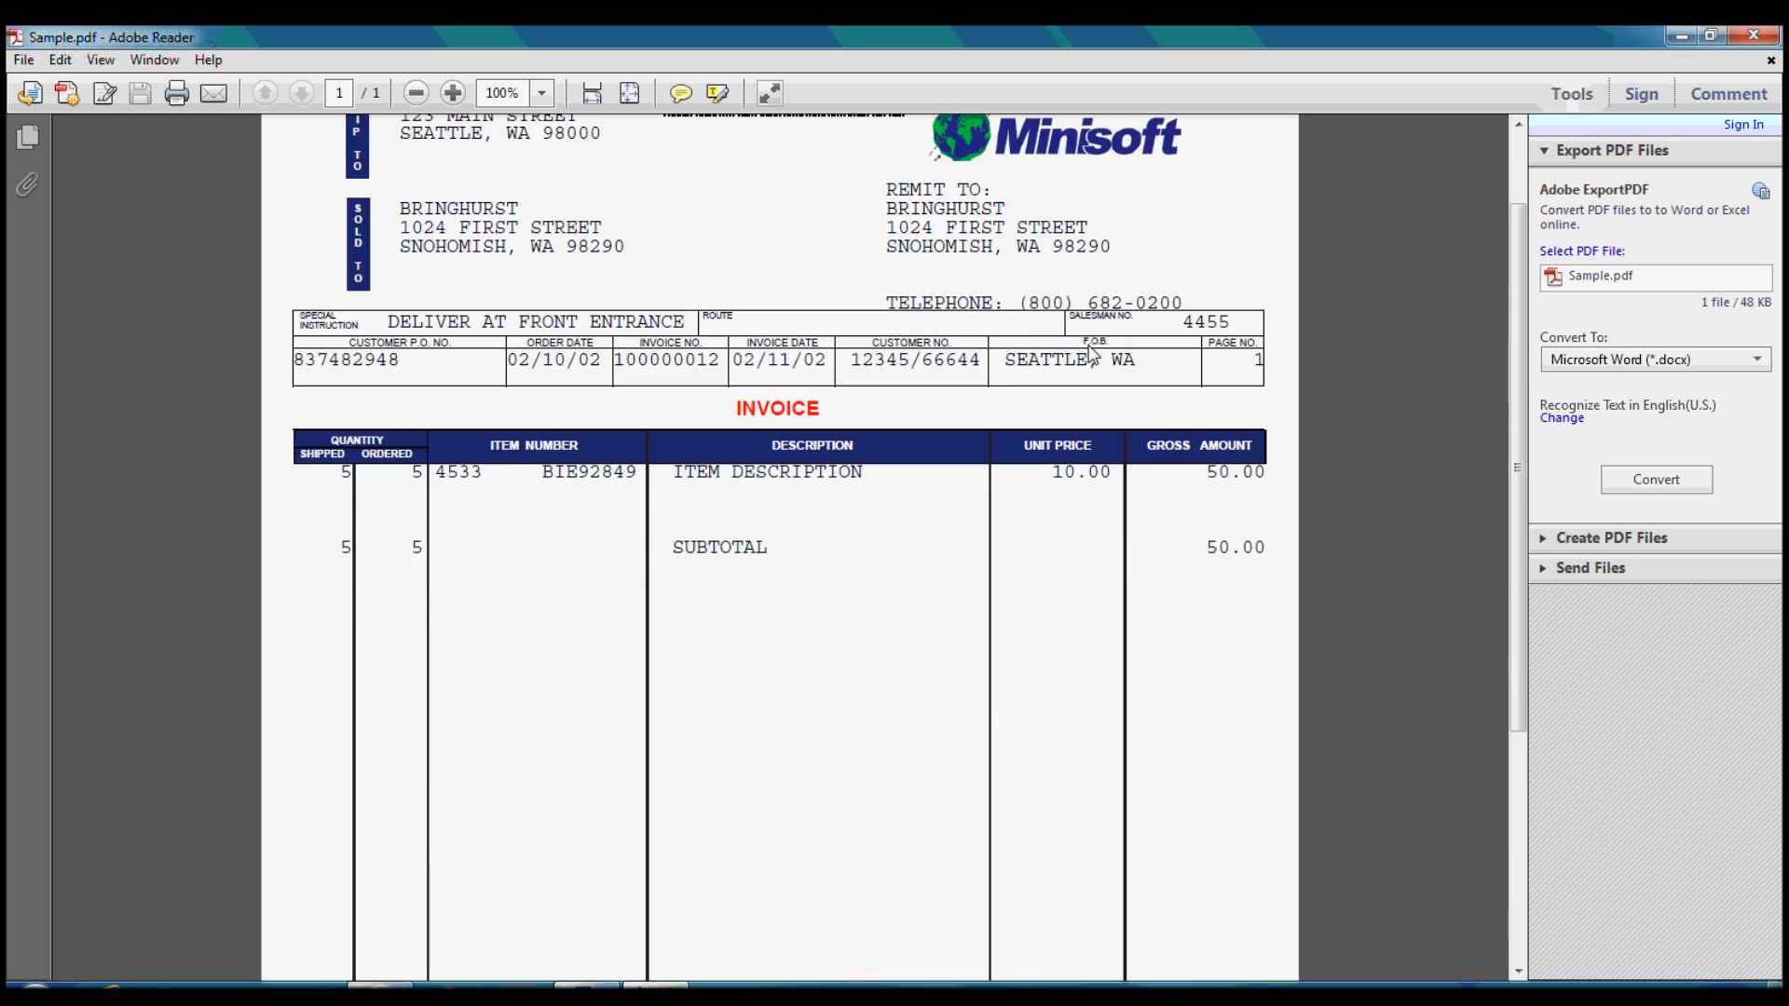